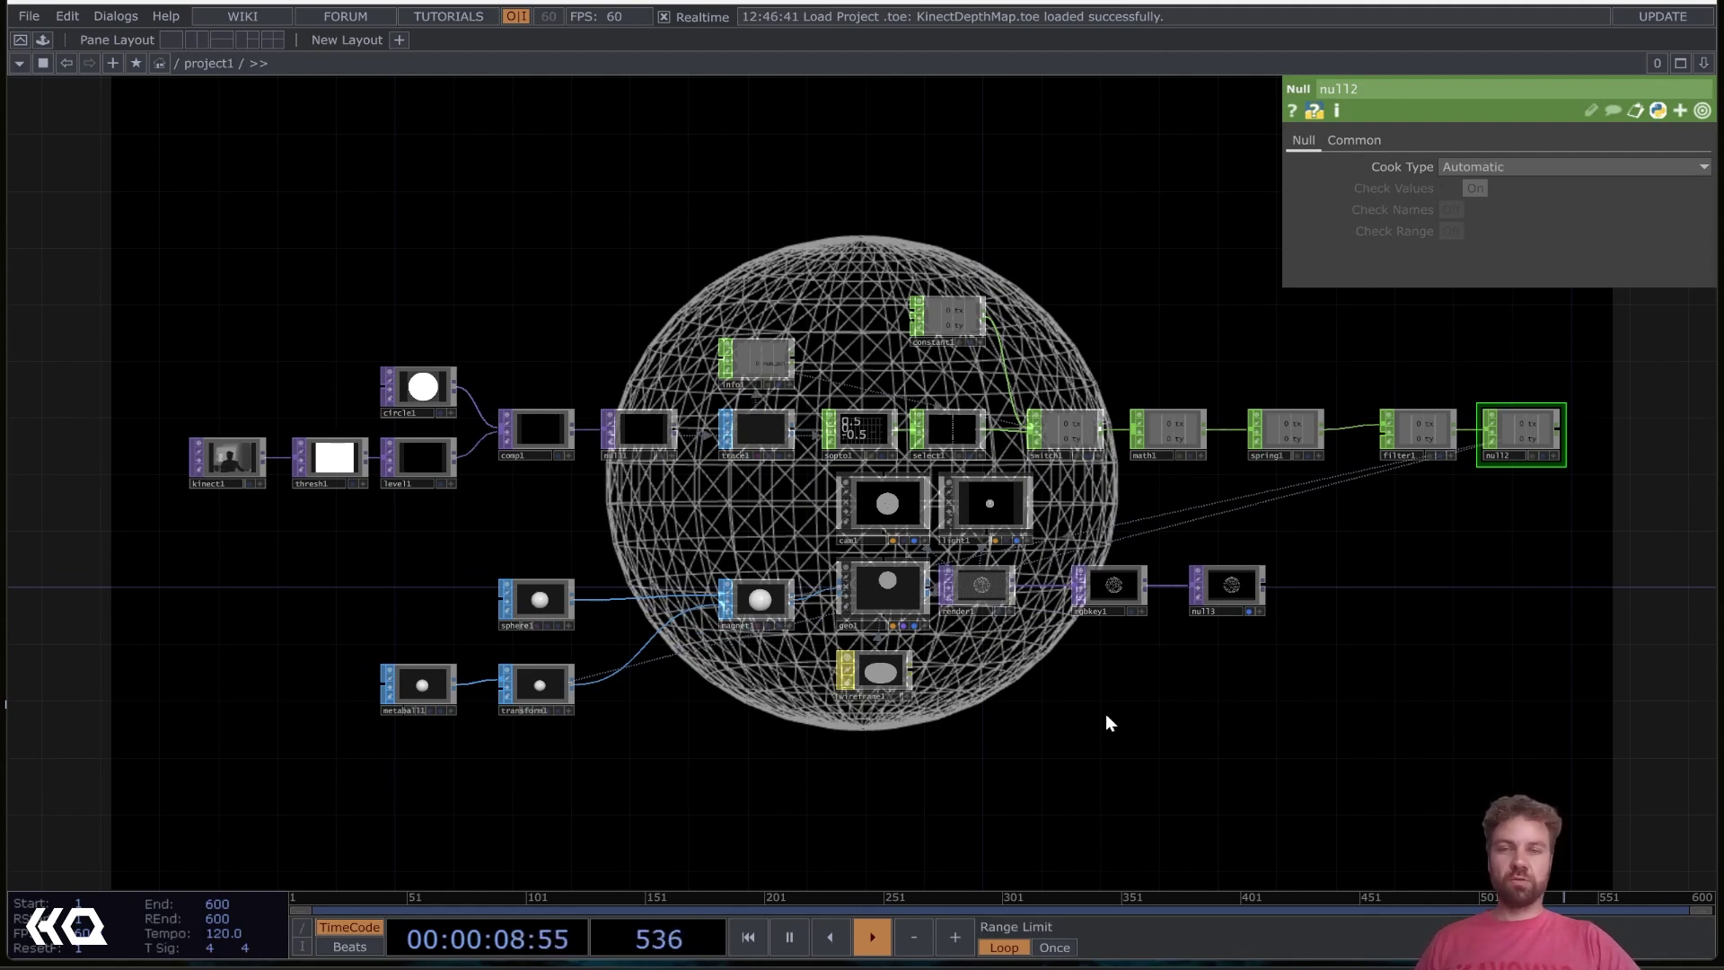
Pan and zoom across the old network to review its magnet, sphere, switch and select nodes
scroll(359, 548, up, 5)
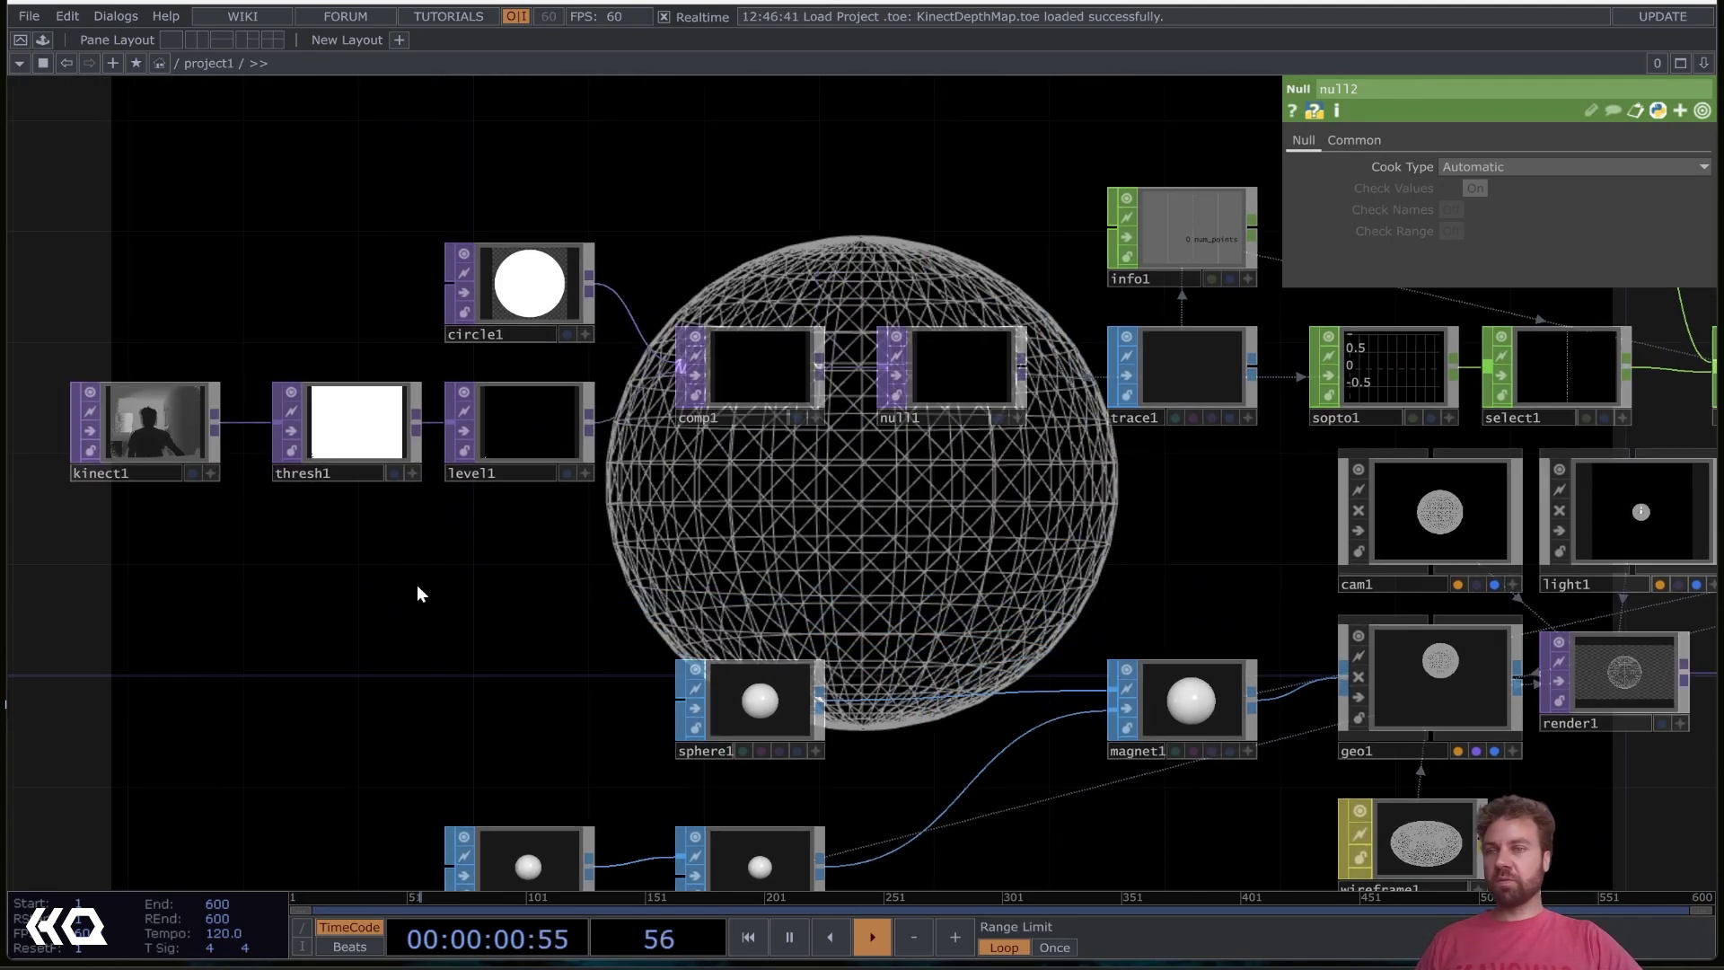
scroll(592, 570, down, 2)
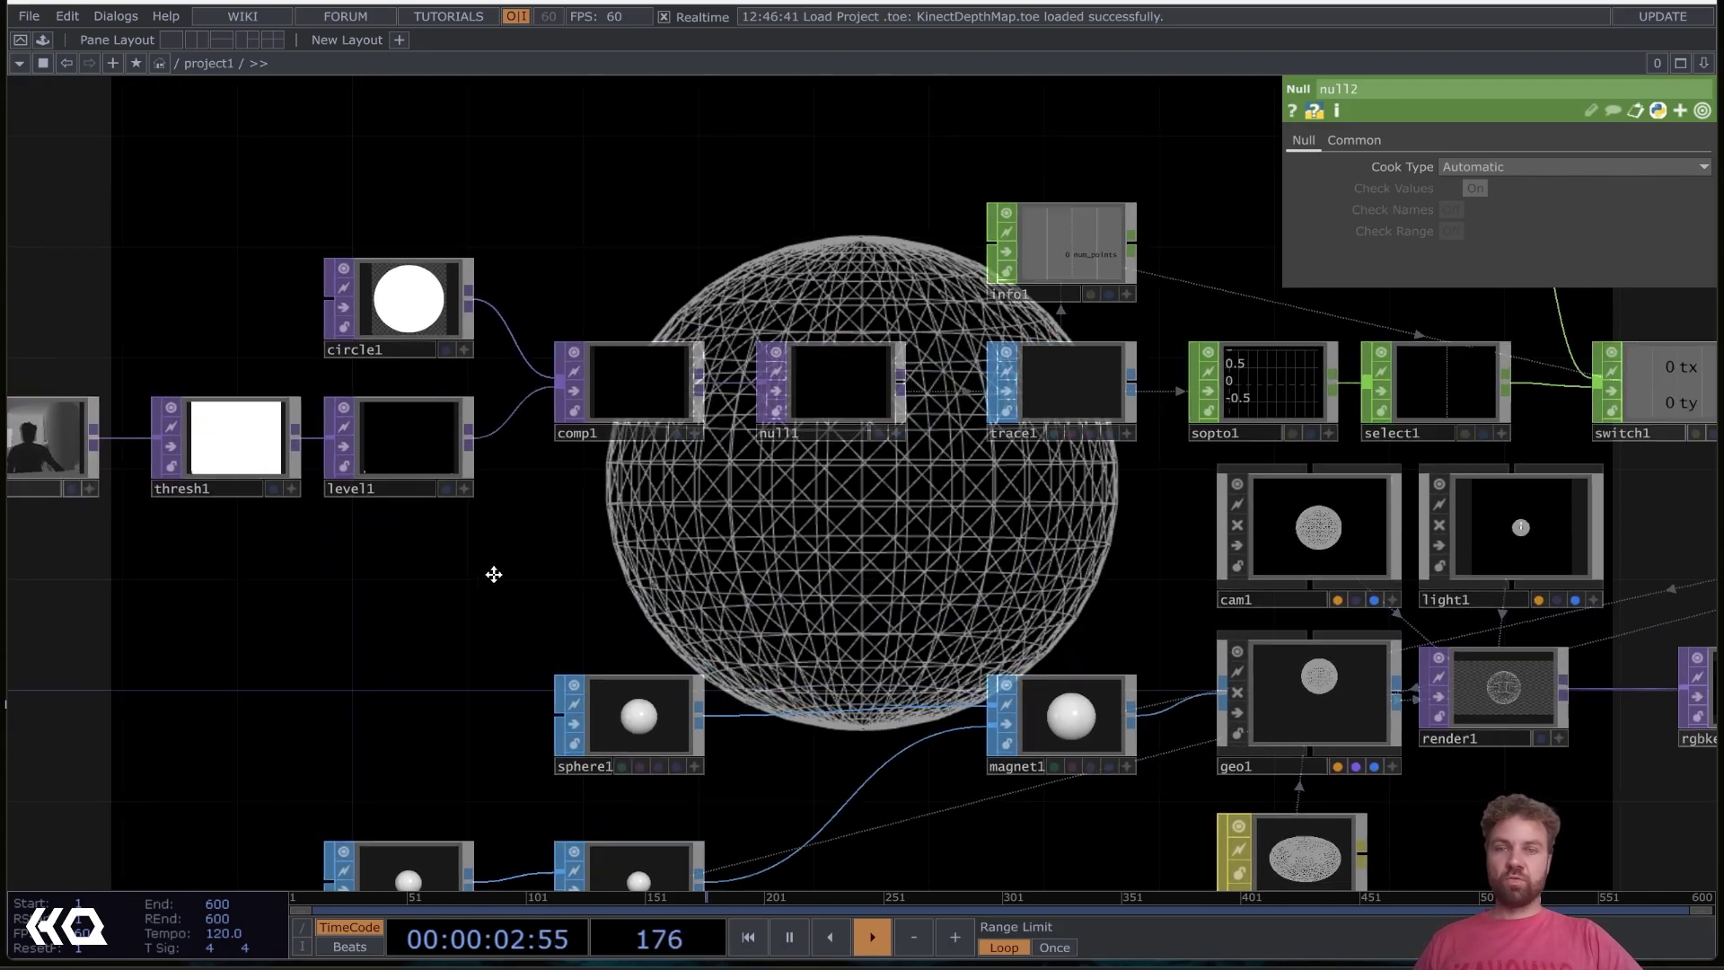
scroll(512, 572, up, 2)
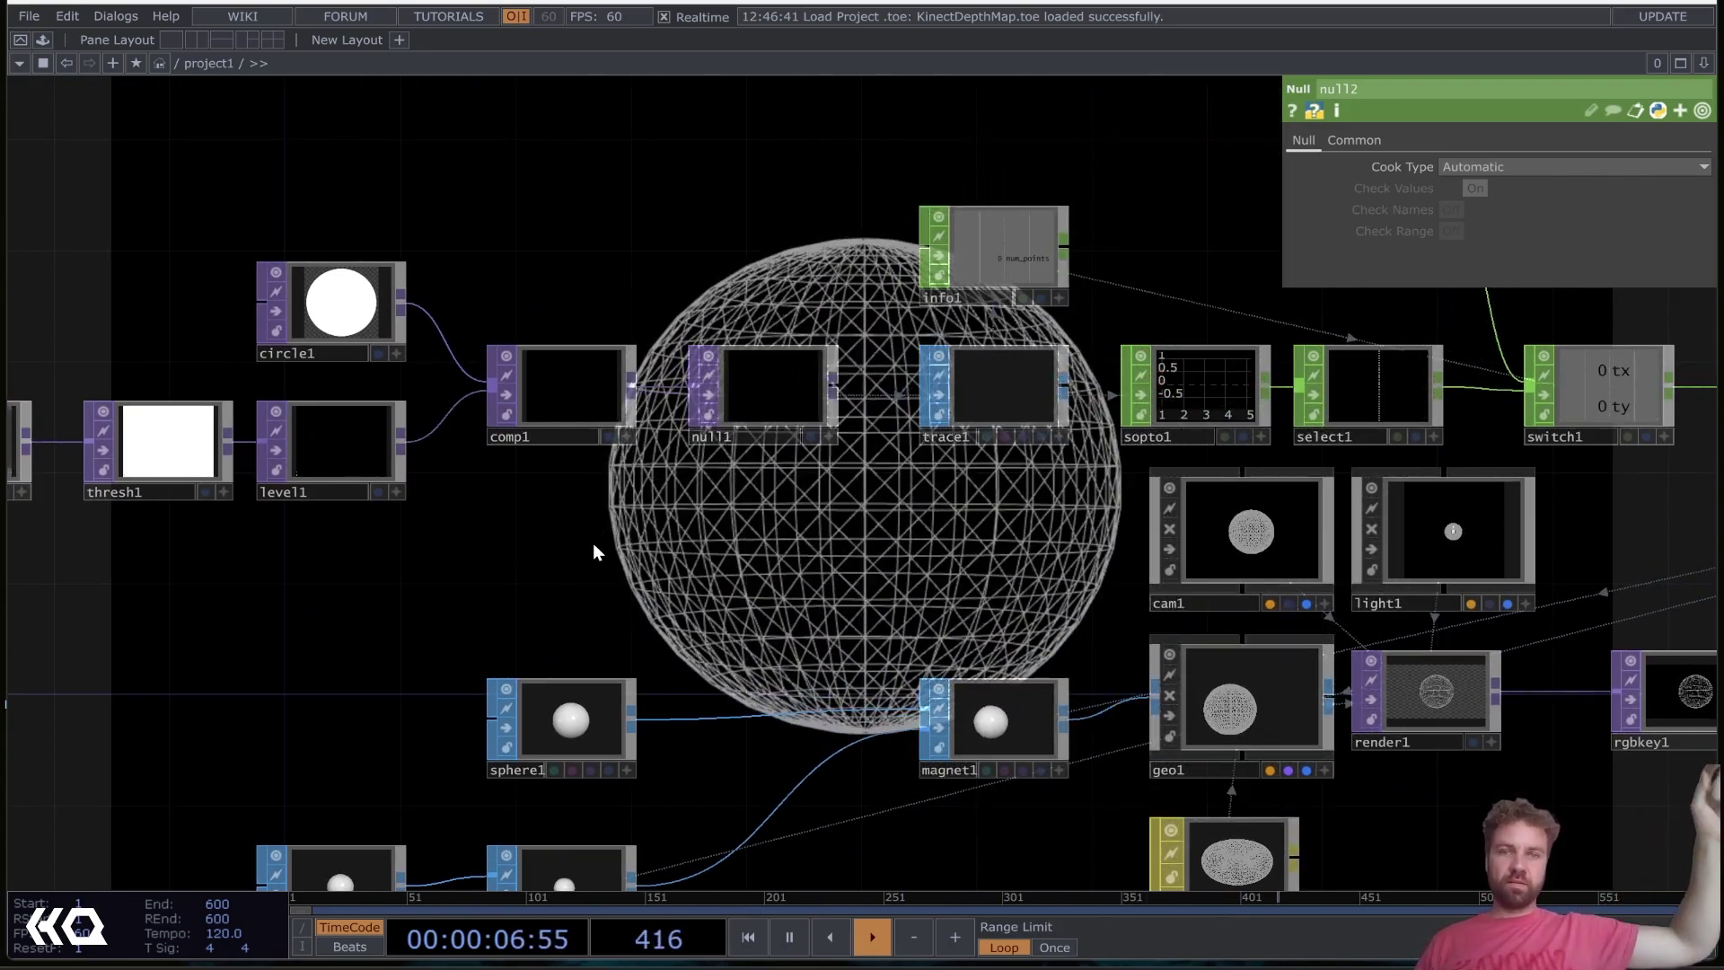
drag(605, 547, 774, 469)
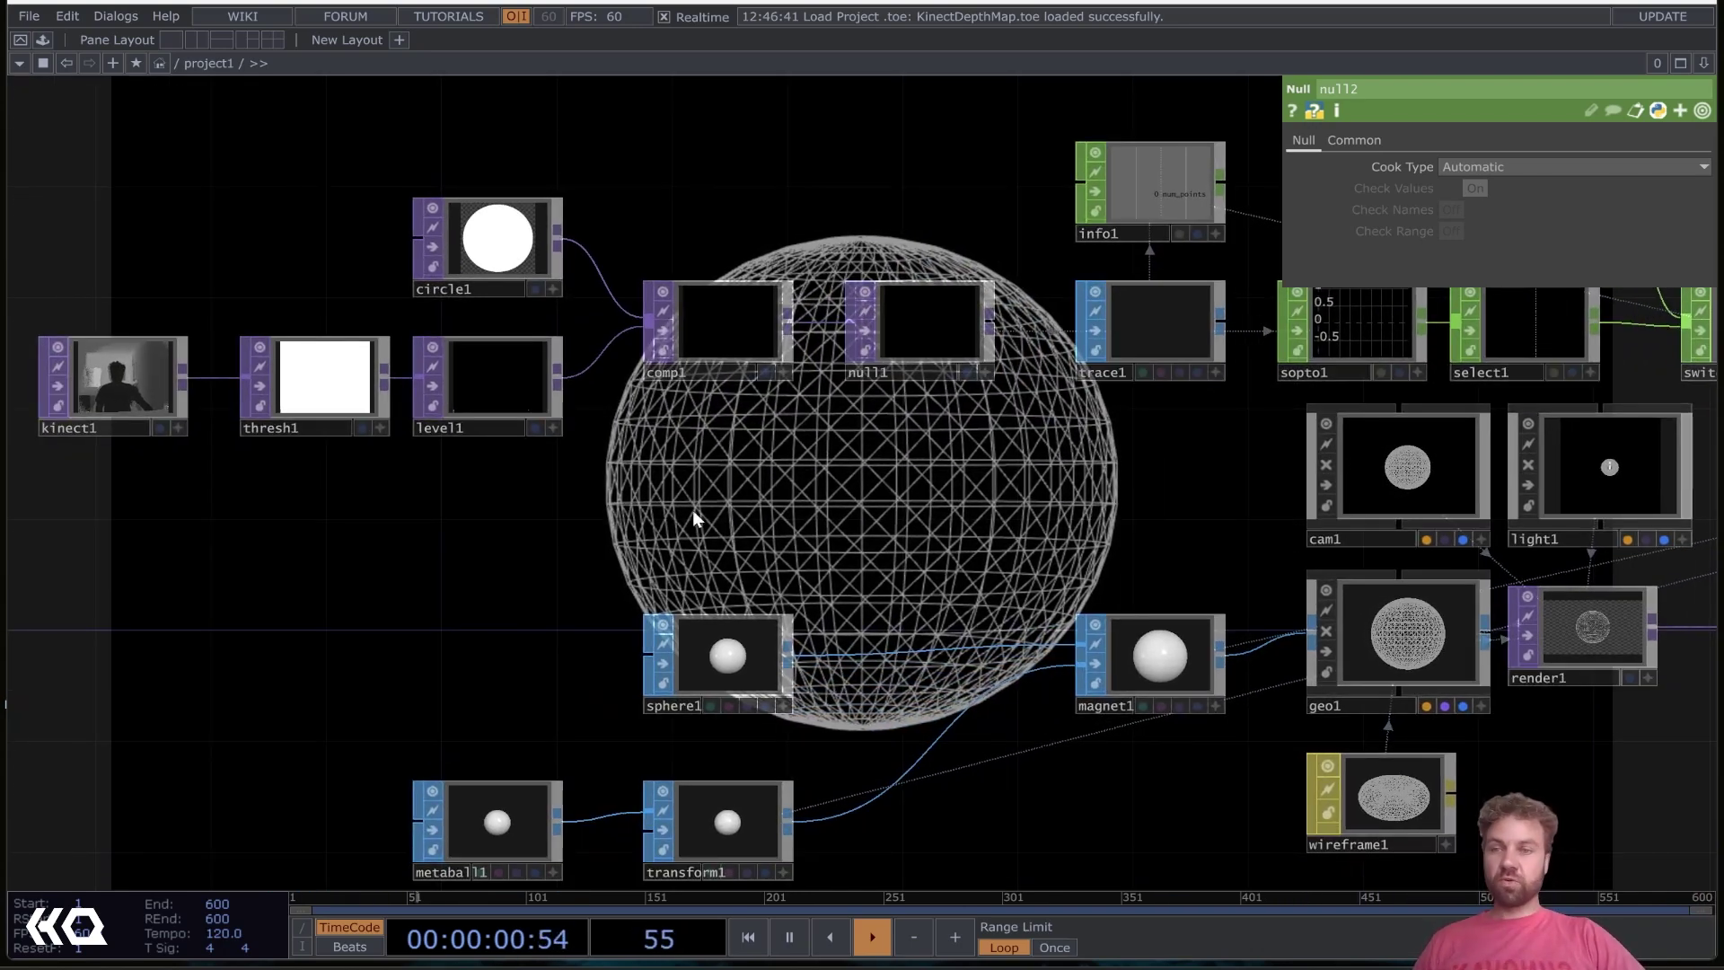
scroll(447, 544, up, 3)
drag(427, 539, 569, 608)
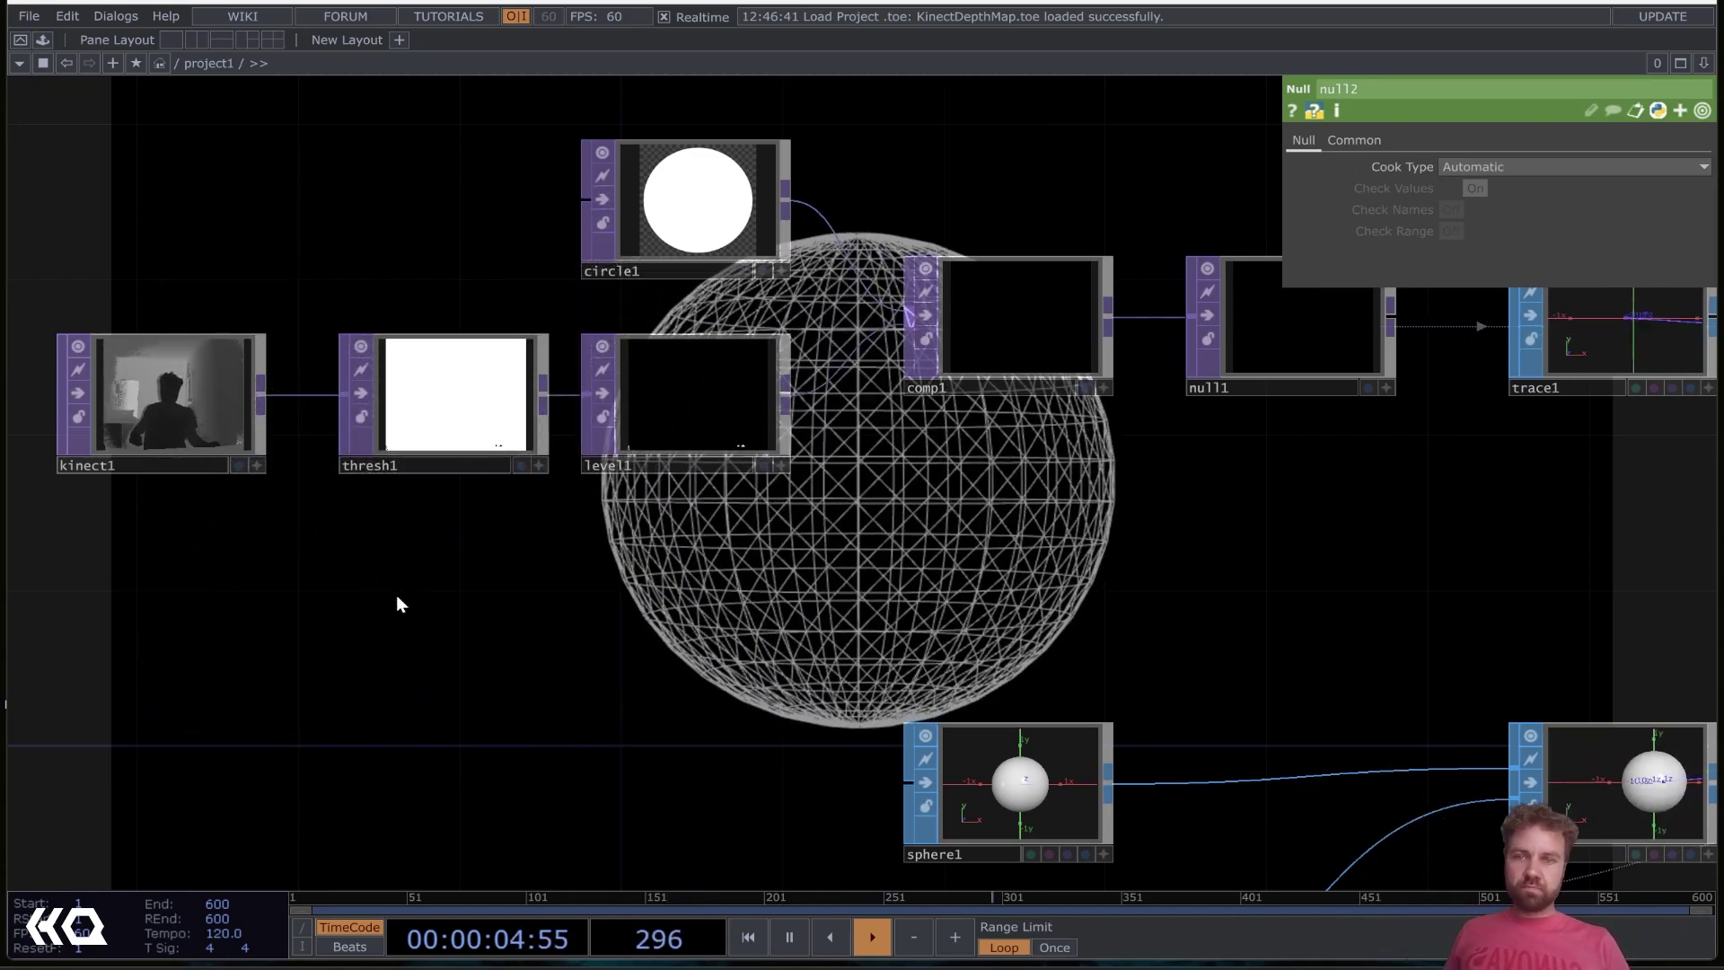
scroll(719, 559, right, 10)
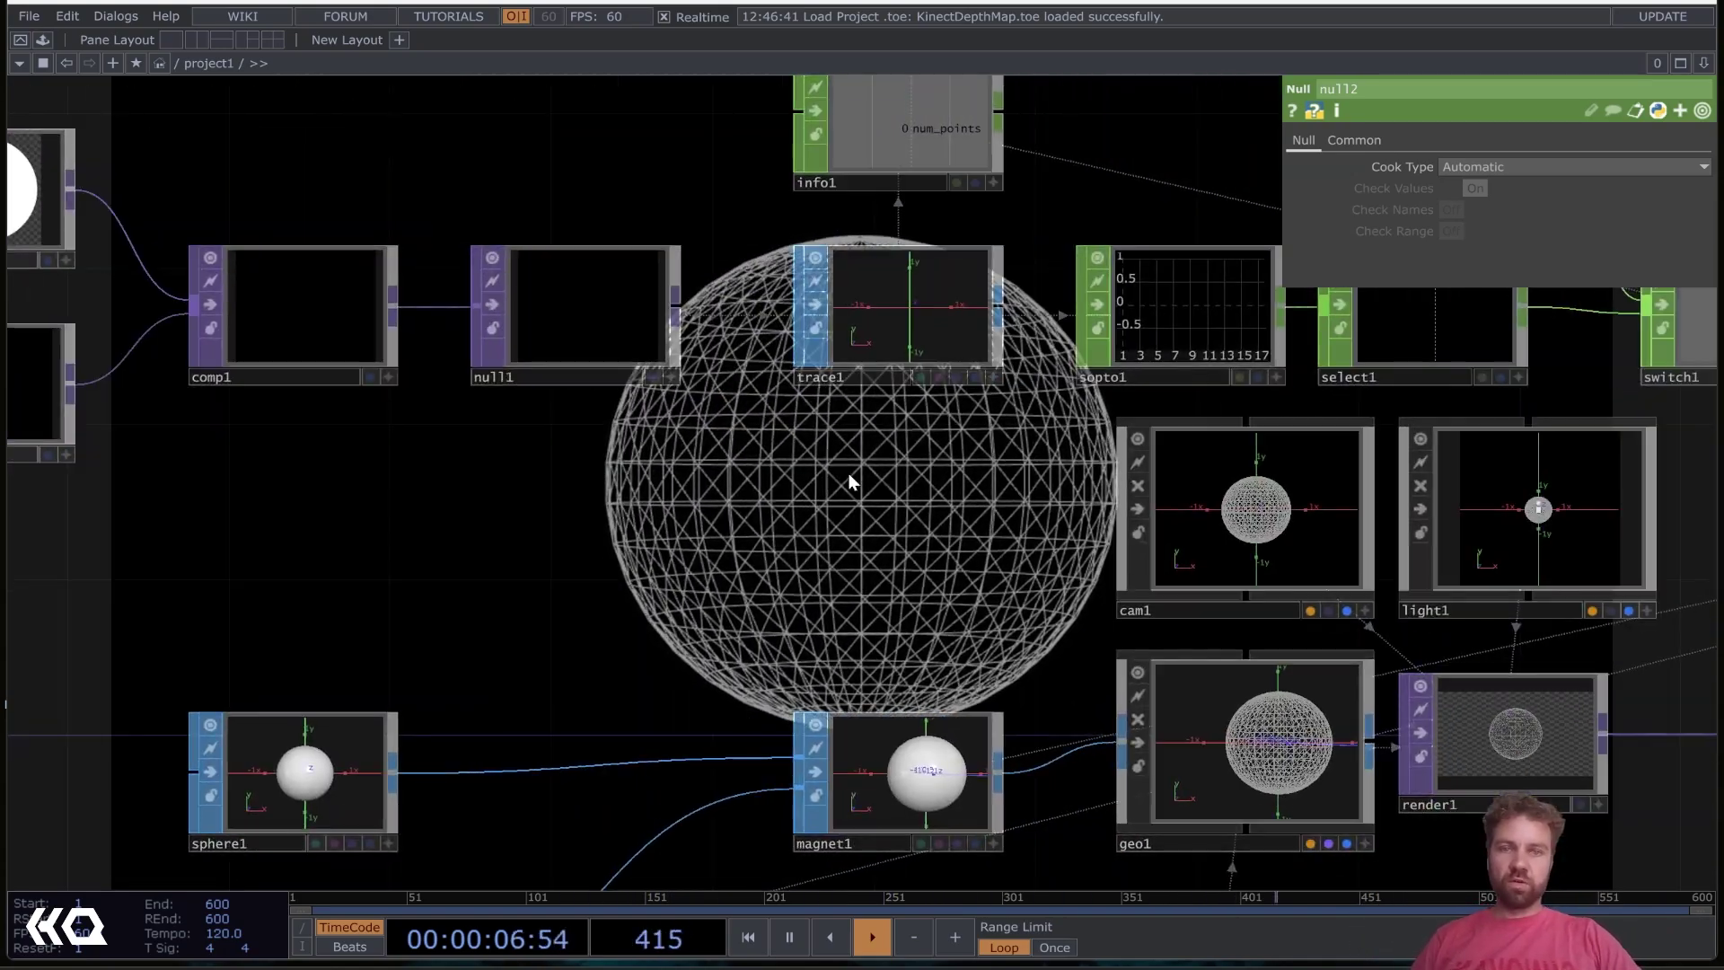
scroll(1082, 497, right, 15)
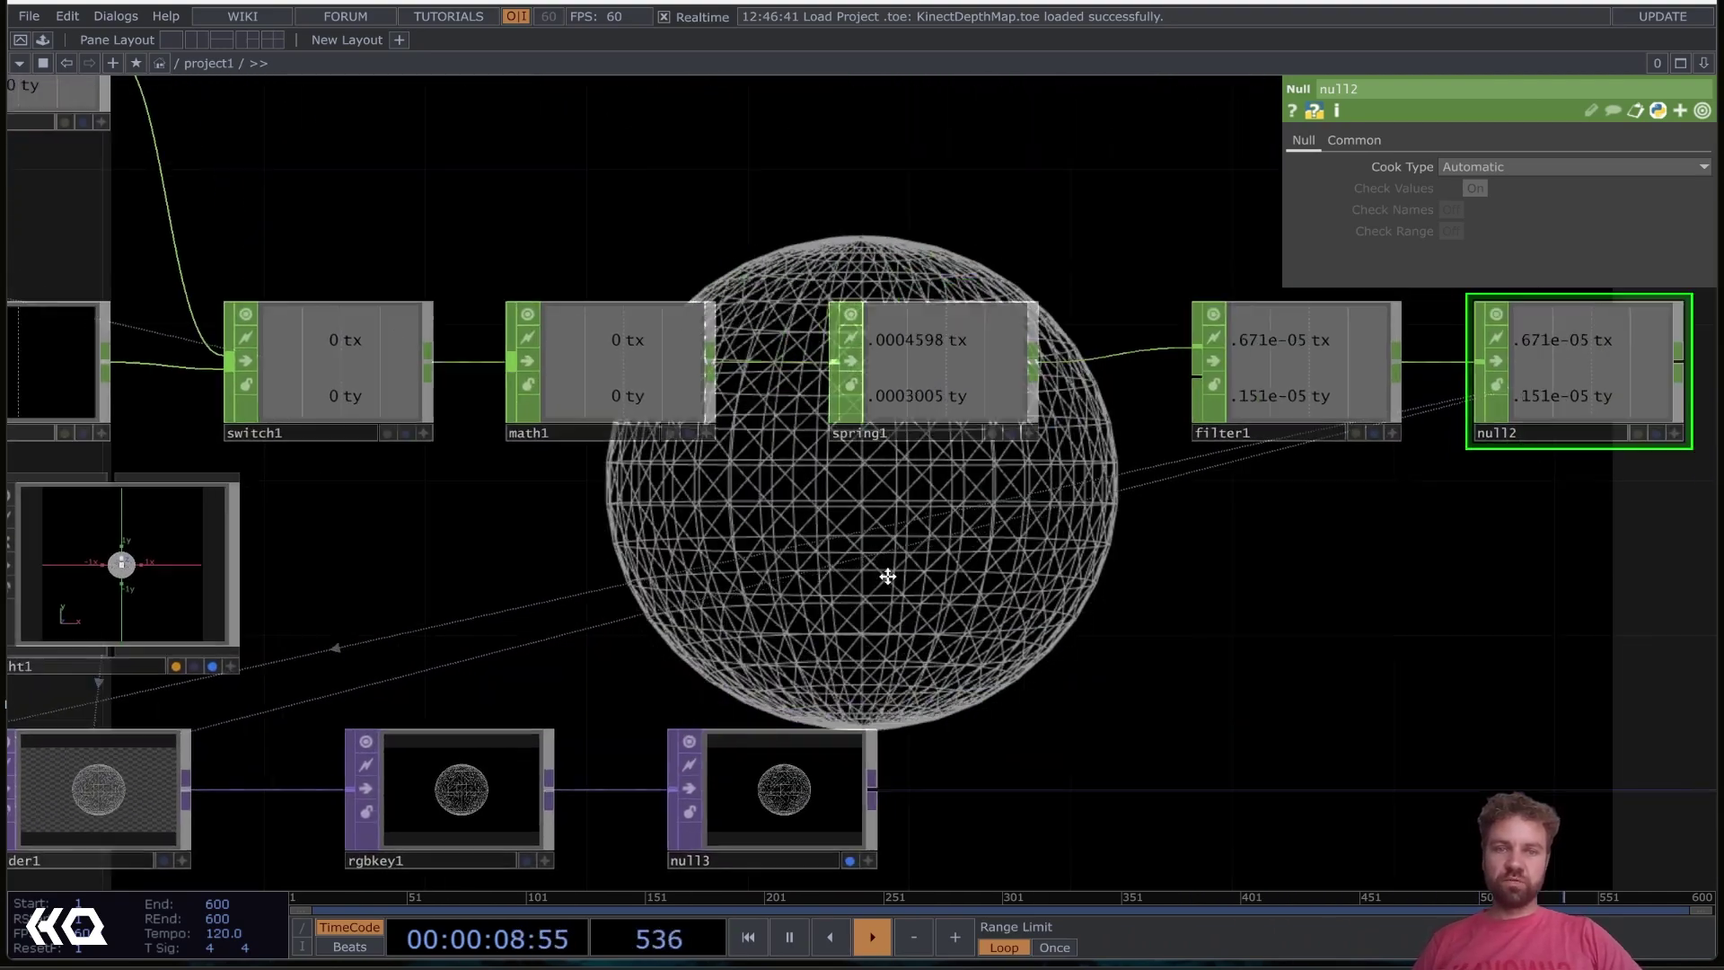
drag(371, 508, 892, 514)
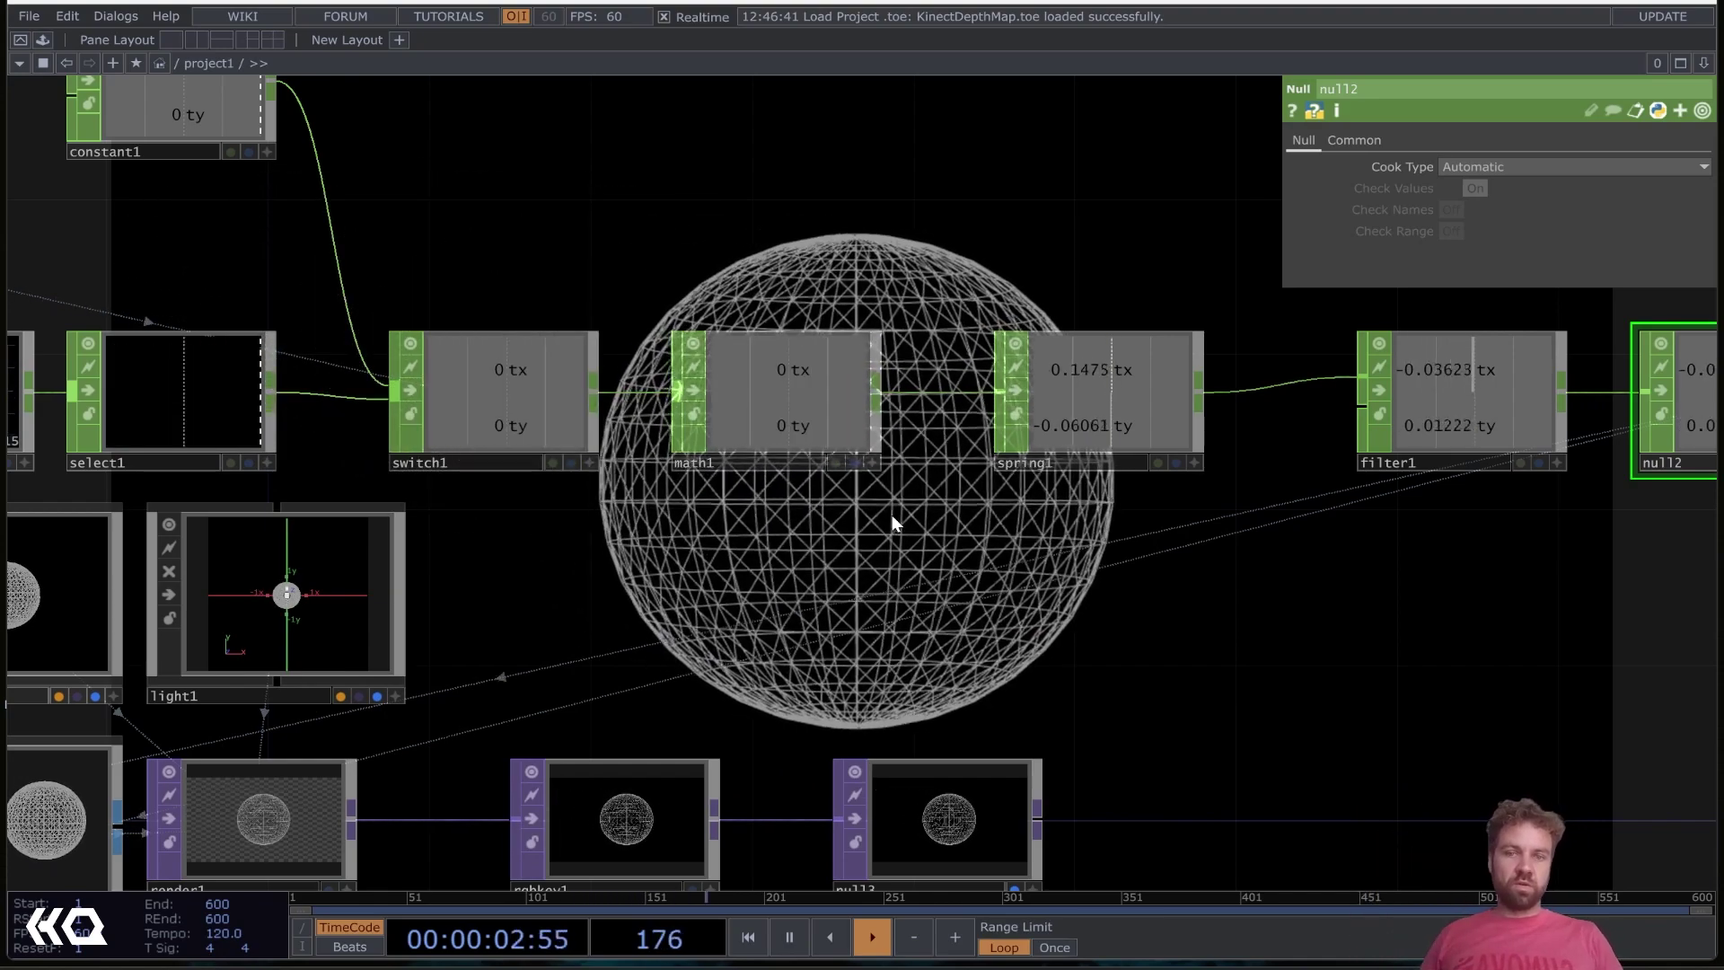
scroll(876, 536, down, 5)
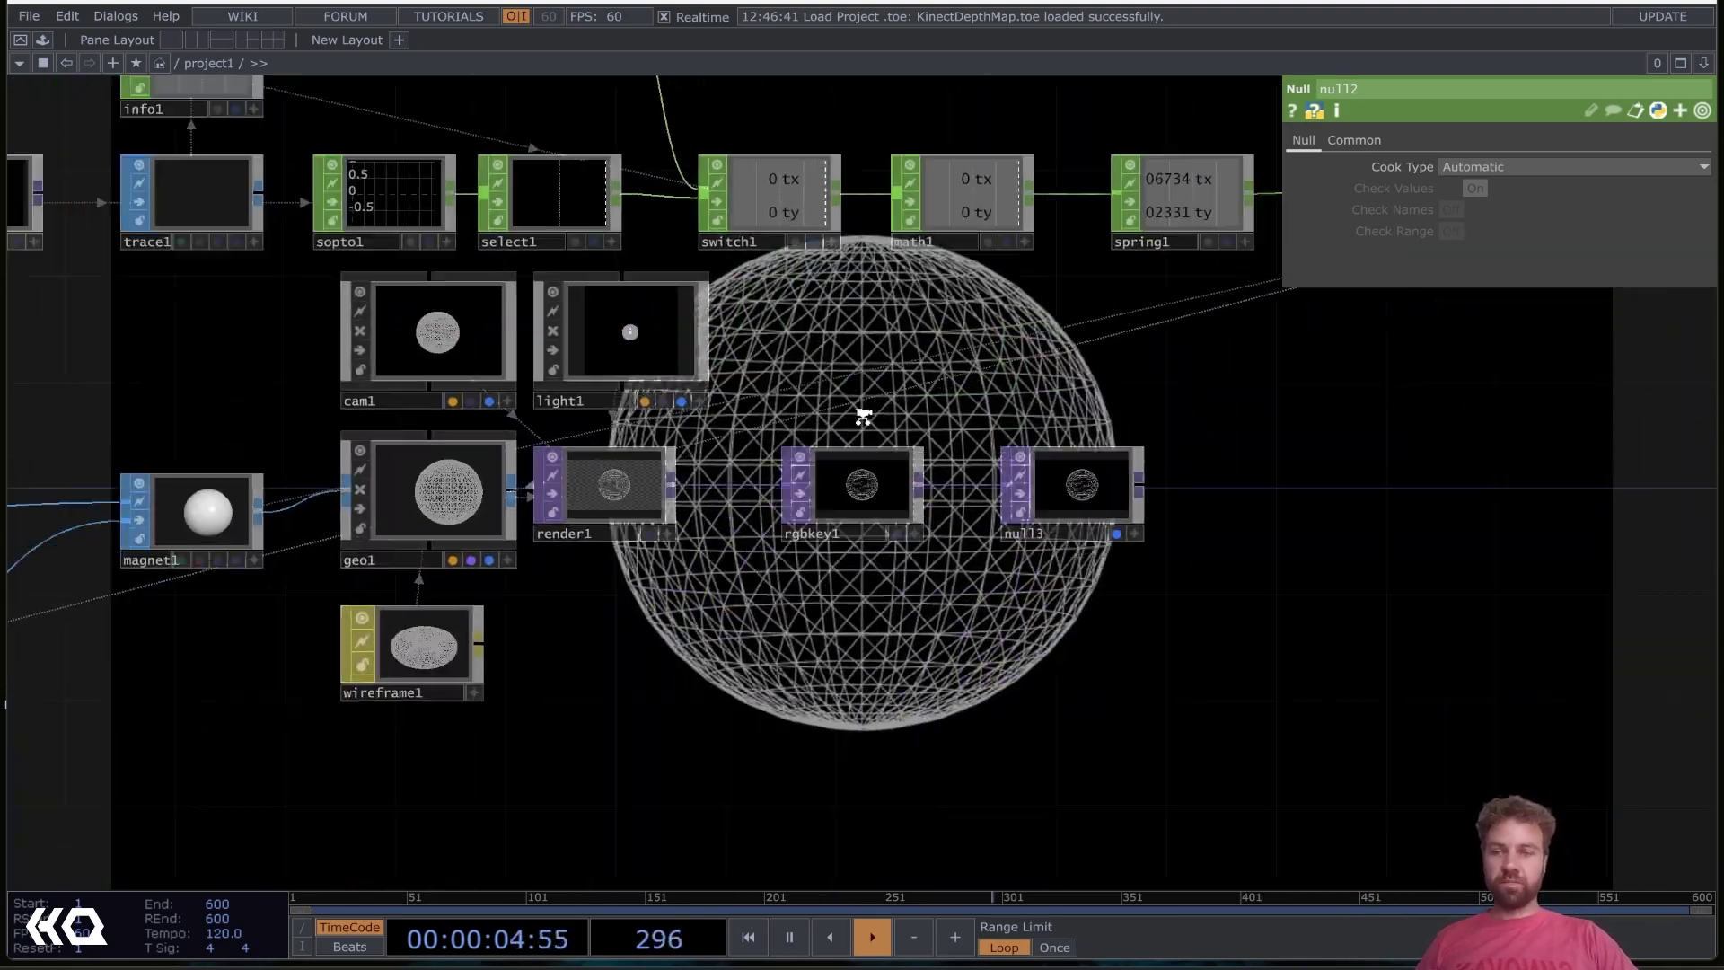
scroll(1068, 553, right, 5)
scroll(1051, 546, up, 2)
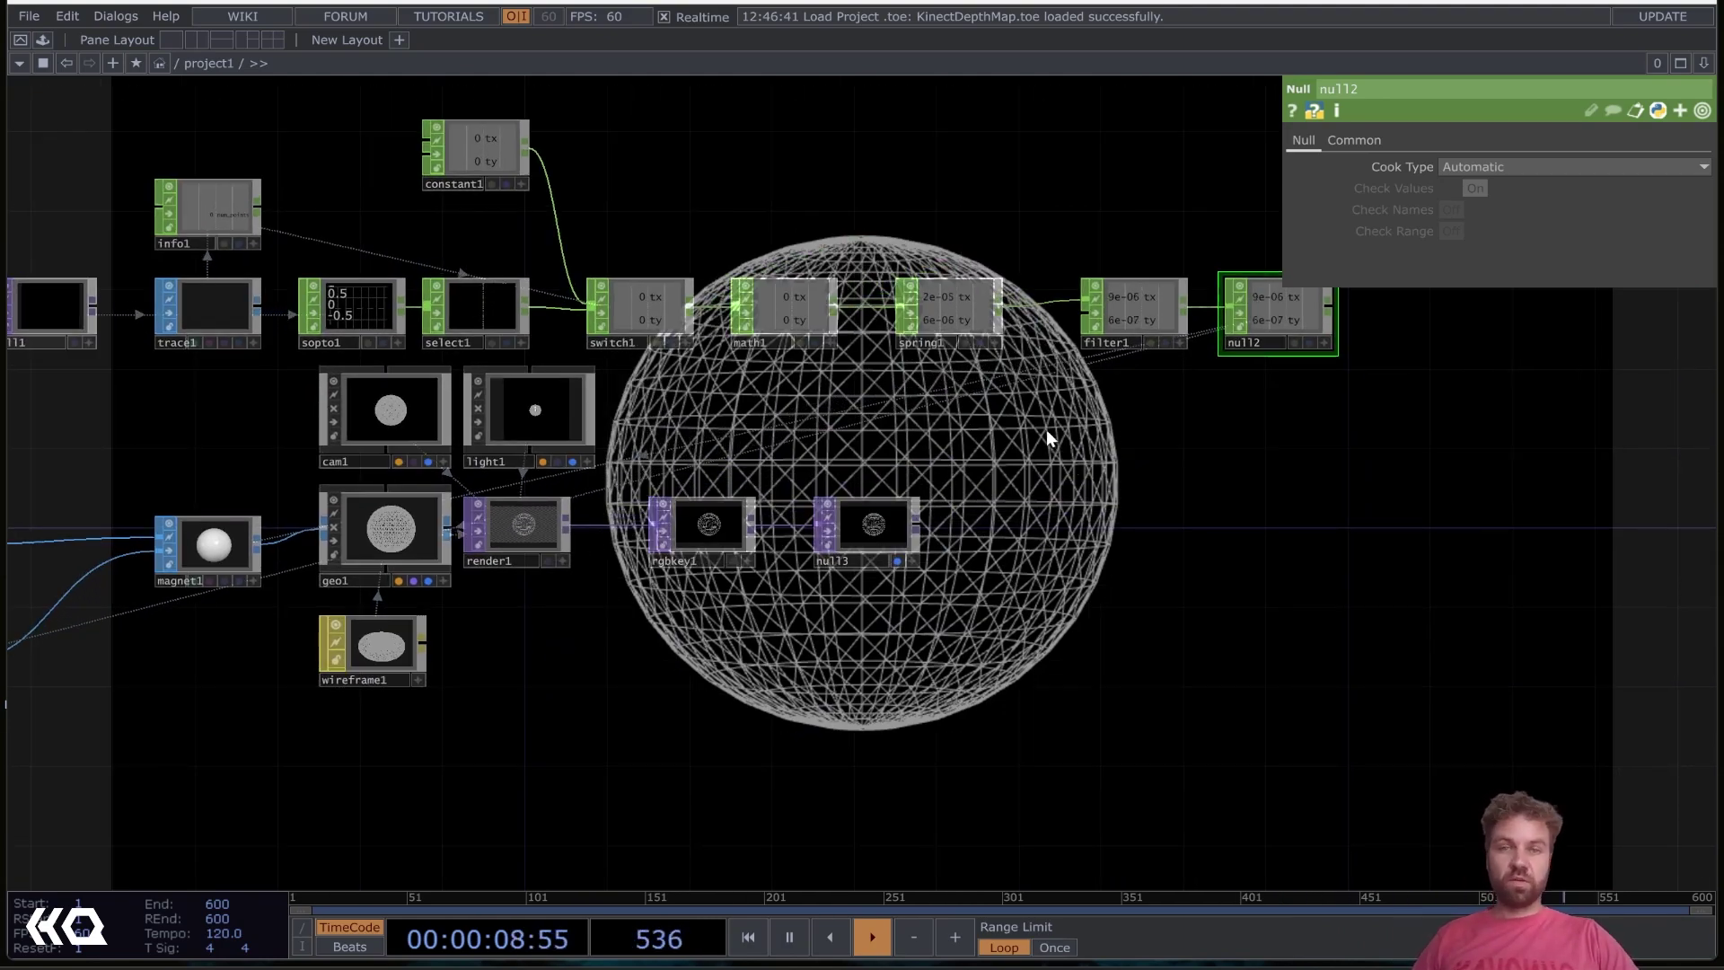
drag(1112, 455, 1200, 522)
scroll(1364, 489, down, 3)
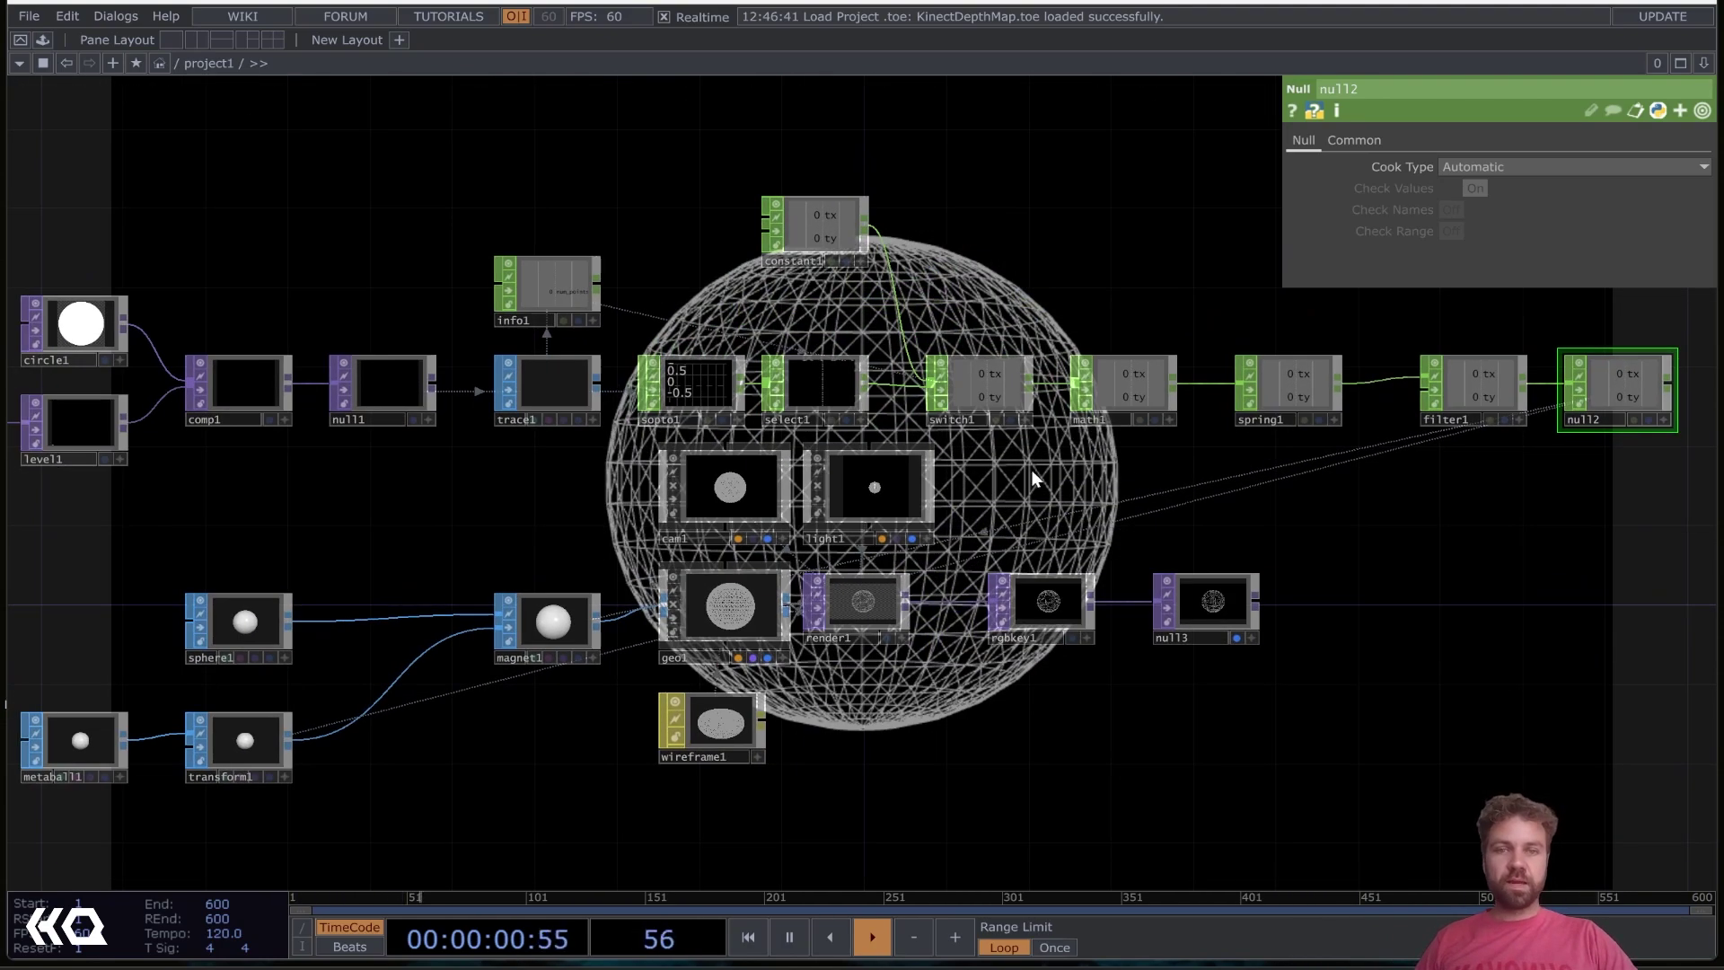
scroll(1037, 476, left, 5)
scroll(844, 482, right, 3)
scroll(808, 494, up, 1)
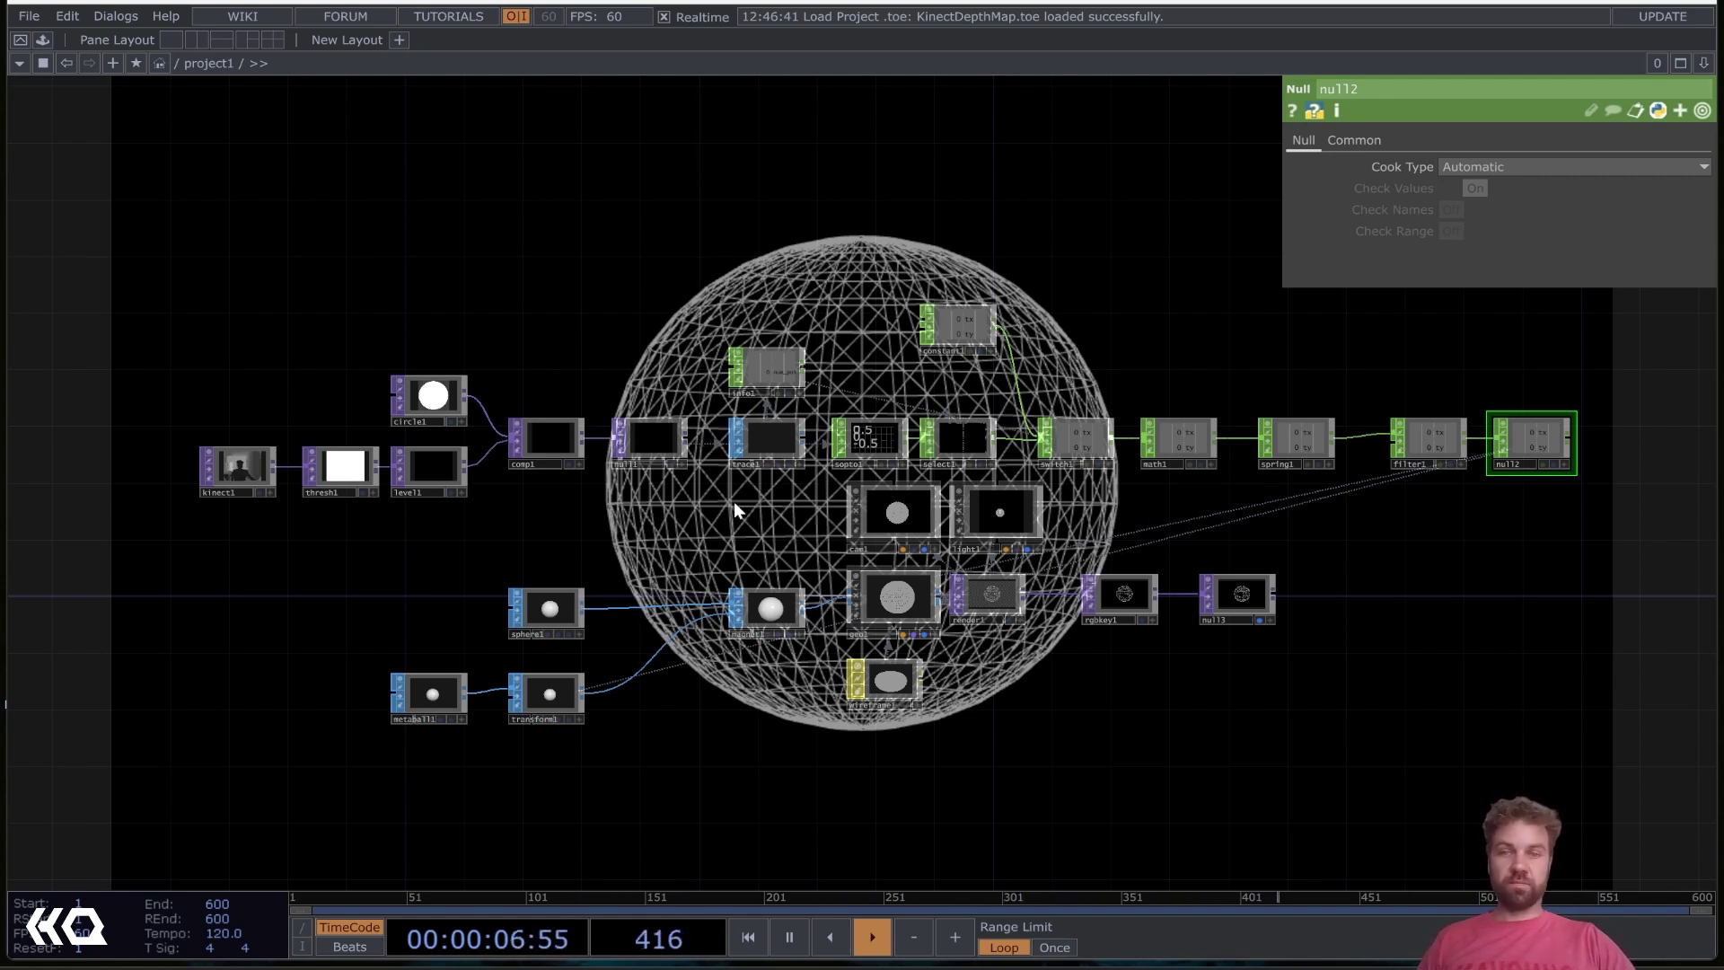
drag(735, 501, 722, 524)
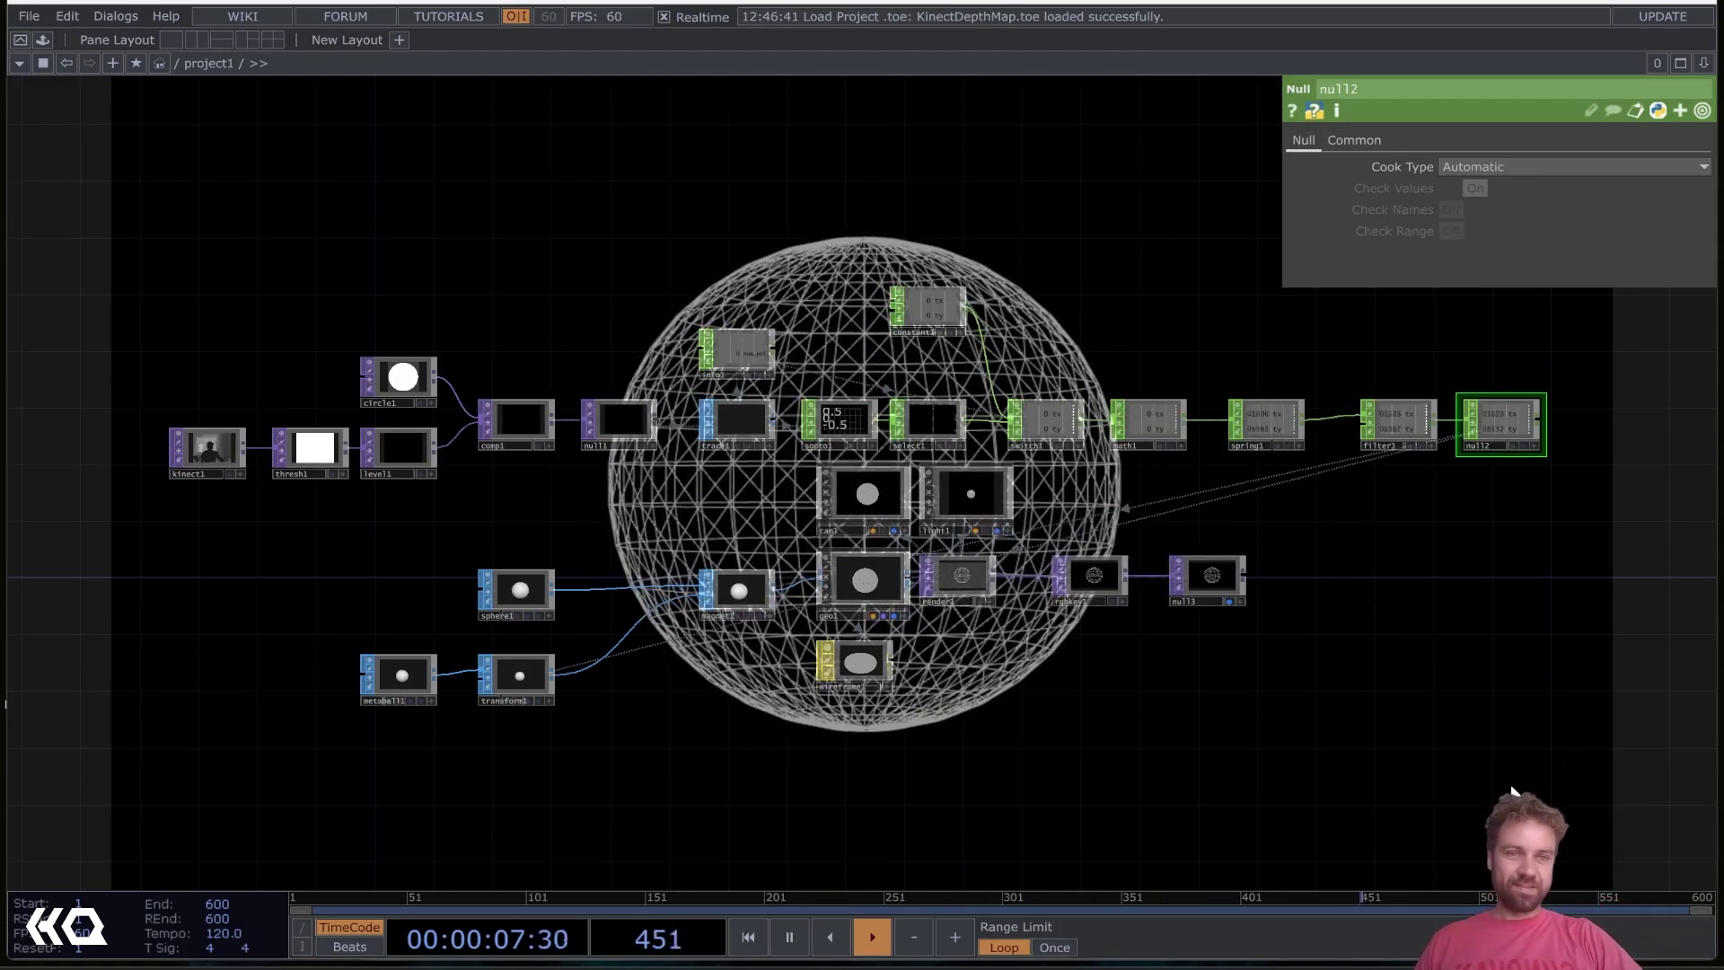
Delete every operator in the old network and place a new Kinect TOP, kinect1
drag(1514, 786, 147, 262)
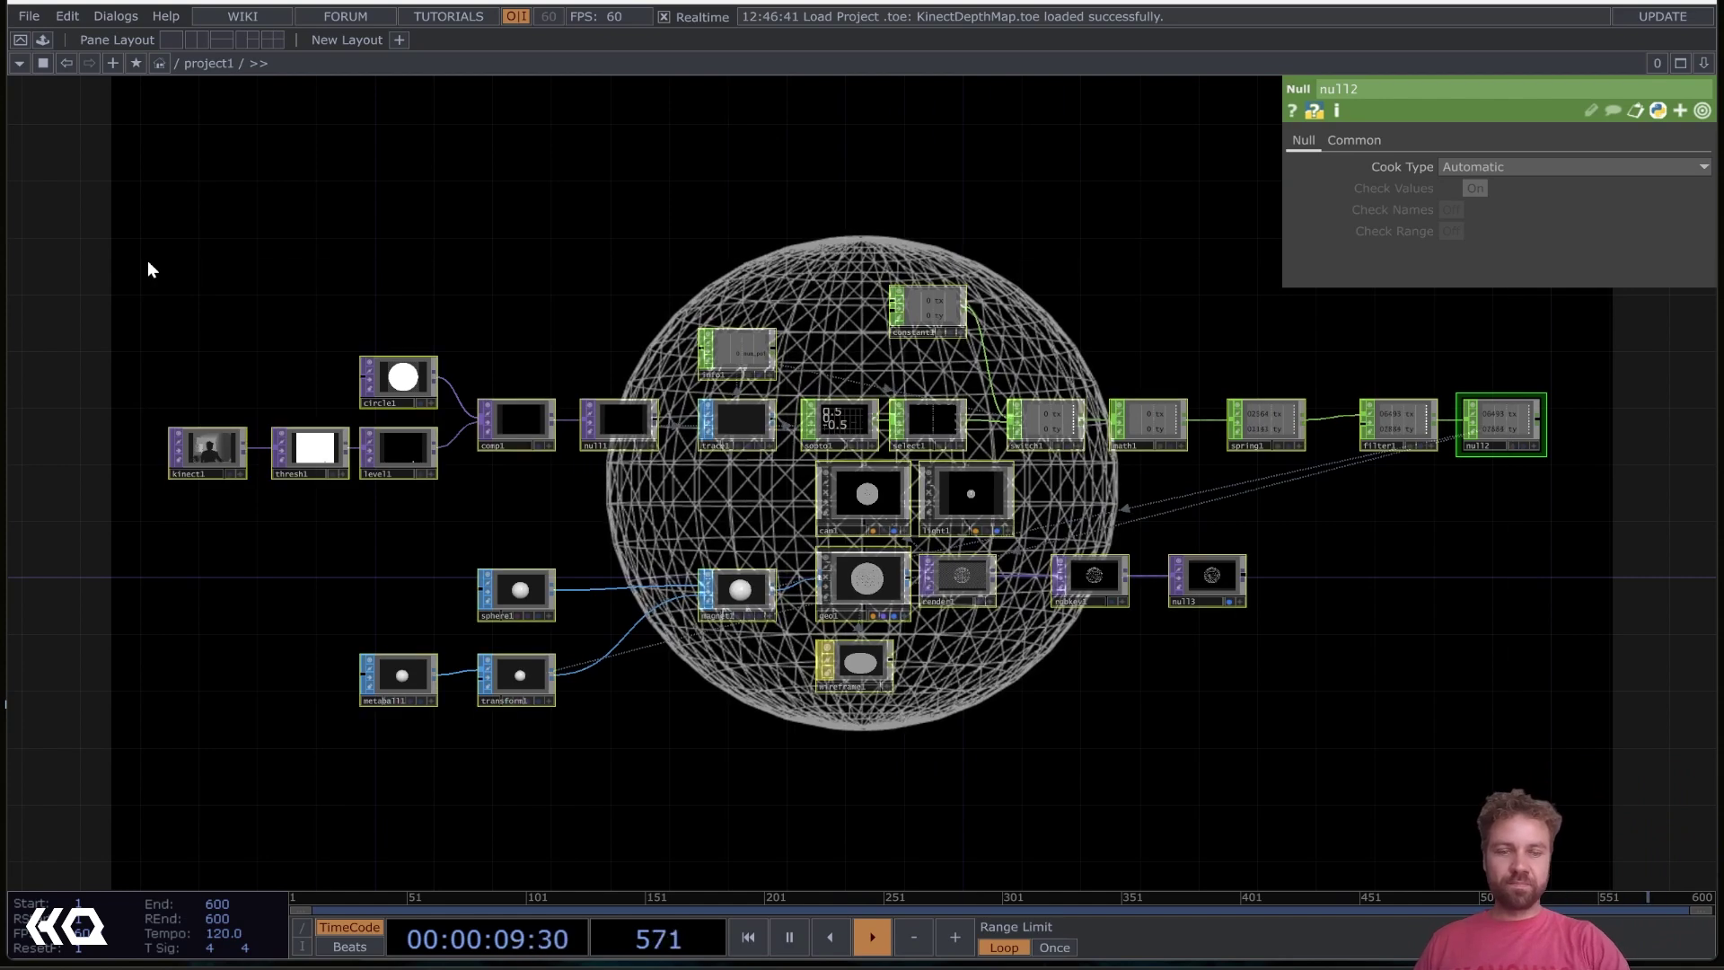
key(Delete)
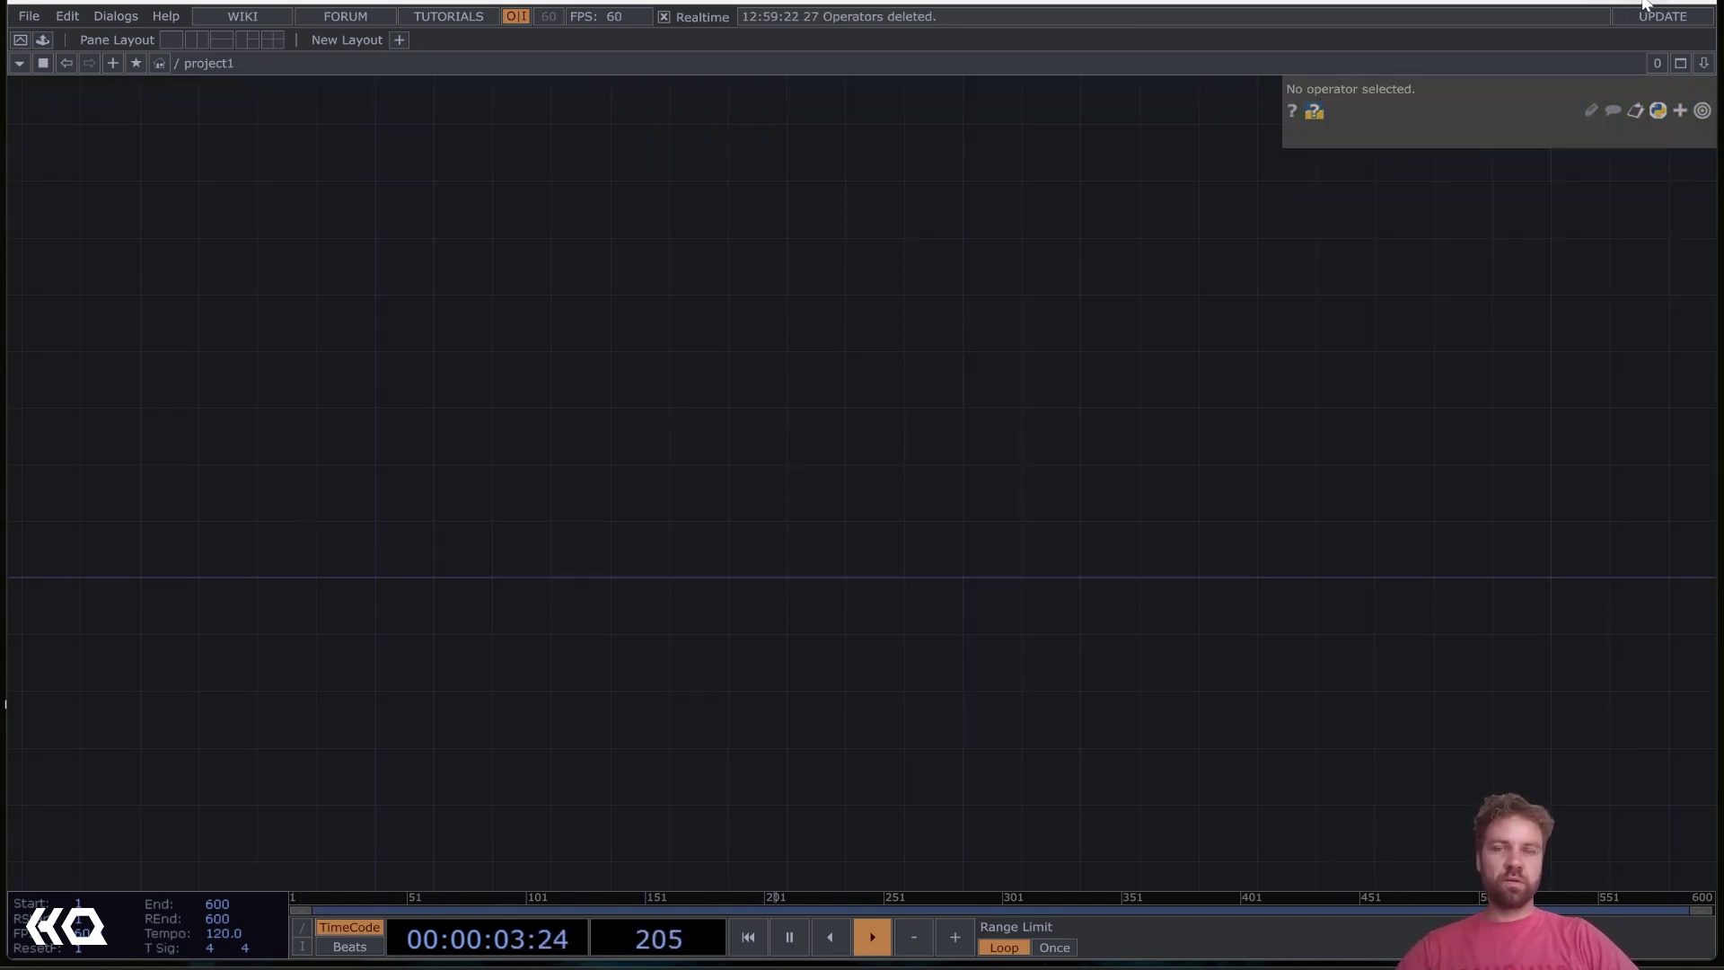
key(Tab)
text(kine)
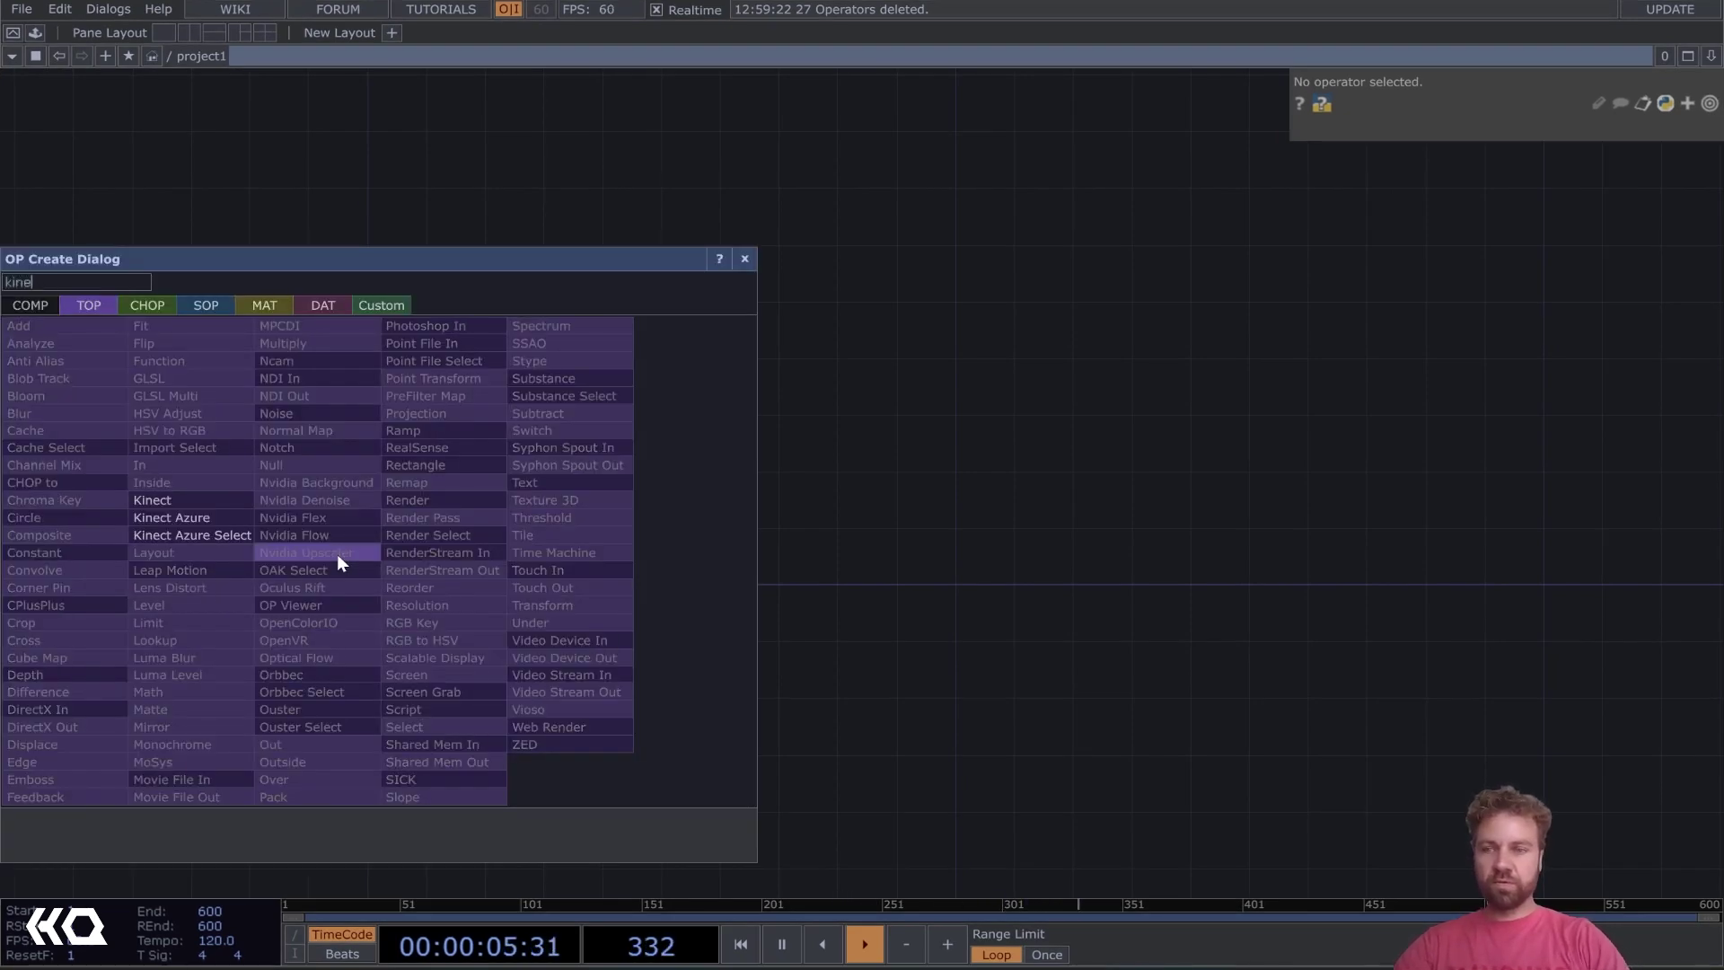
click(187, 499)
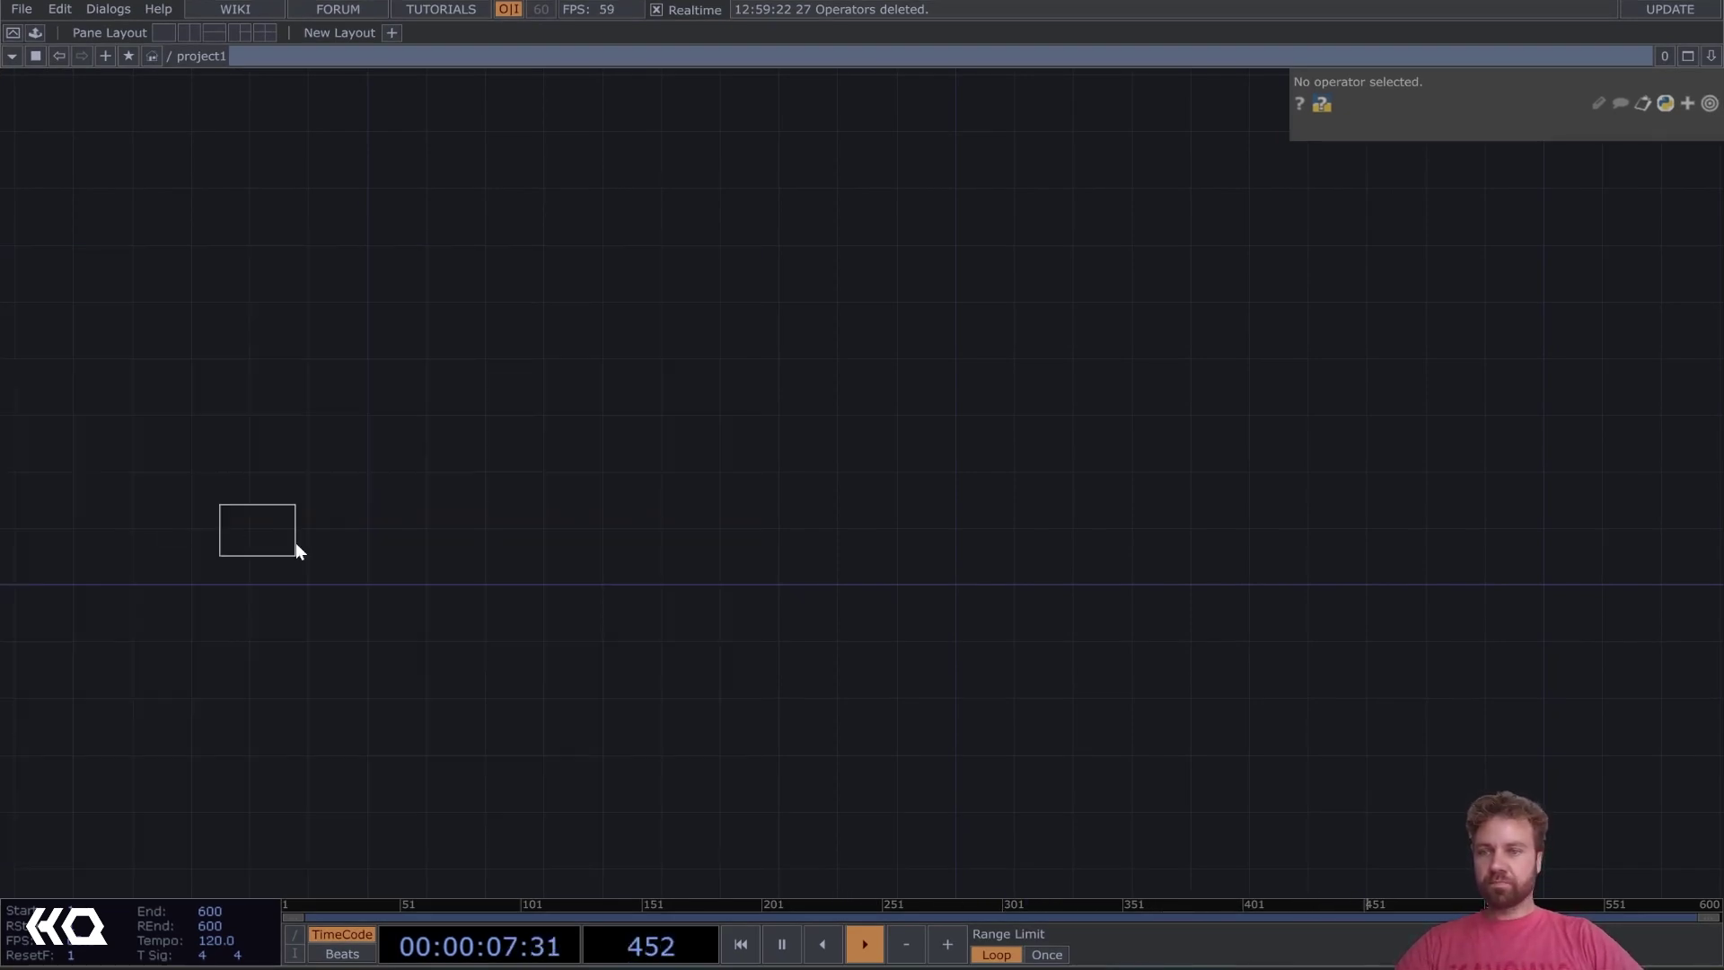
click(413, 550)
Keep kinect1's Image as Depth, turn Mirror Image on, and raise Unknown Value to 0.477
scroll(382, 523, up, 5)
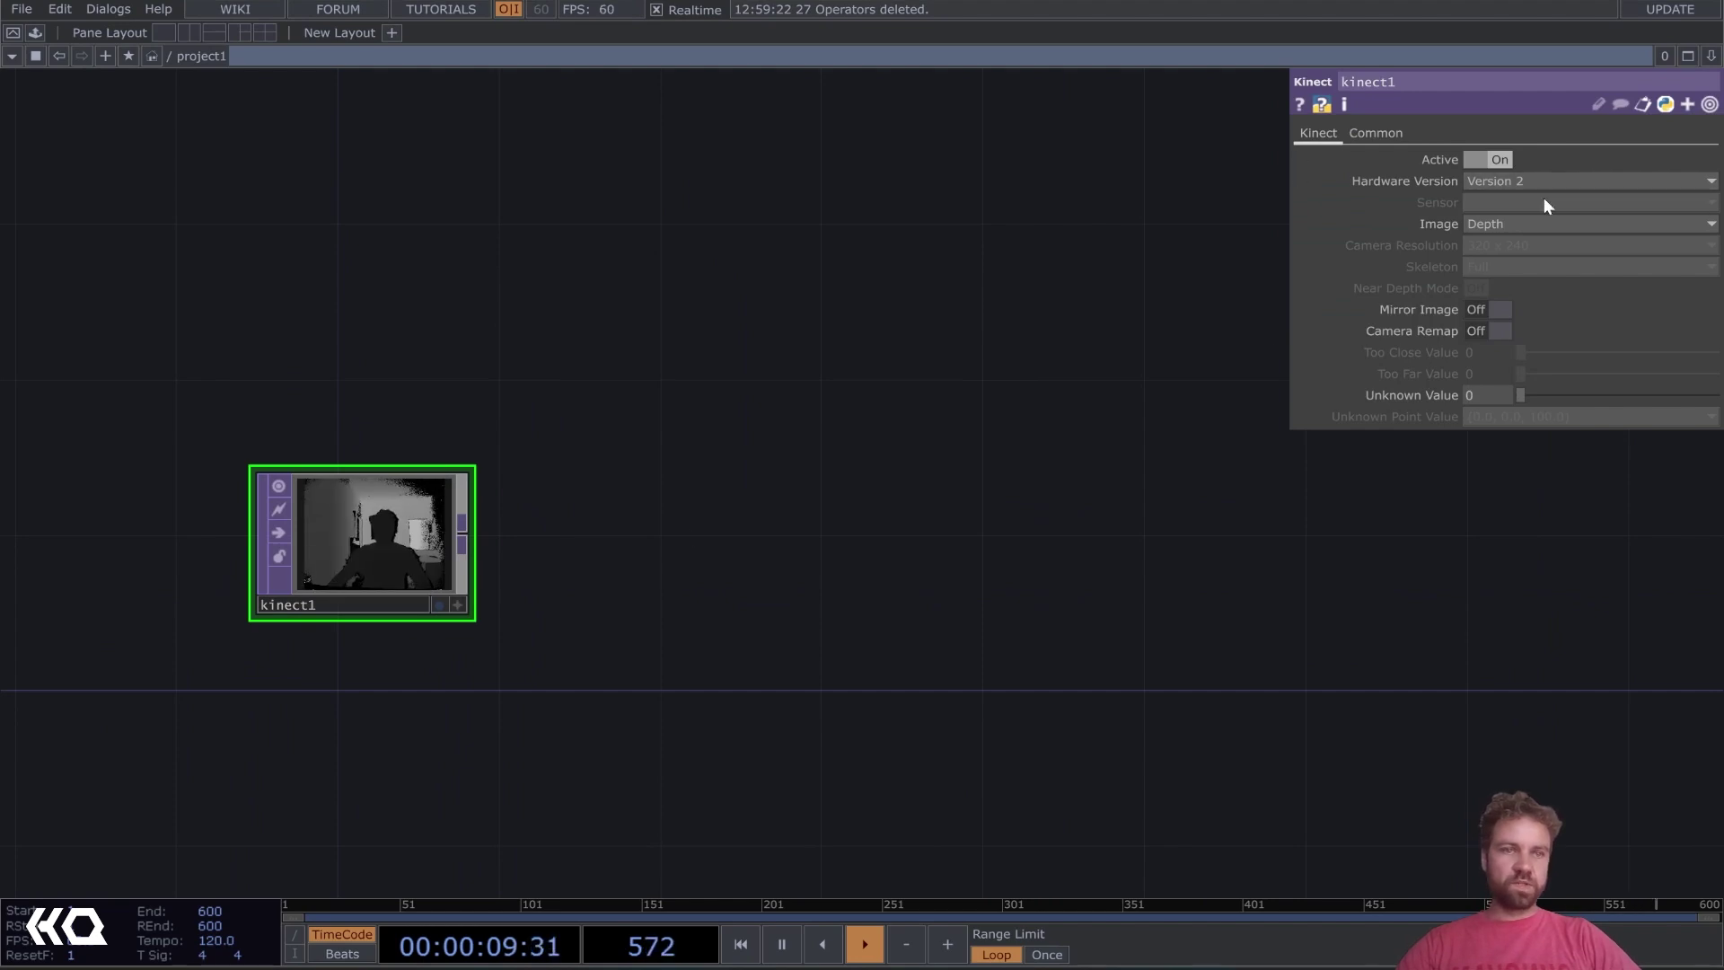
click(1506, 227)
click(1498, 241)
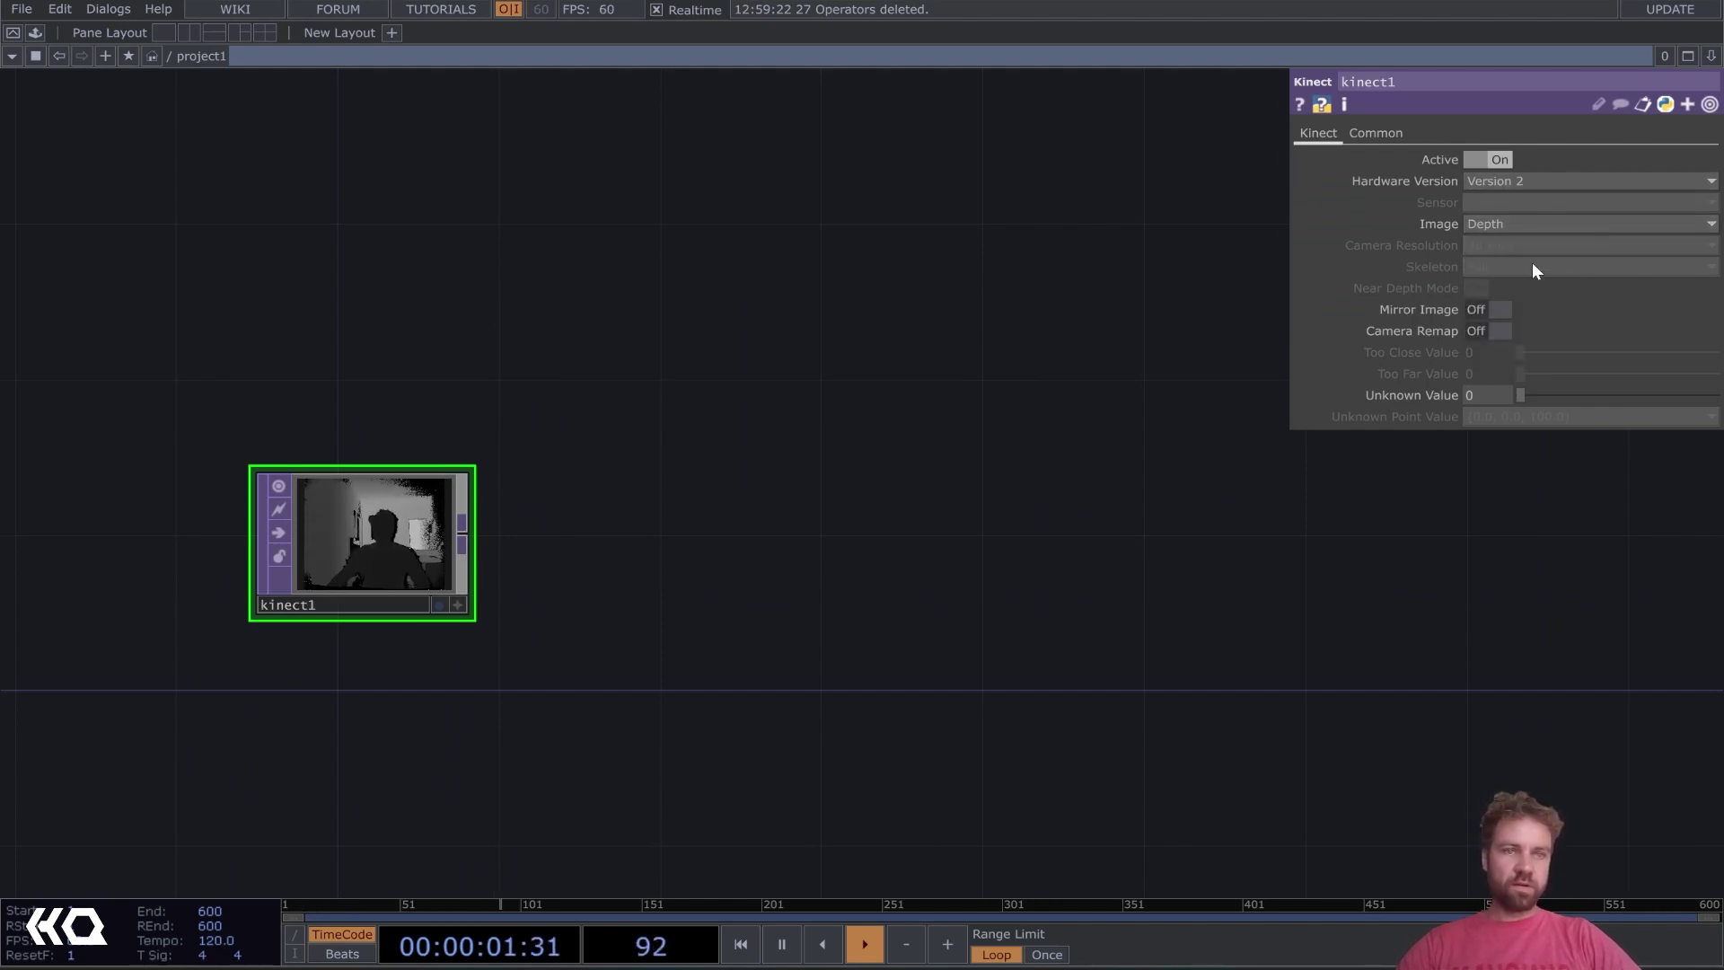
click(1491, 310)
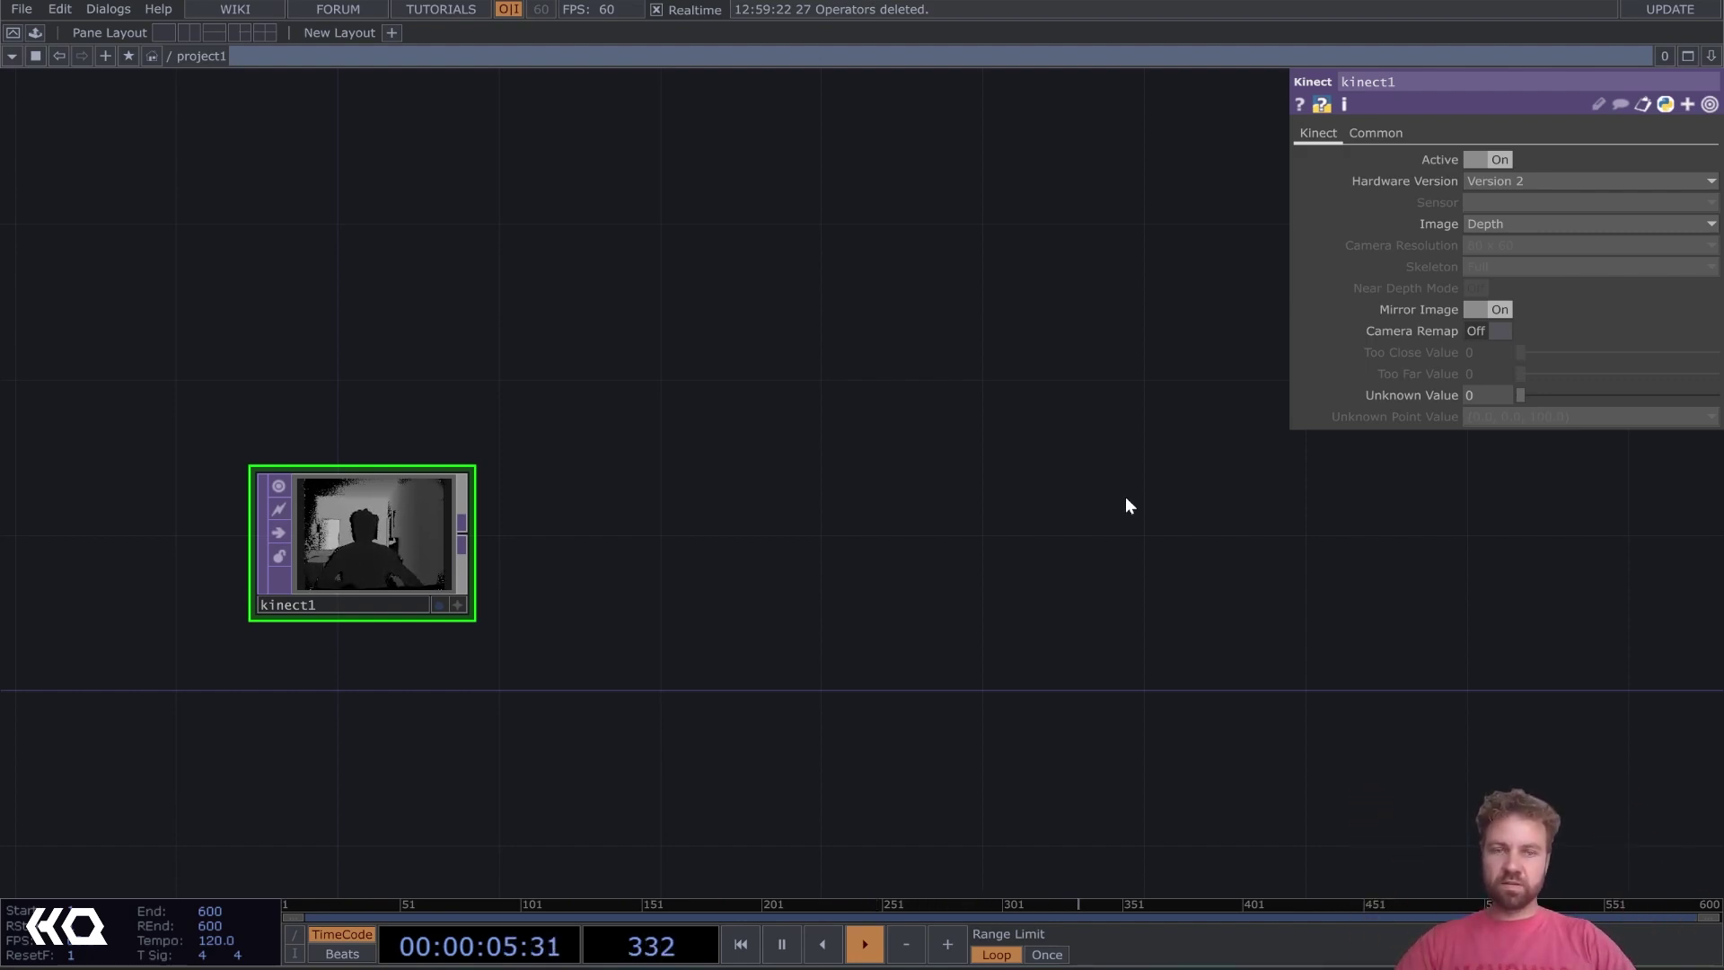
scroll(826, 451, up, 3)
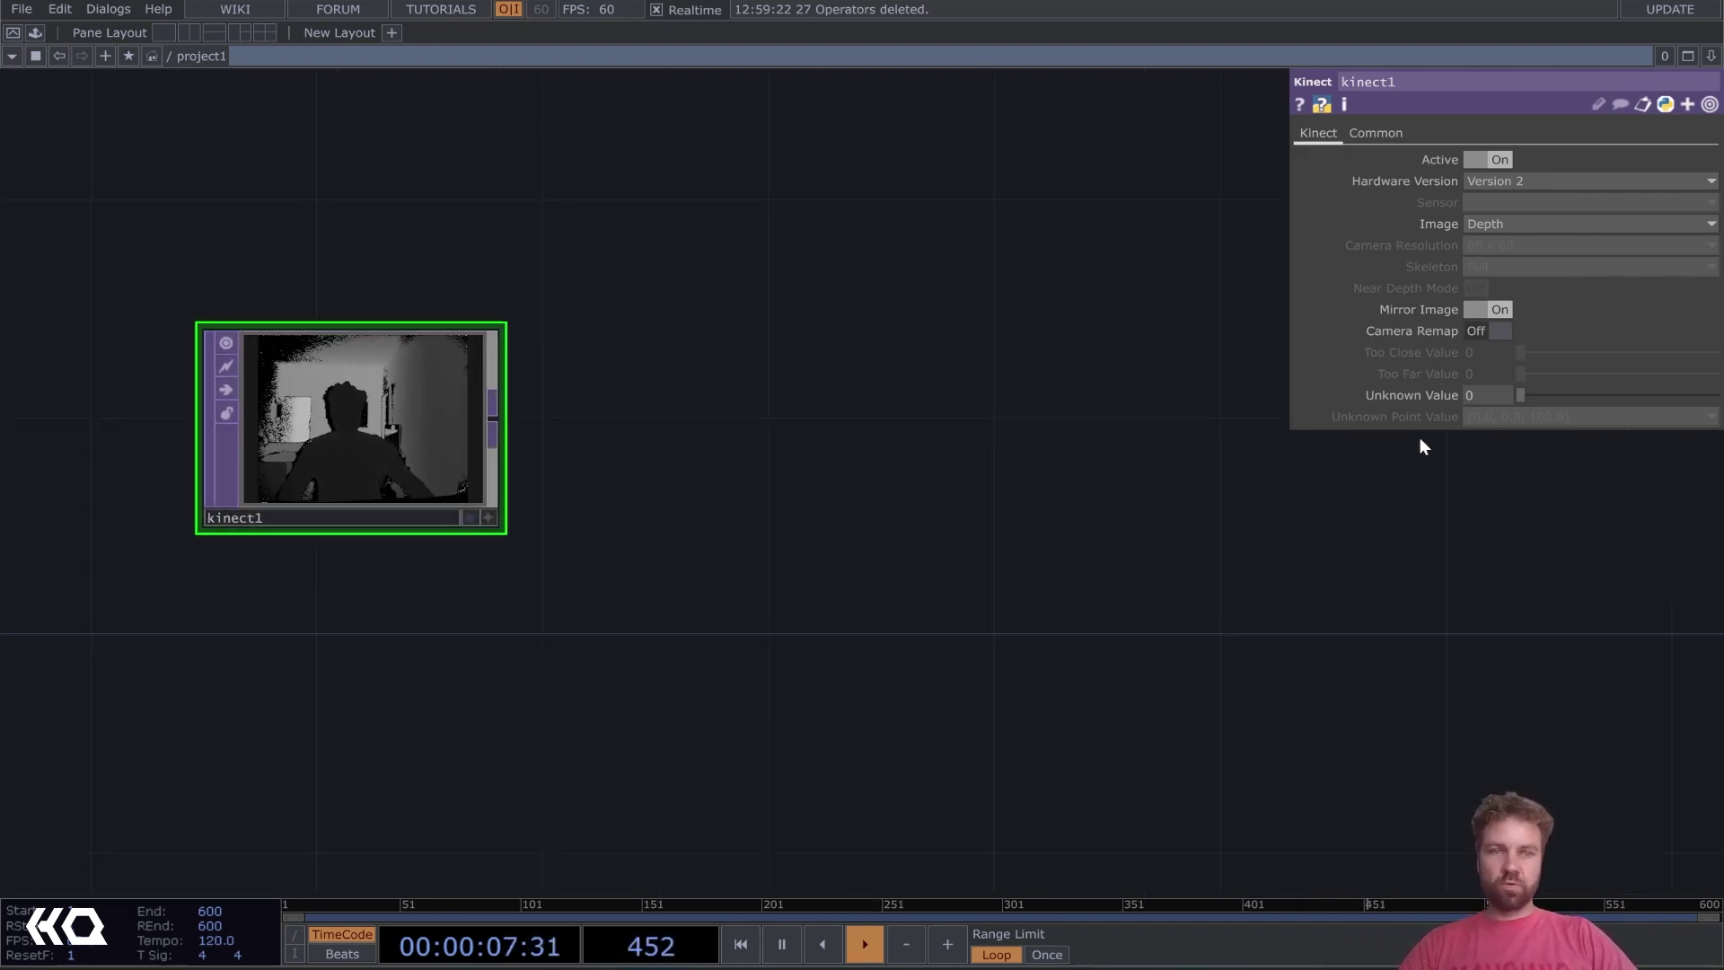
drag(1522, 396, 1615, 391)
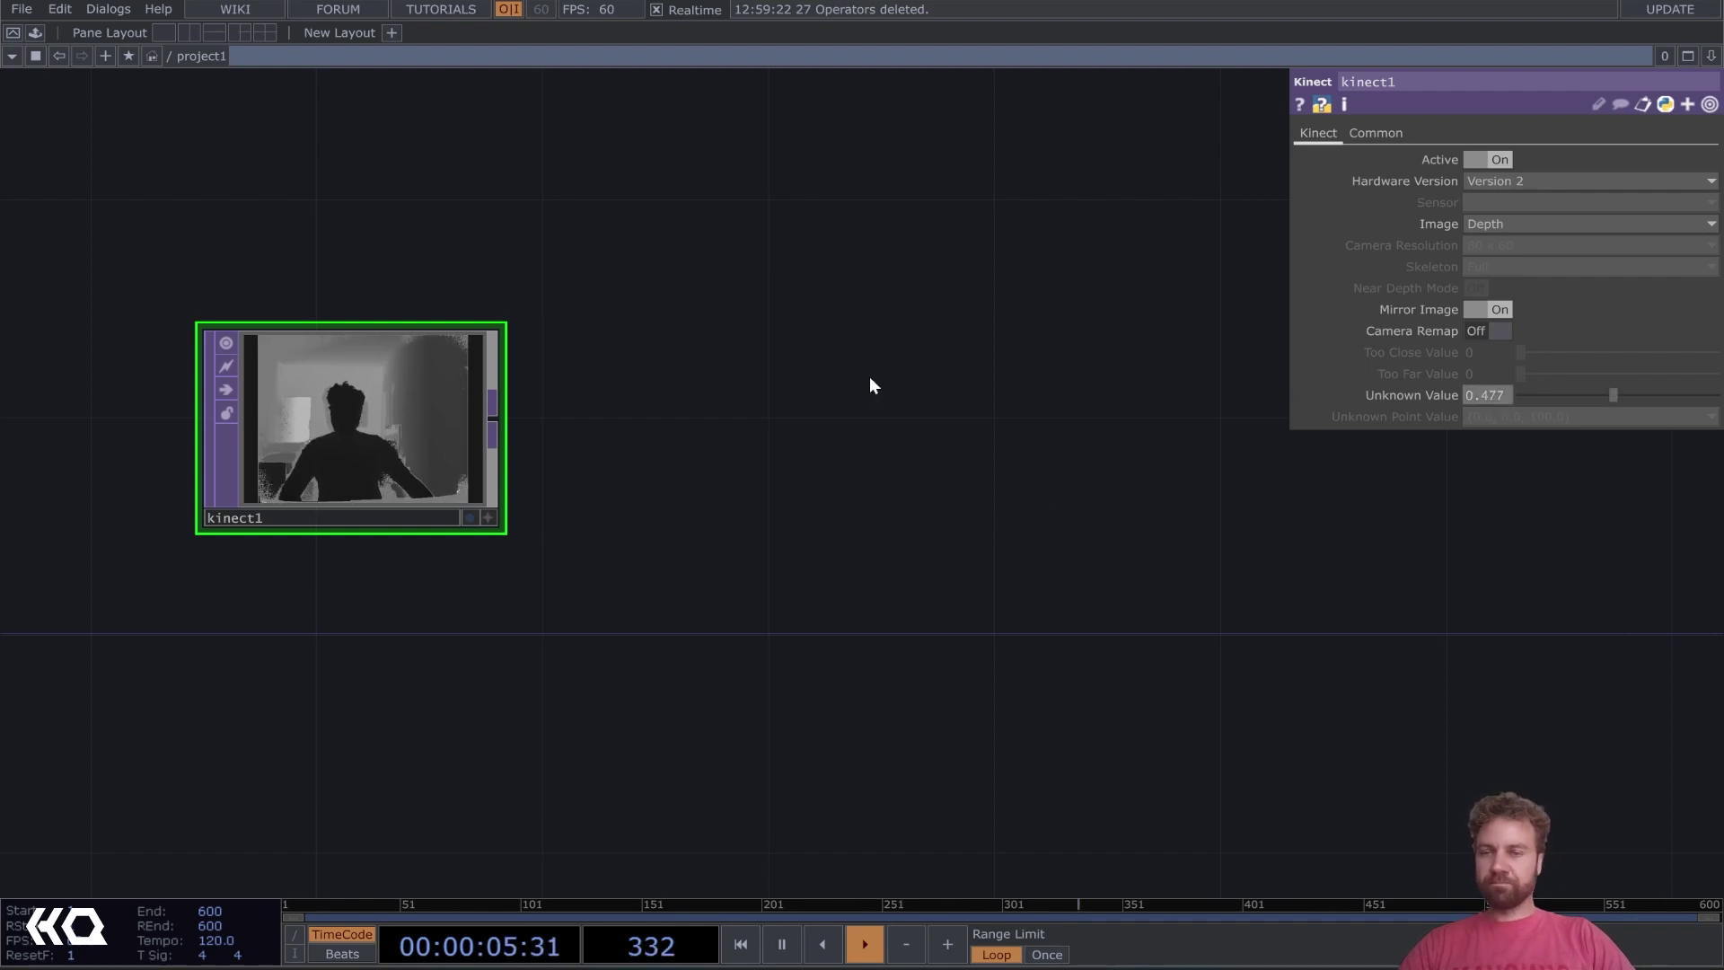
Add a Threshold TOP, thresh1, wired from kinect1's output
right_click(502, 407)
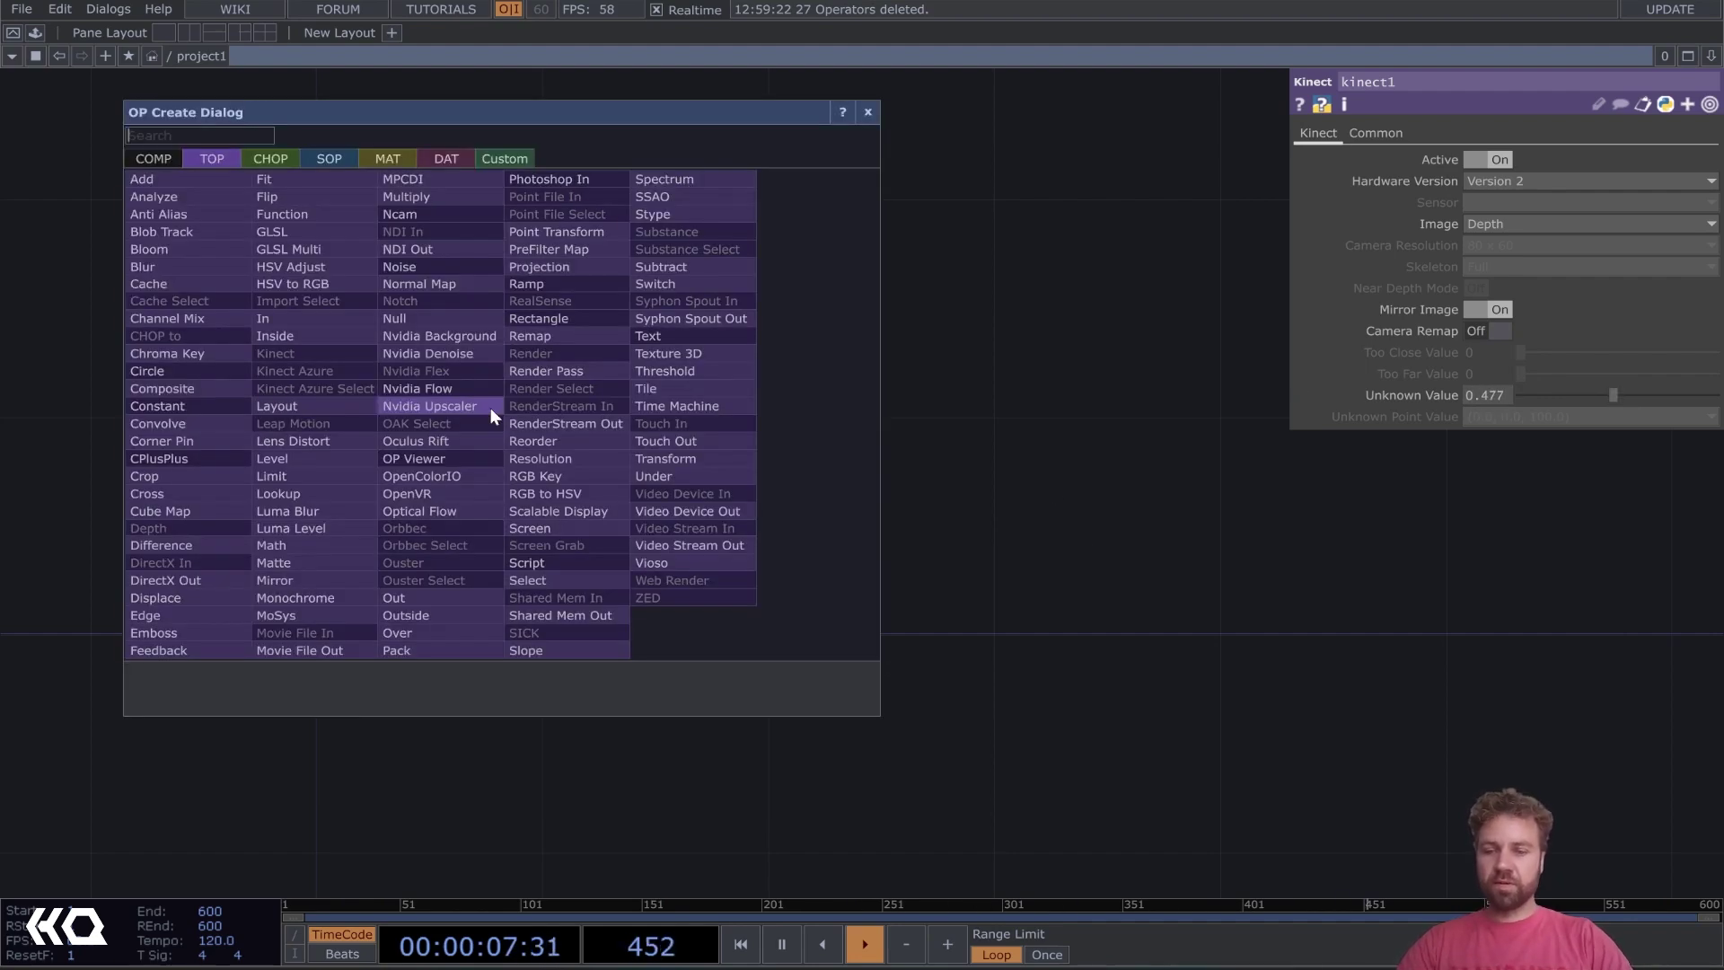
text(thre)
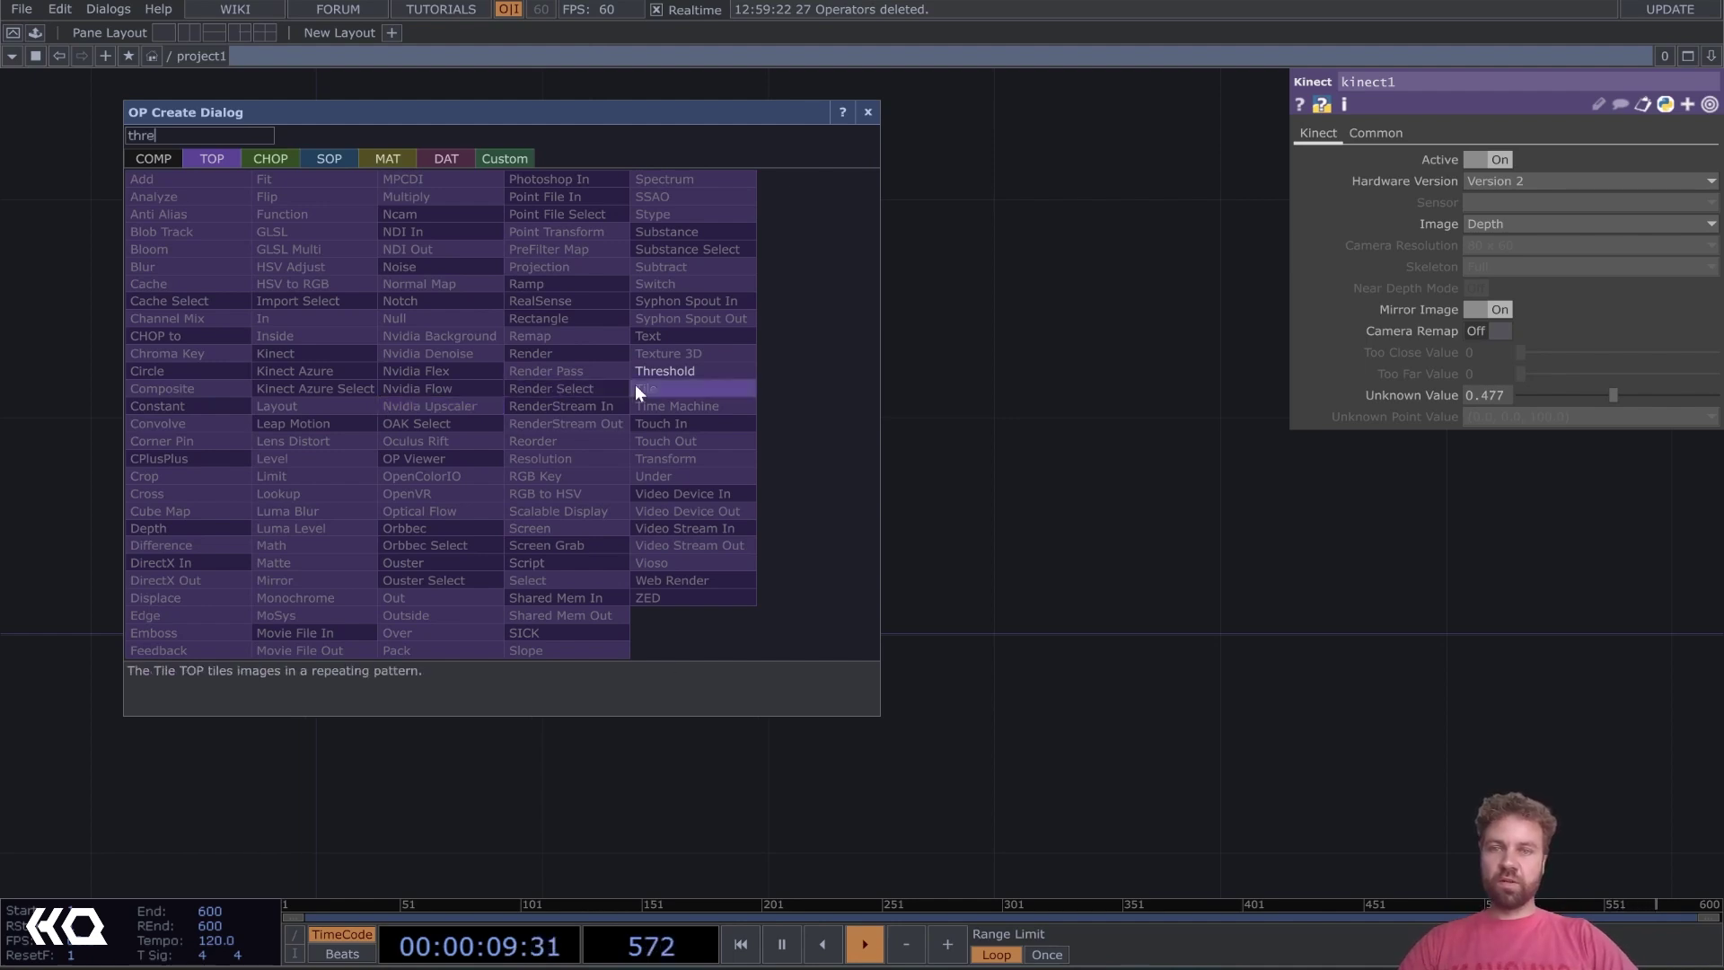
click(655, 369)
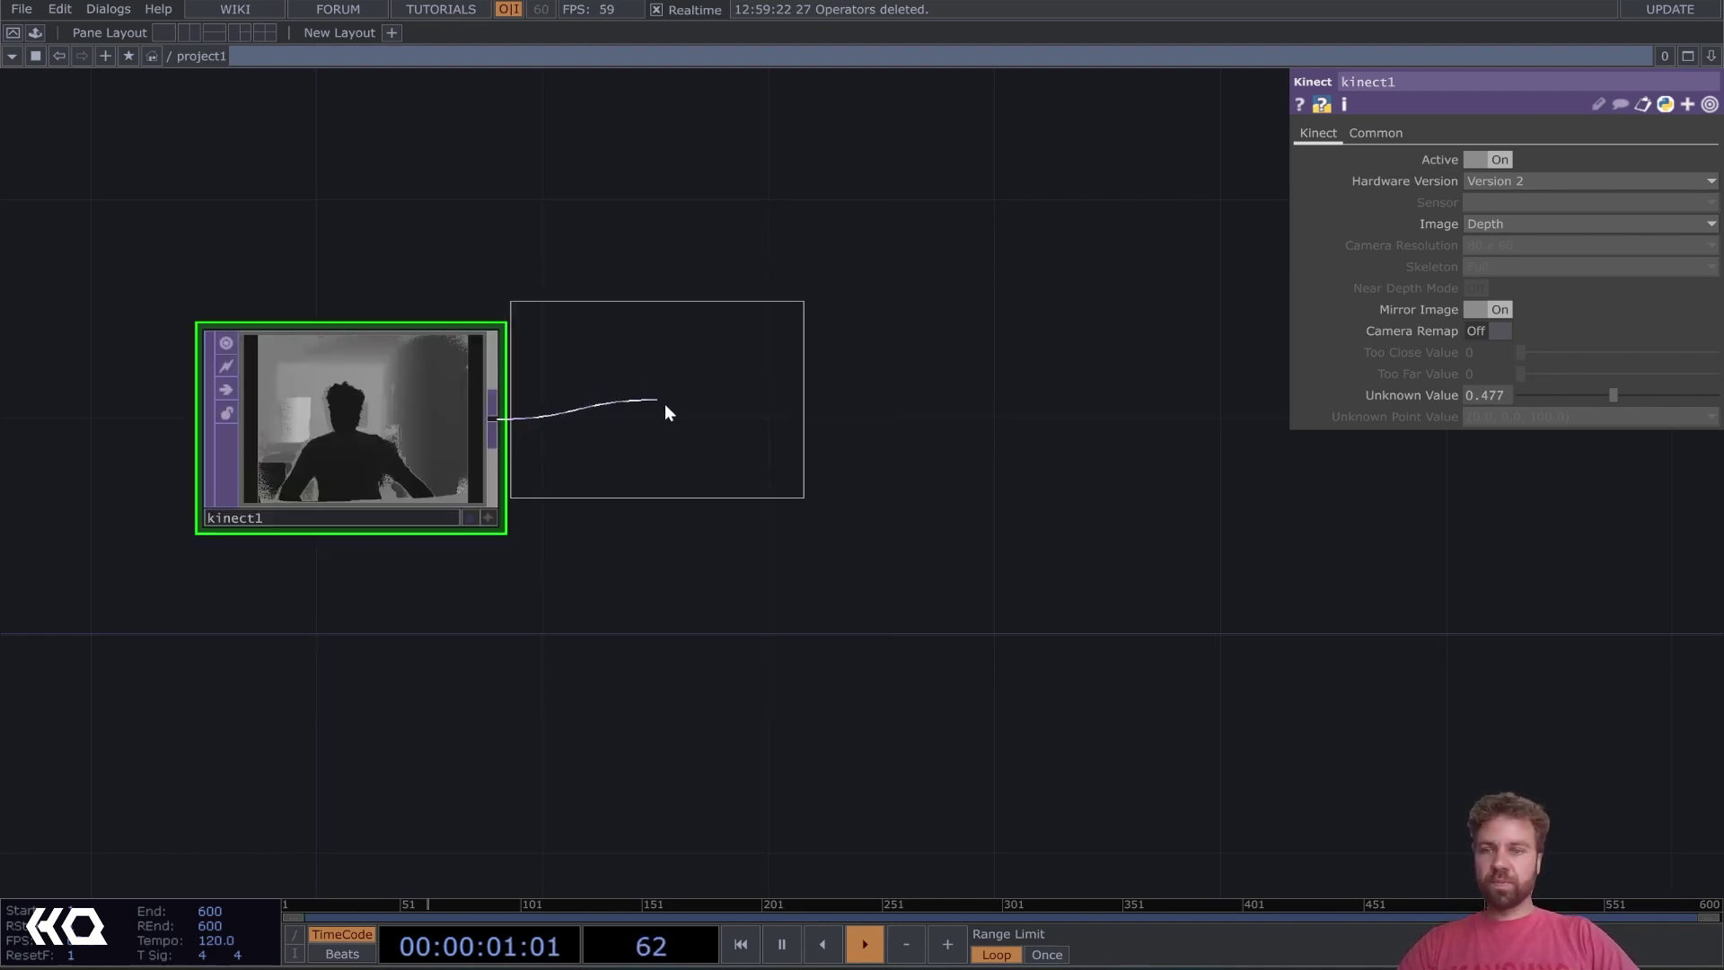
click(746, 424)
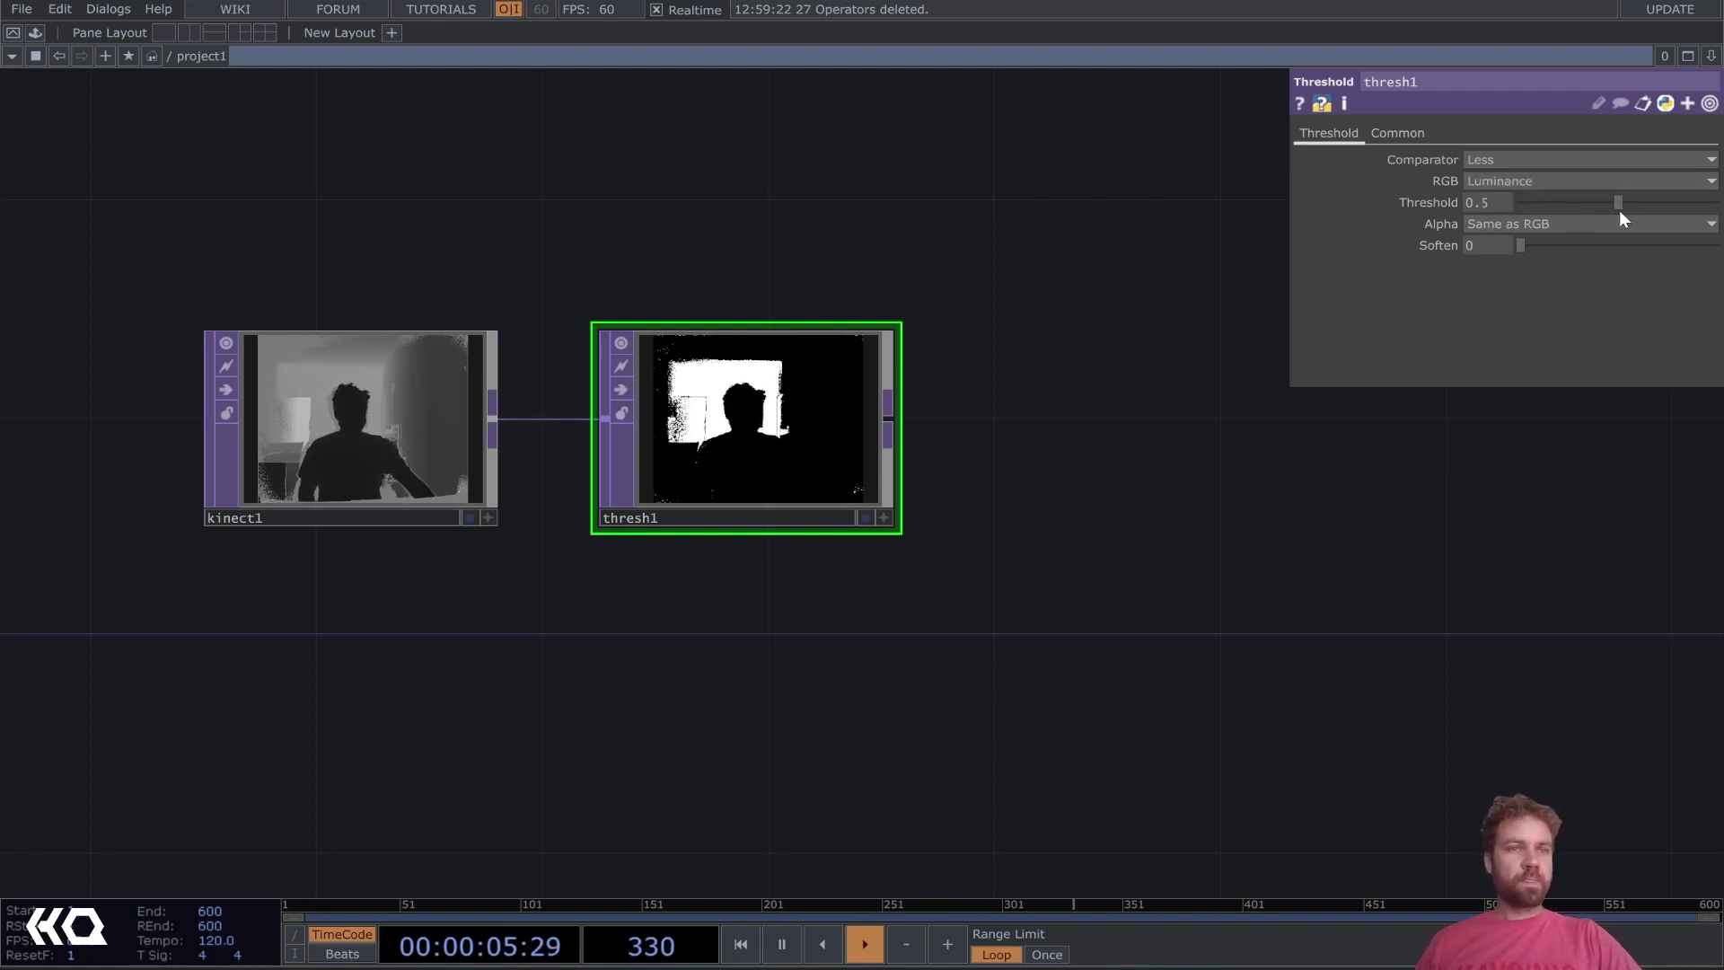
Tune thresh1's Less threshold value to 0.08 so only the nearest areas turn black
drag(1617, 198, 1525, 202)
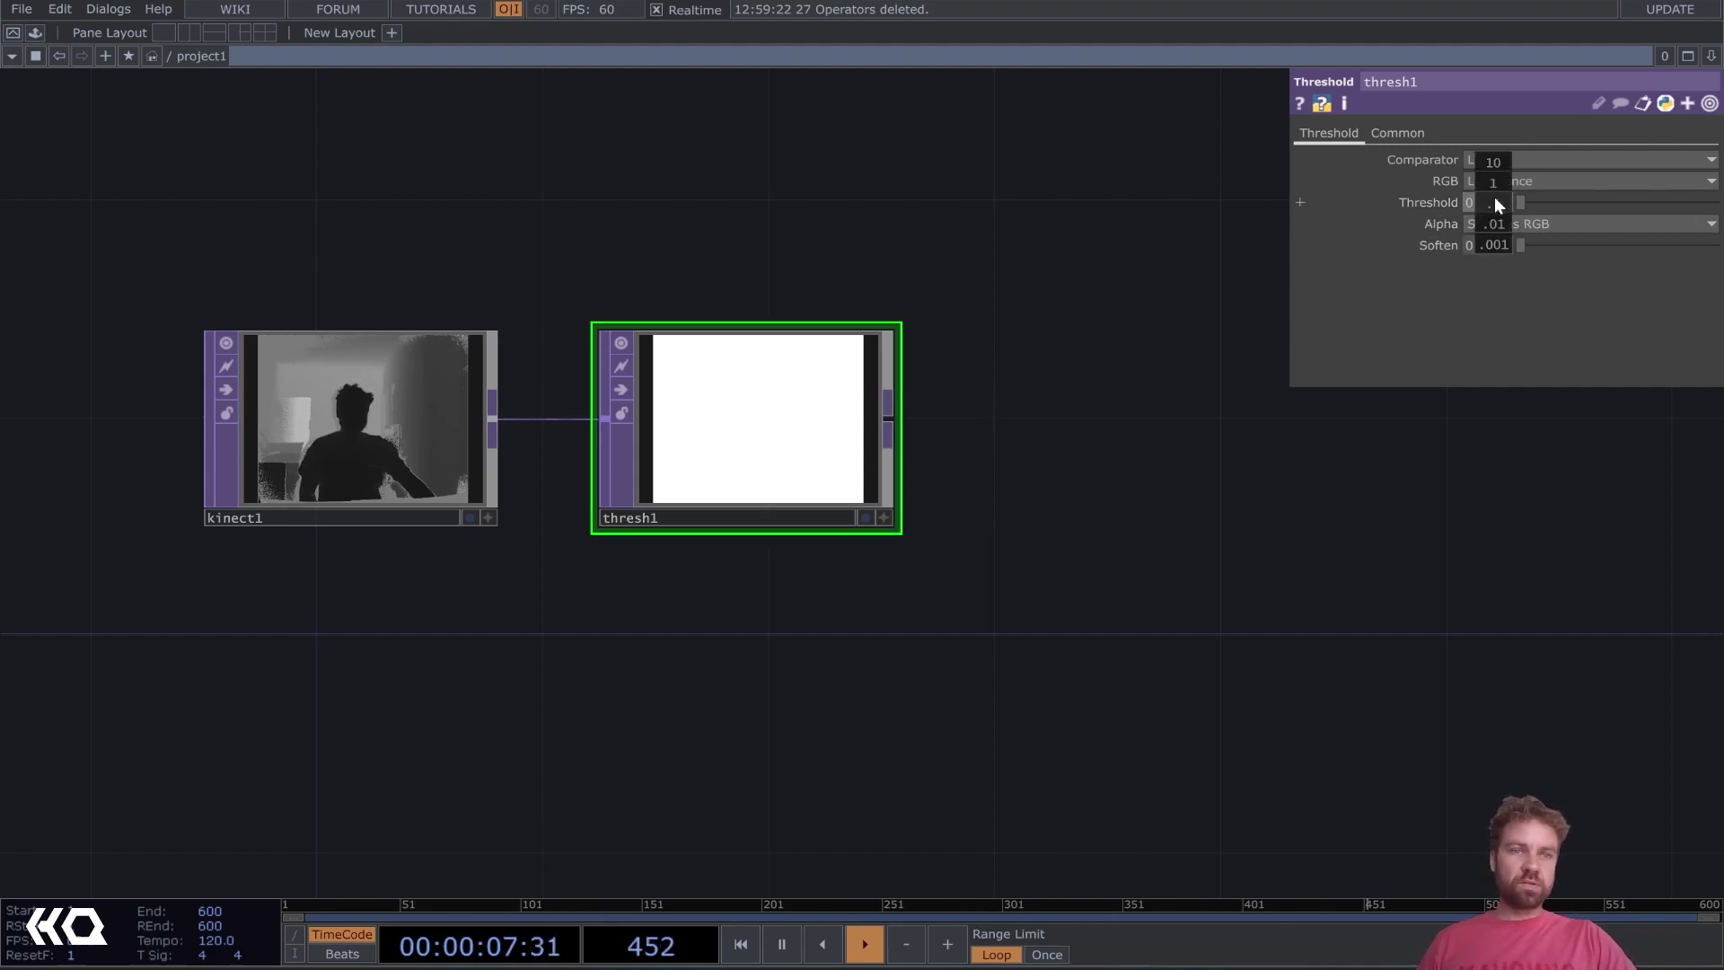
middle_drag(1495, 203, 1497, 180)
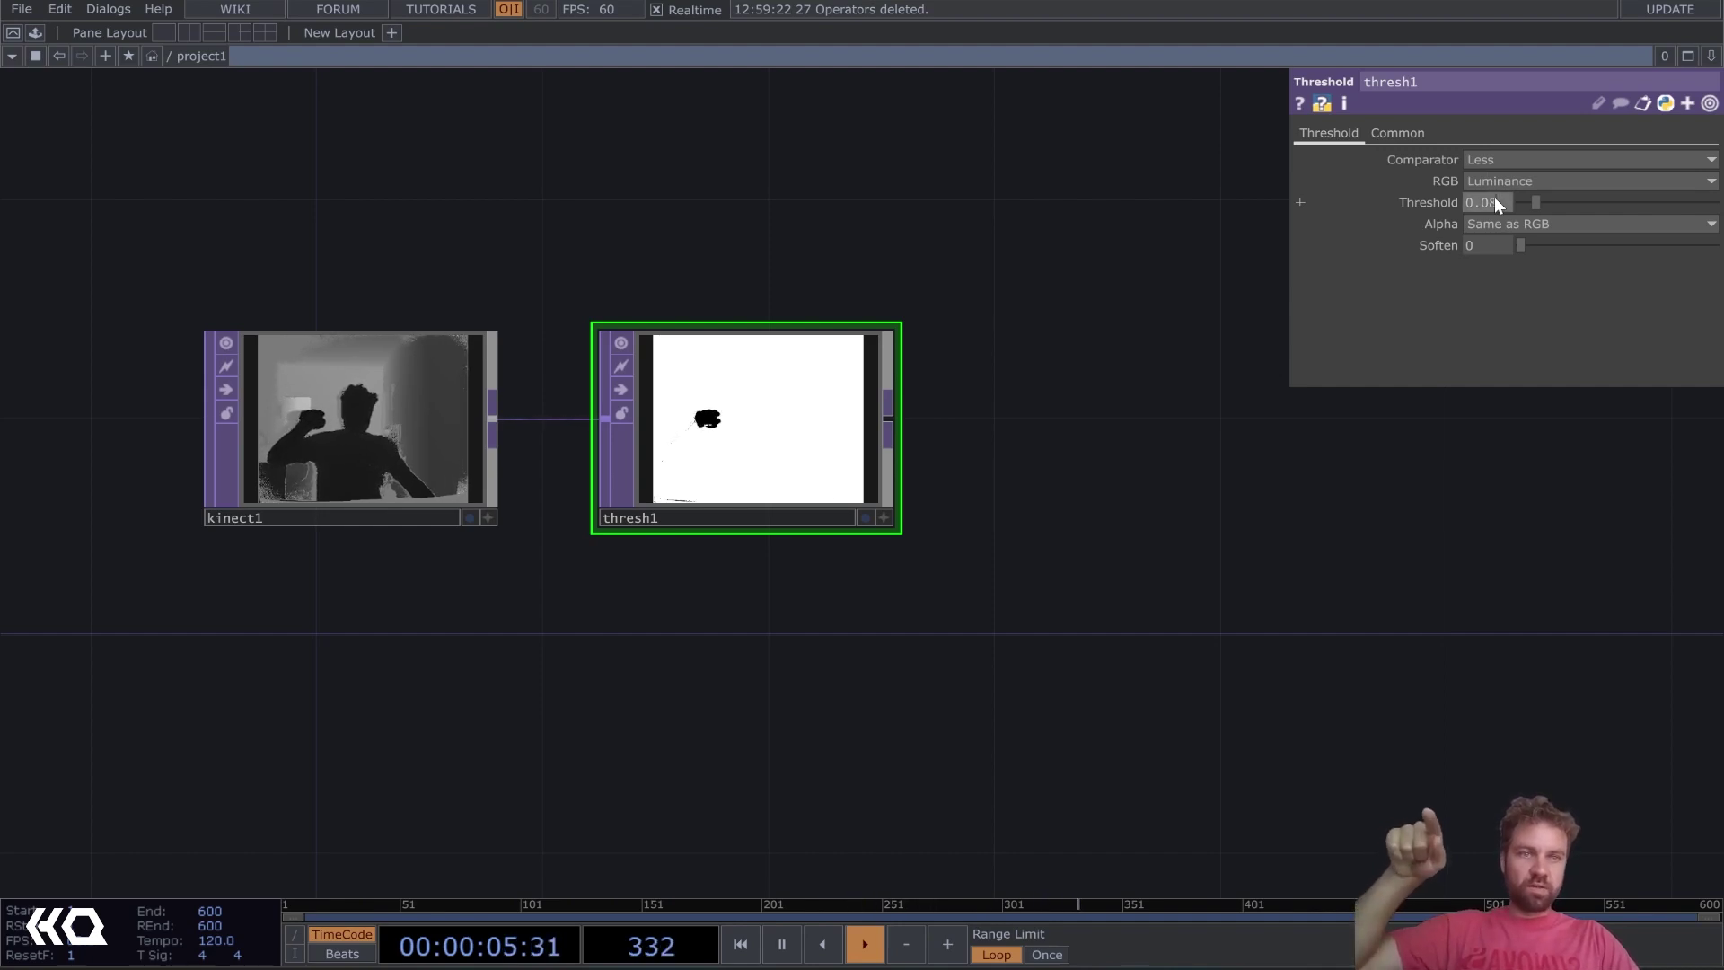
middle_drag(1495, 201, 1489, 165)
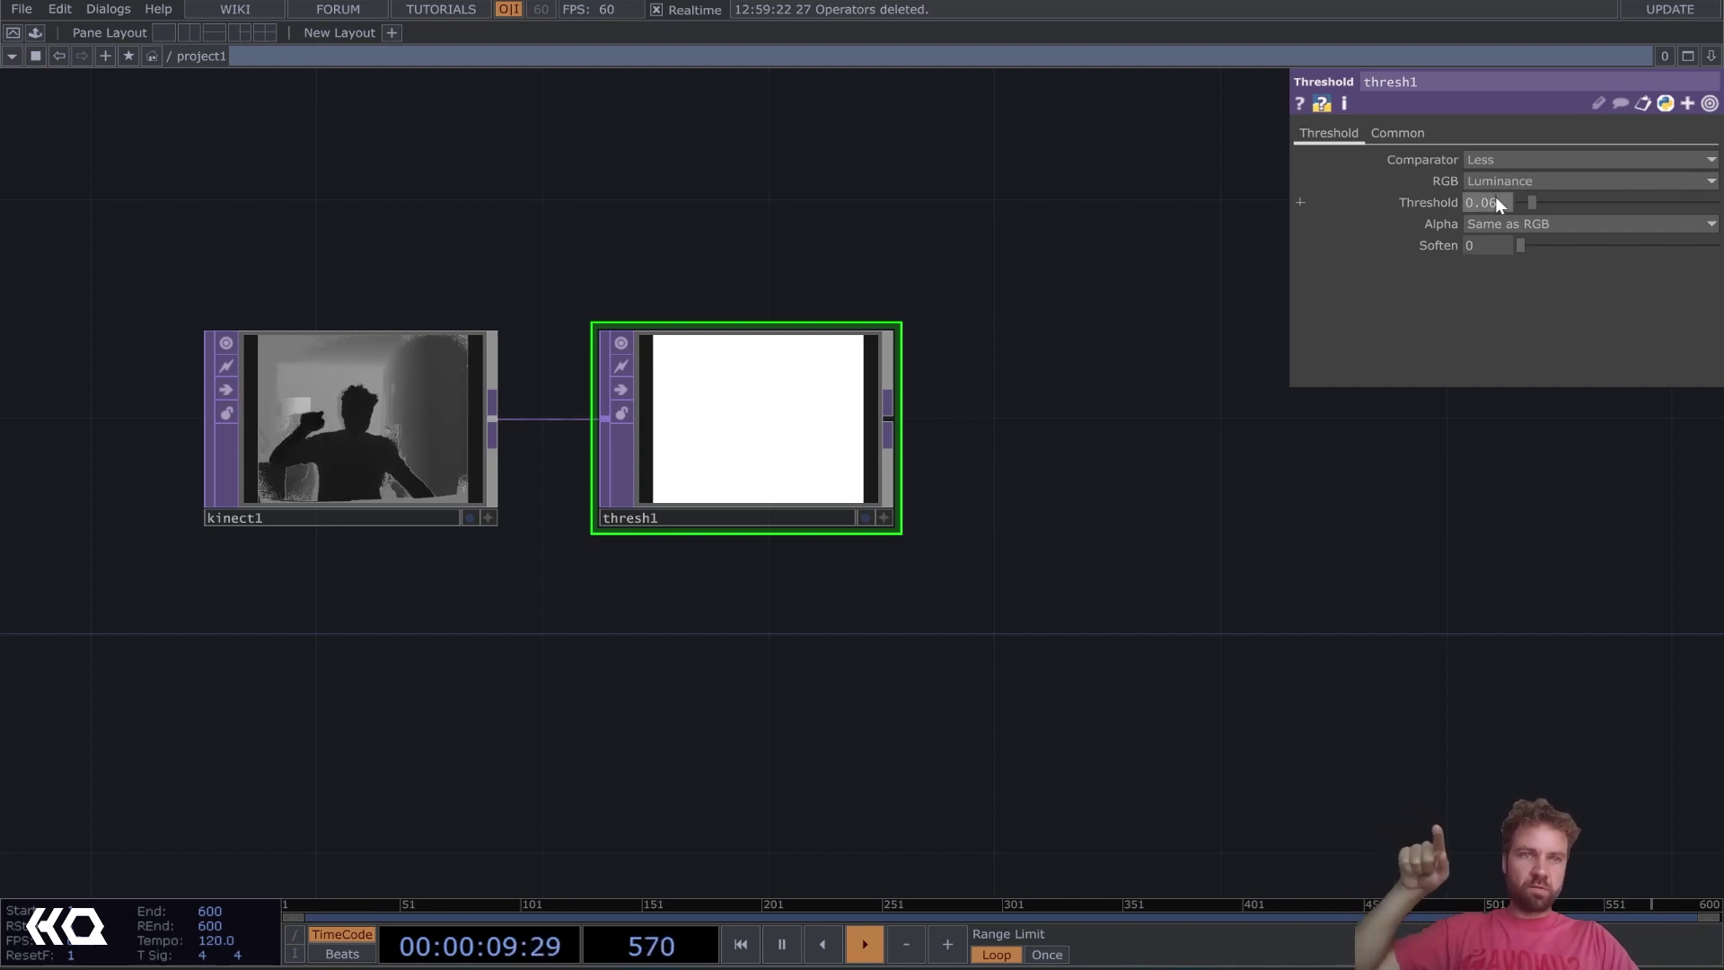
middle_drag(1509, 216, 1499, 165)
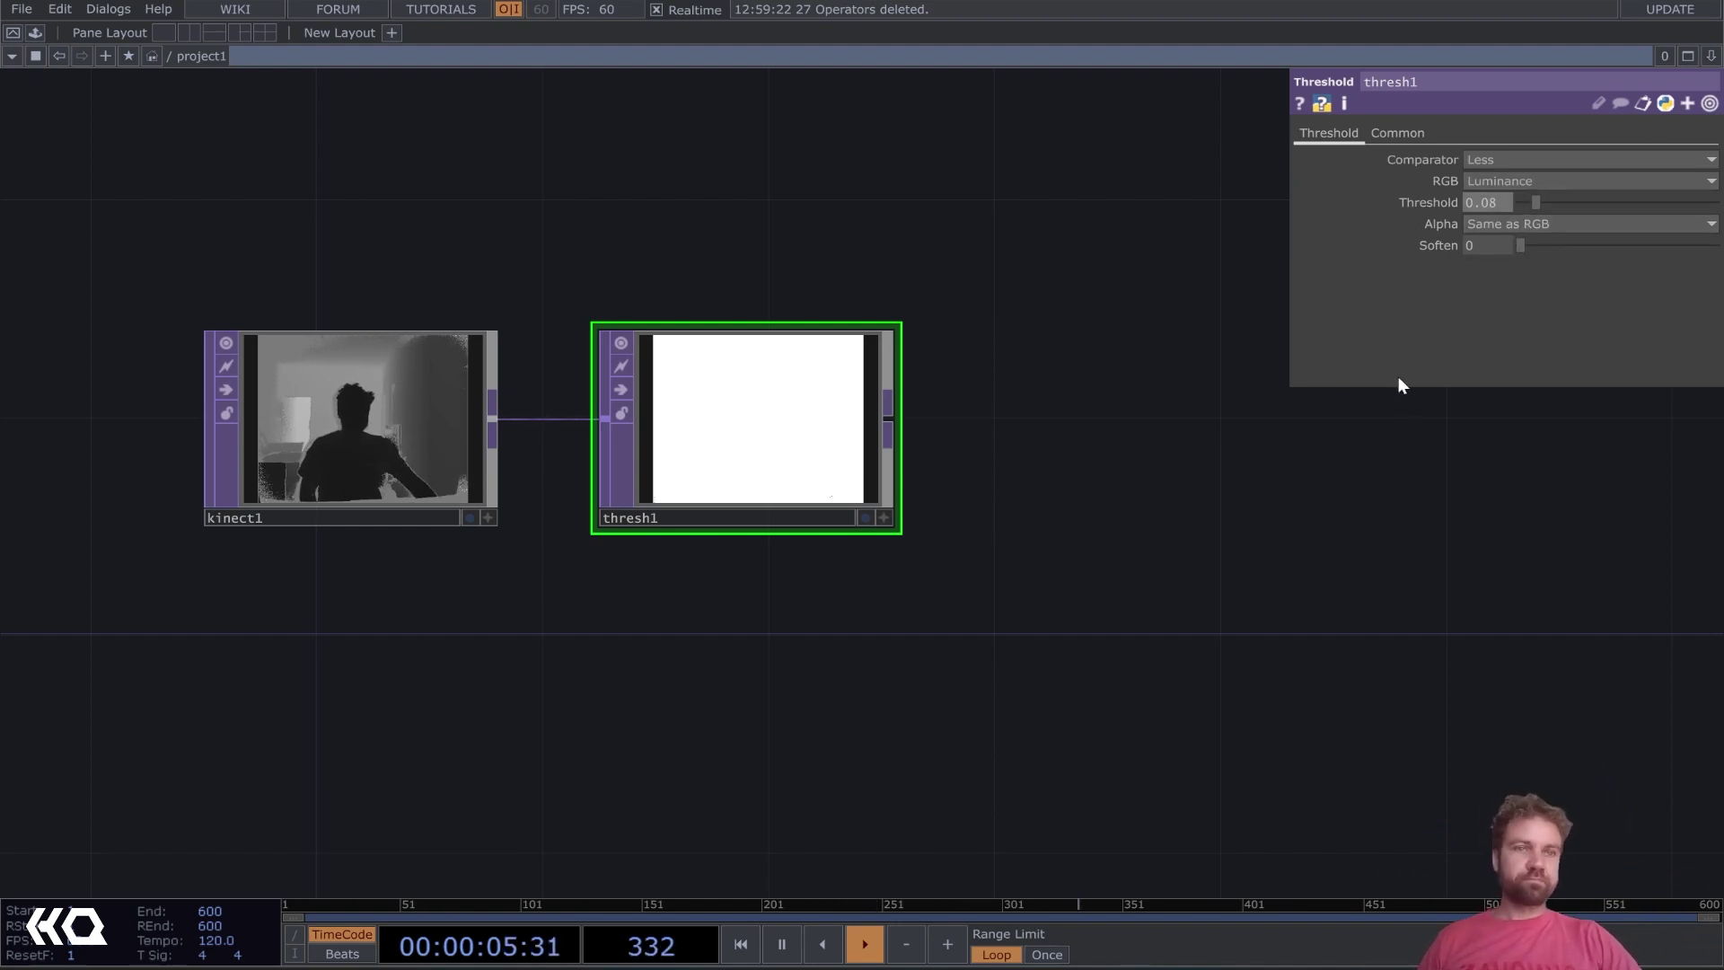
Add a Level TOP, level1, to the right of thresh1
right_click(887, 417)
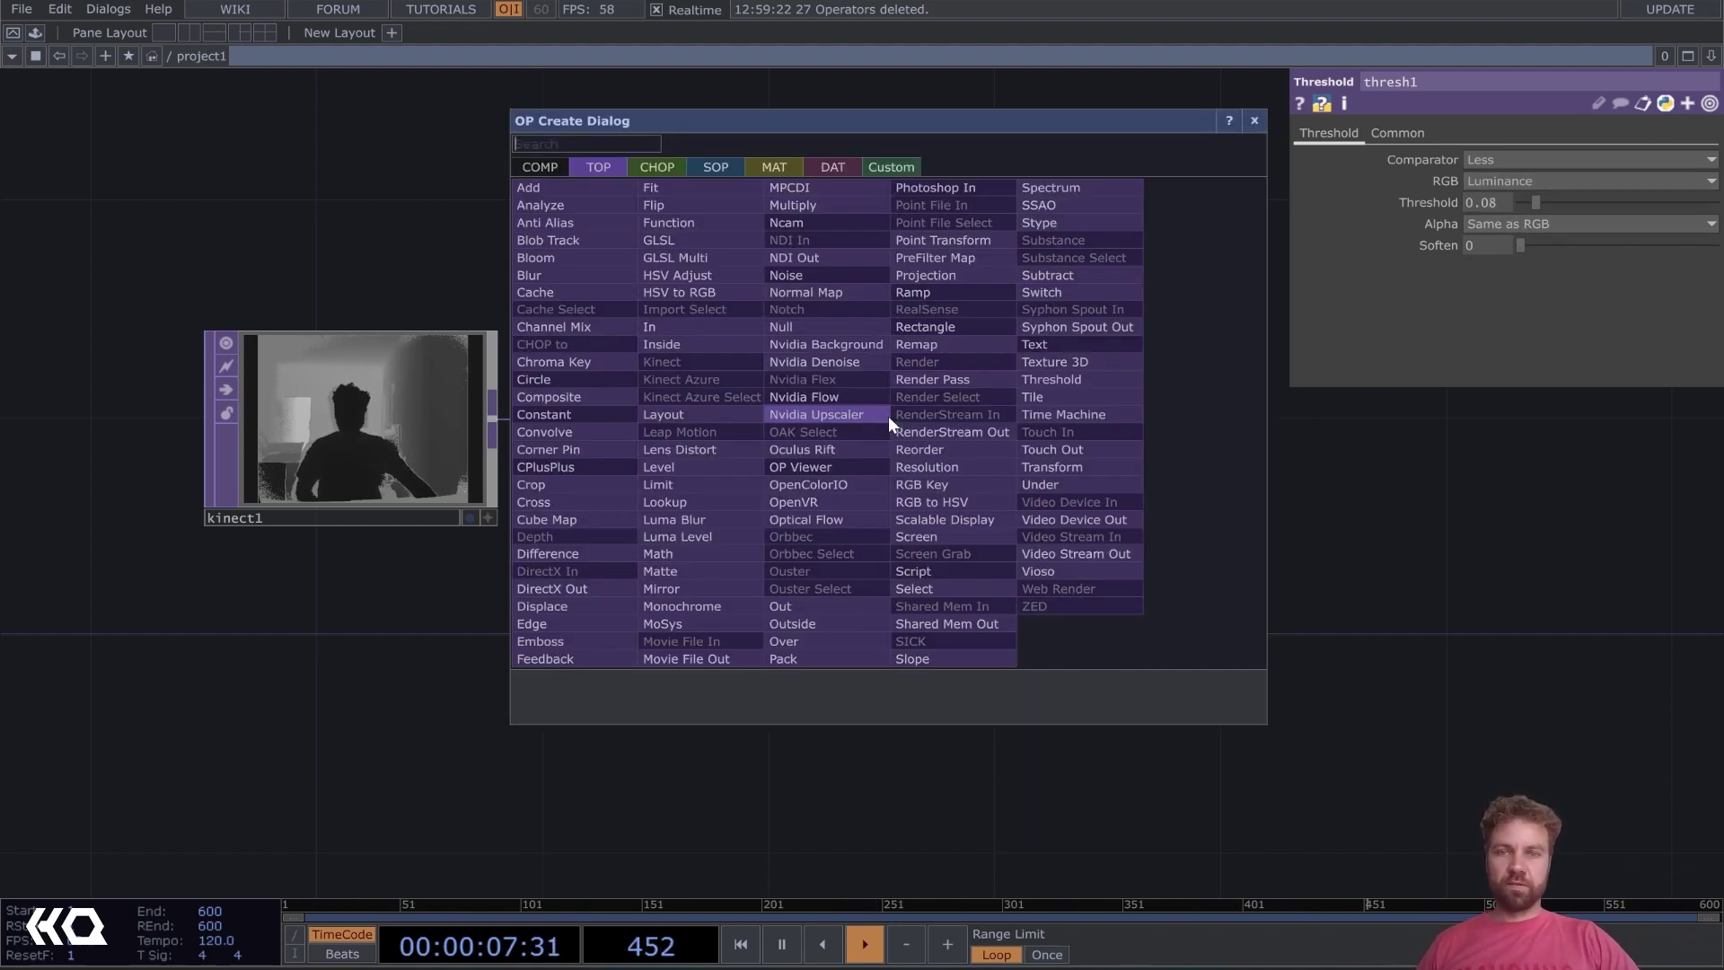
key(shift)
text(lev)
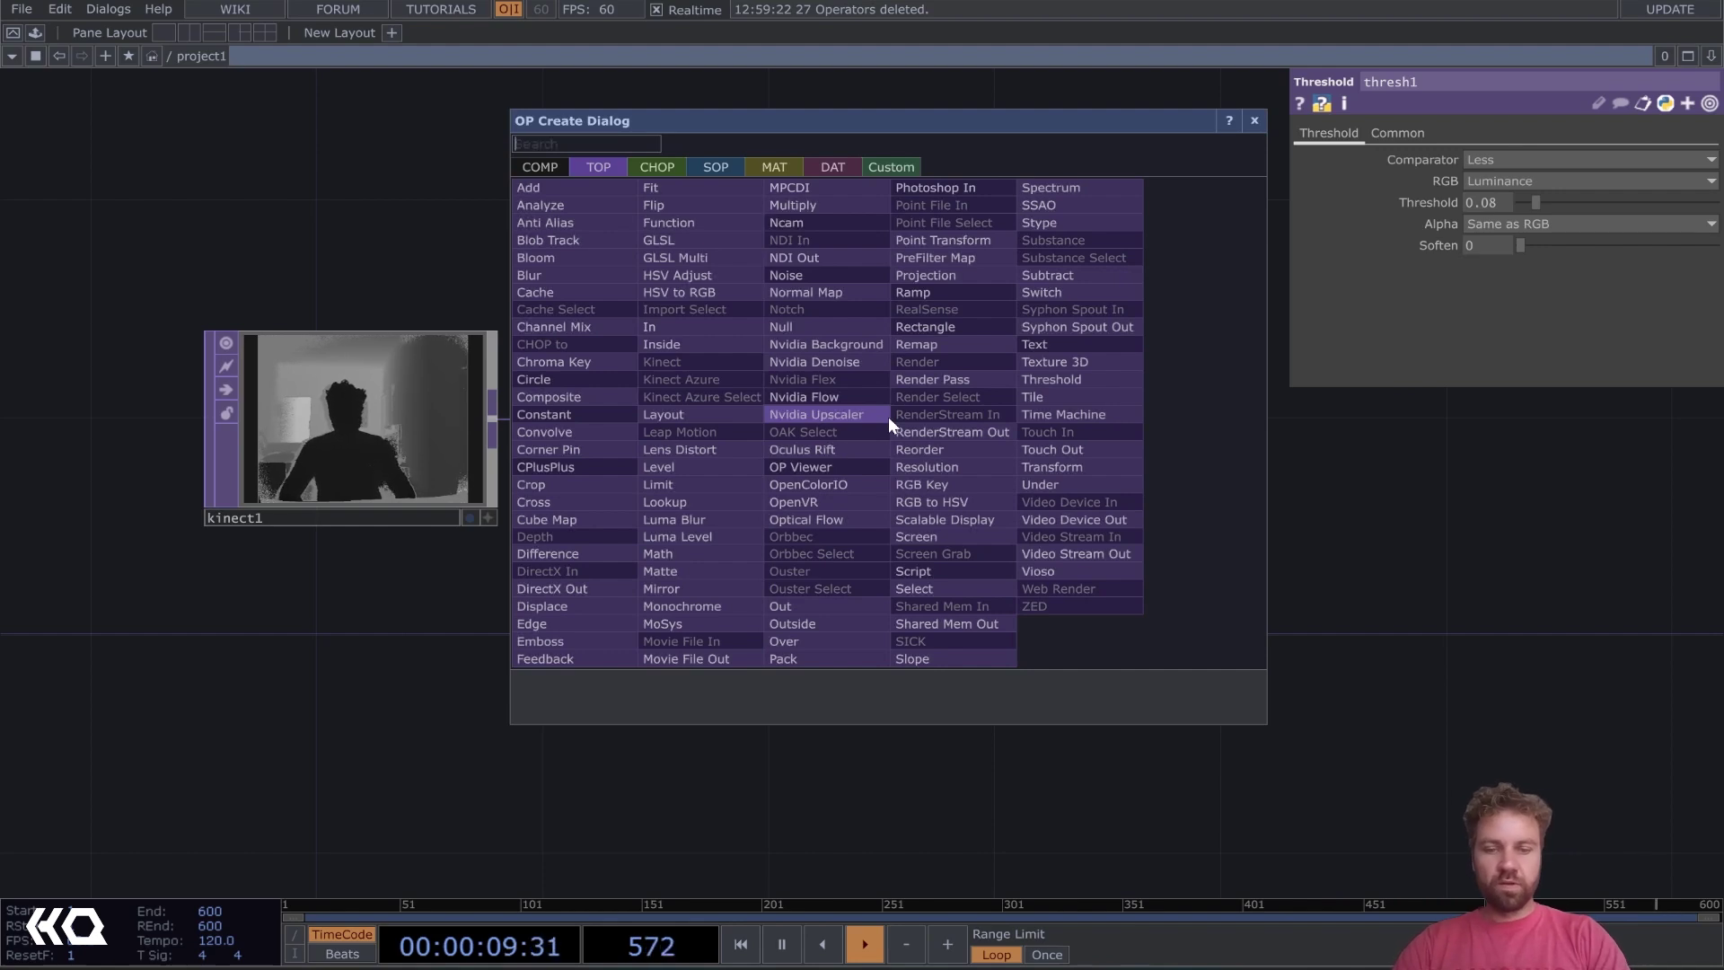
click(665, 467)
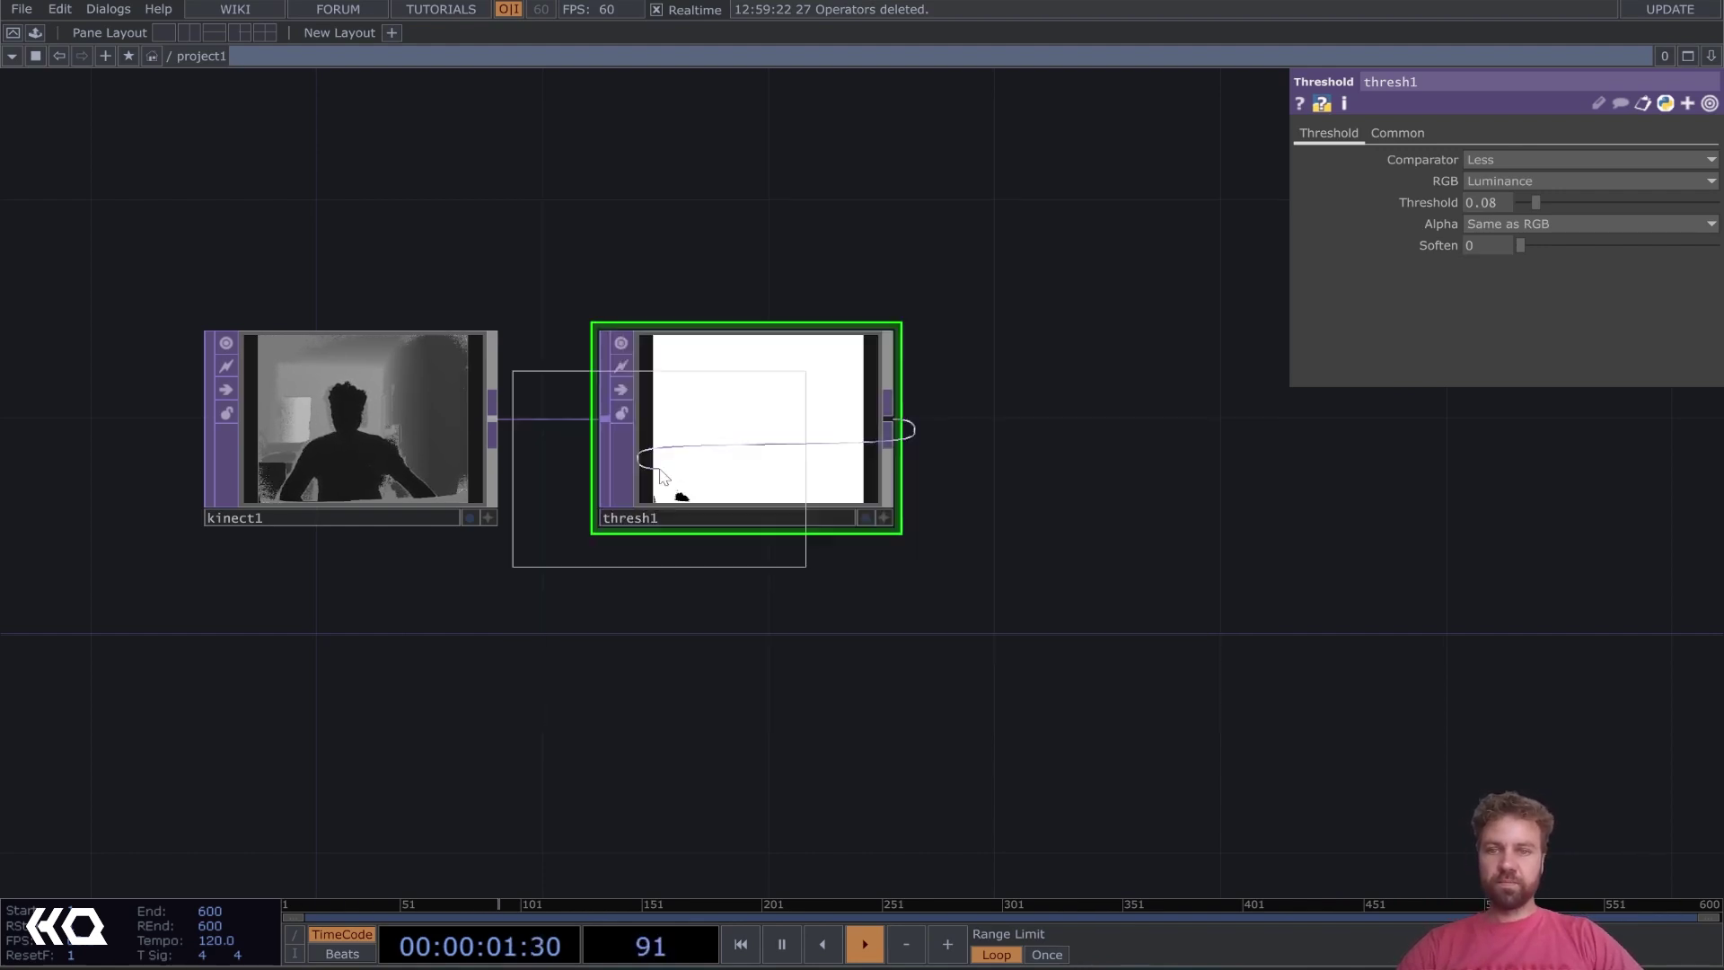
click(1140, 431)
drag(1222, 603, 964, 574)
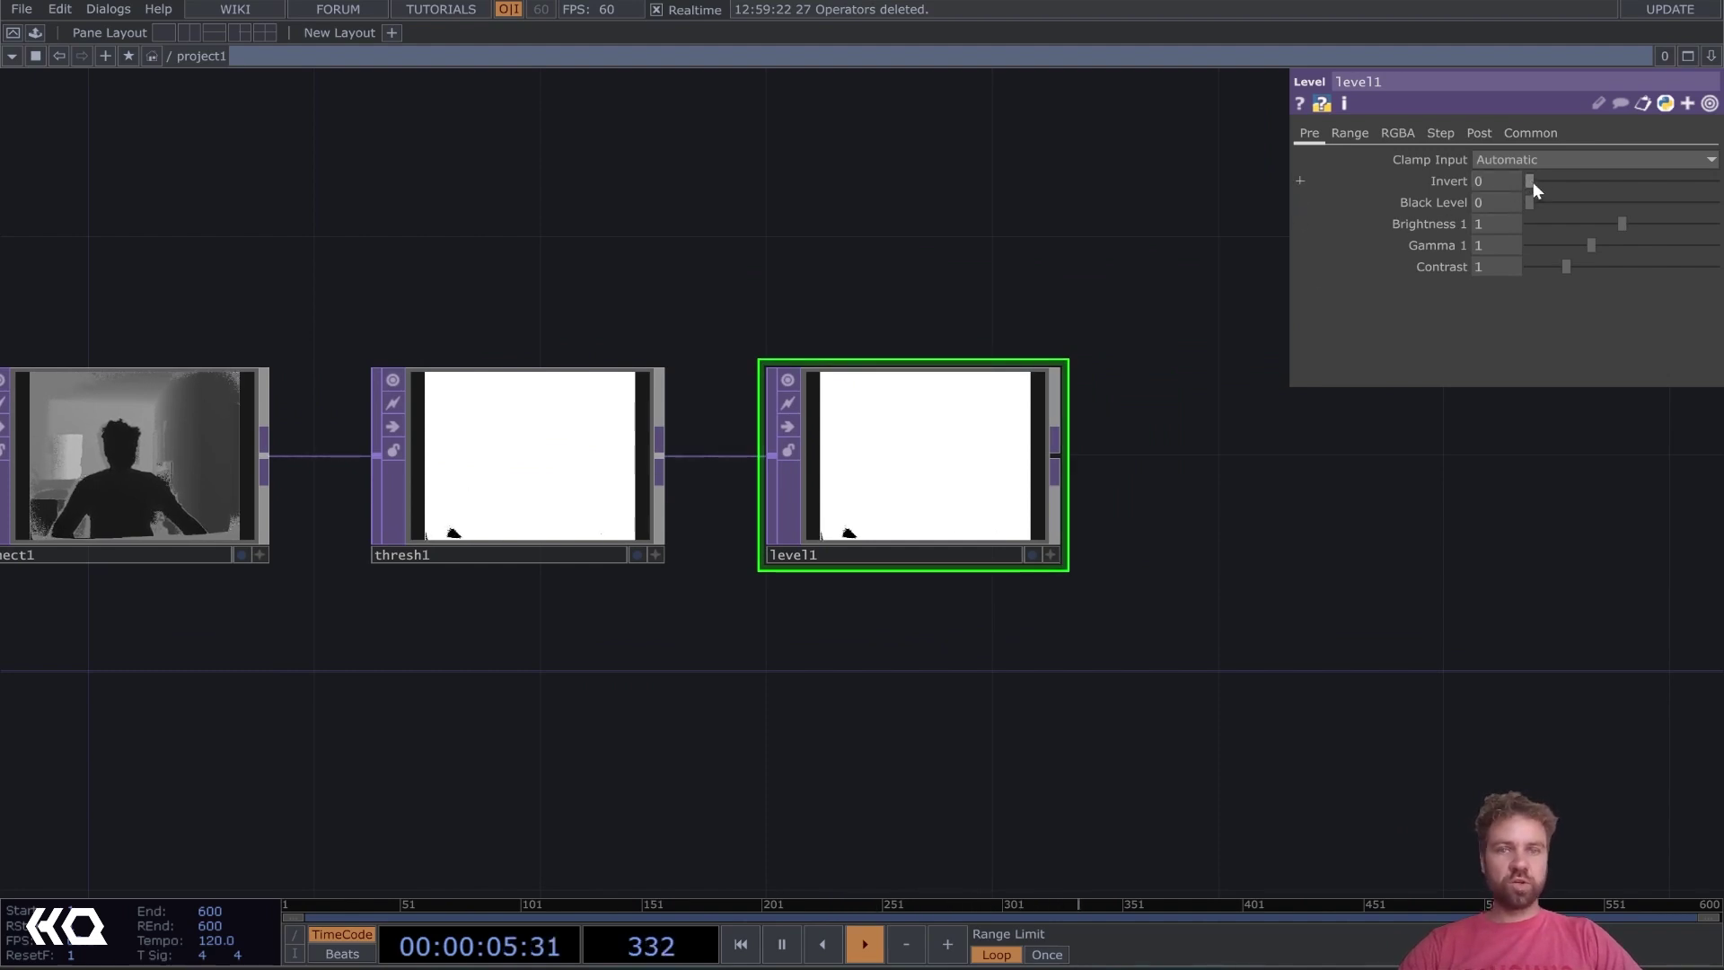
Set level1's Invert to 1 so the near blob shows white on black
drag(1533, 181, 1720, 158)
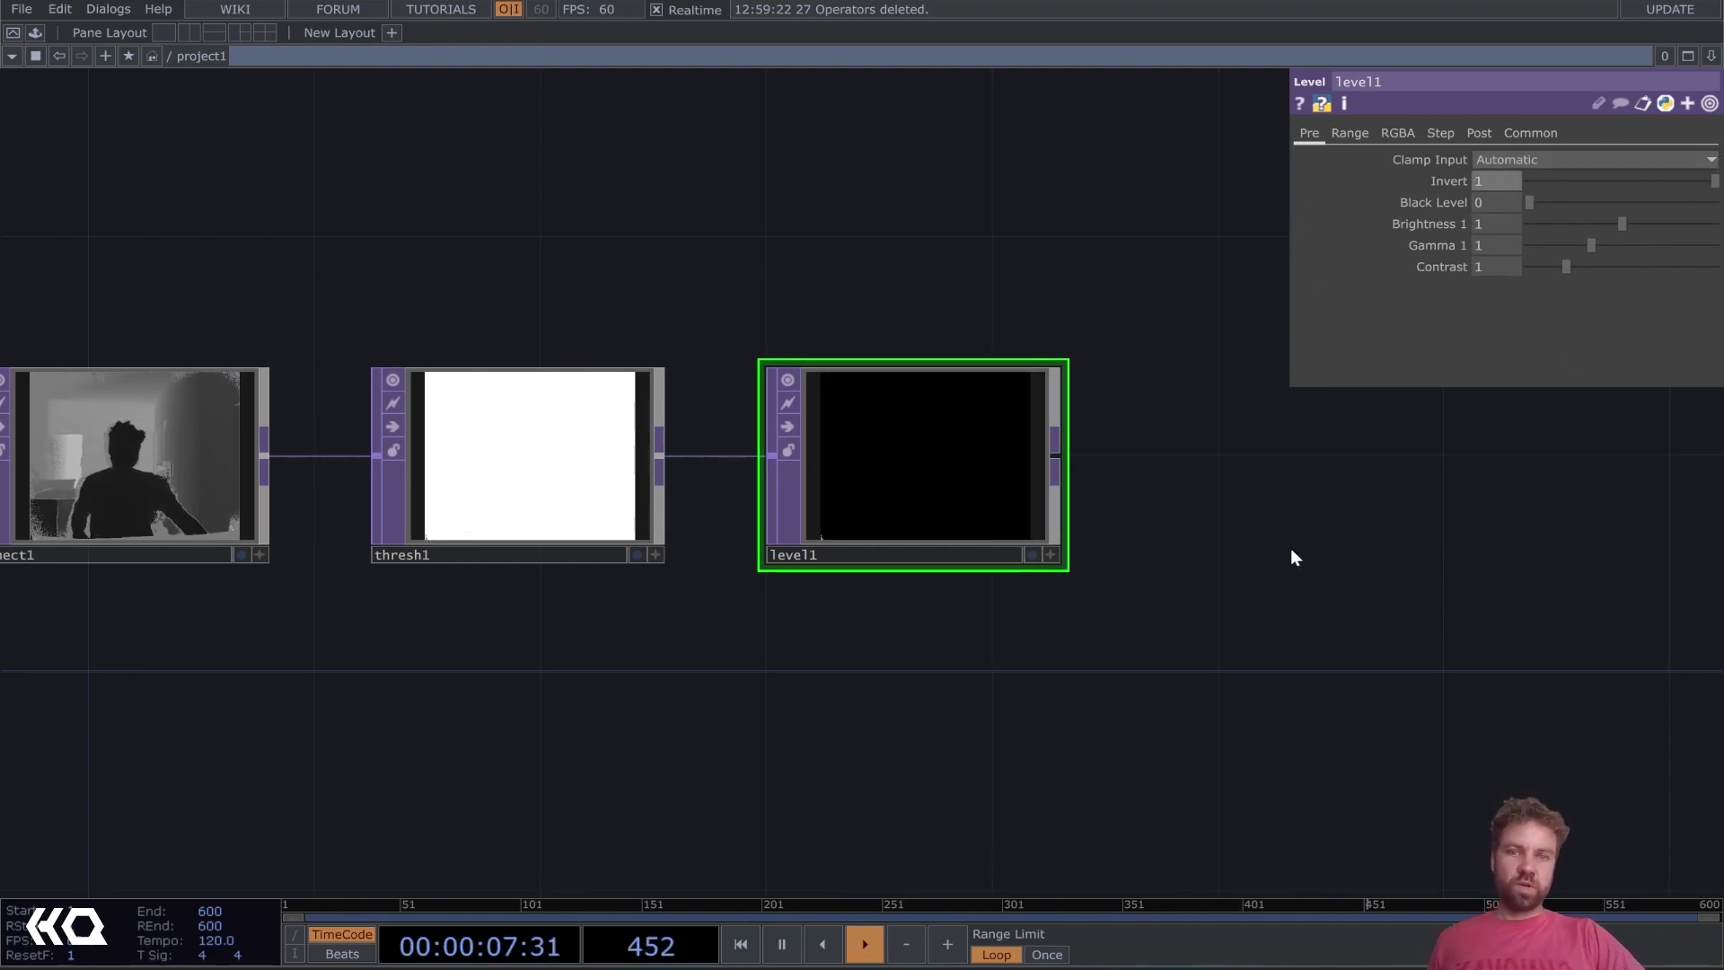
drag(1289, 558, 1235, 566)
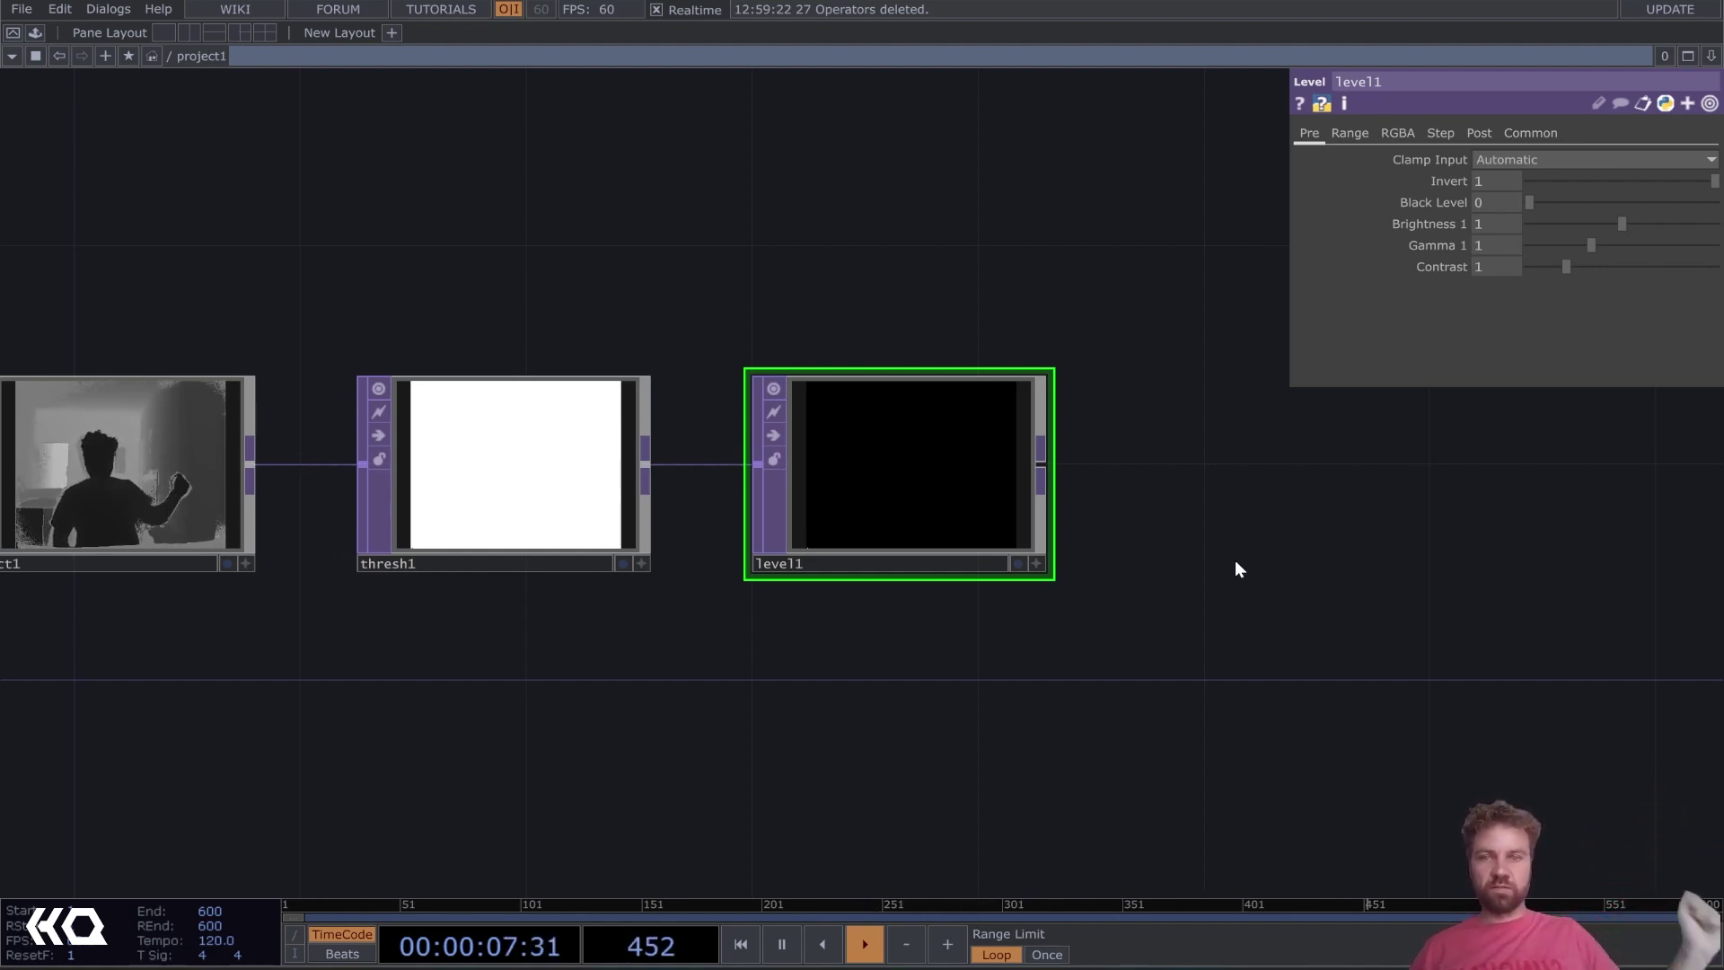
drag(1236, 546, 1128, 595)
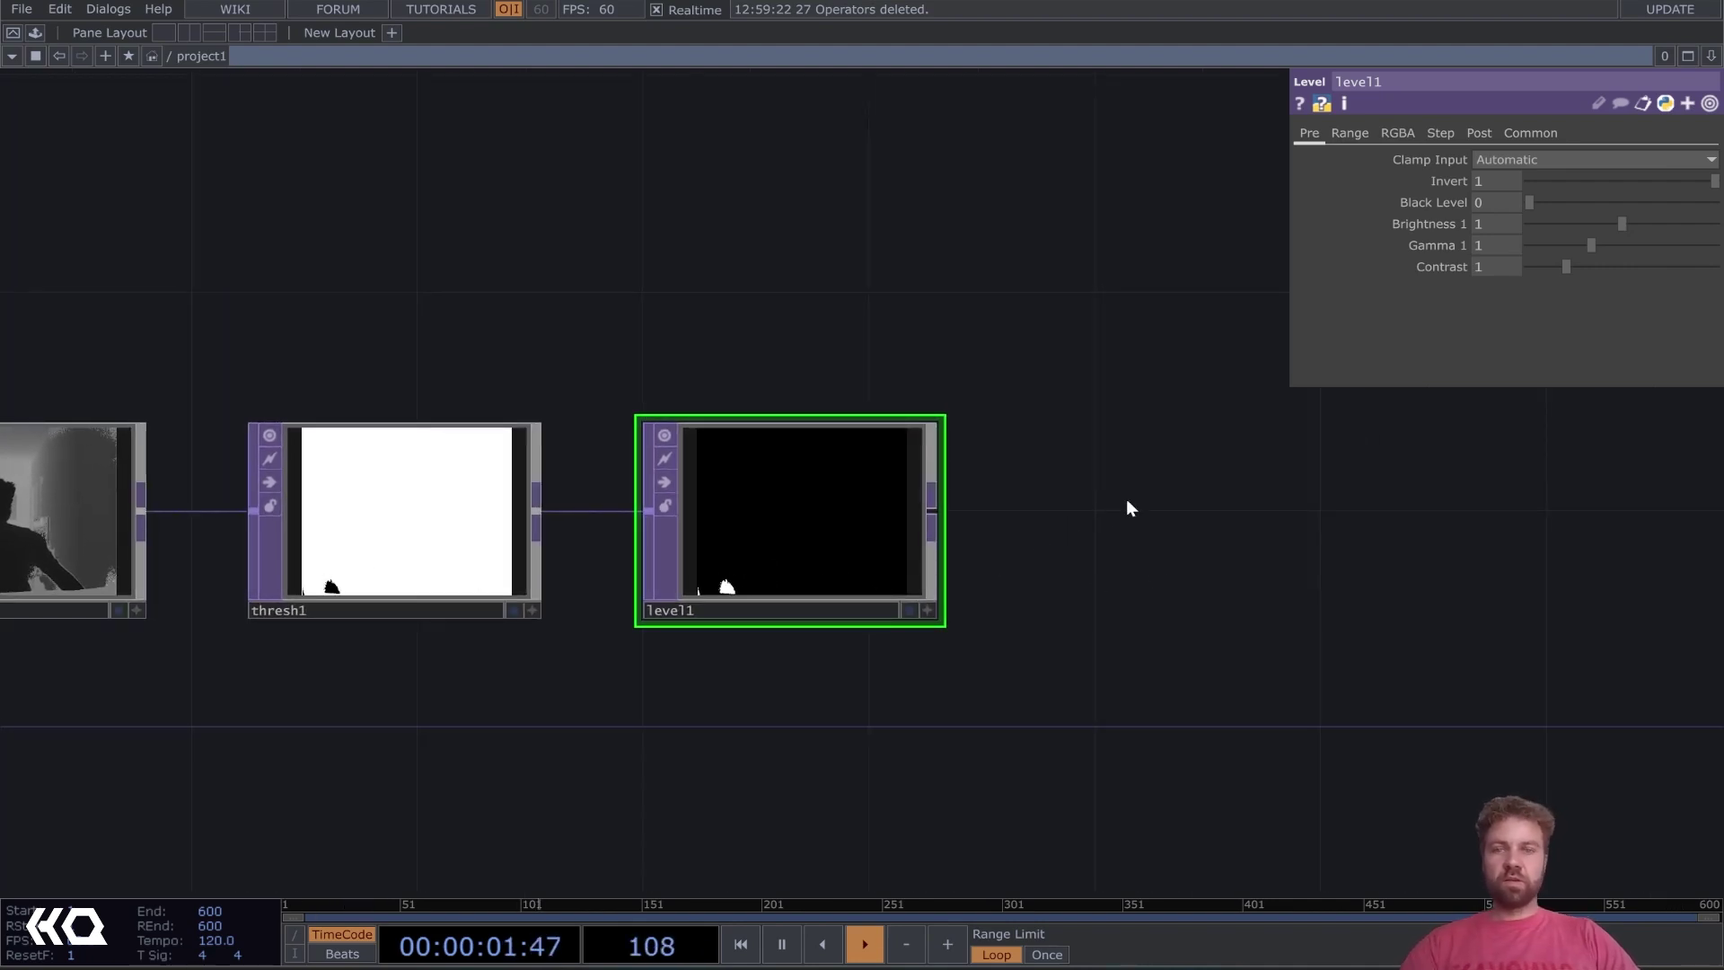
drag(1031, 426, 986, 555)
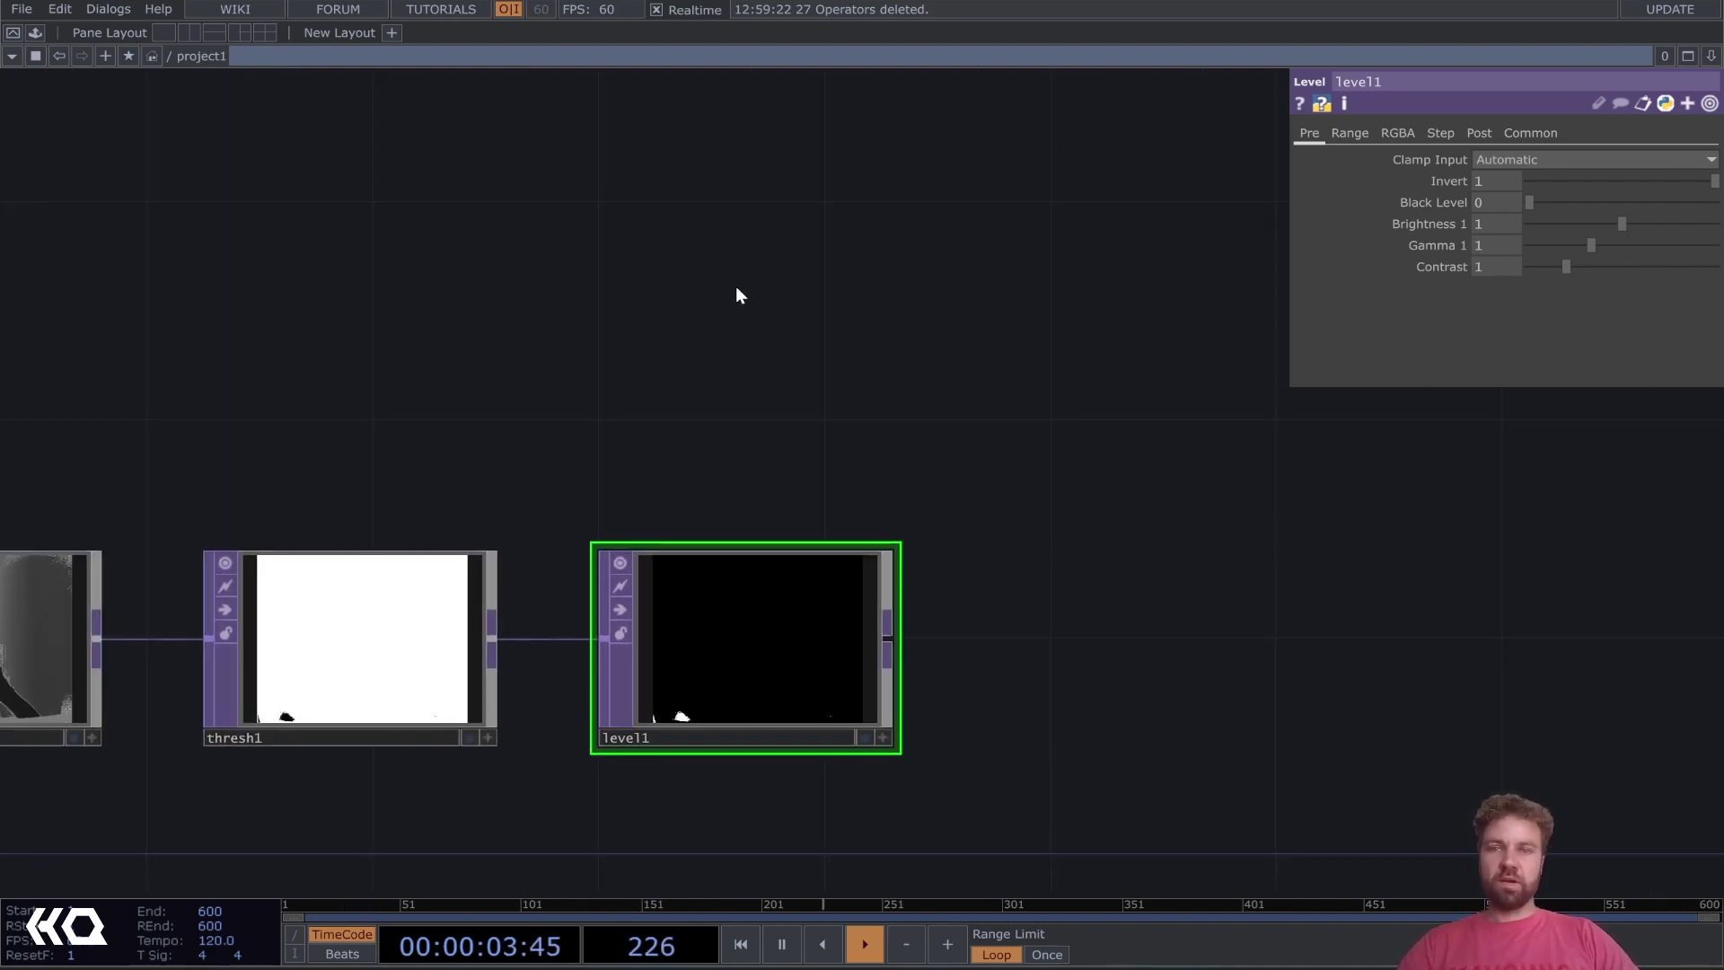
key(Tab)
text(ci)
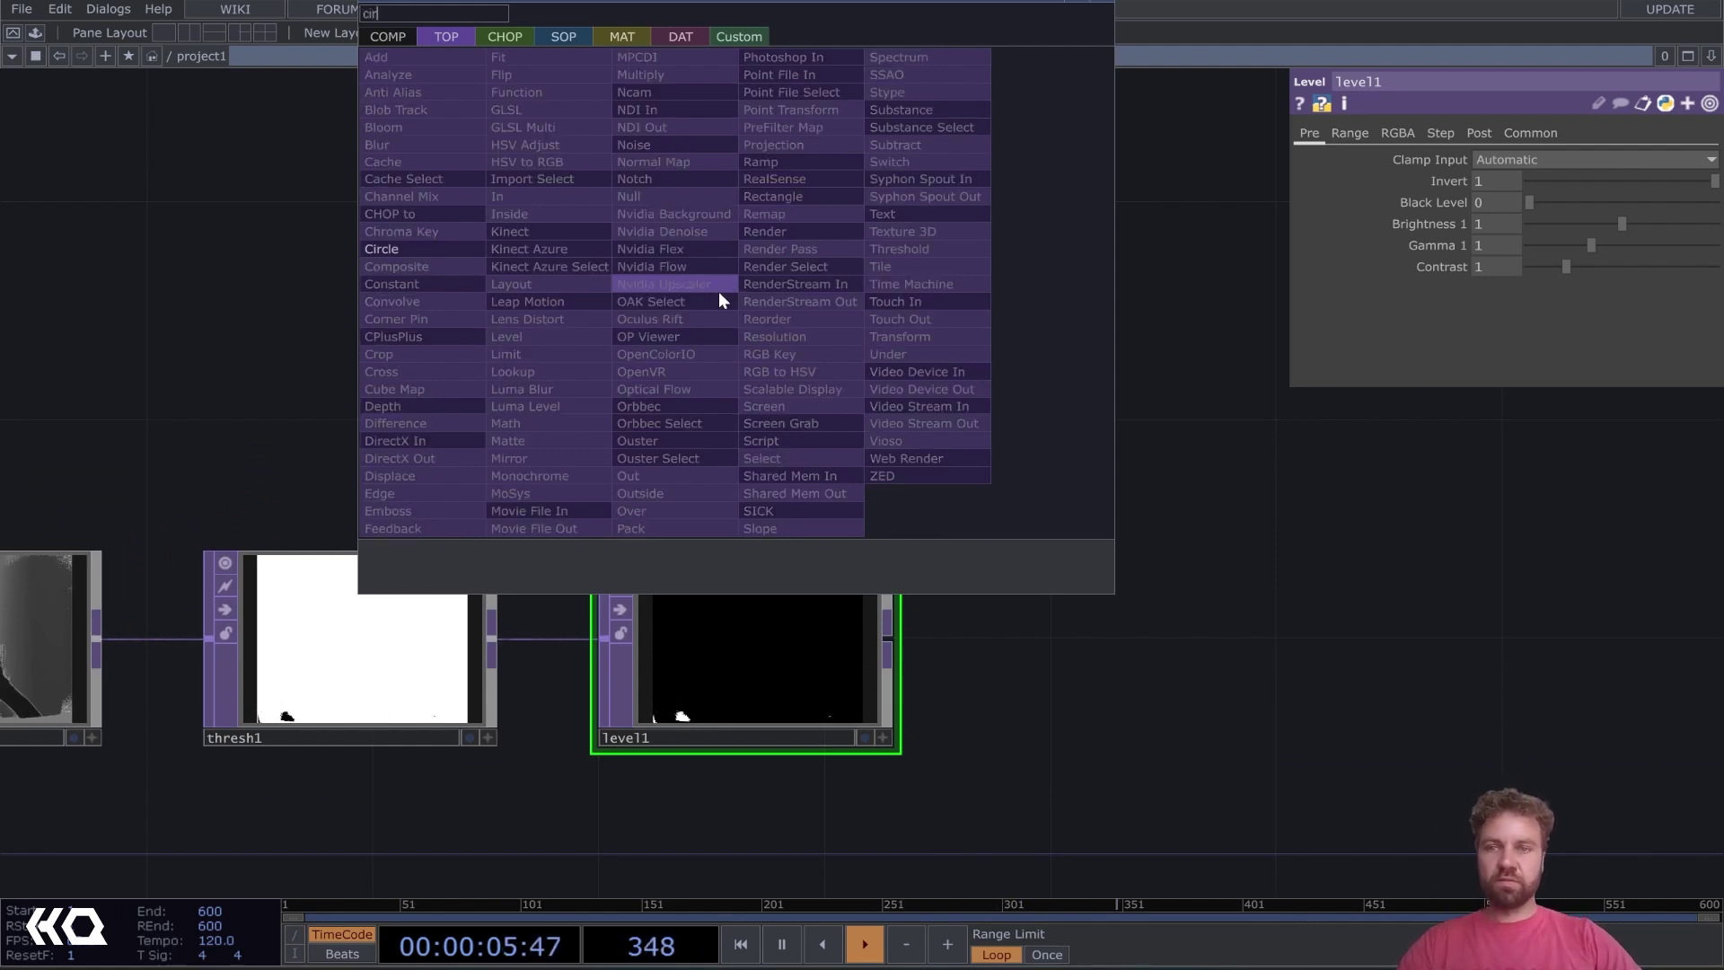
text(r)
Place circle1, a Circle TOP, above level1 and raise its Radius to 0.48
key(Return)
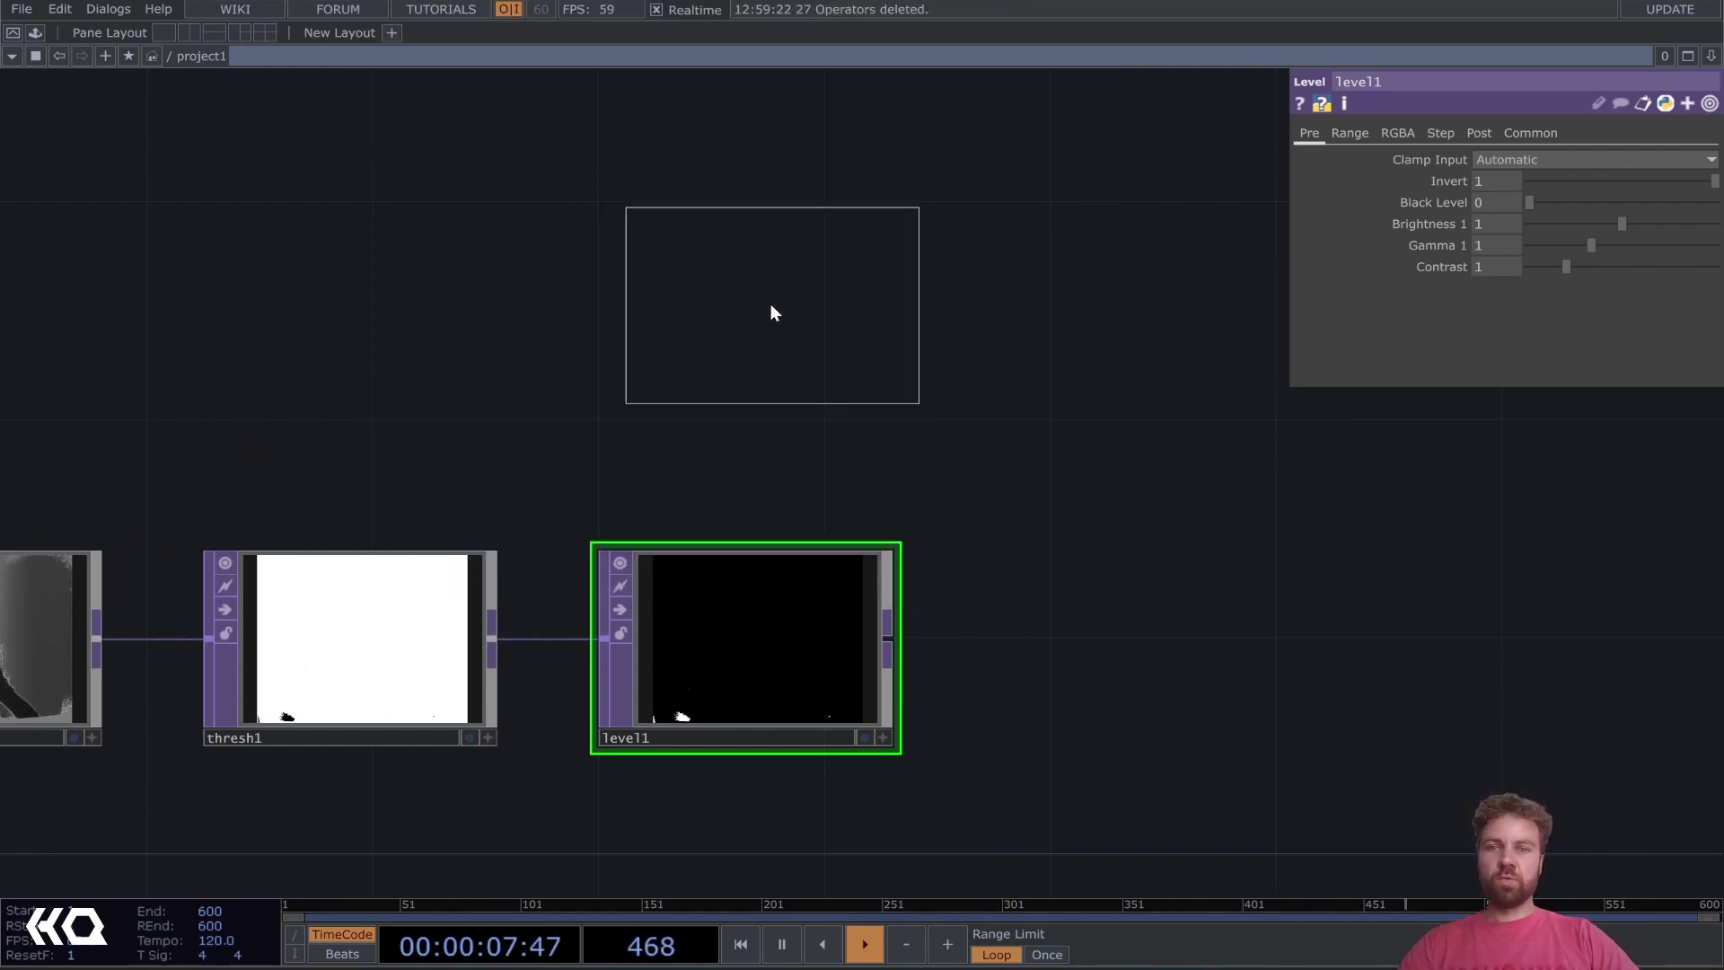
click(687, 314)
drag(687, 314, 743, 314)
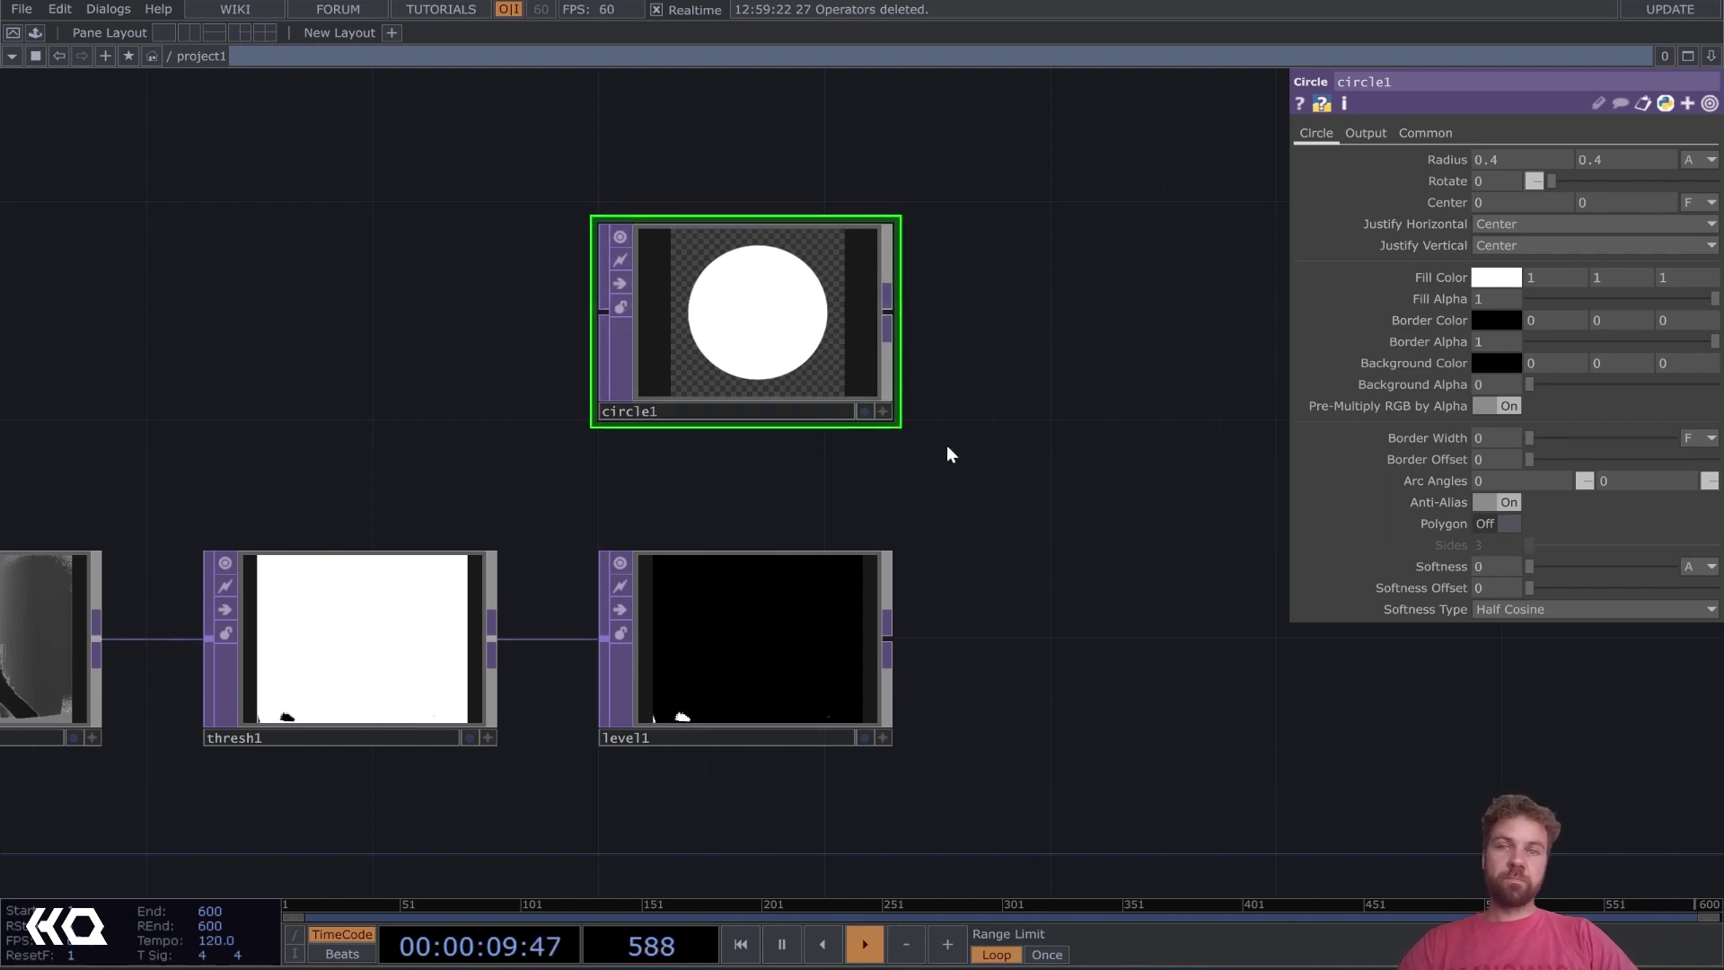
drag(947, 444, 854, 435)
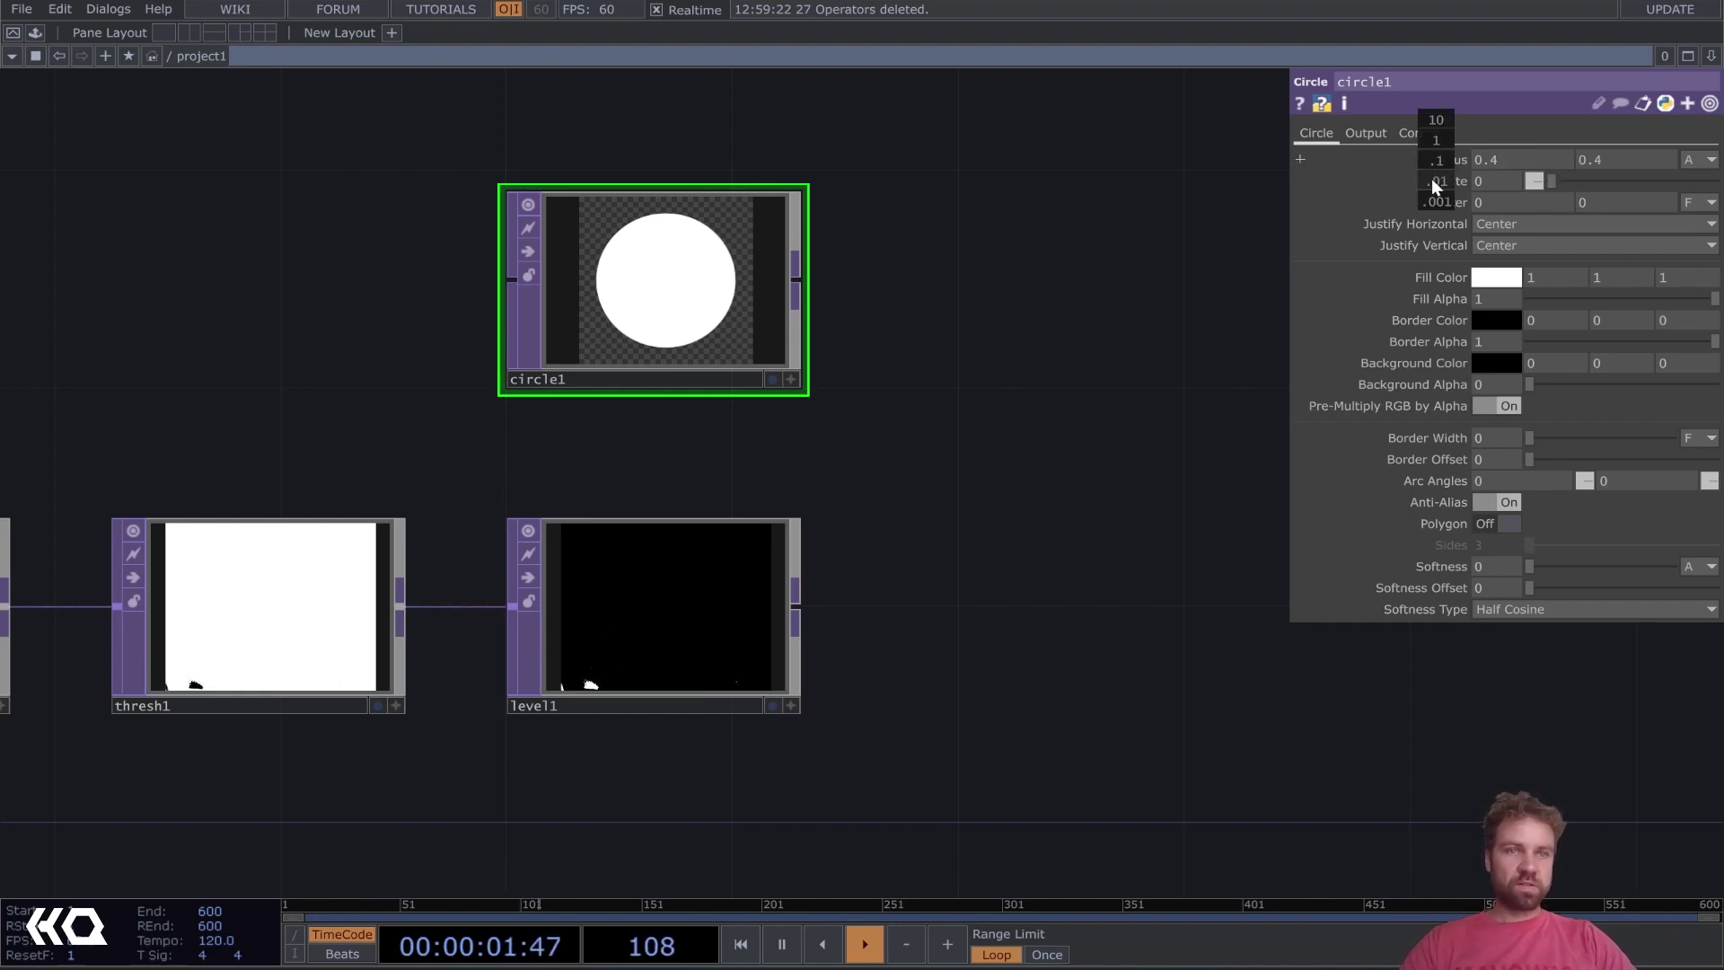
drag(1436, 158, 1456, 159)
drag(970, 490, 744, 351)
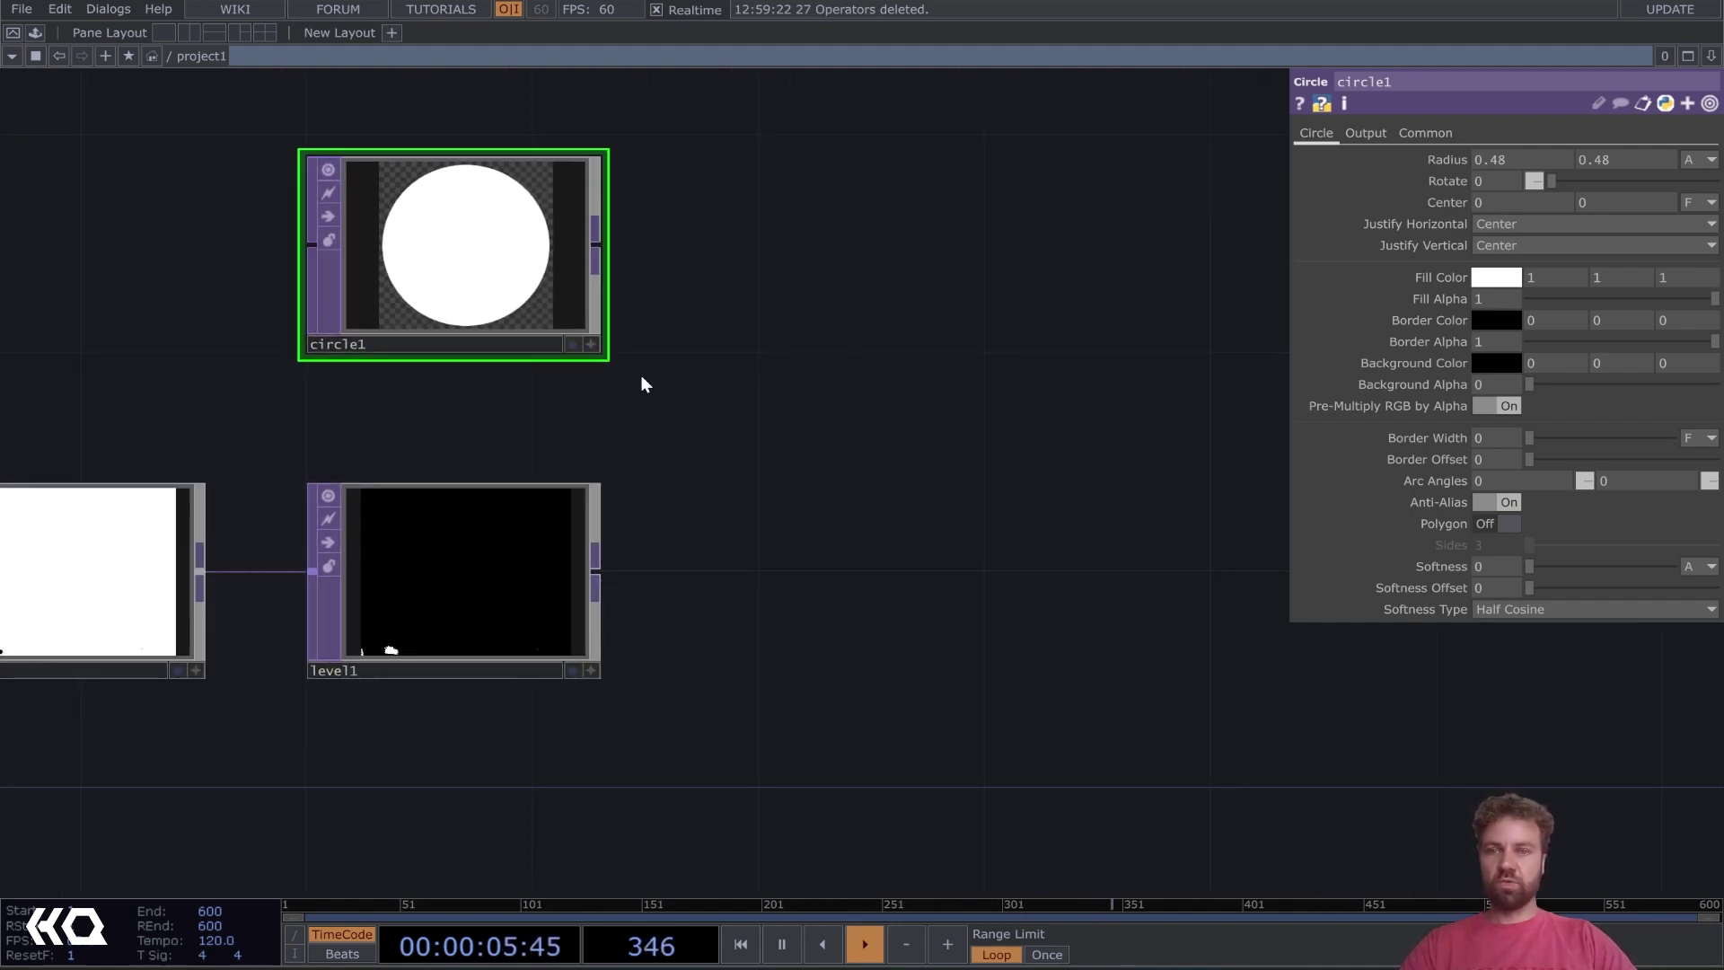
Add comp1 fed by circle1, wire level1 as its second input, and keep Operation on Multiply
click(602, 238)
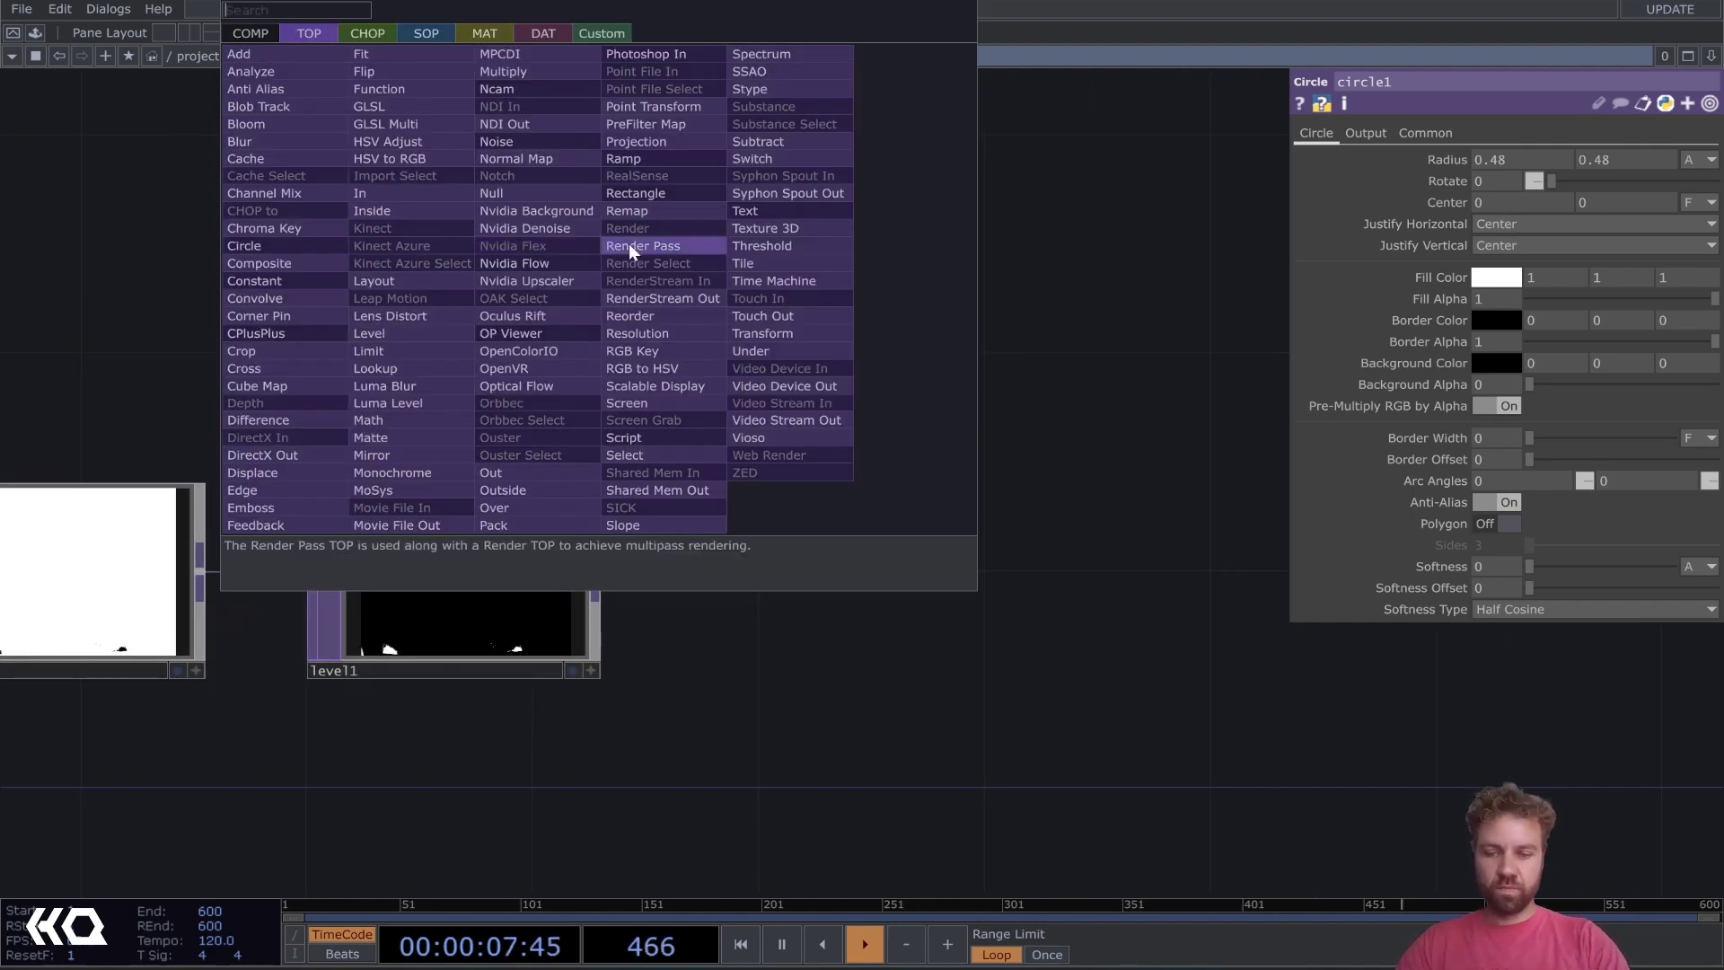
text(com)
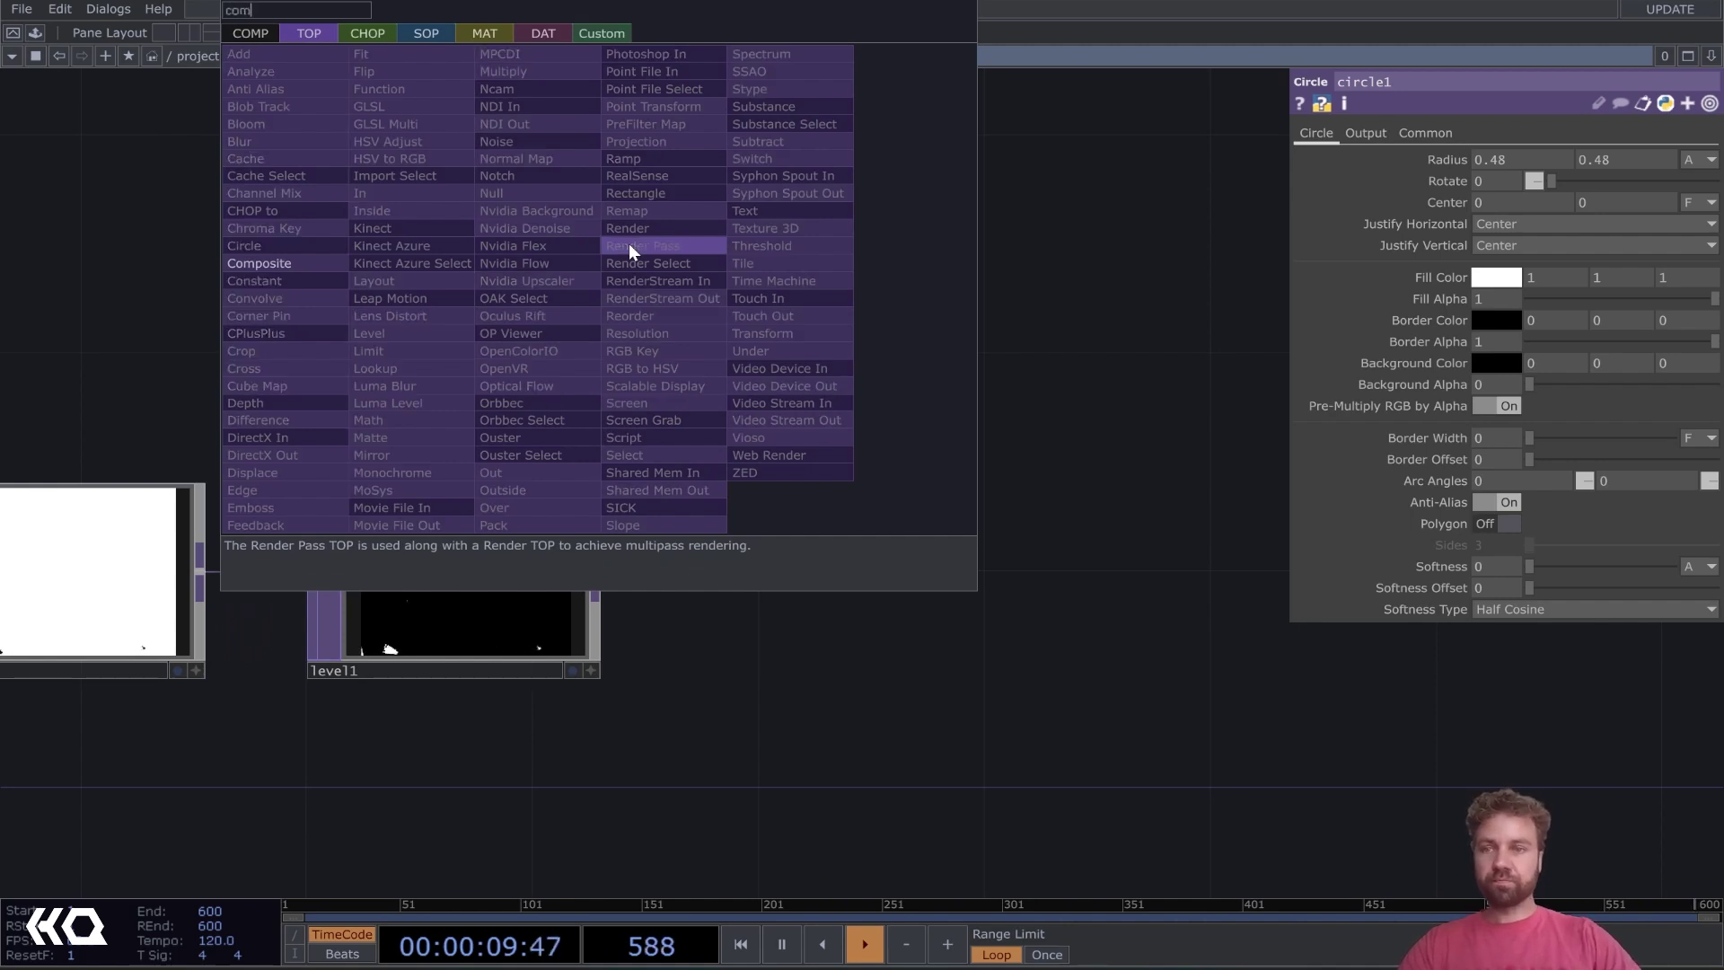
click(269, 263)
click(975, 415)
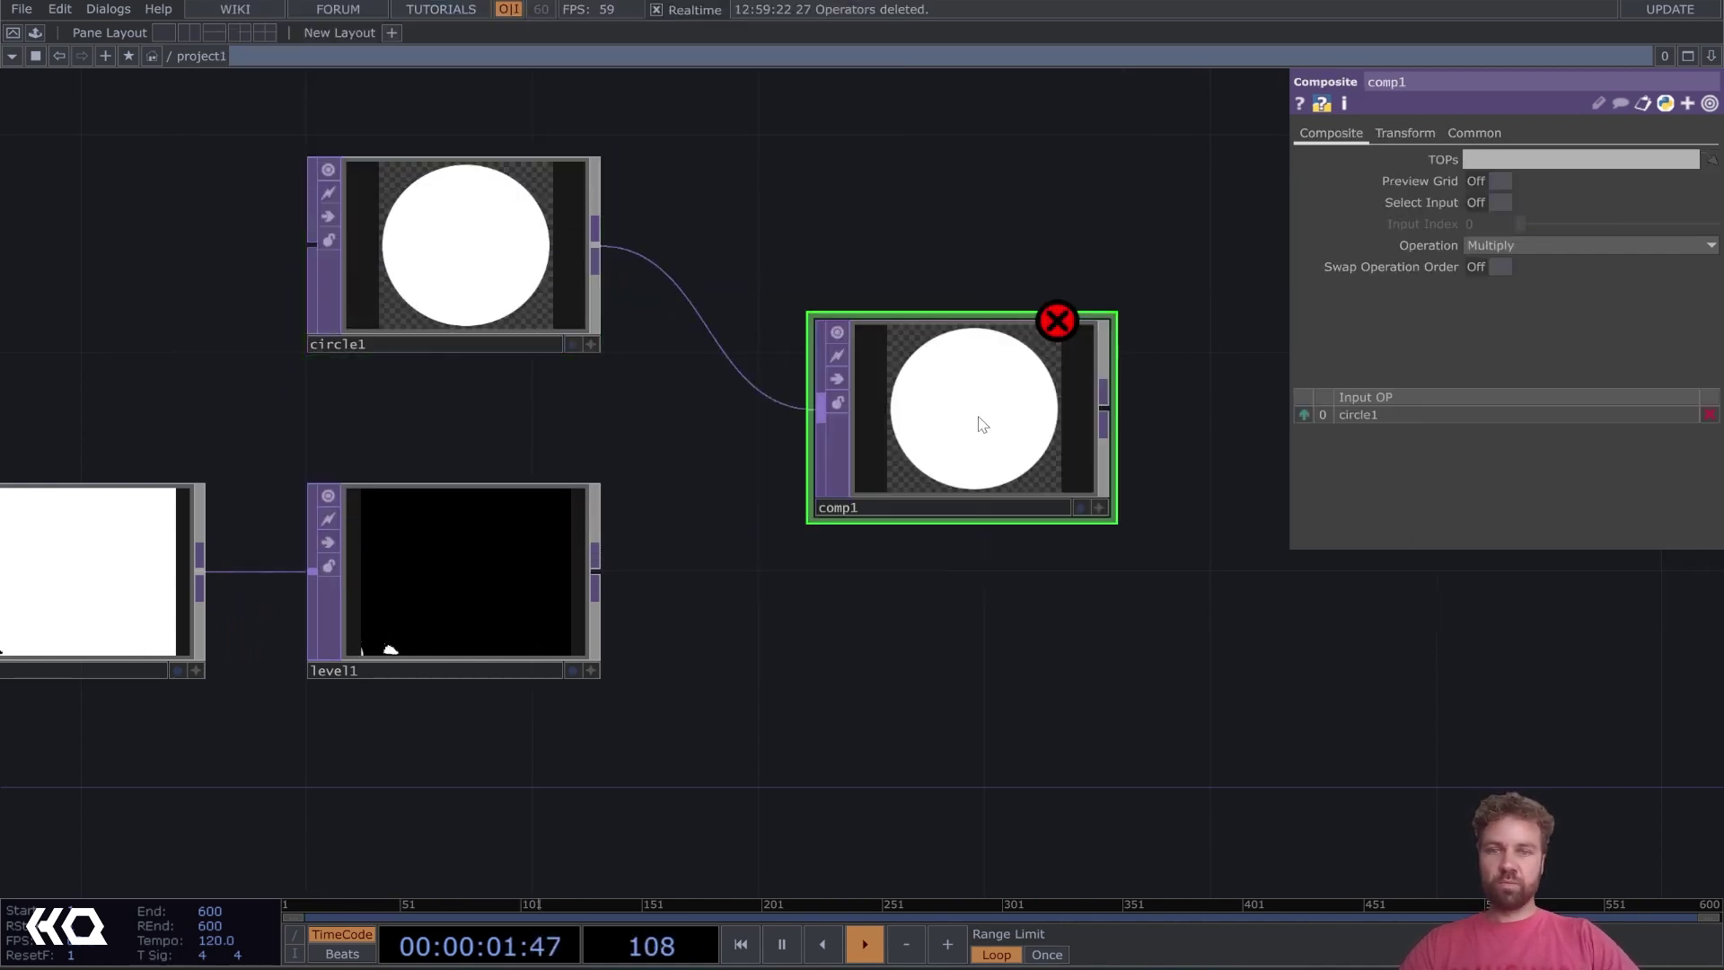
click(595, 567)
click(812, 449)
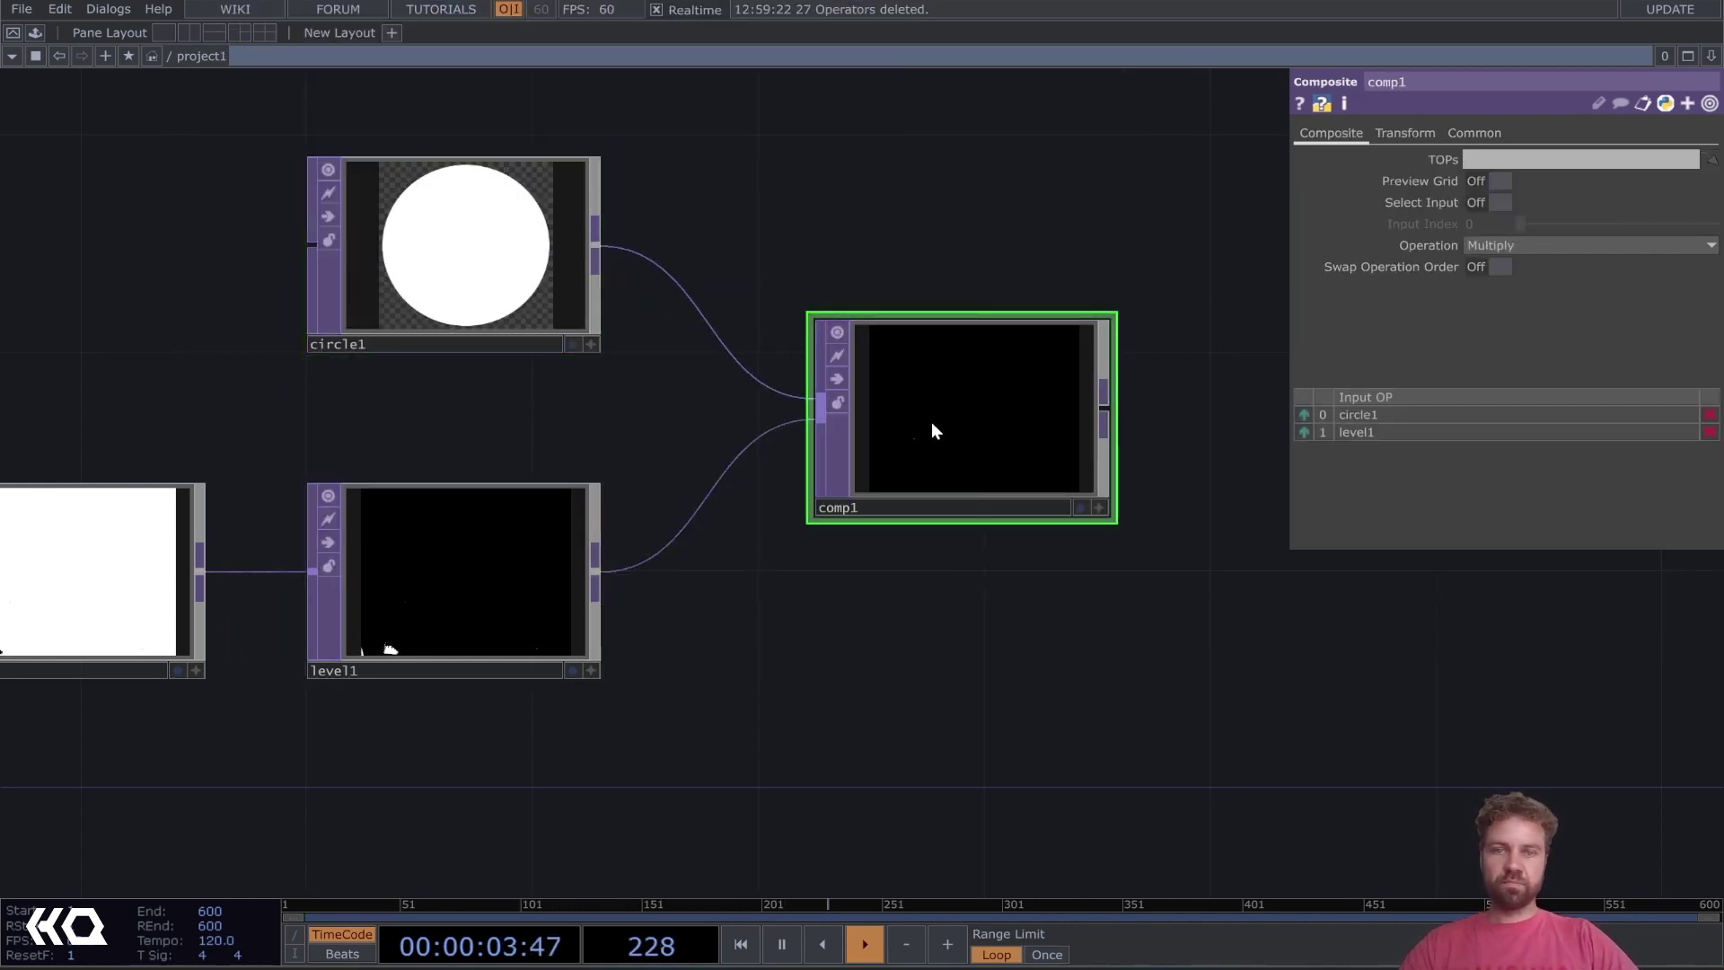
drag(930, 422, 908, 259)
drag(997, 479, 919, 528)
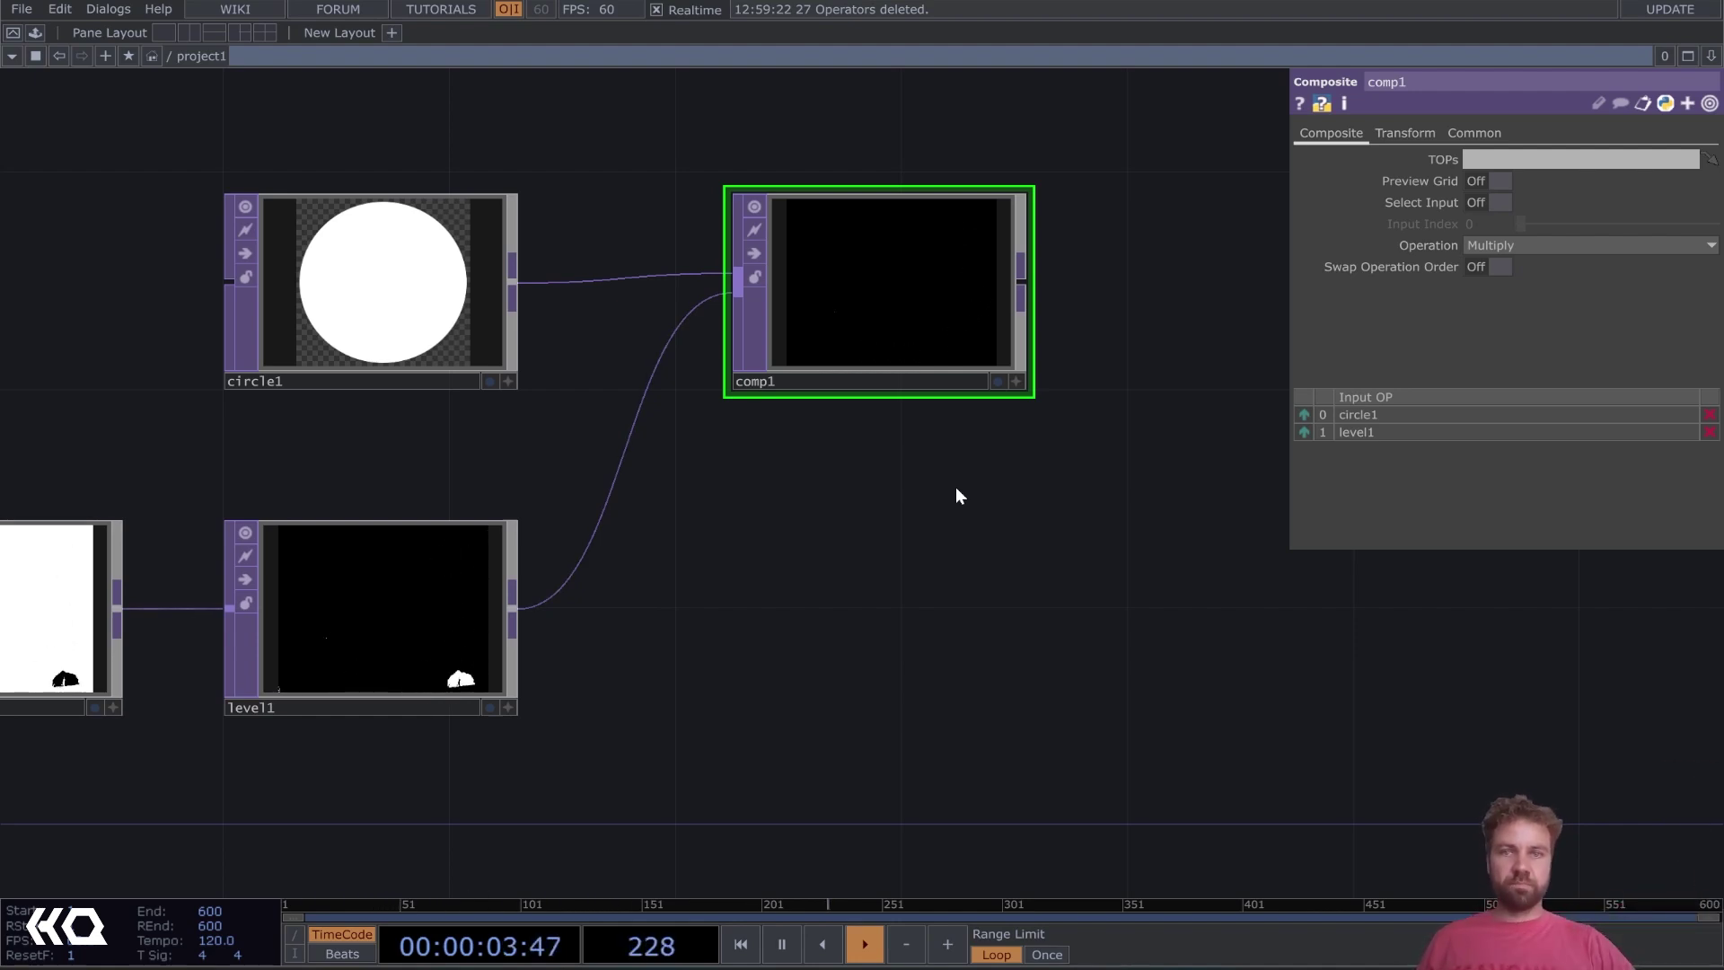
drag(956, 487, 776, 563)
Add a Null TOP, null1, after comp1
click(835, 358)
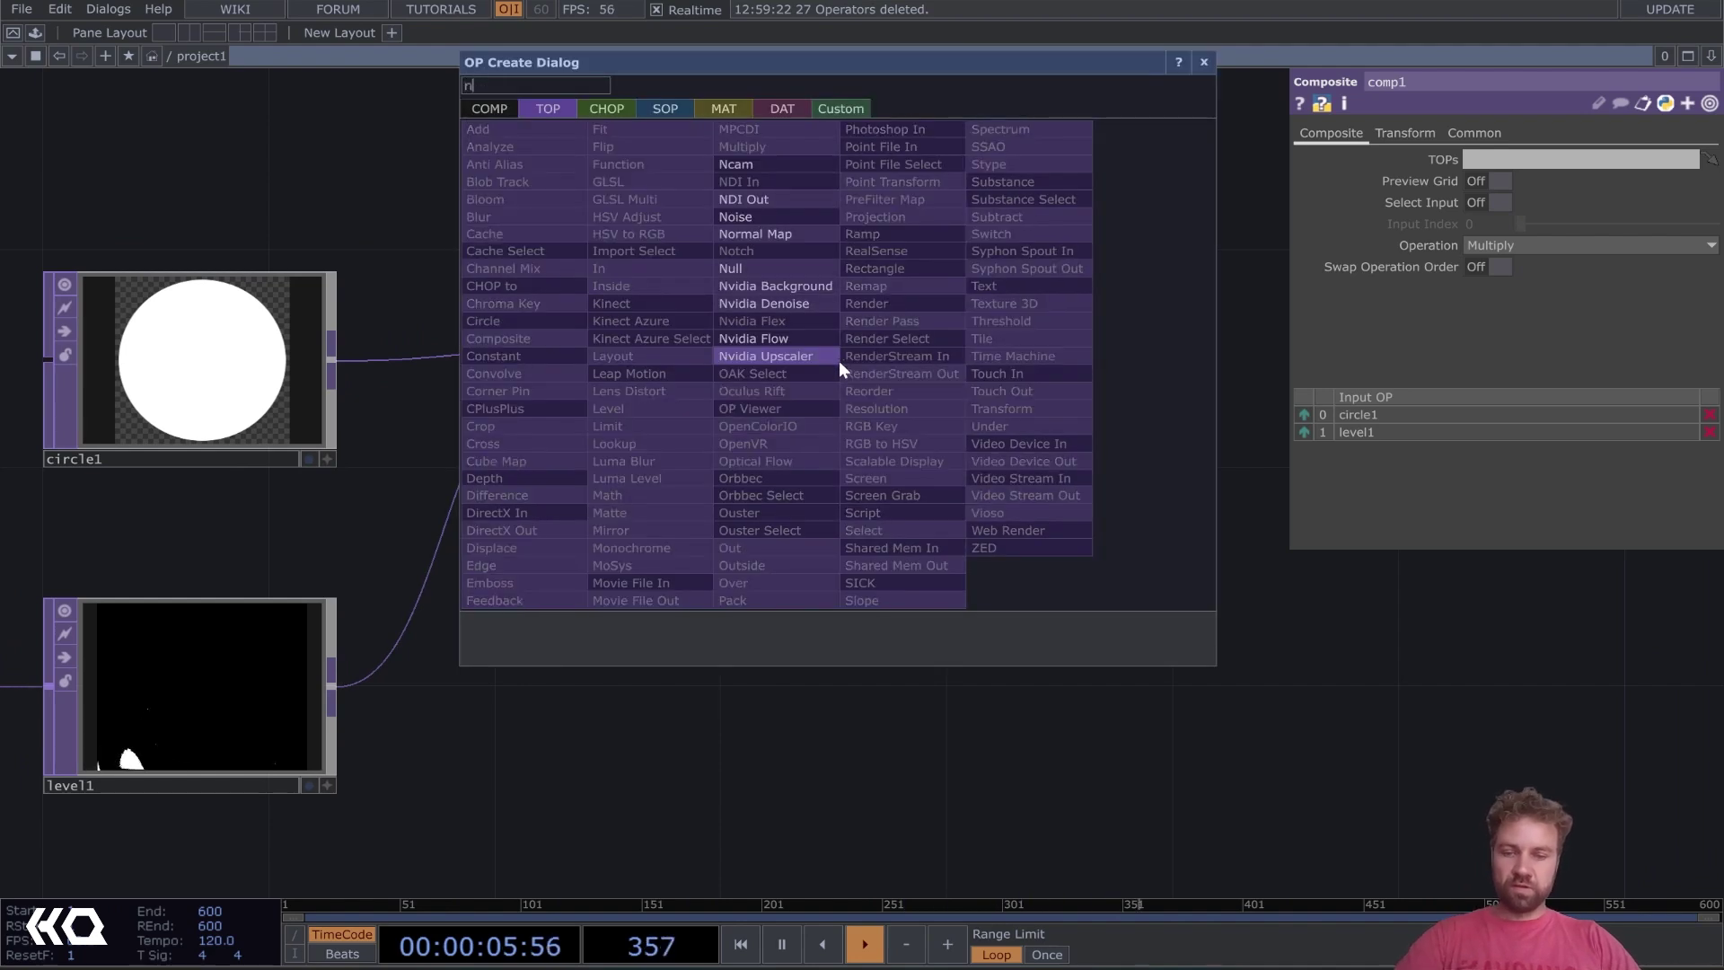
click(778, 285)
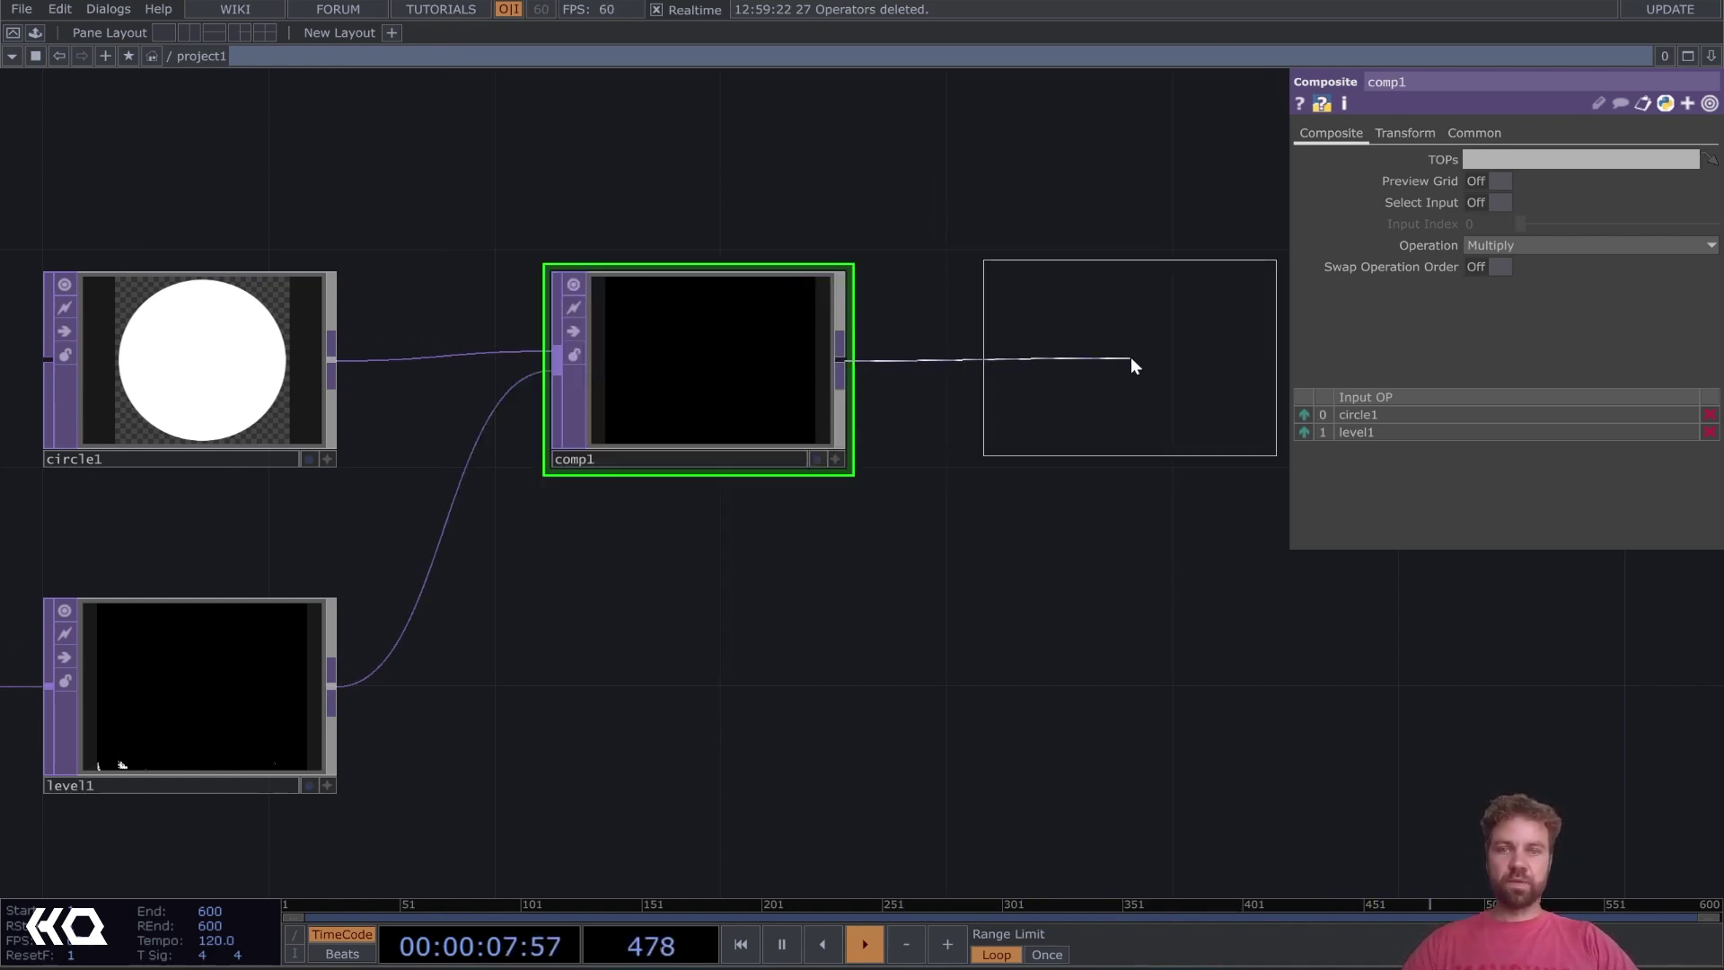
click(1133, 361)
drag(1062, 631, 618, 655)
Add a Trace SOP, trace1, reading null1 to turn the blob into geometry
click(874, 378)
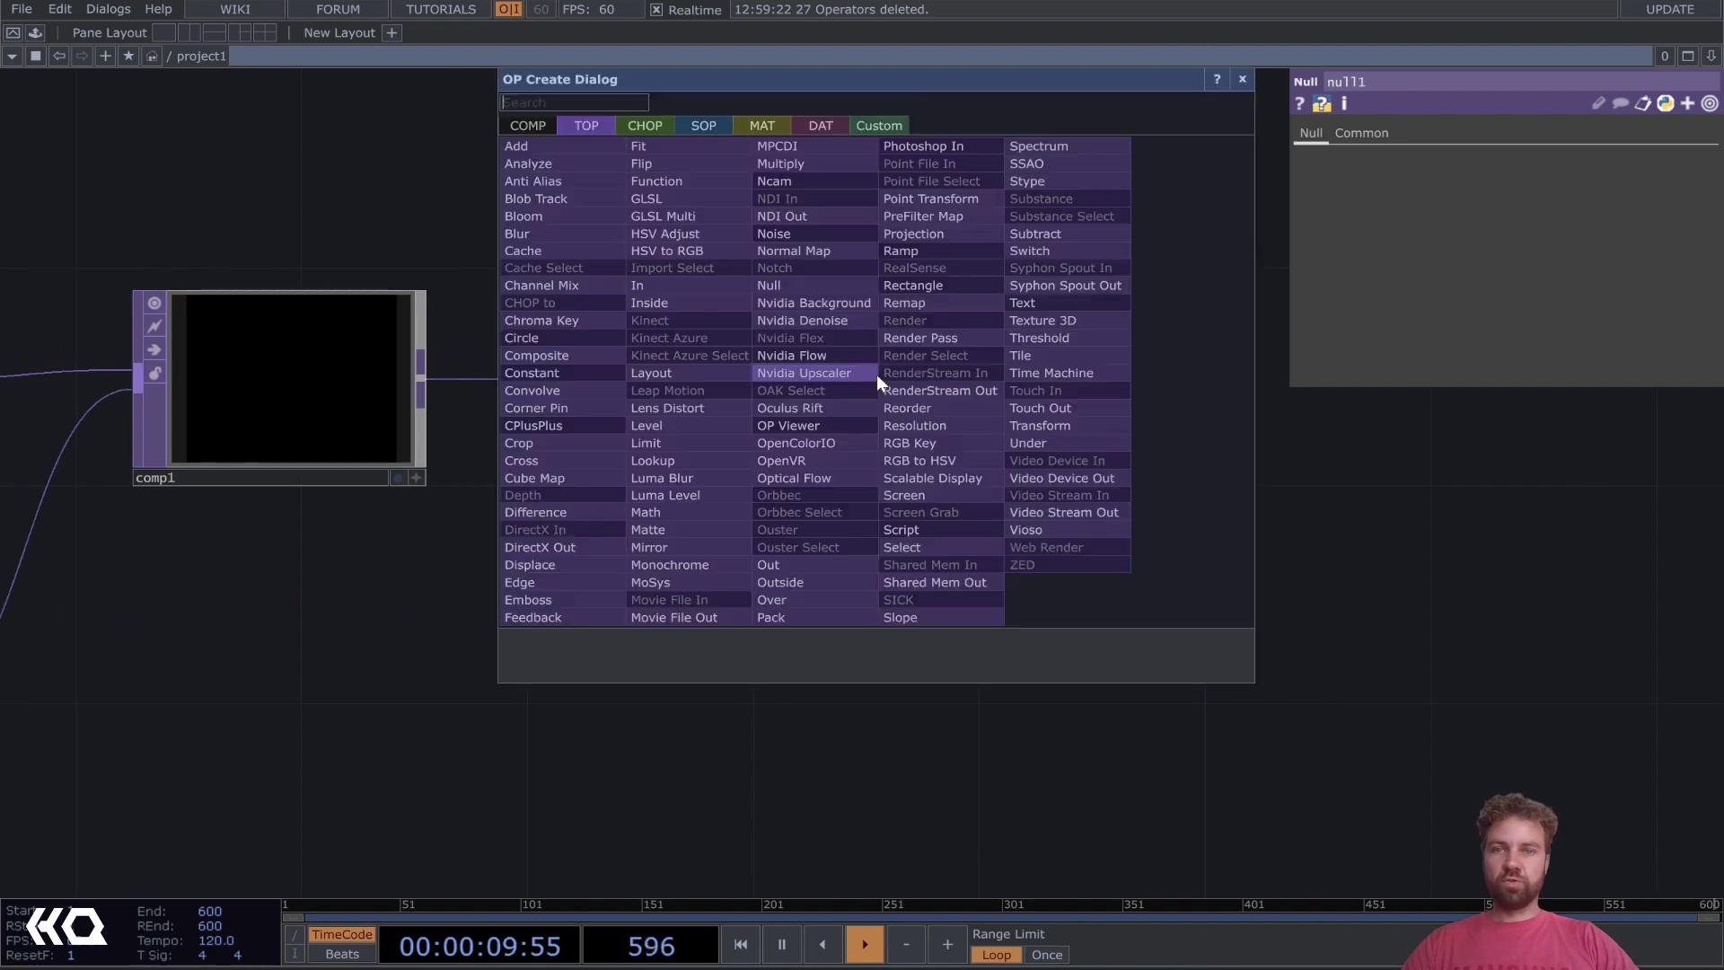
click(710, 125)
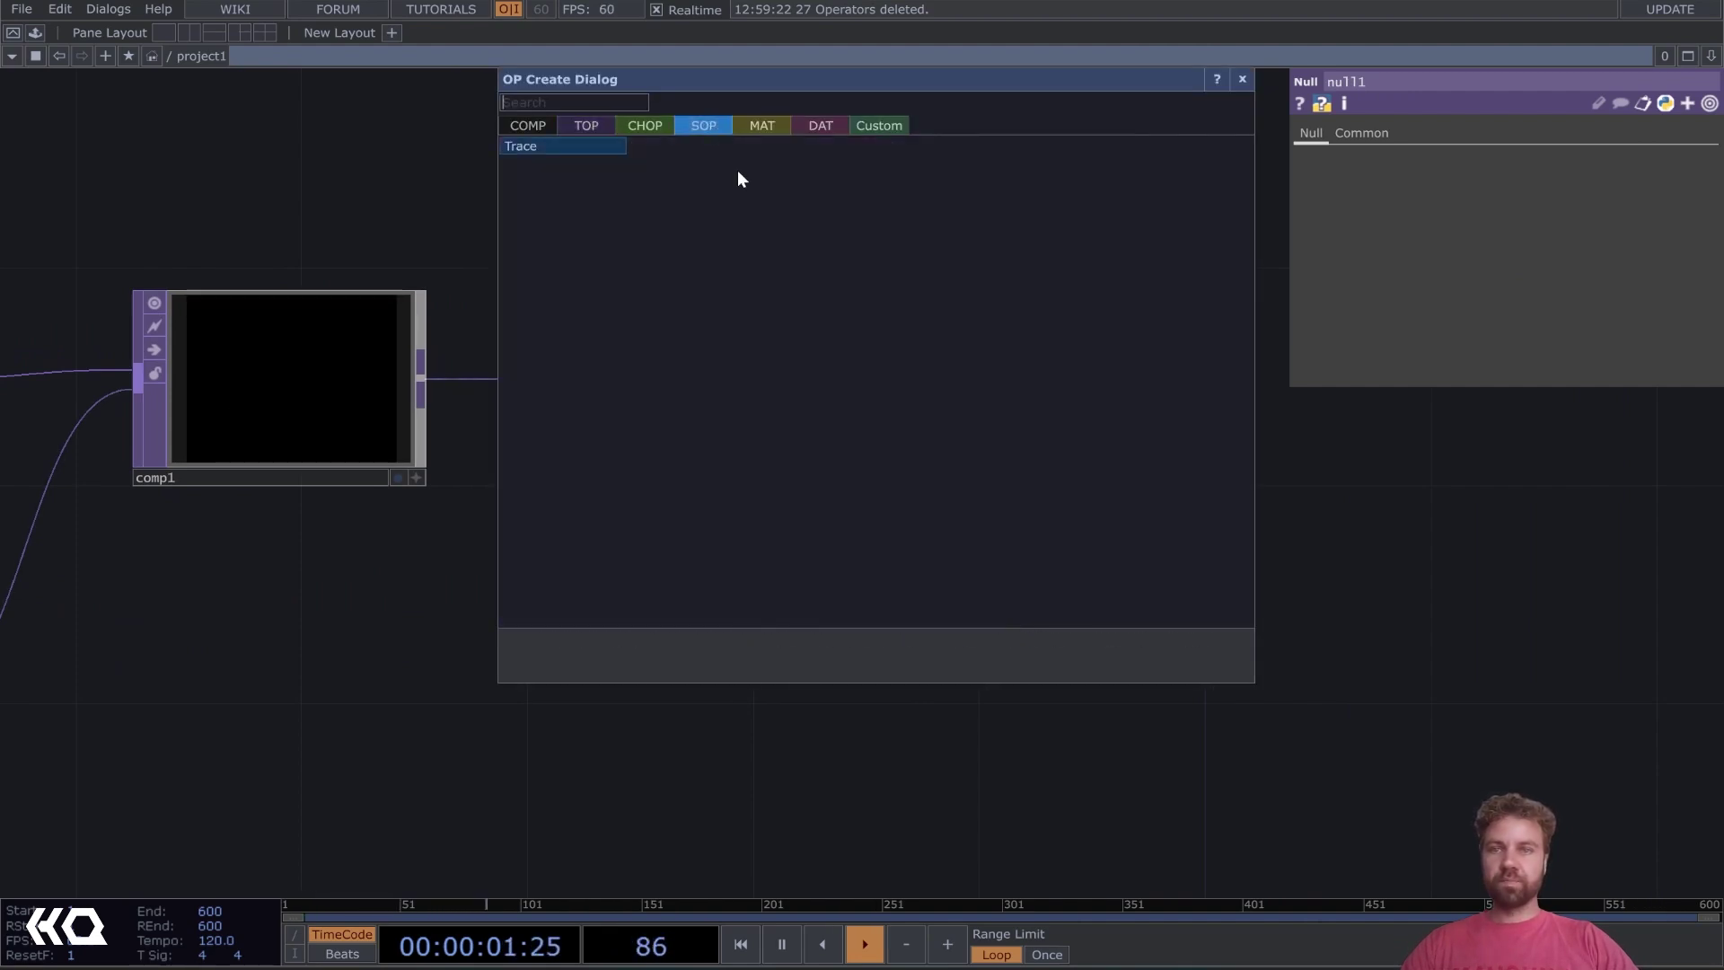
click(544, 145)
click(1167, 390)
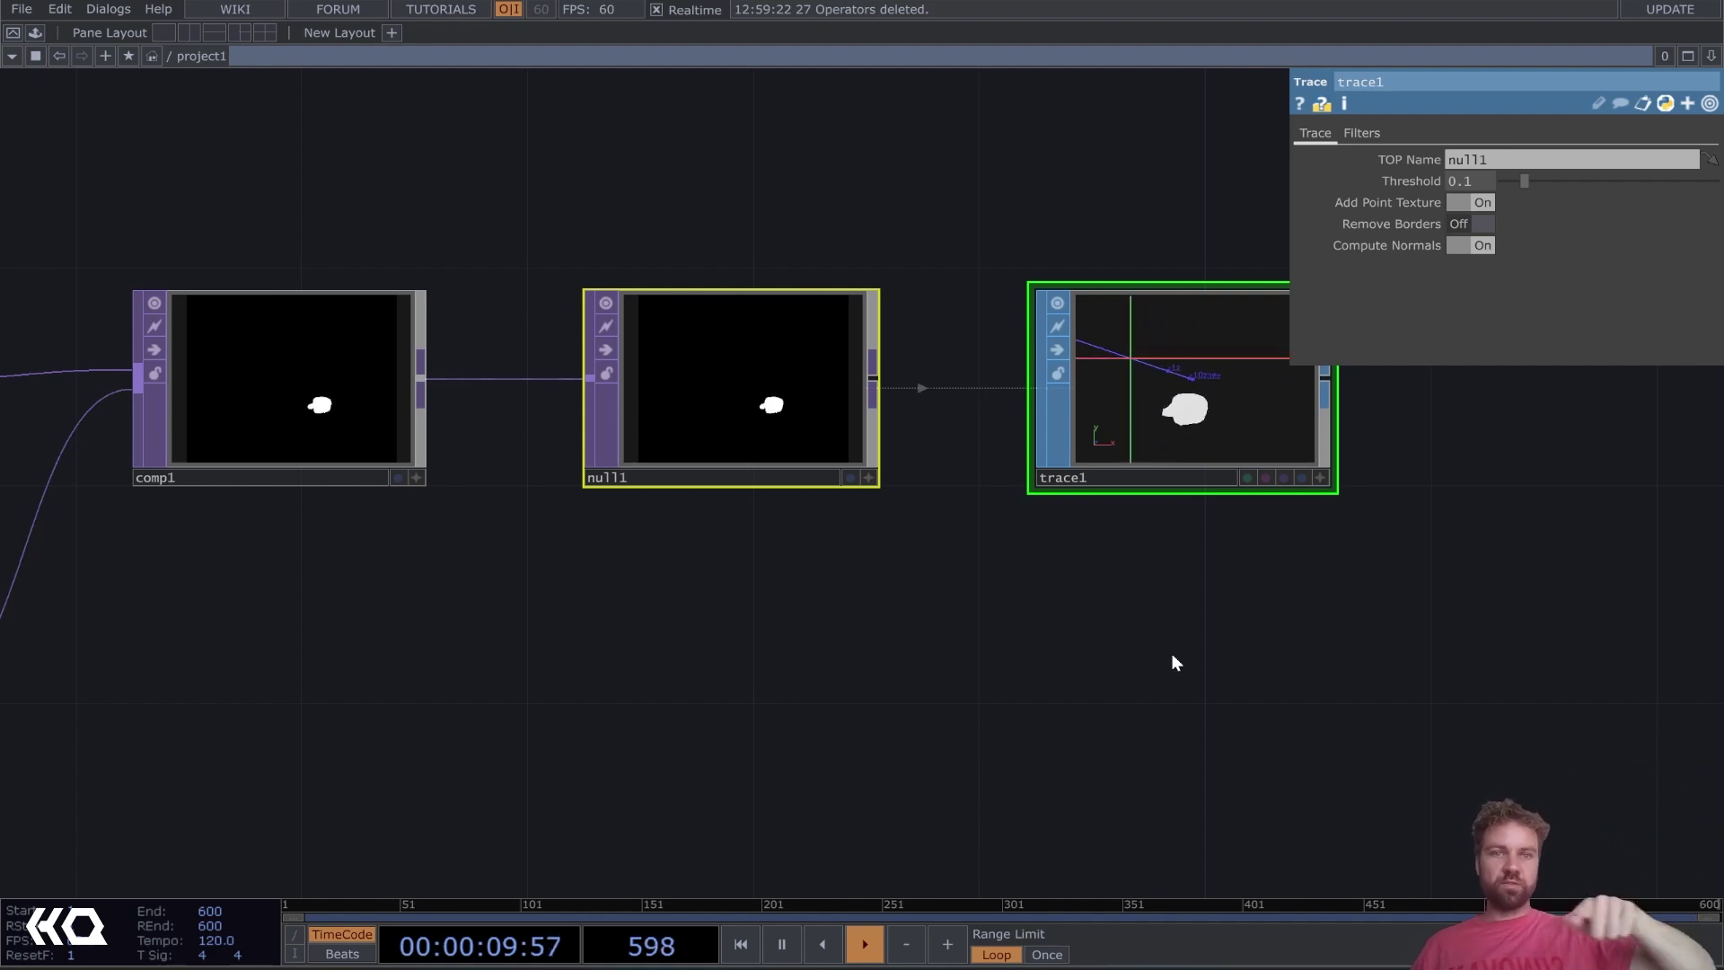
drag(1171, 654, 638, 724)
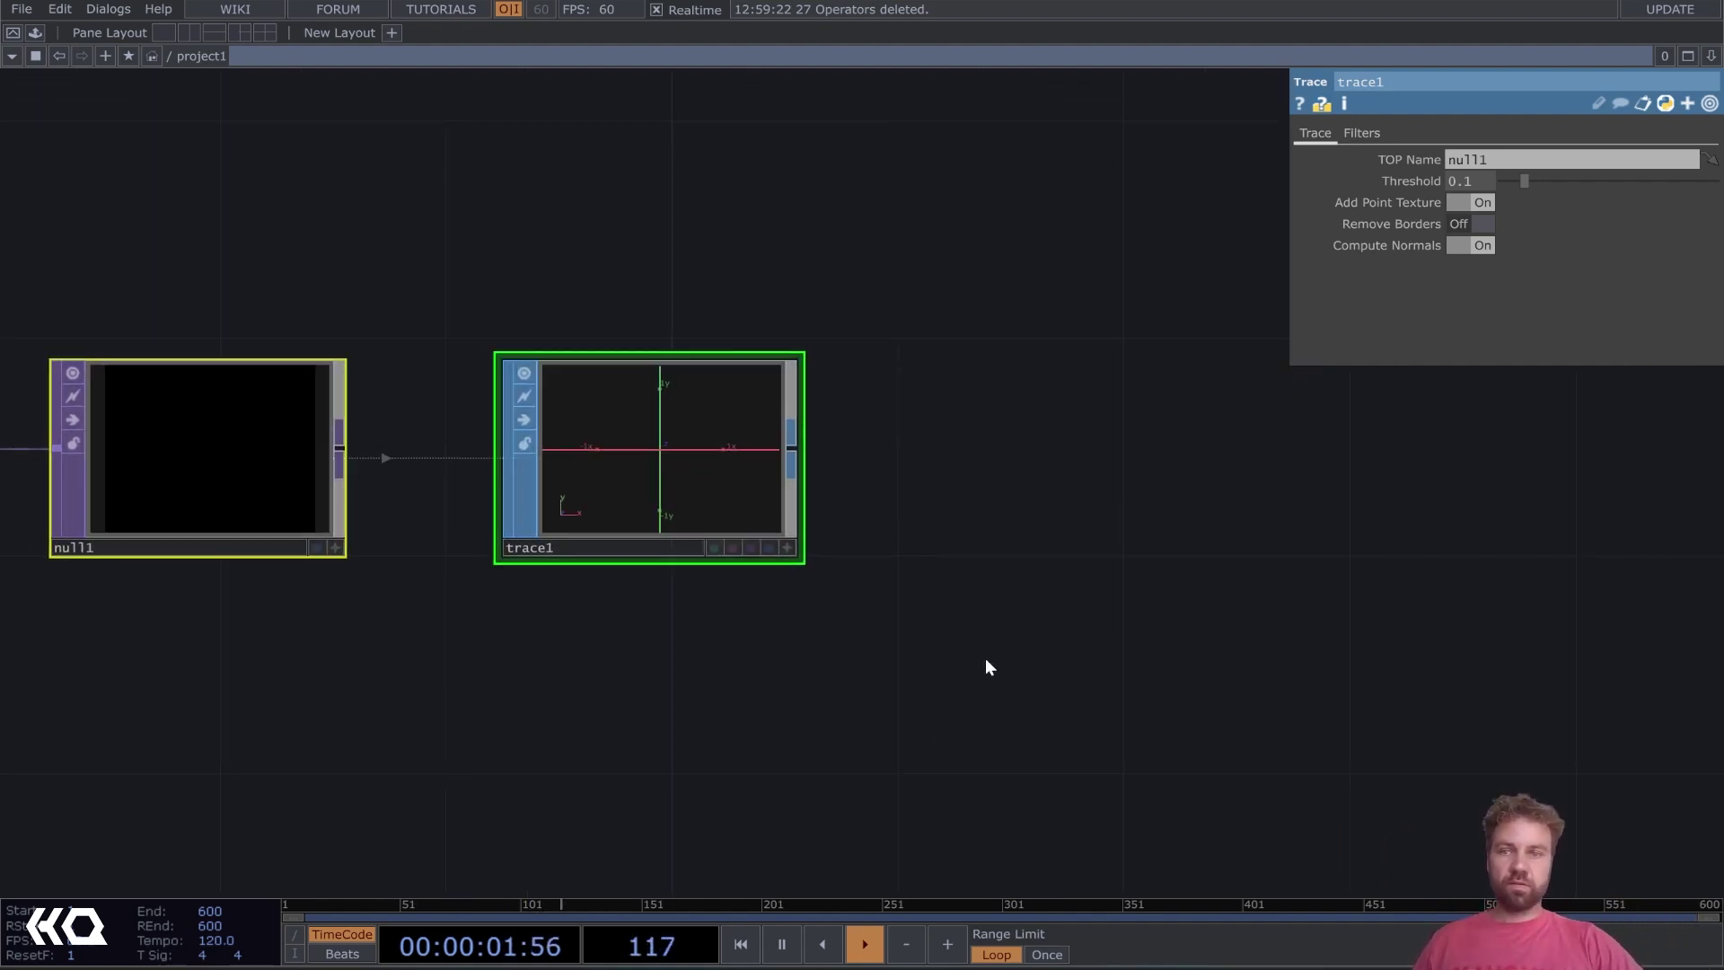
right_click(795, 458)
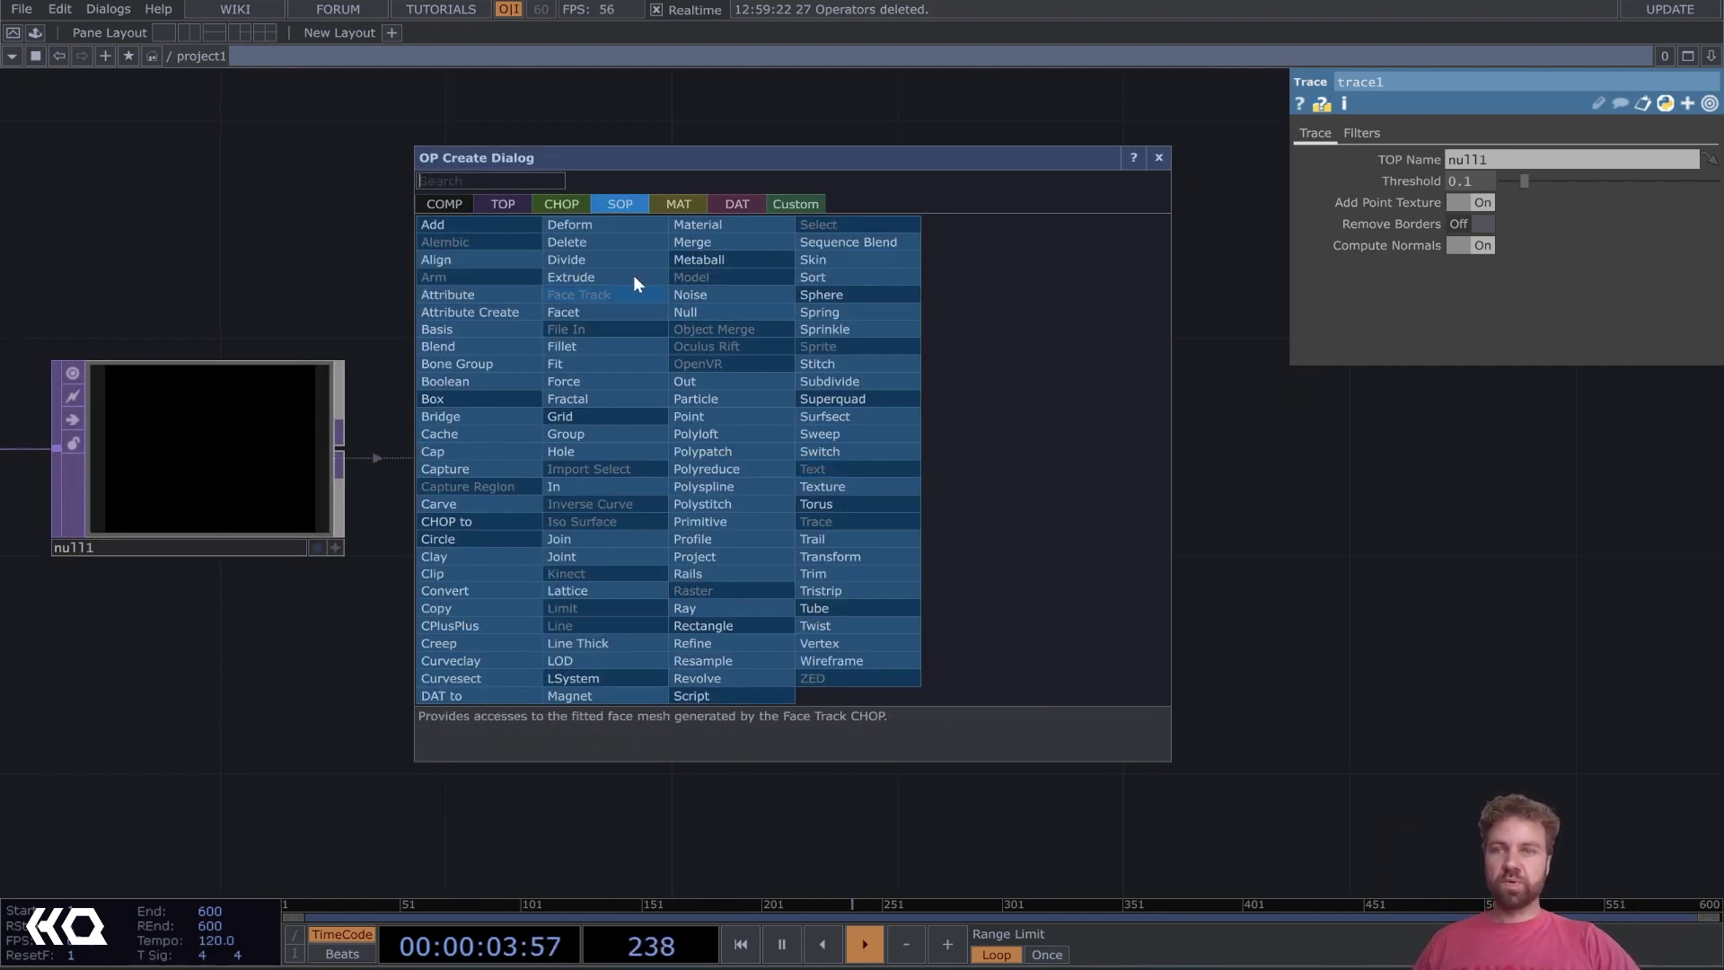
Add sopto1, a SOP to CHOP reading trace1, converting the outline into tx, ty, tz channels
click(564, 205)
click(480, 242)
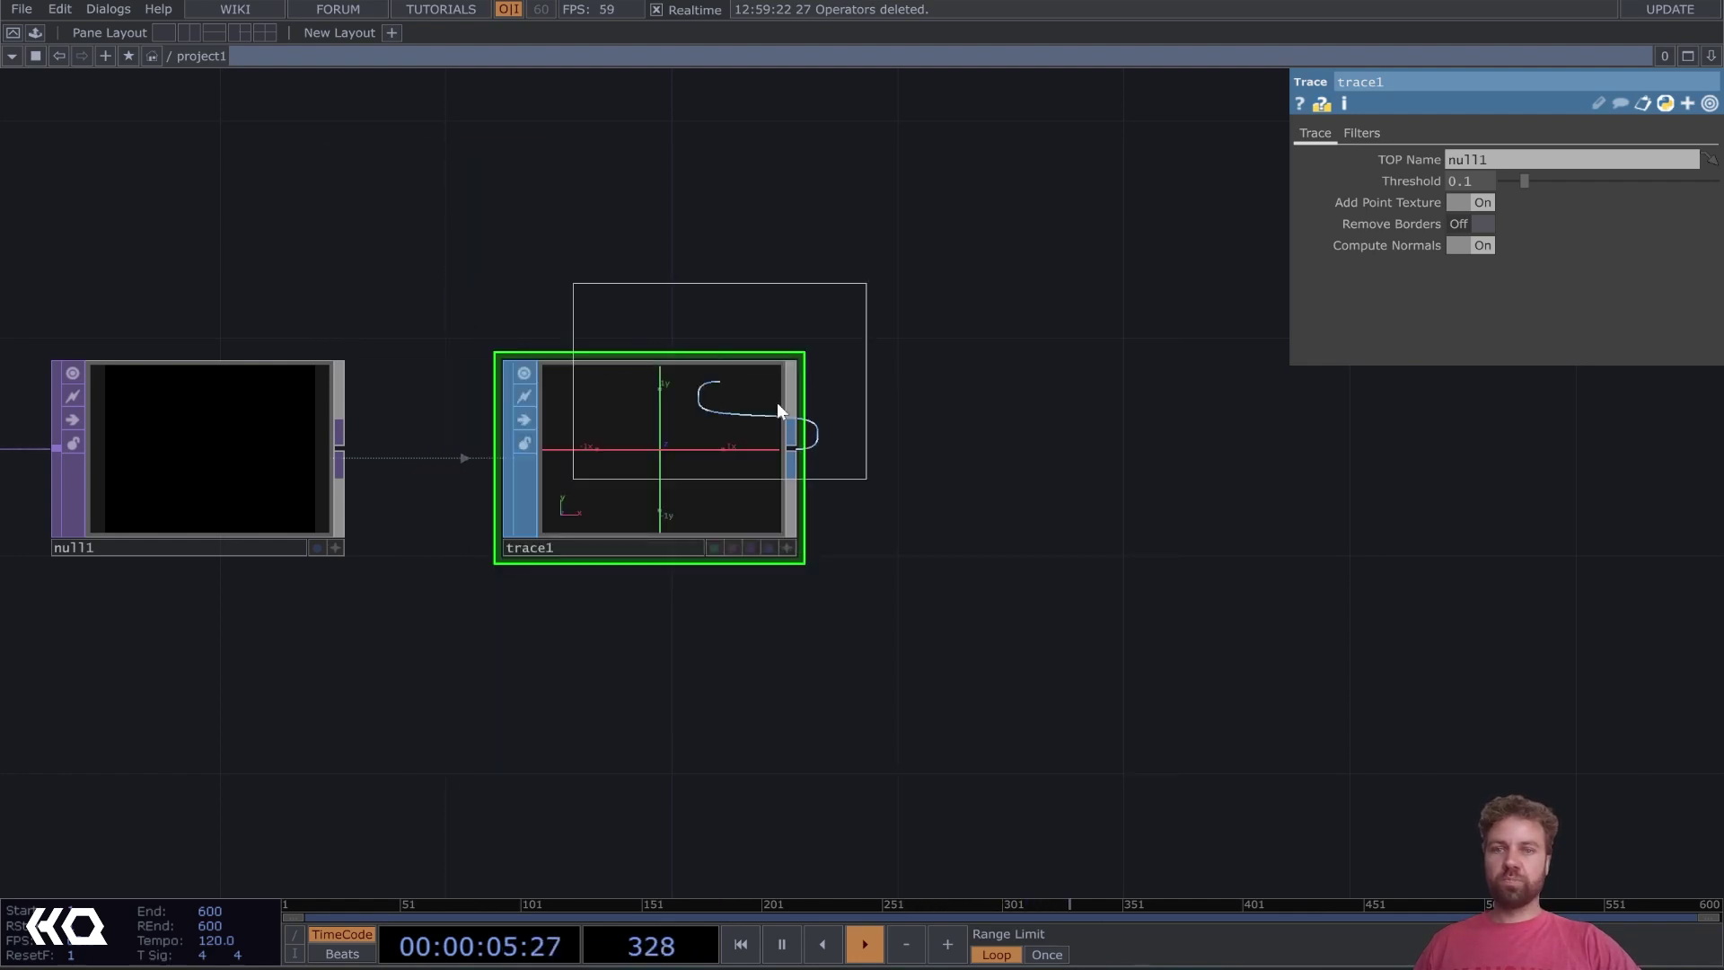
click(1083, 460)
drag(1164, 643, 1110, 639)
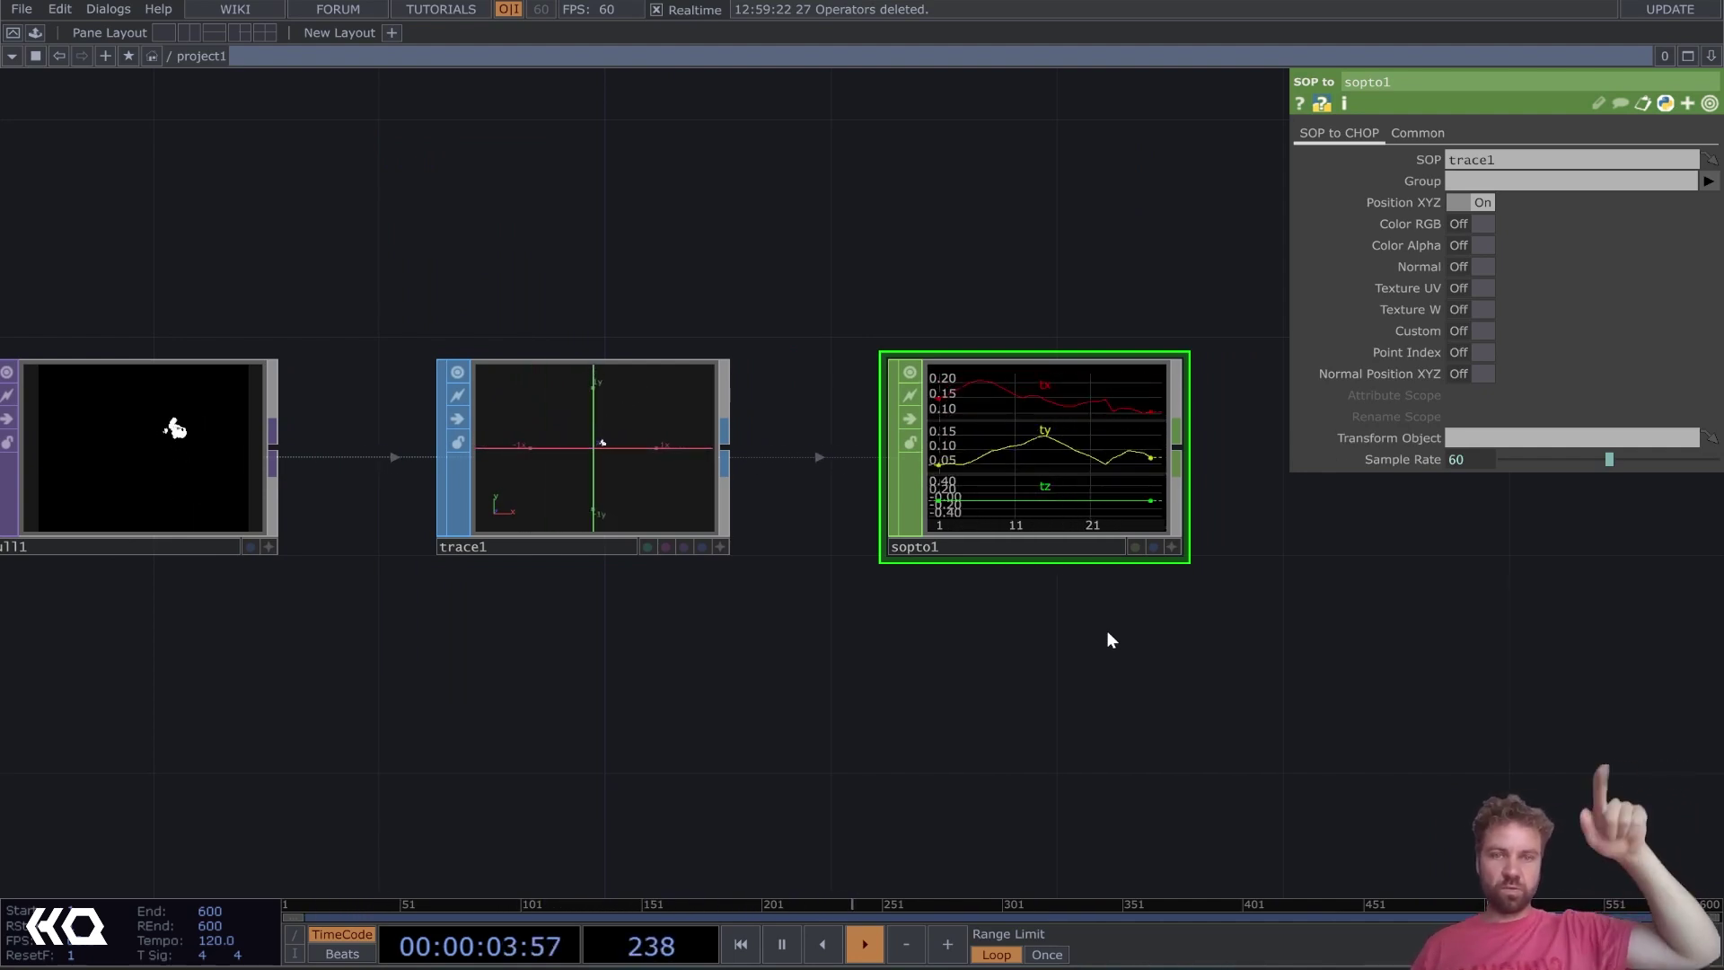
drag(1112, 660, 811, 714)
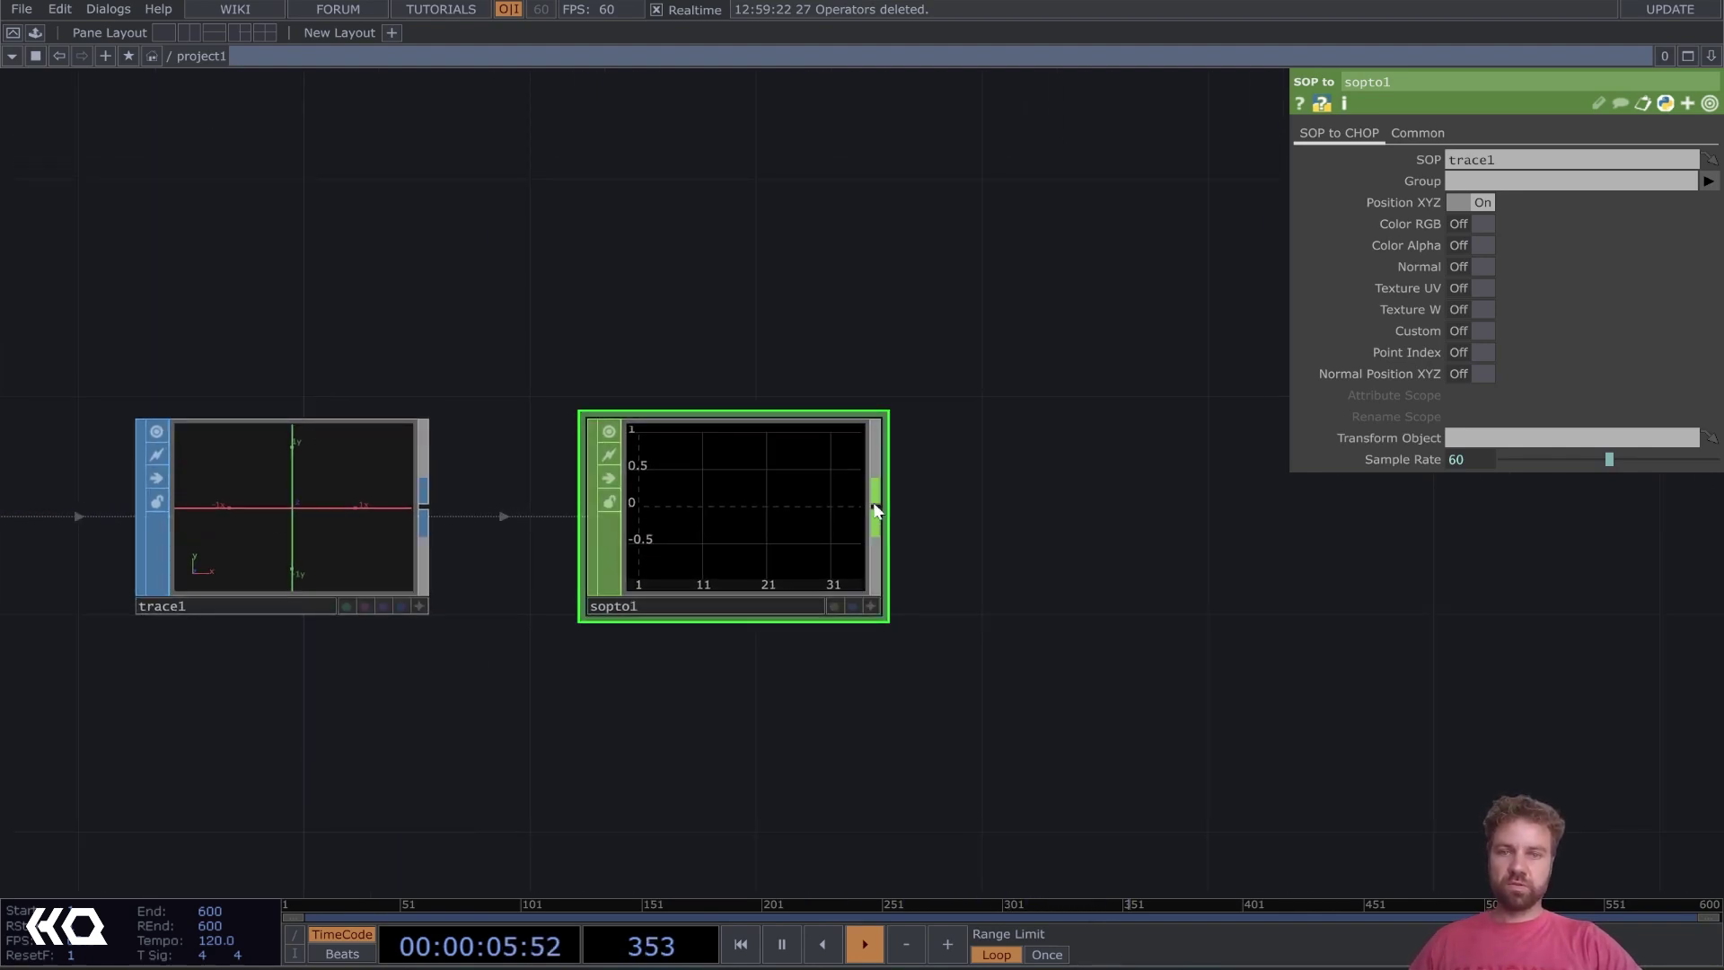
right_click(893, 517)
Add a Select CHOP, select1, after sopto1 with Channel Names set to 'tx ty'
text(sele)
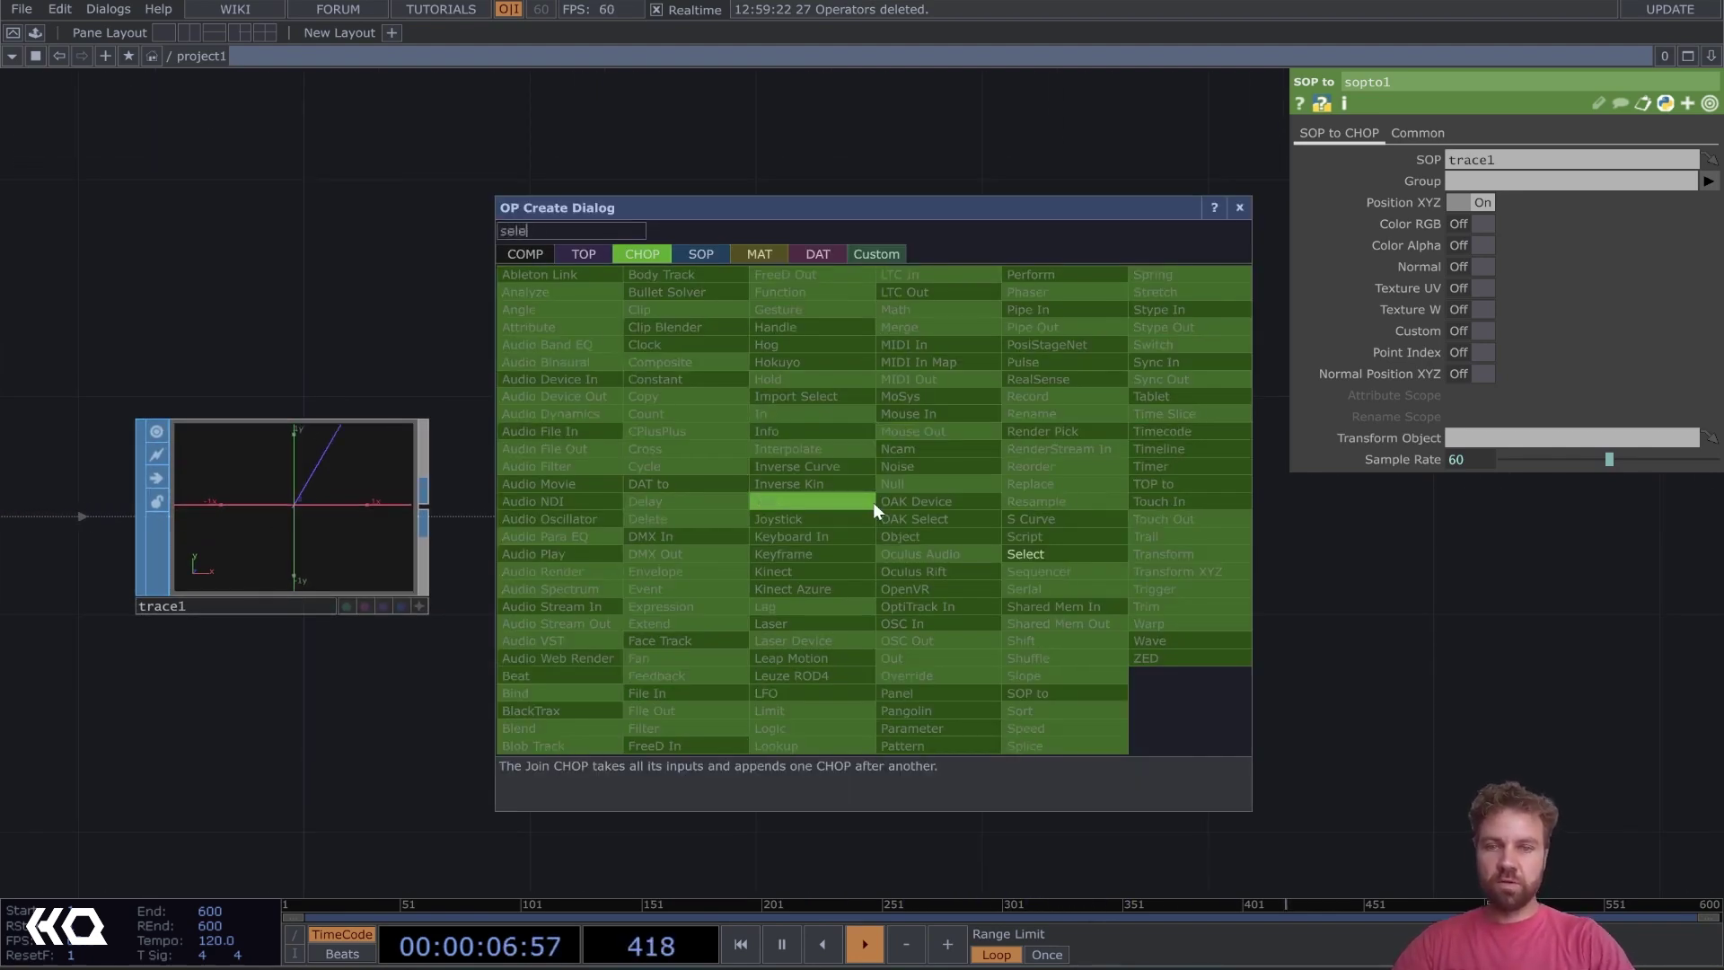
click(1046, 556)
click(1166, 511)
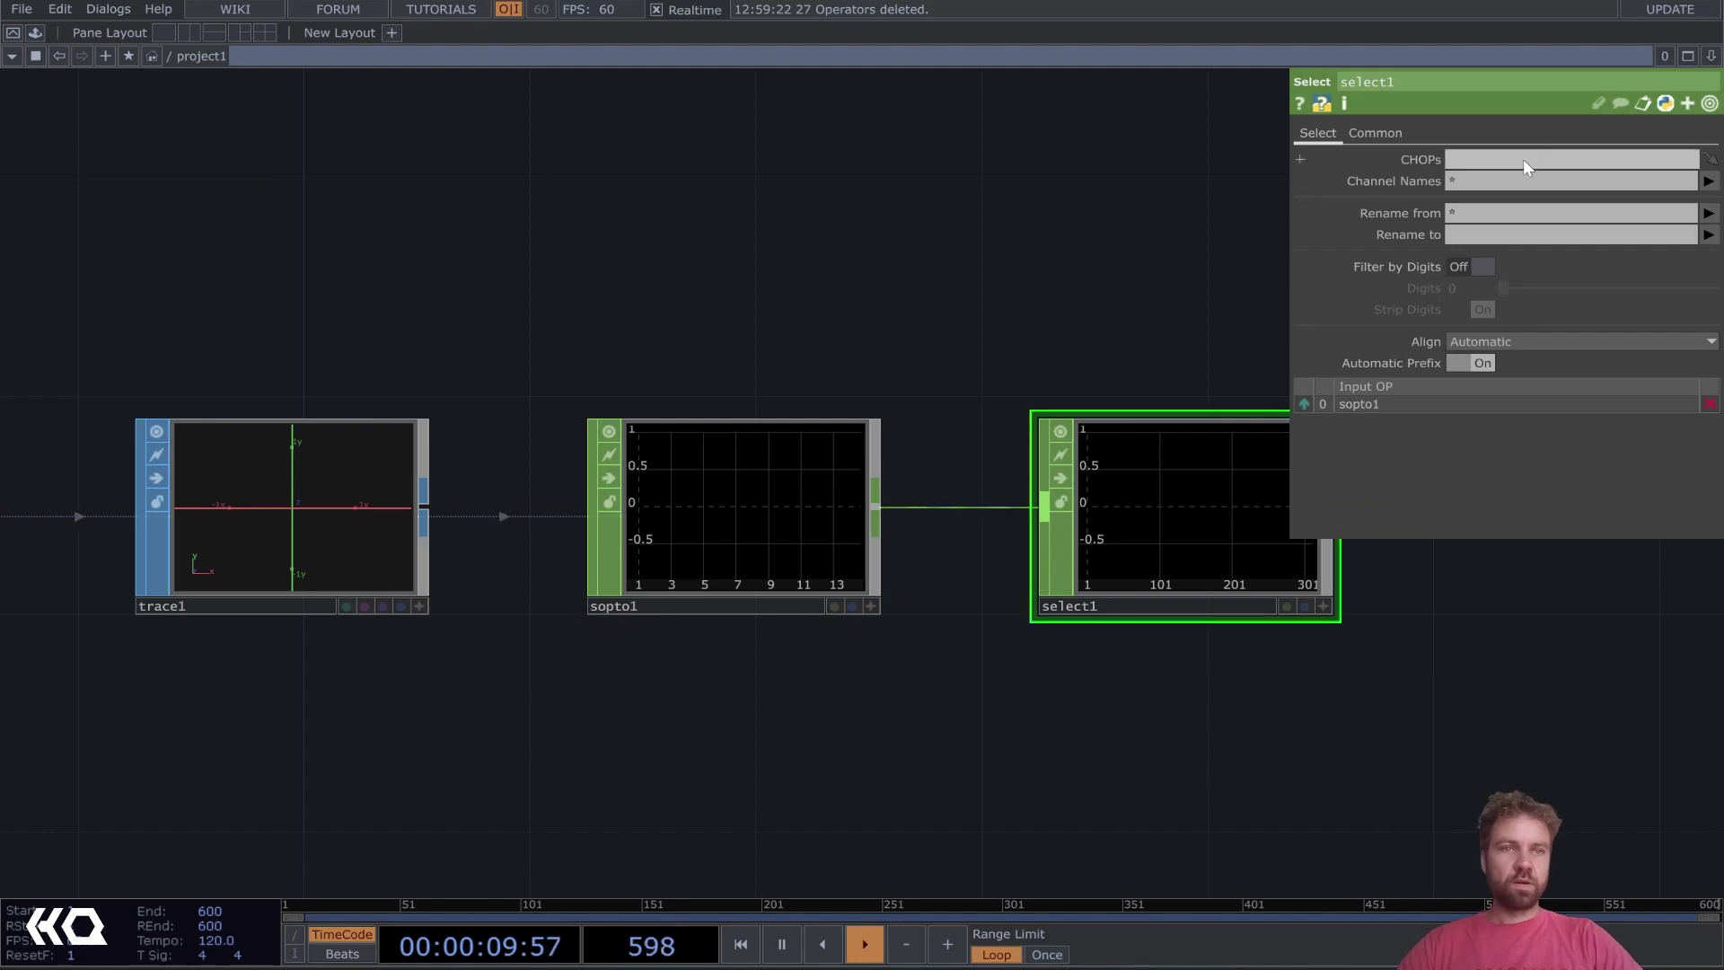
text(tx ty)
key(Return)
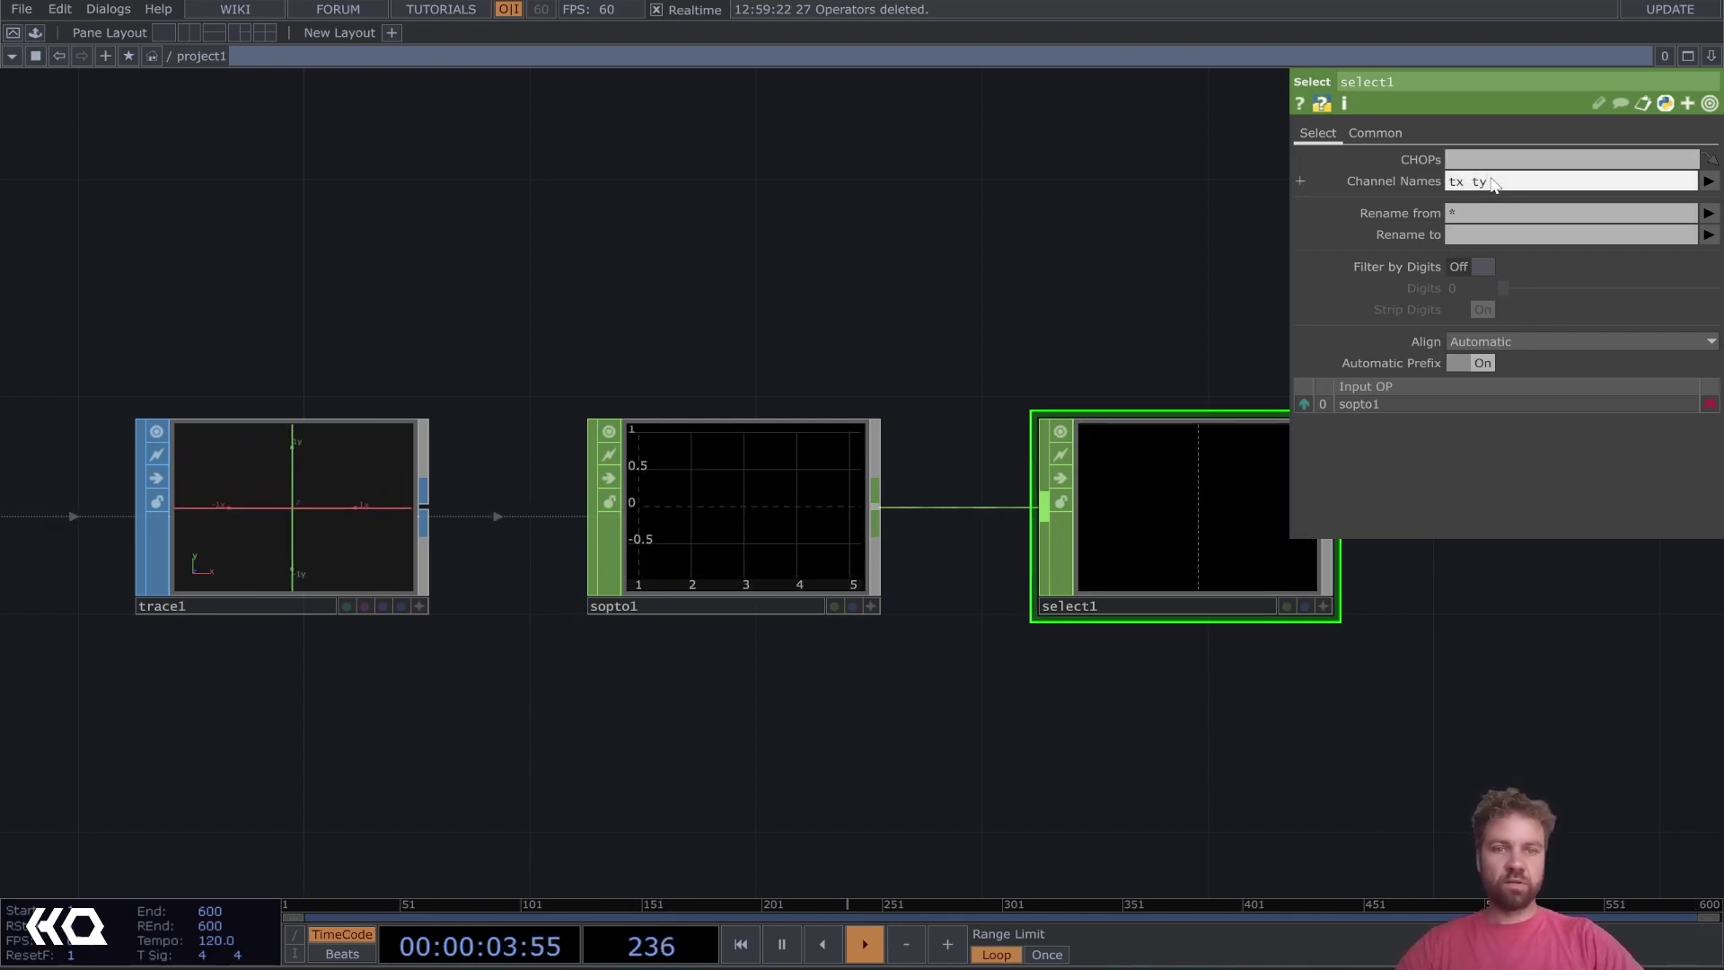
drag(1179, 742, 1076, 746)
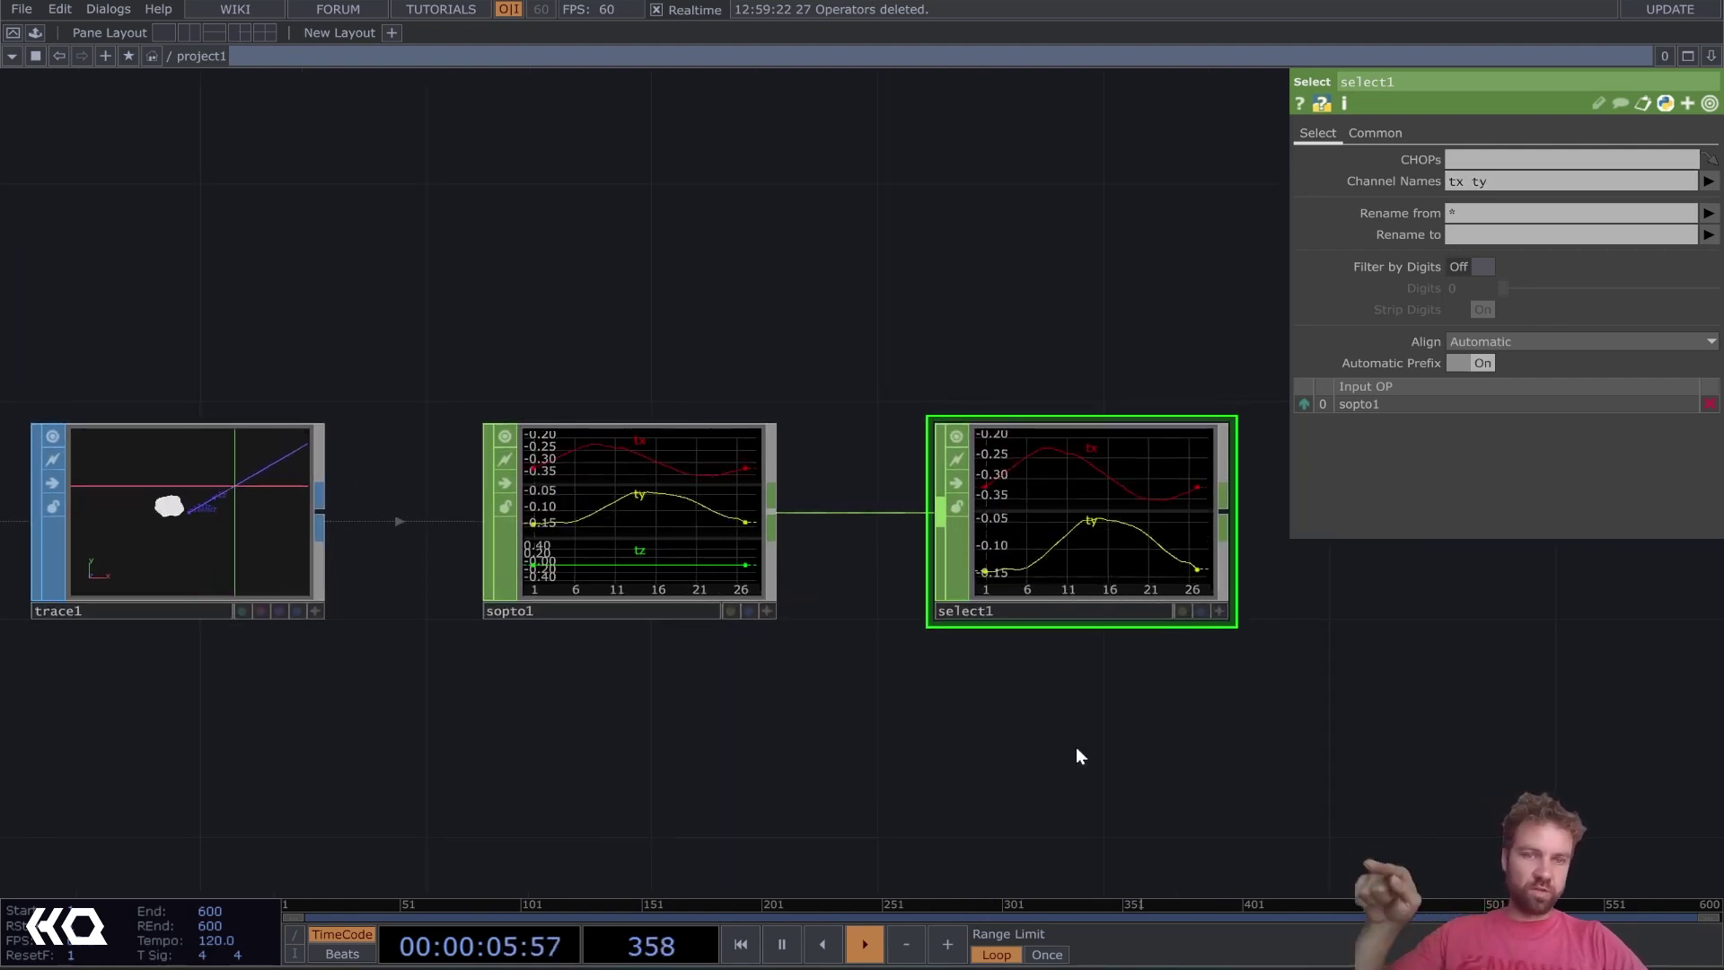
drag(1239, 754, 951, 672)
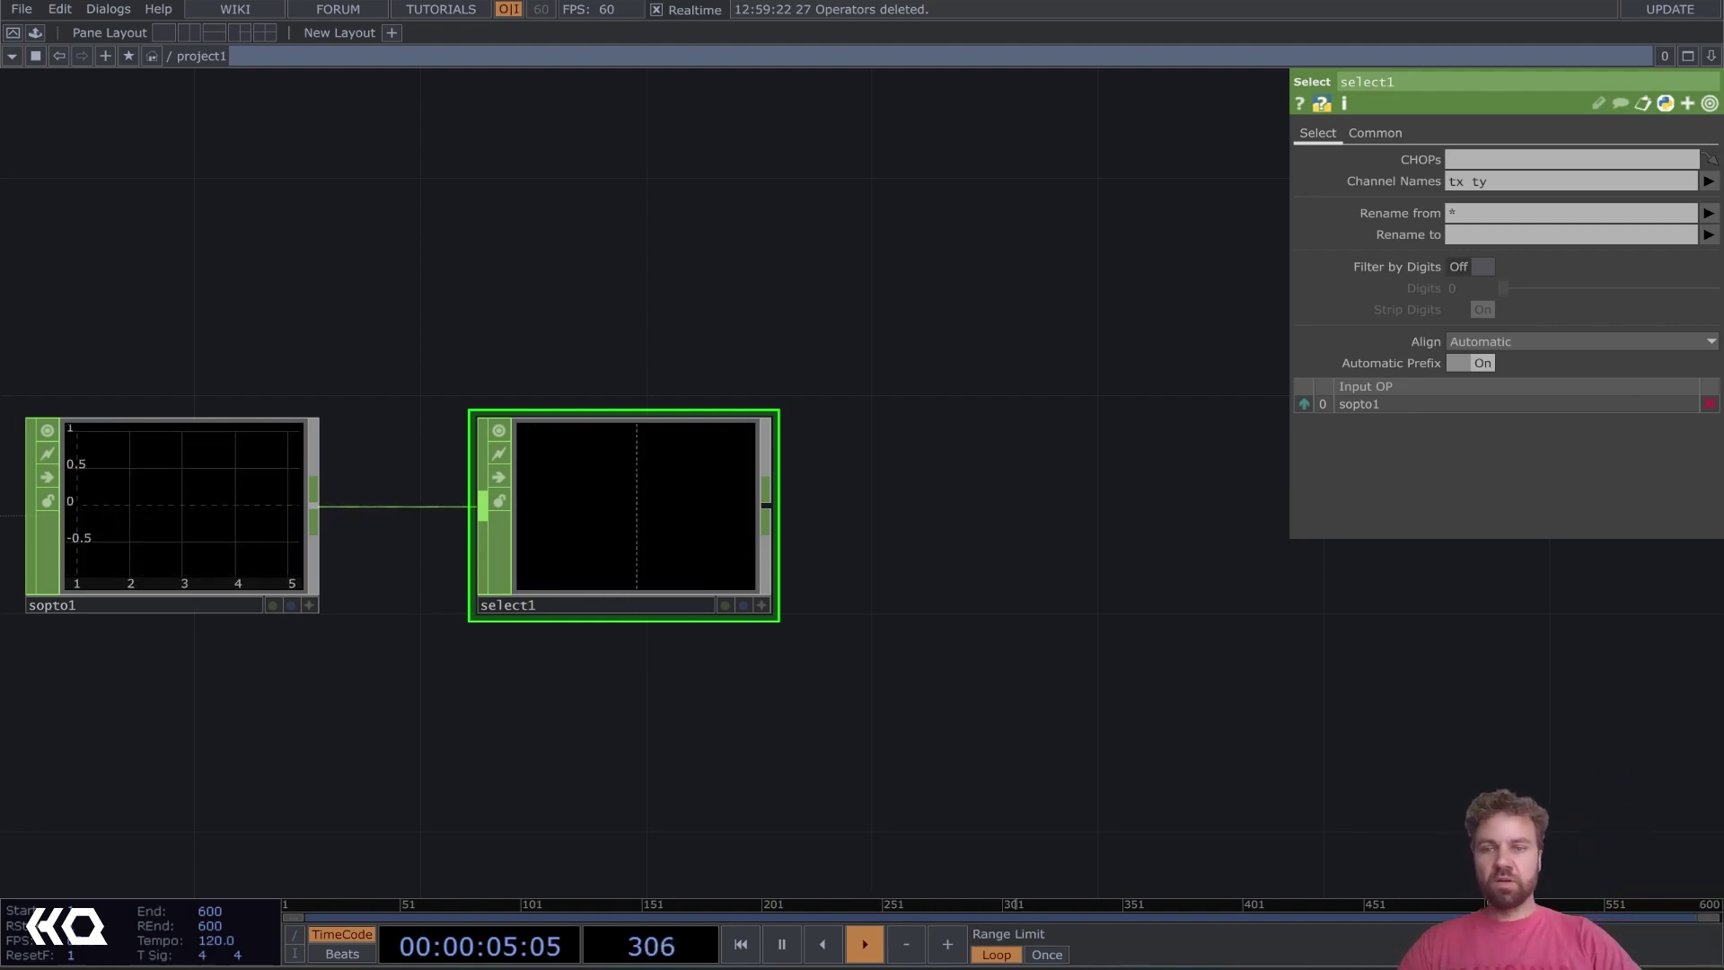
scroll(828, 616, down, 5)
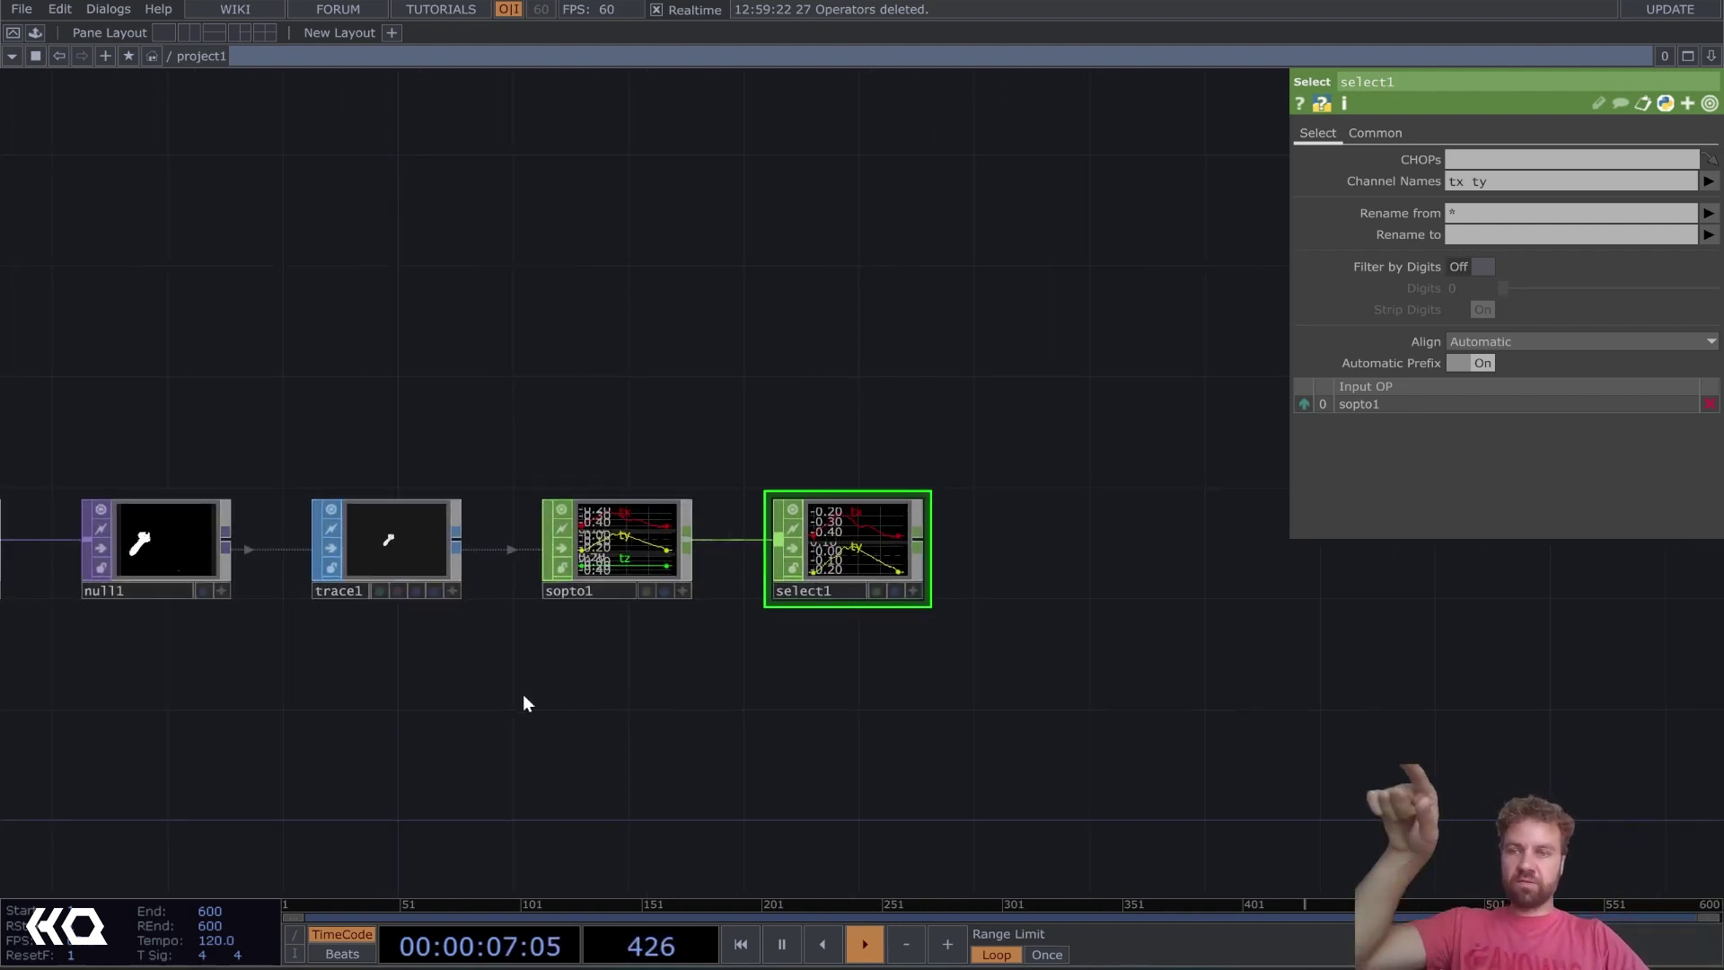
scroll(374, 565, up, 5)
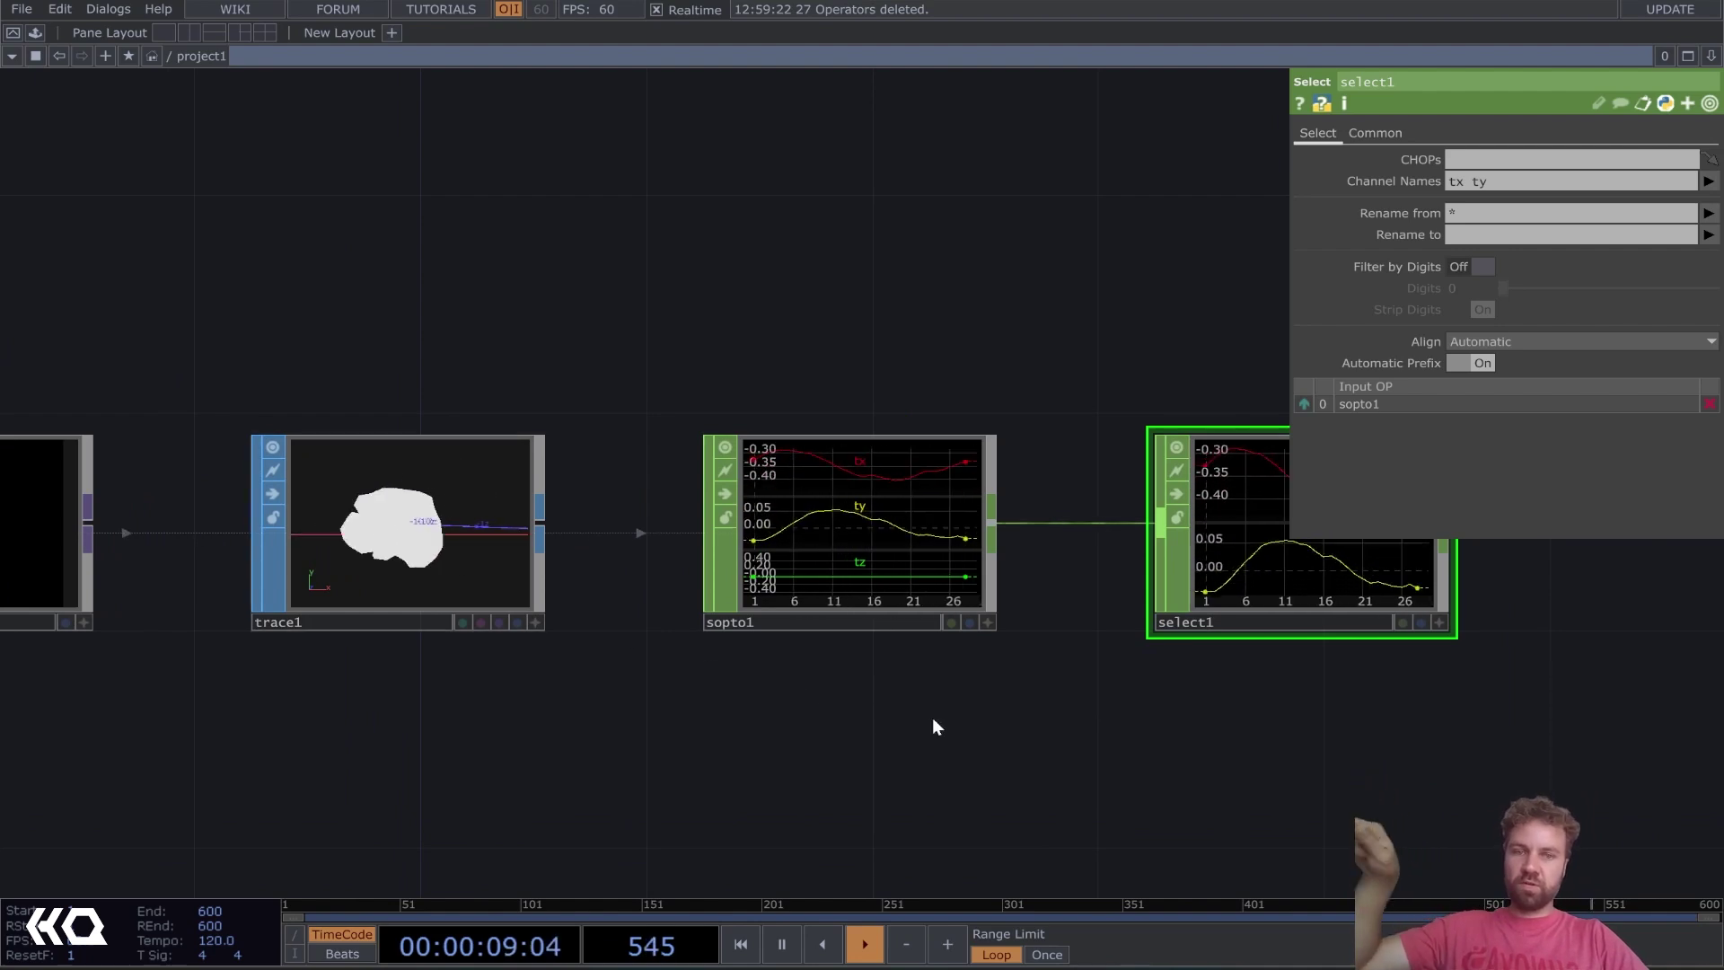
drag(935, 720, 431, 705)
drag(839, 696, 590, 693)
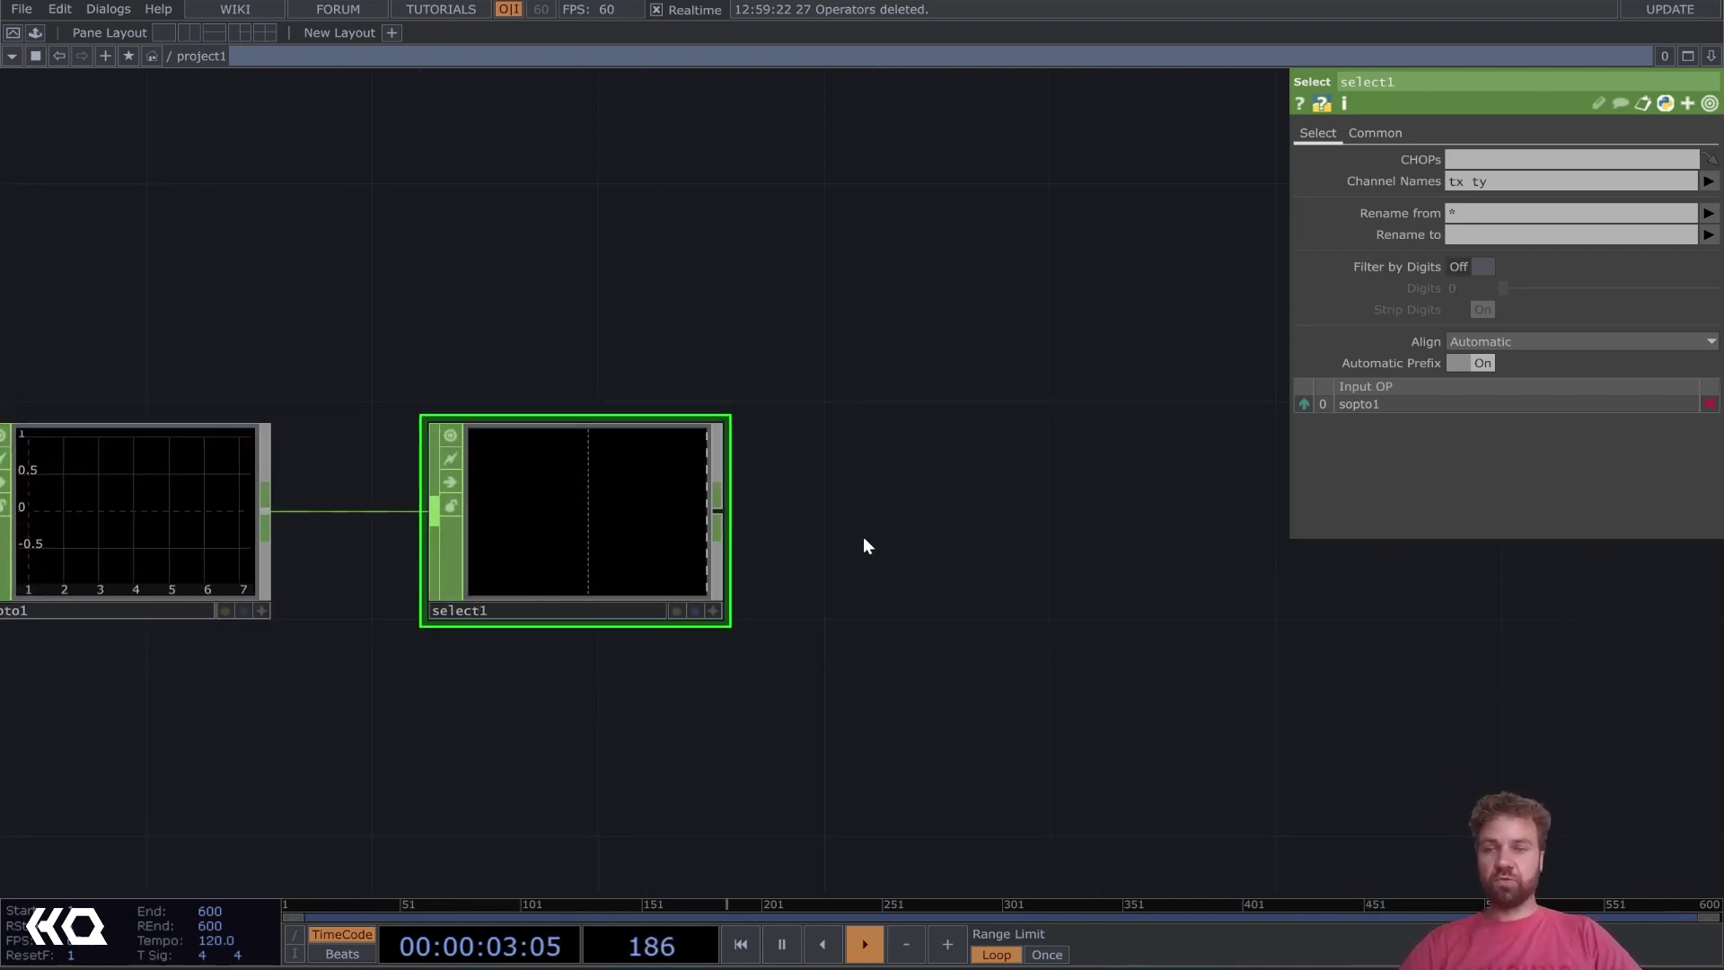
click(719, 521)
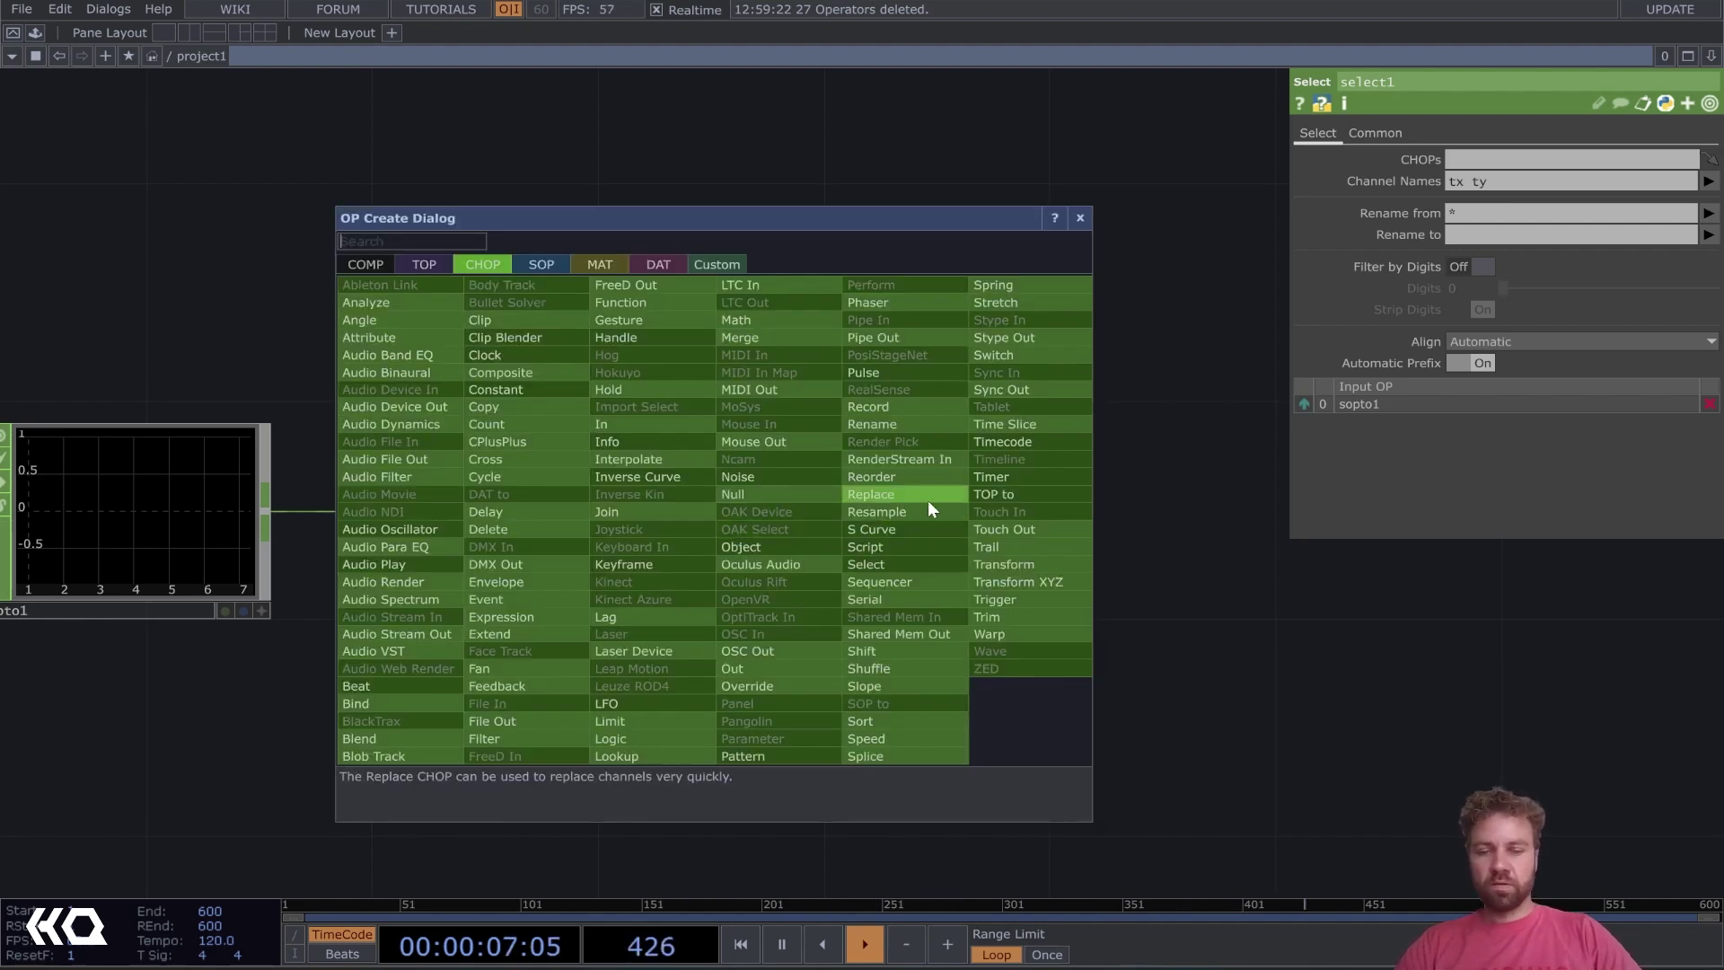
Add filter1, a Gaussian Filter CHOP with Filter Width 1, after select1
text(fil)
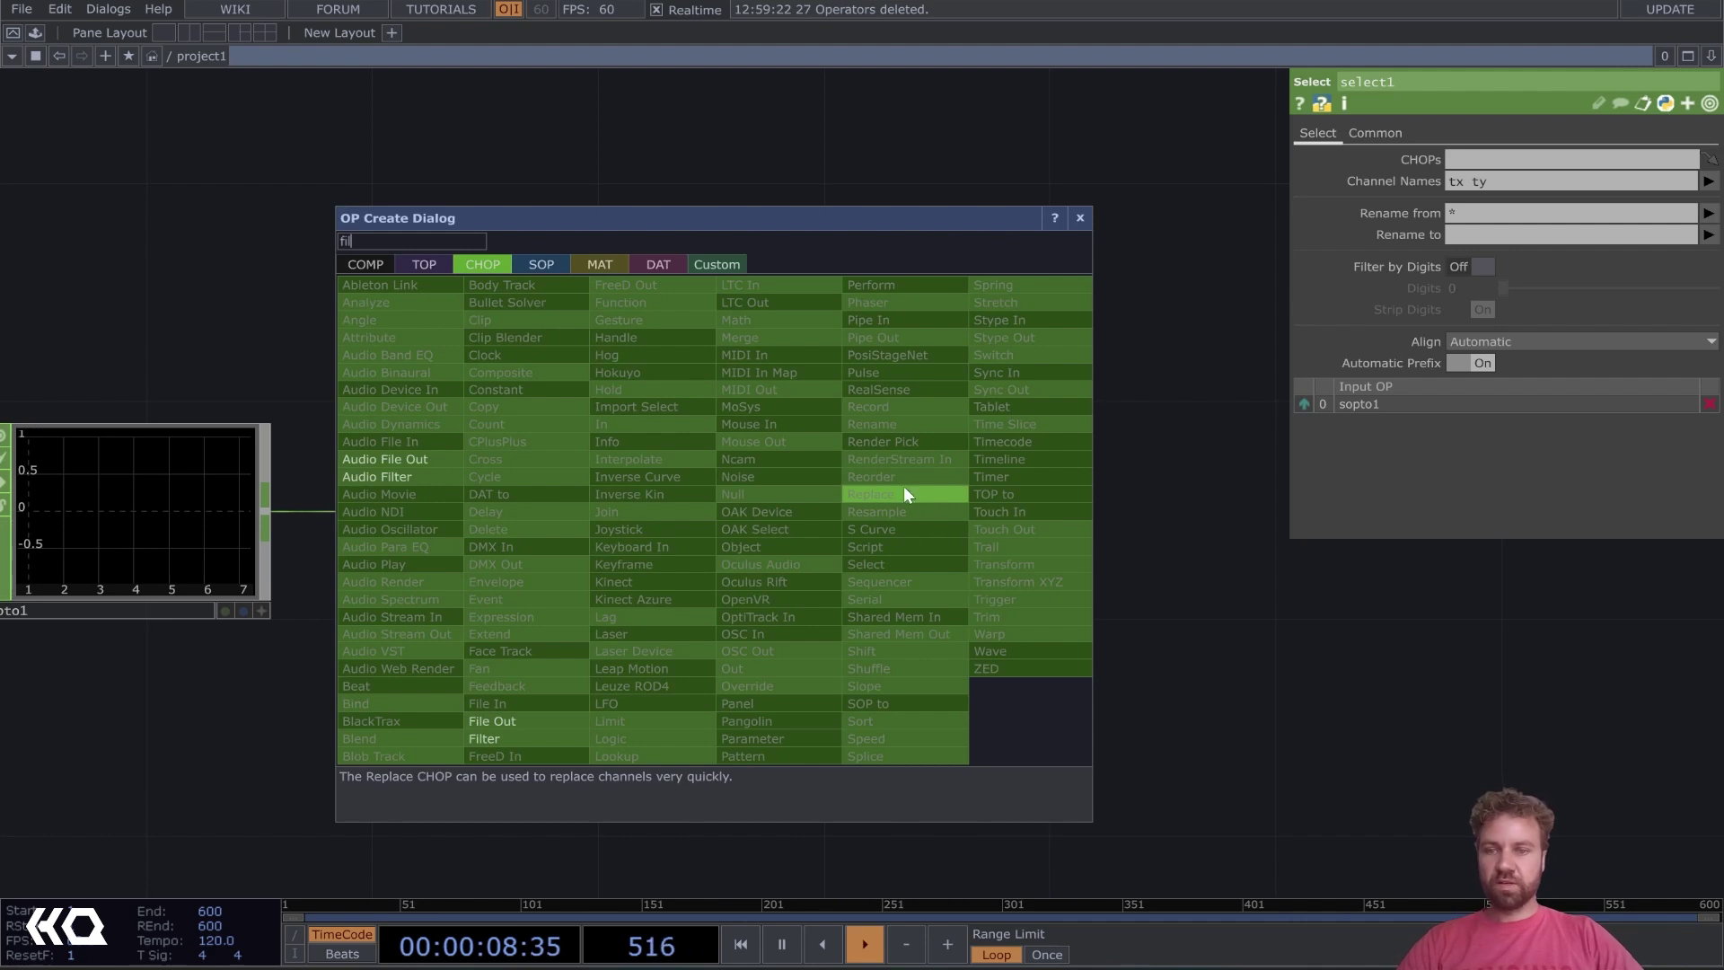
click(547, 736)
click(1010, 530)
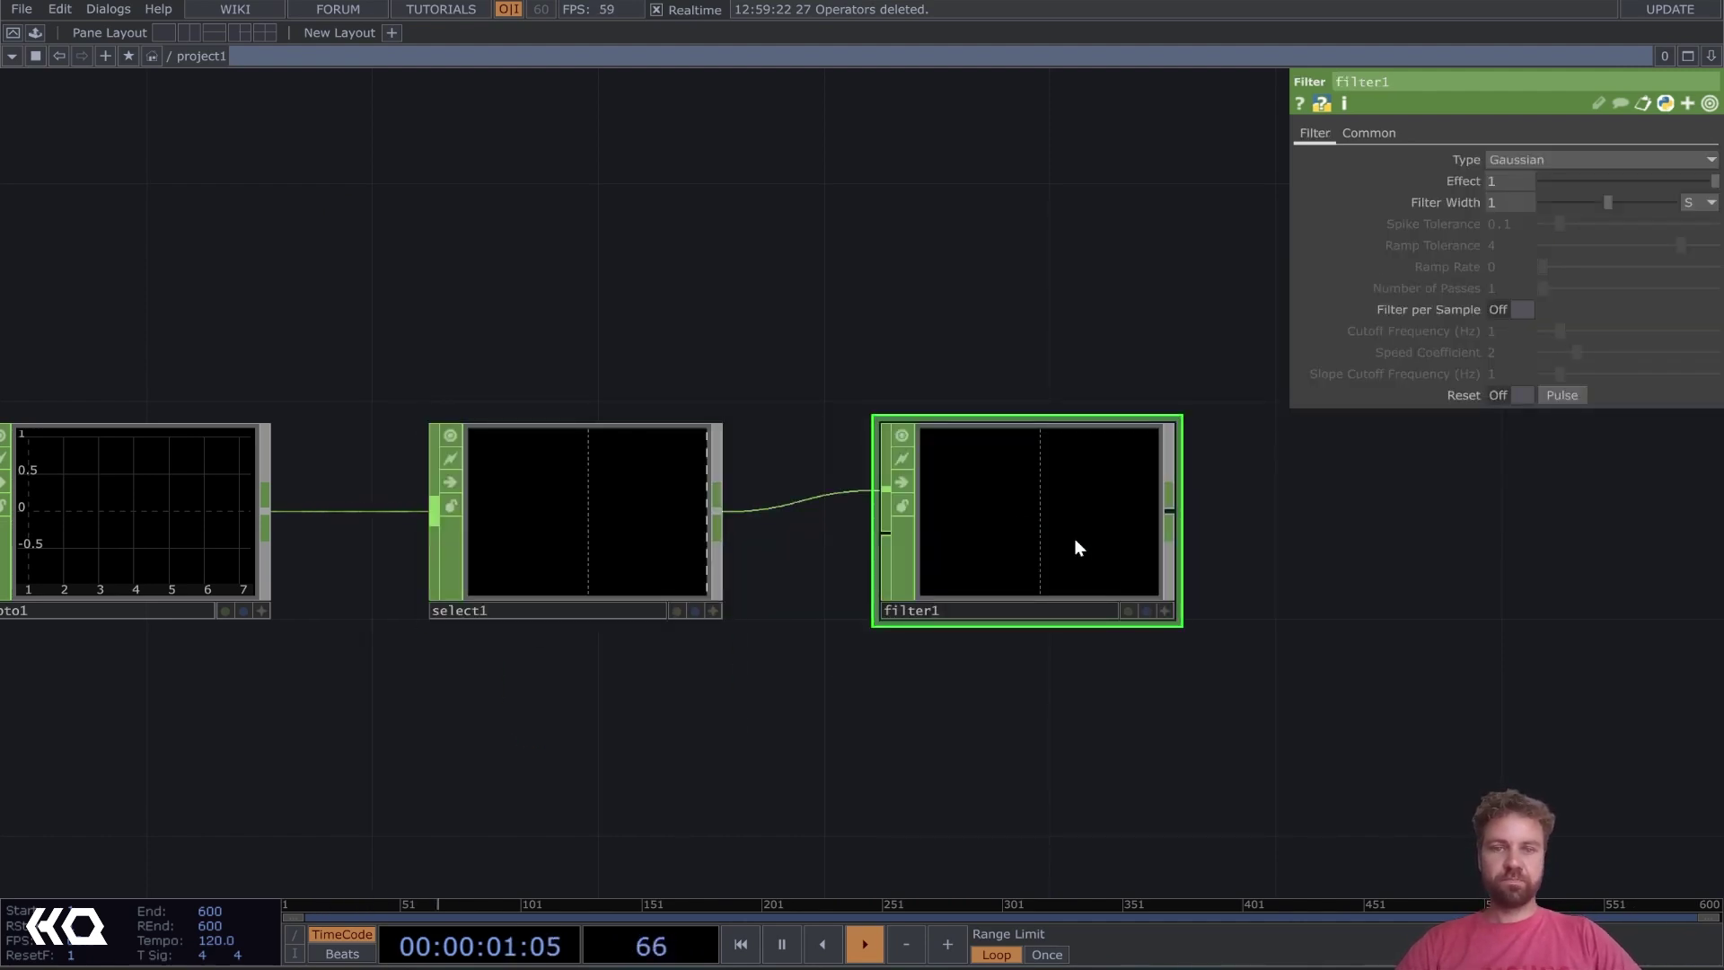
drag(1431, 639, 1269, 650)
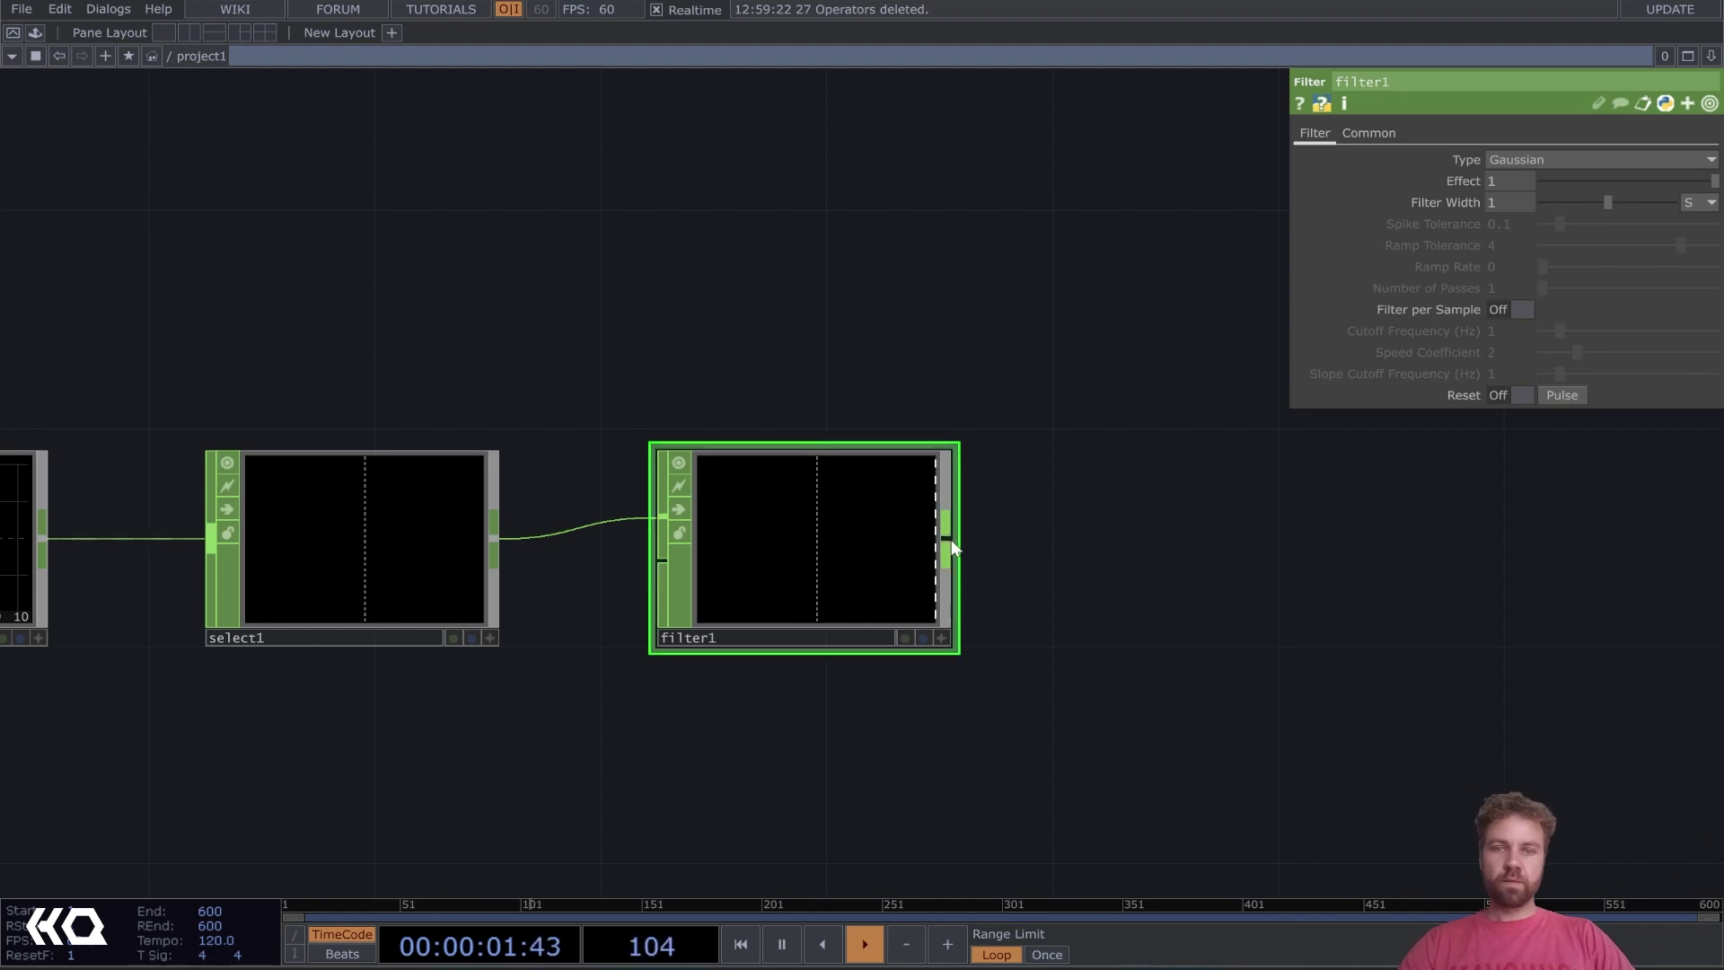
click(947, 540)
Add a Null CHOP, null2, after filter1 to carry the smoothed tx and ty values
text(null)
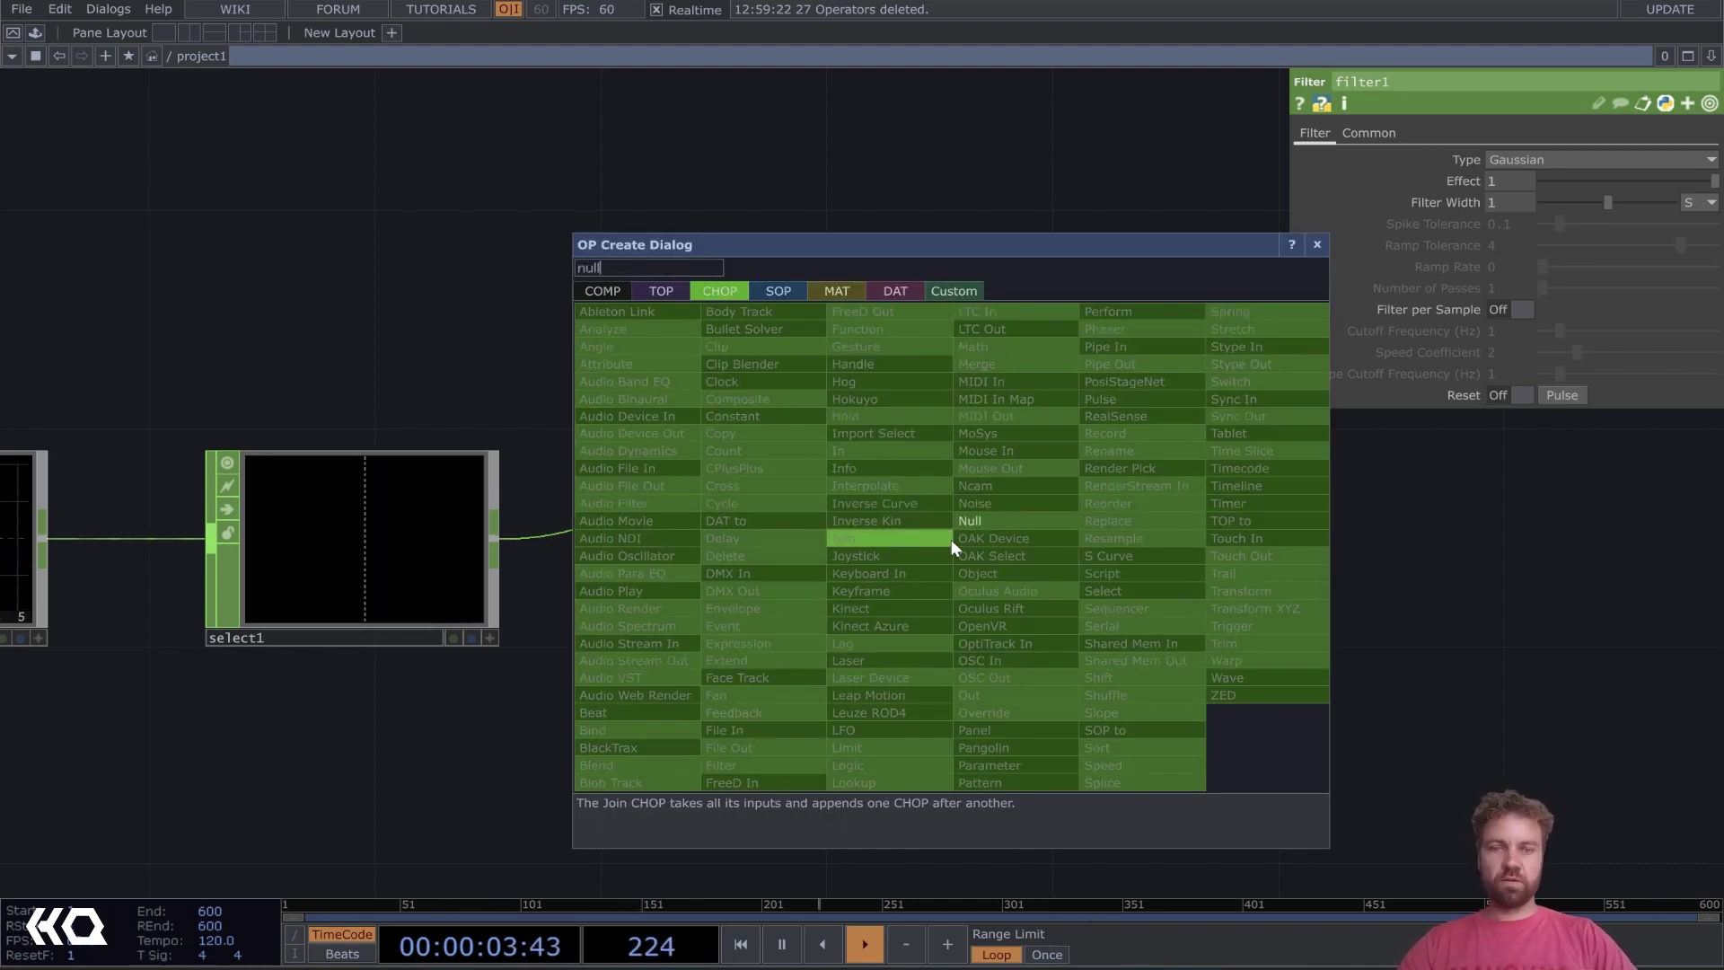
click(988, 521)
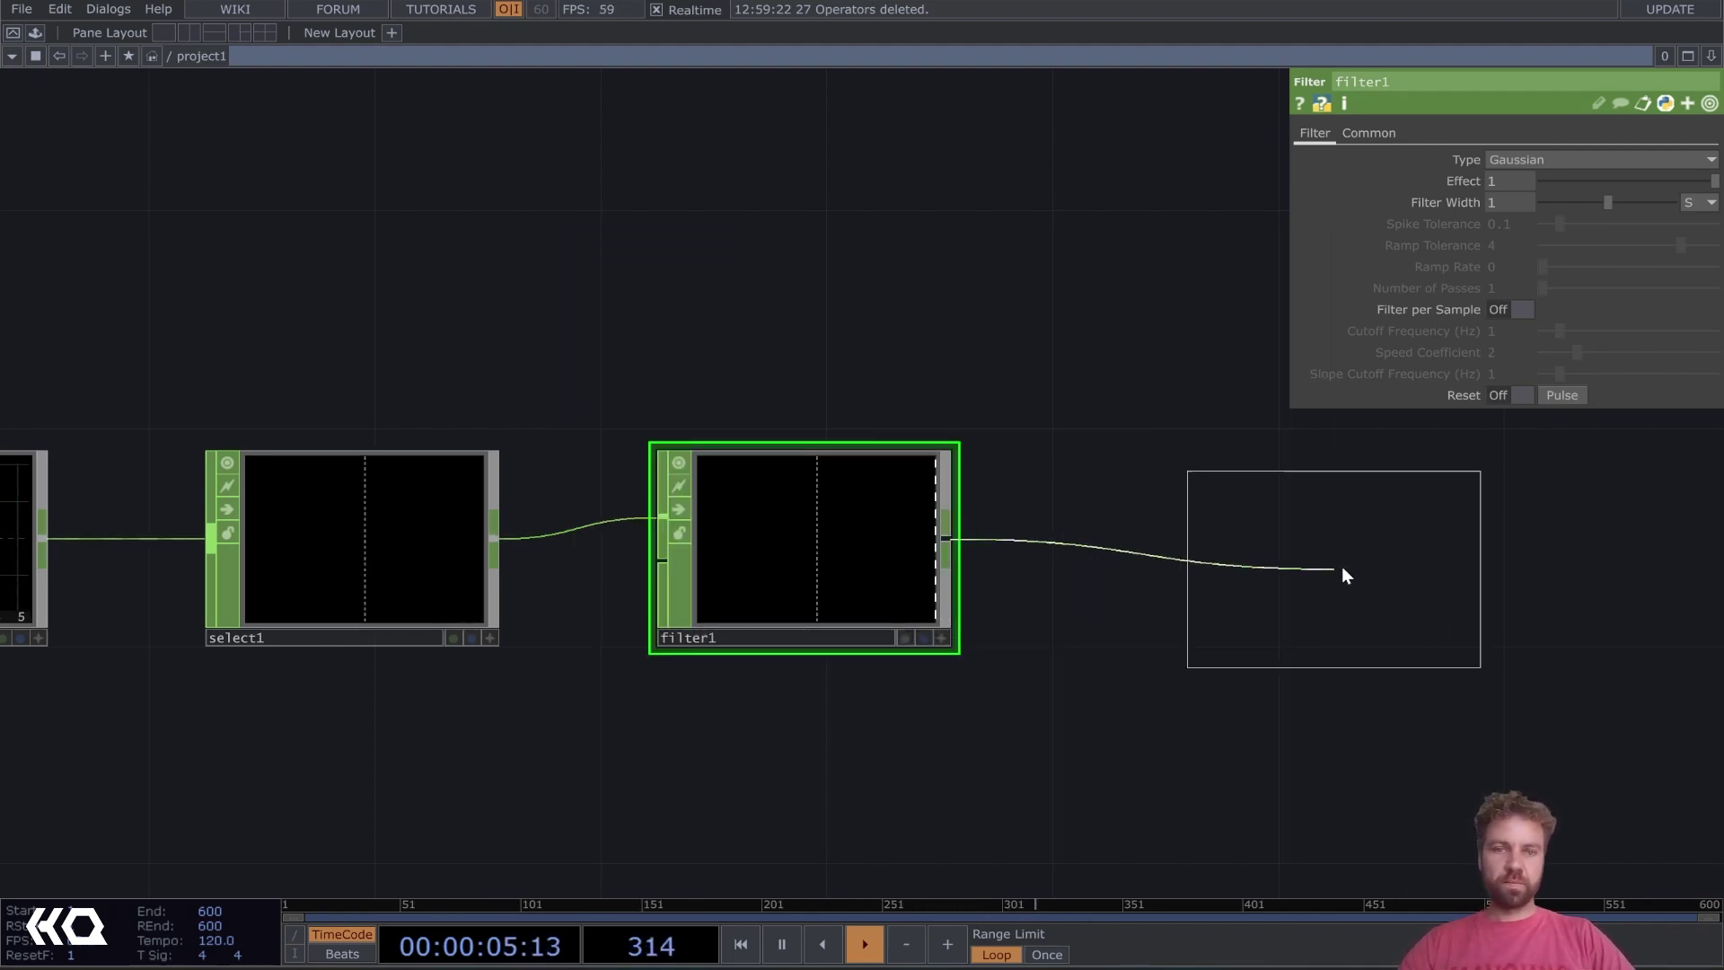
click(1397, 546)
scroll(1248, 686, down, 3)
scroll(1119, 708, up, 2)
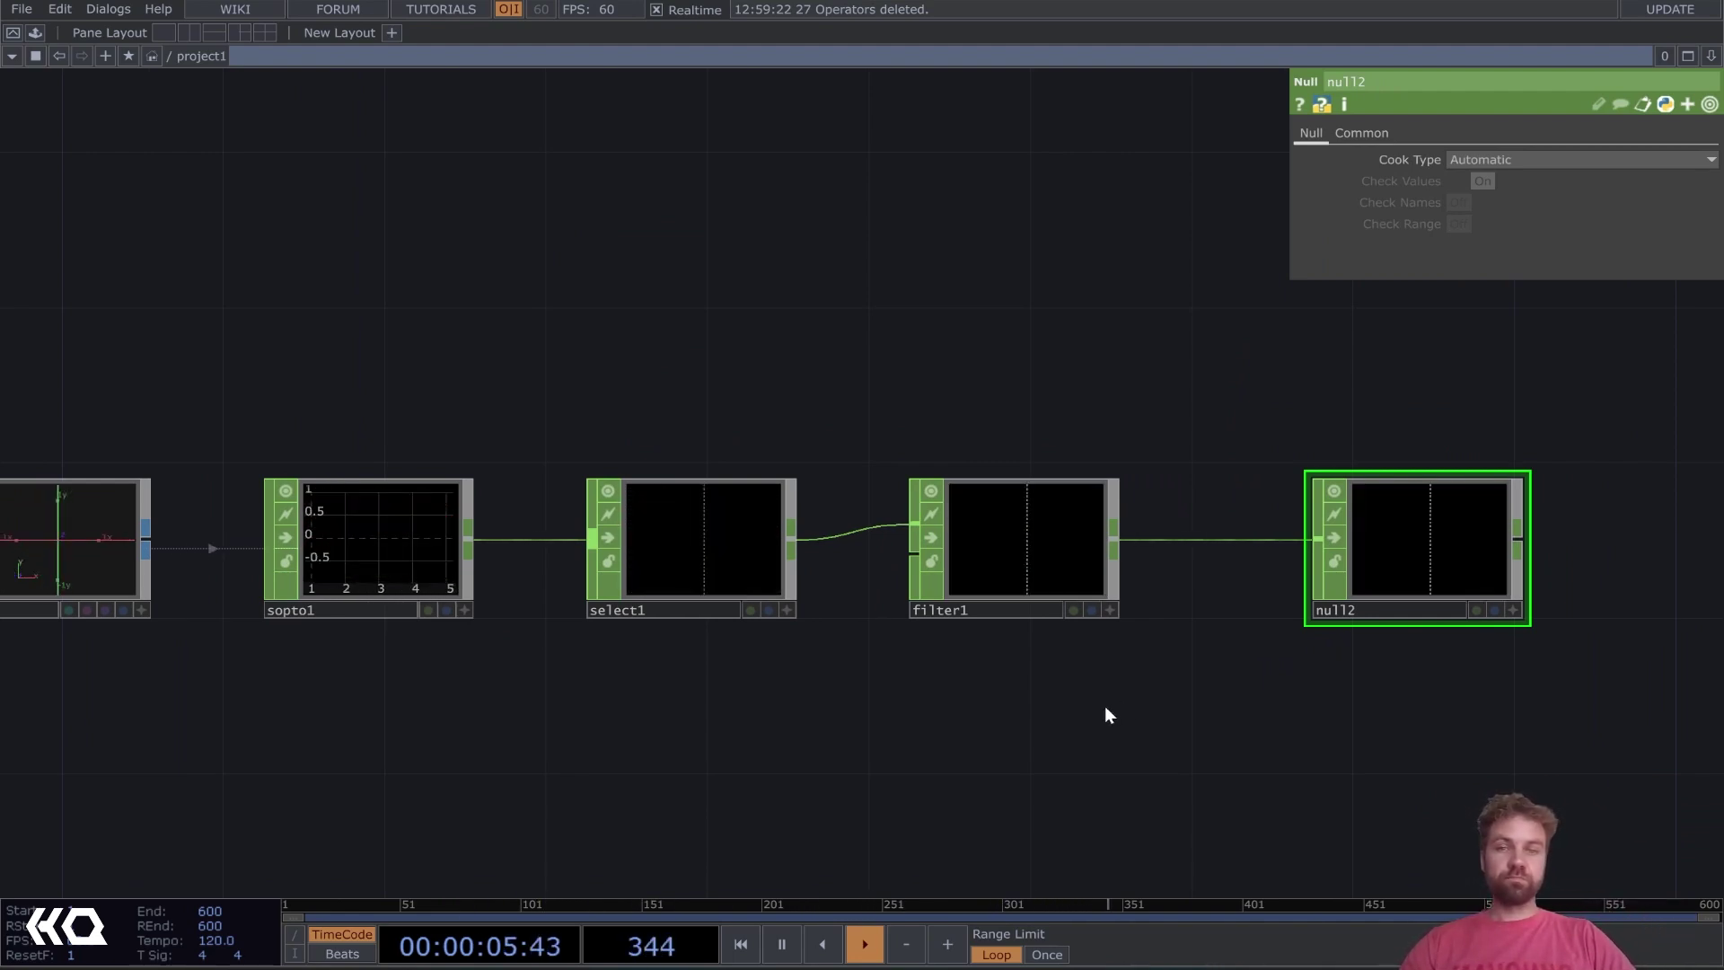
Add a Sphere SOP, sphere1, below the tracking chain
key(h)
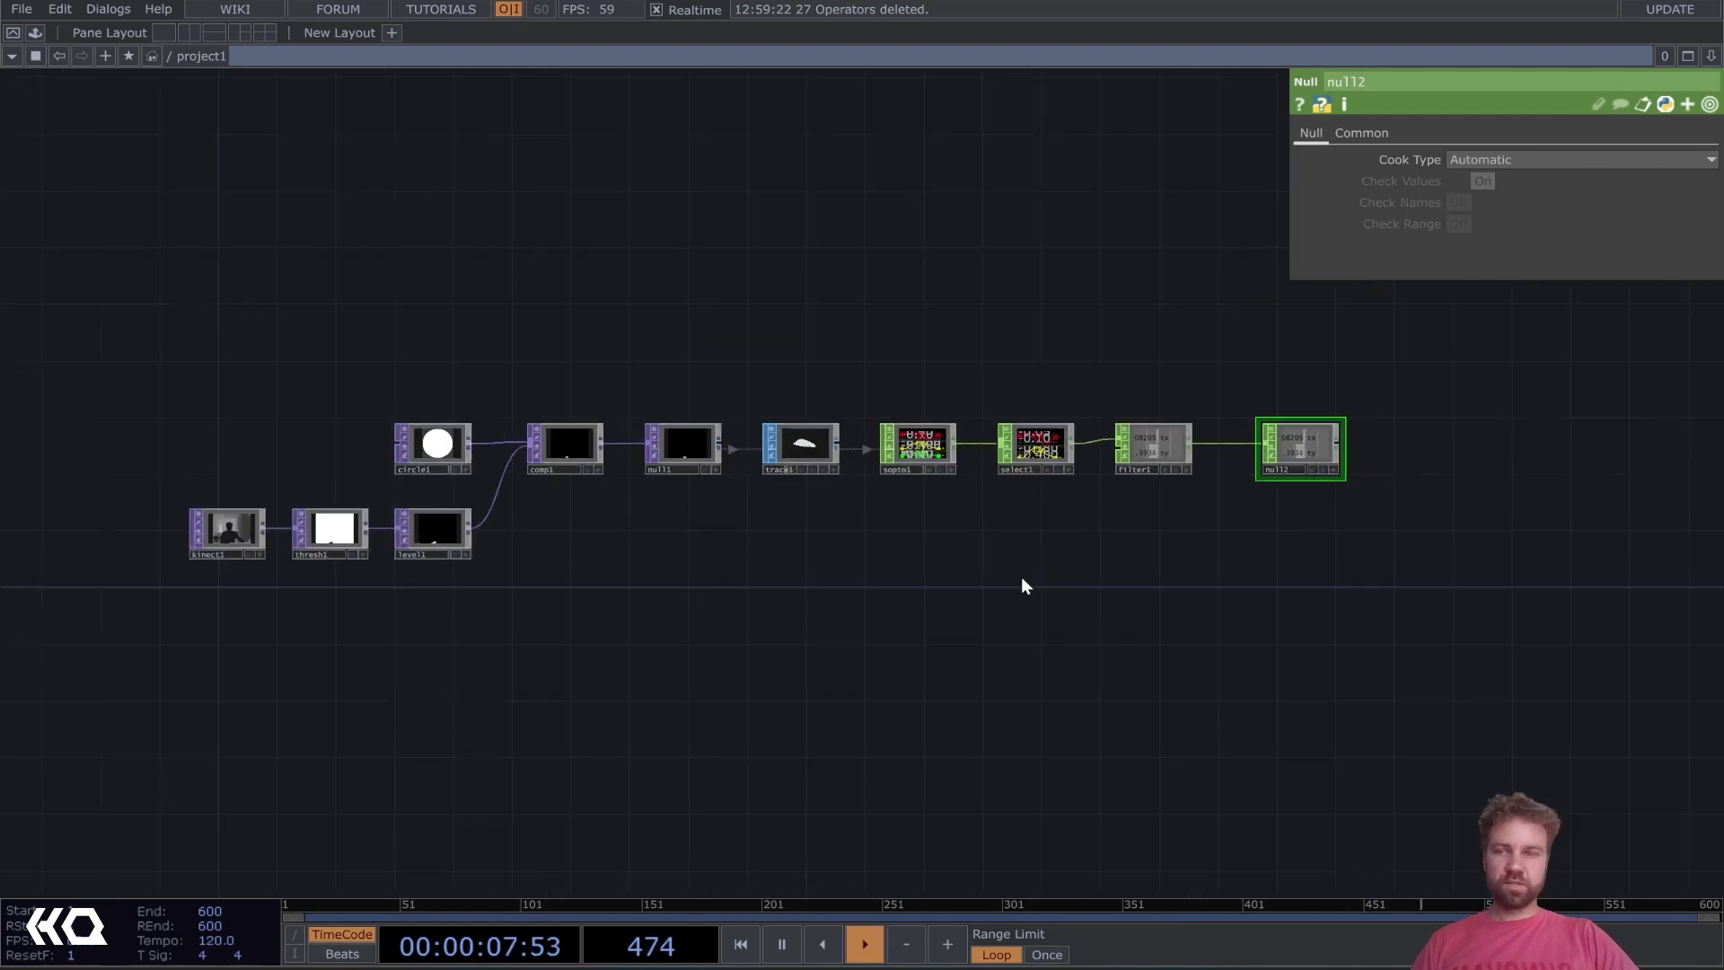
key(Tab)
click(508, 384)
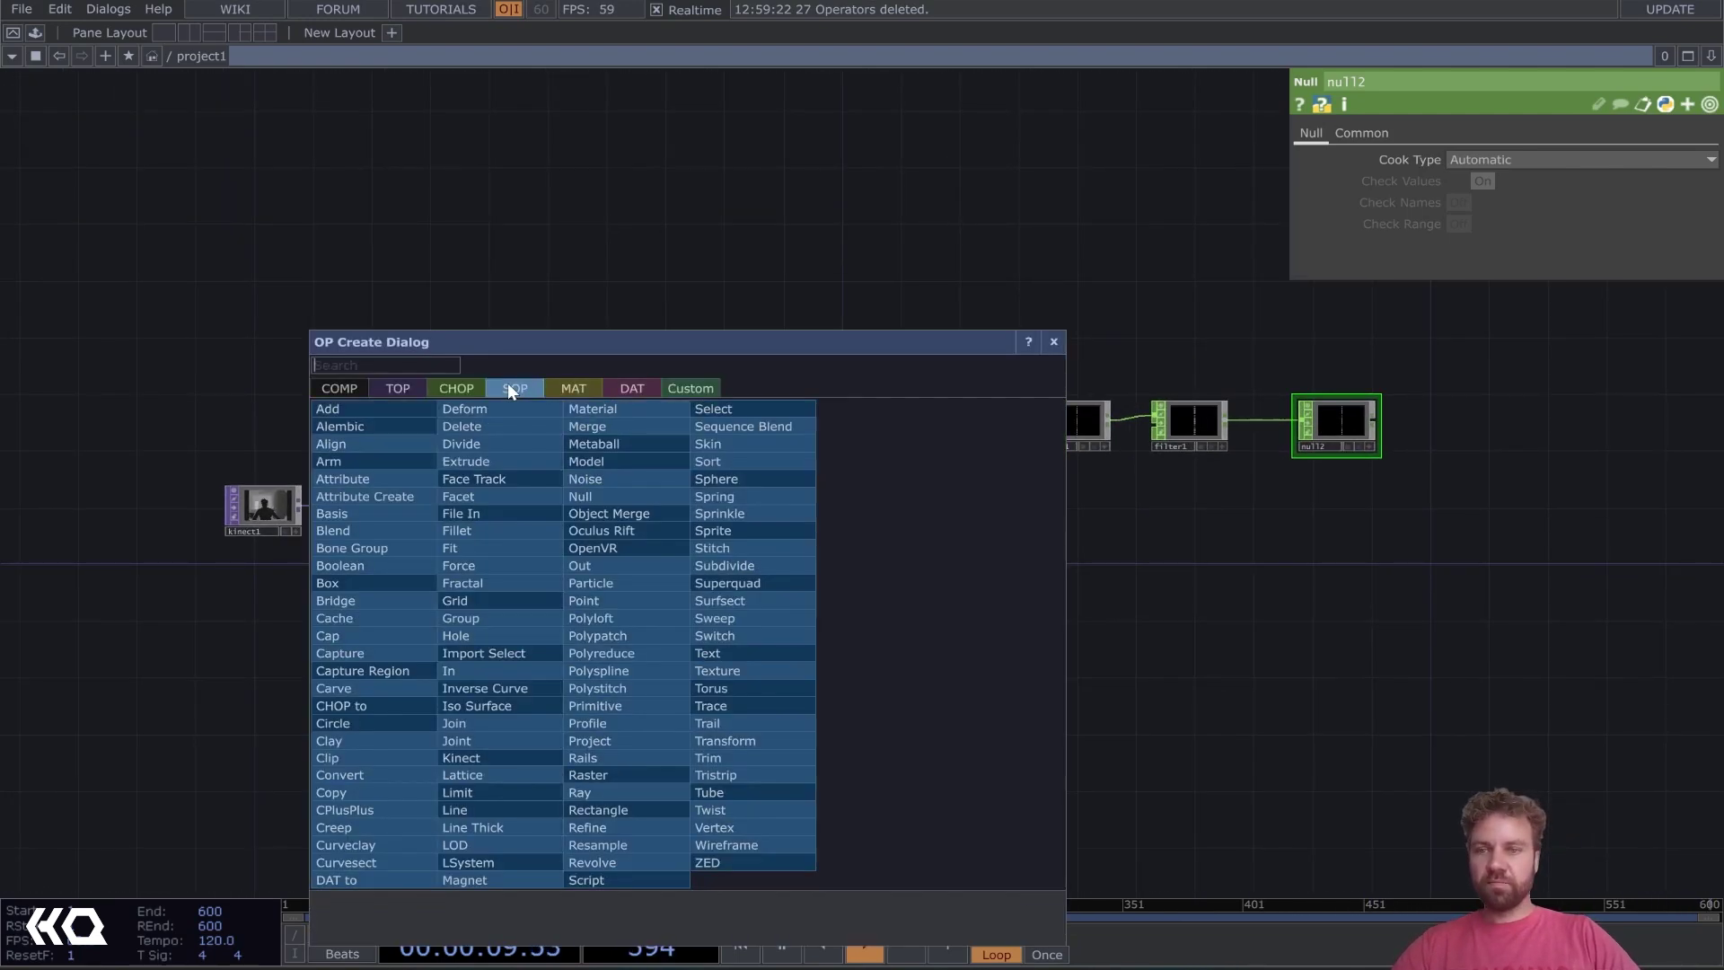
text(sph)
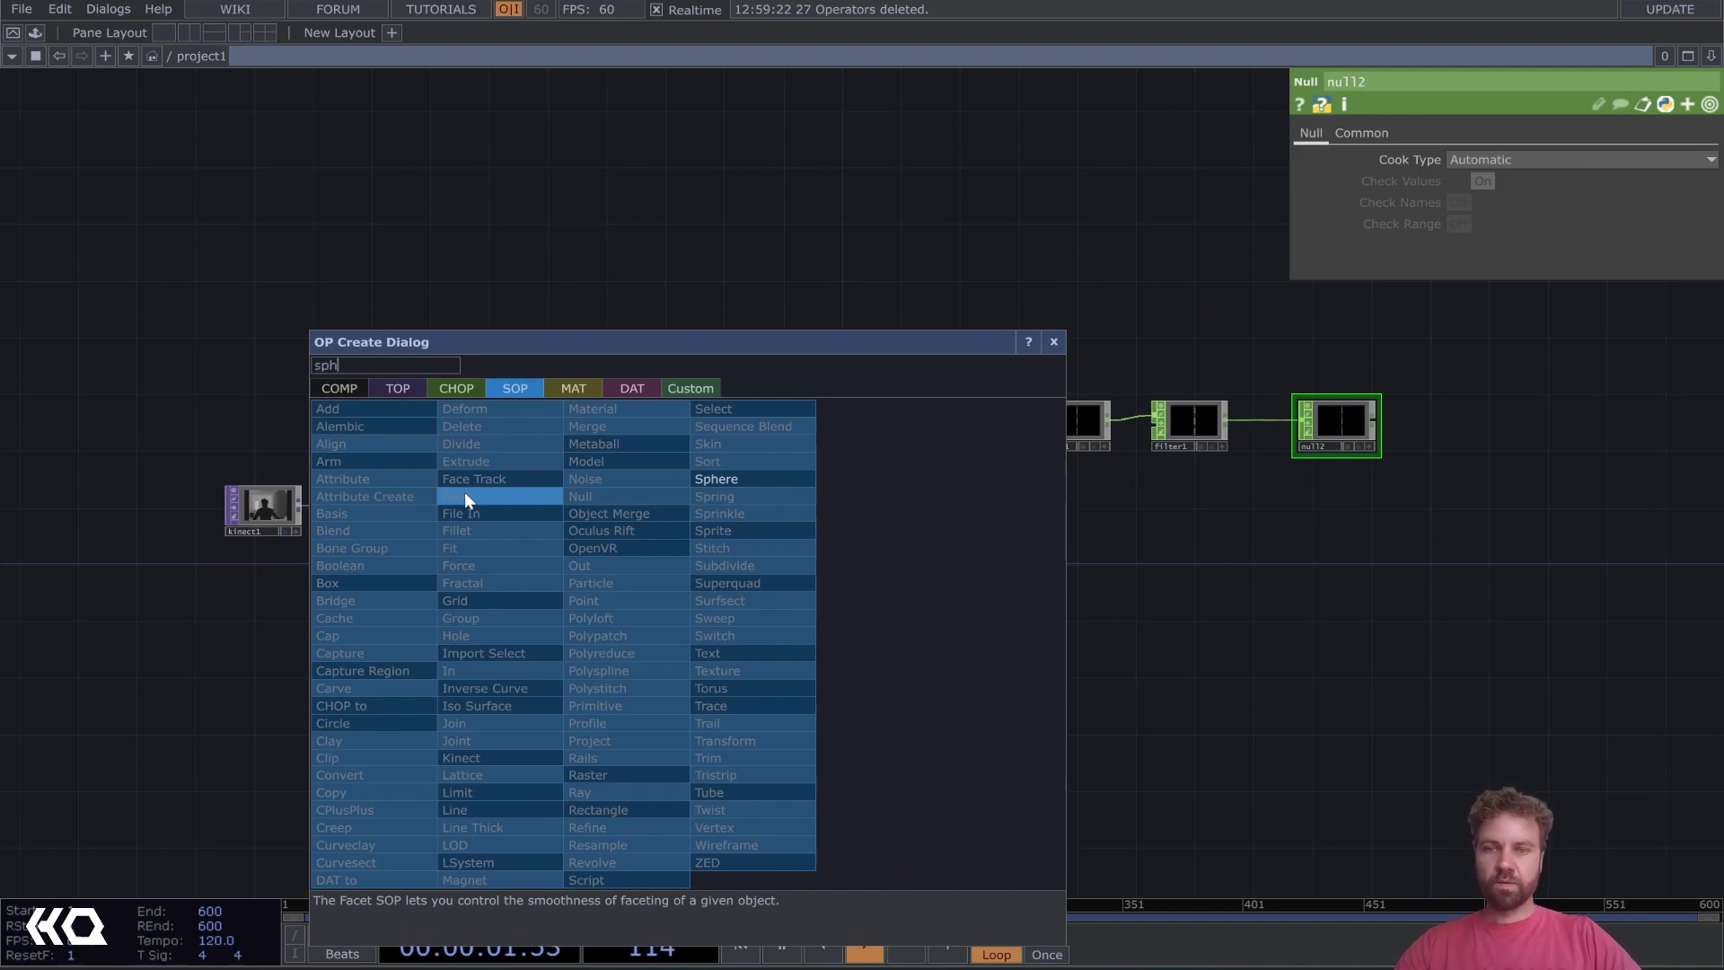
click(733, 476)
click(591, 627)
scroll(591, 628, up, 4)
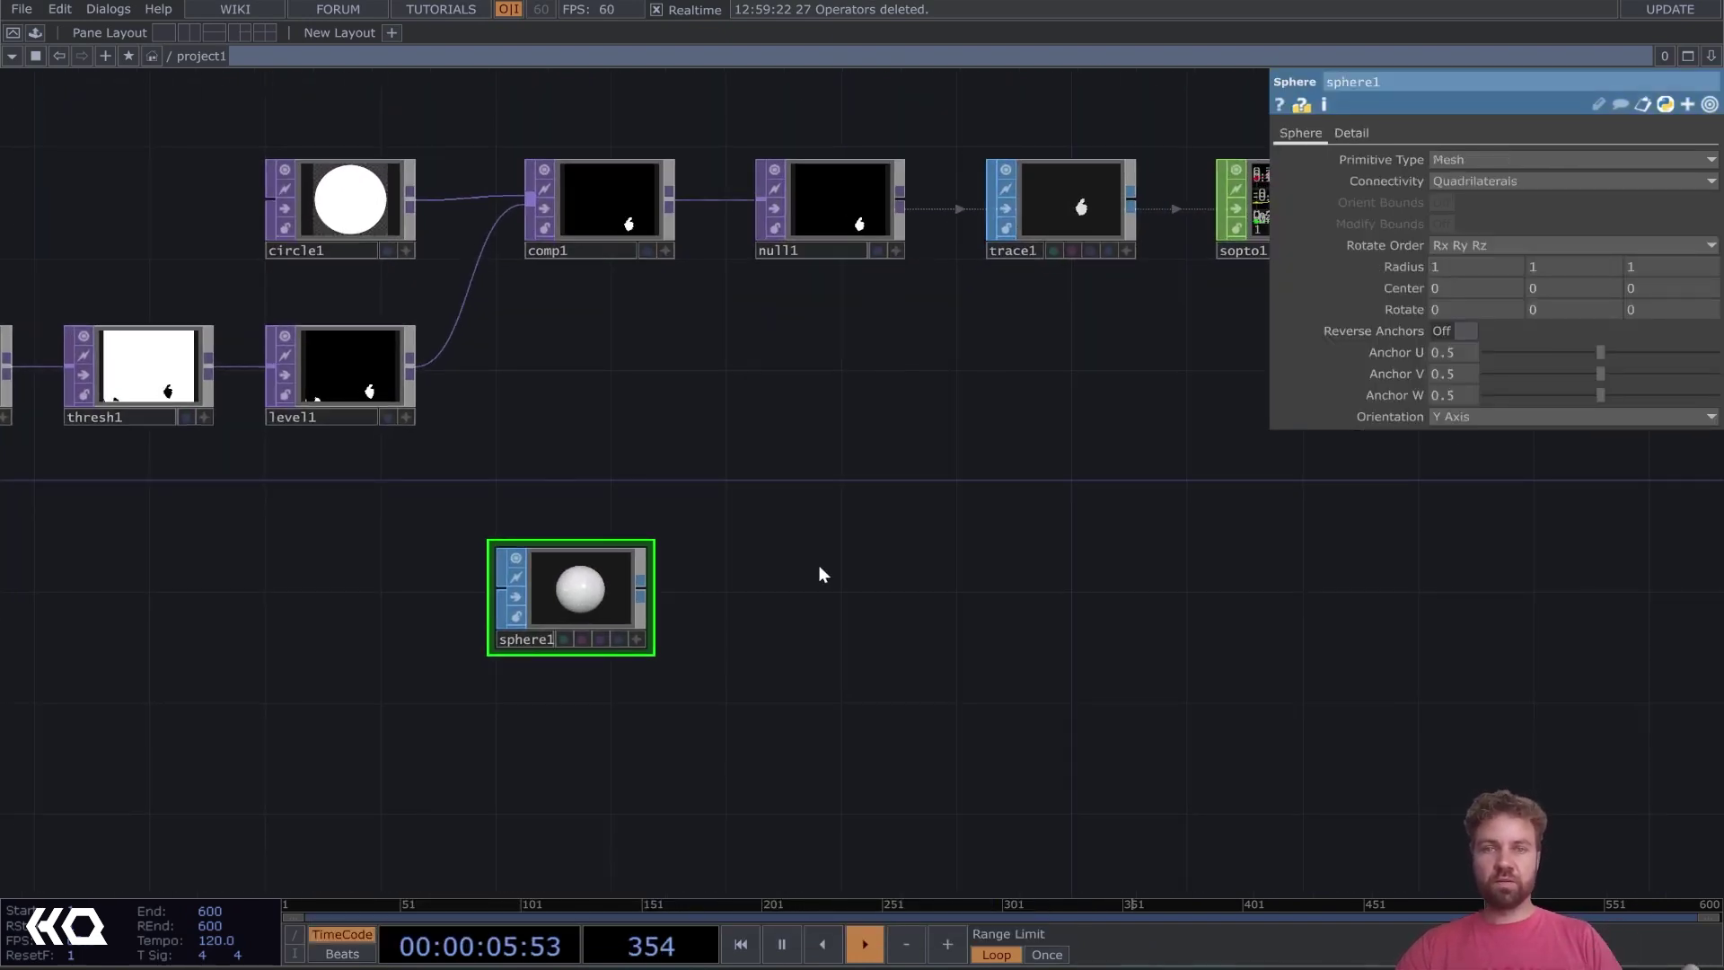
drag(805, 682, 804, 585)
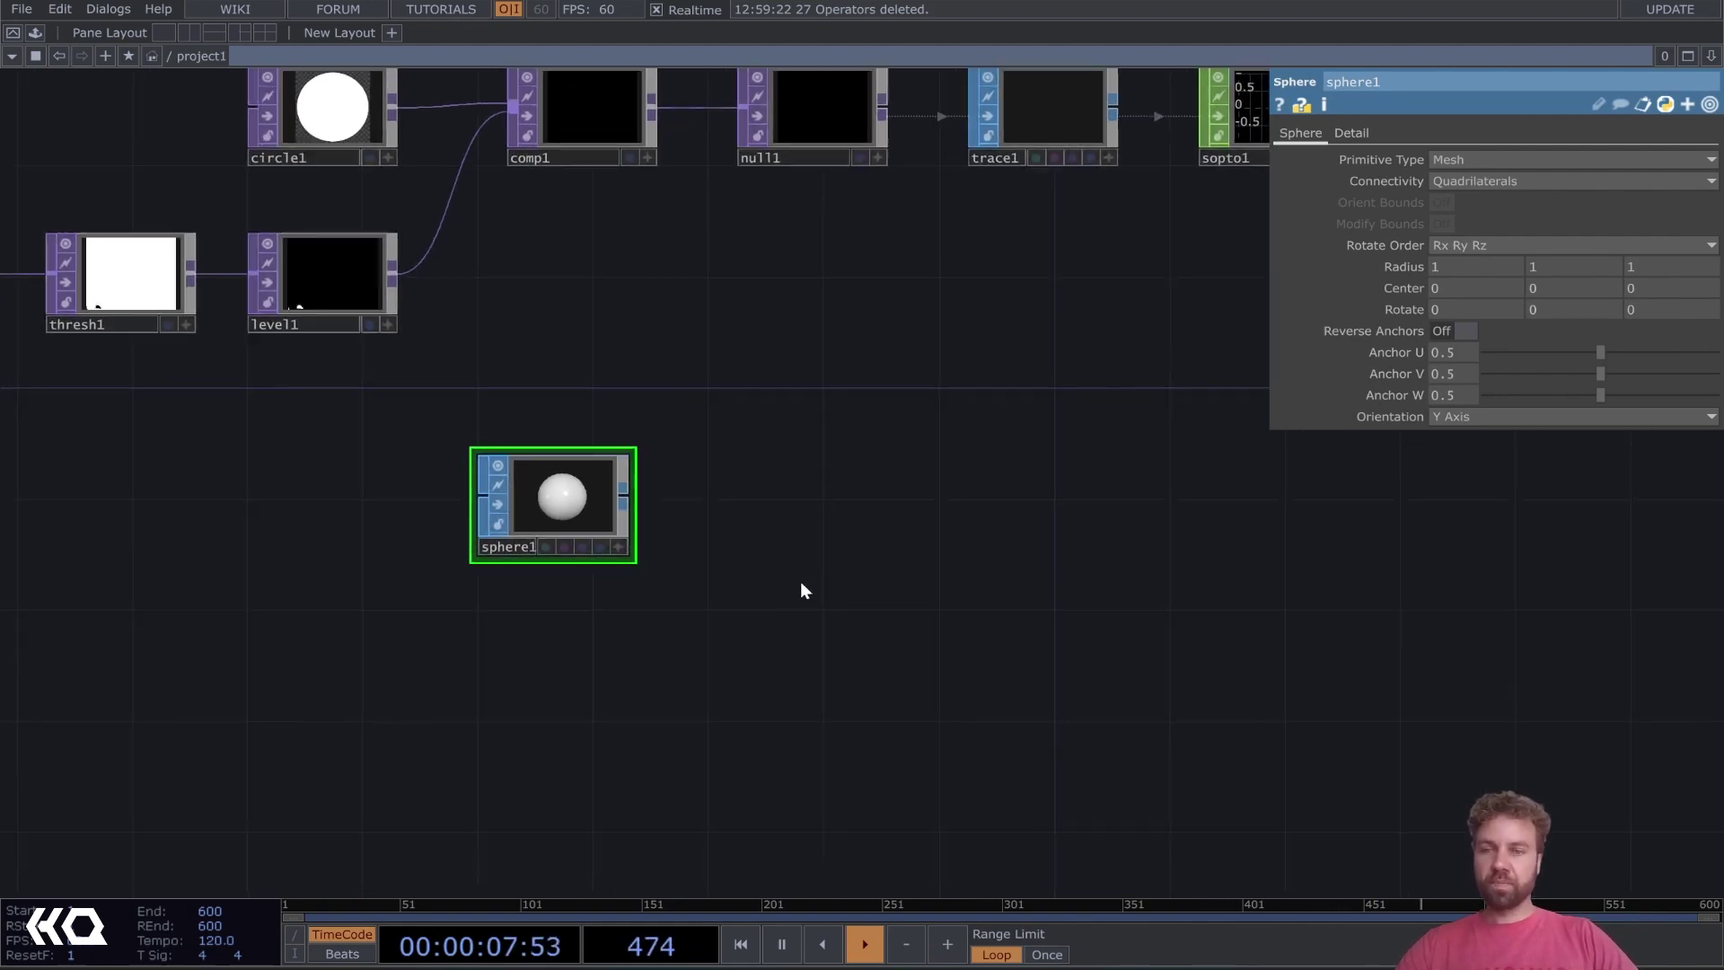
Append a Magnet SOP, magnet1, wired from sphere1's output
right_click(627, 484)
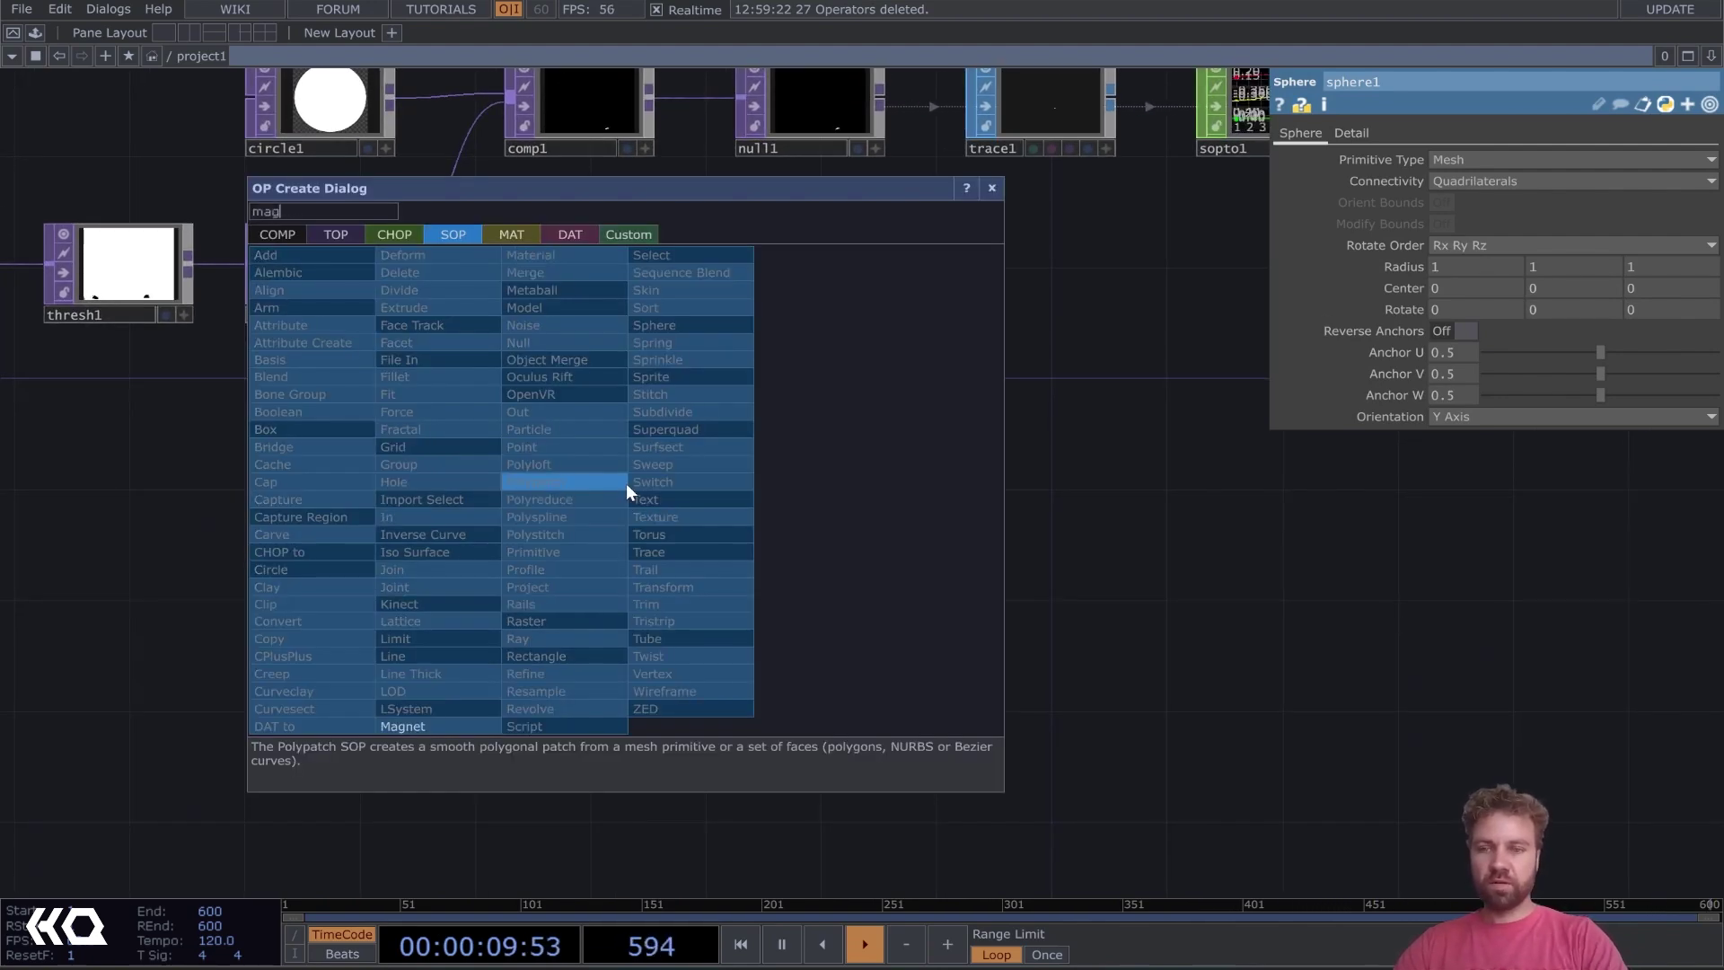
text(mag)
click(426, 726)
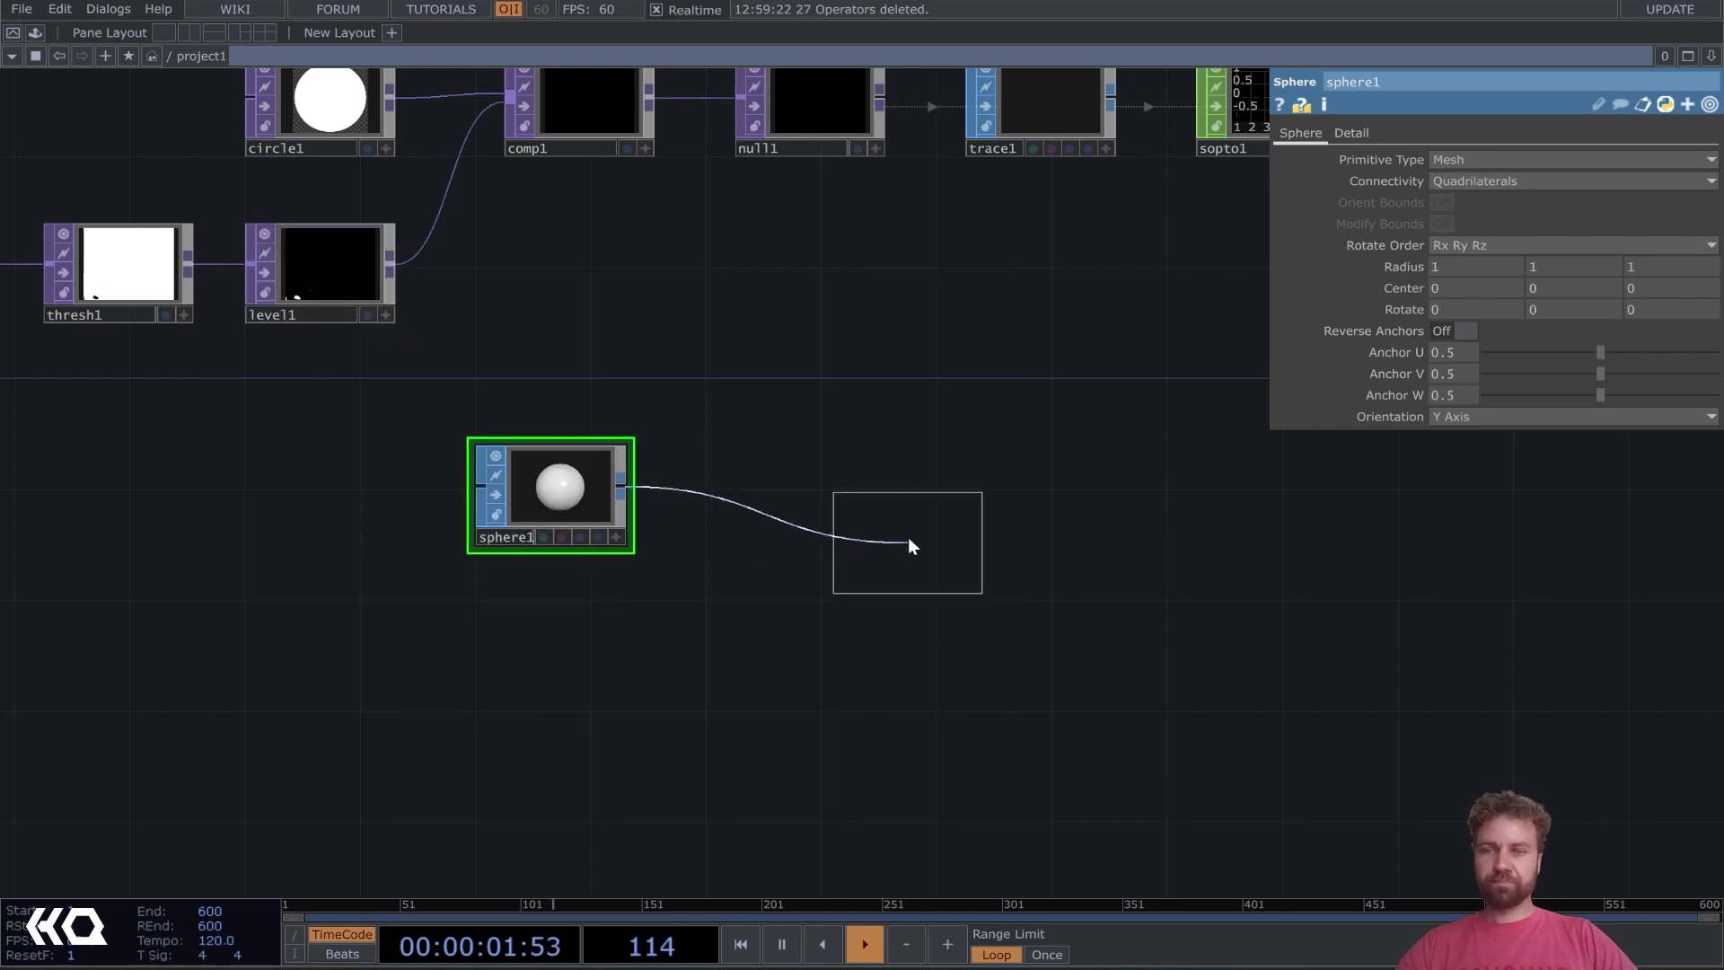
click(992, 485)
scroll(956, 597, up, 2)
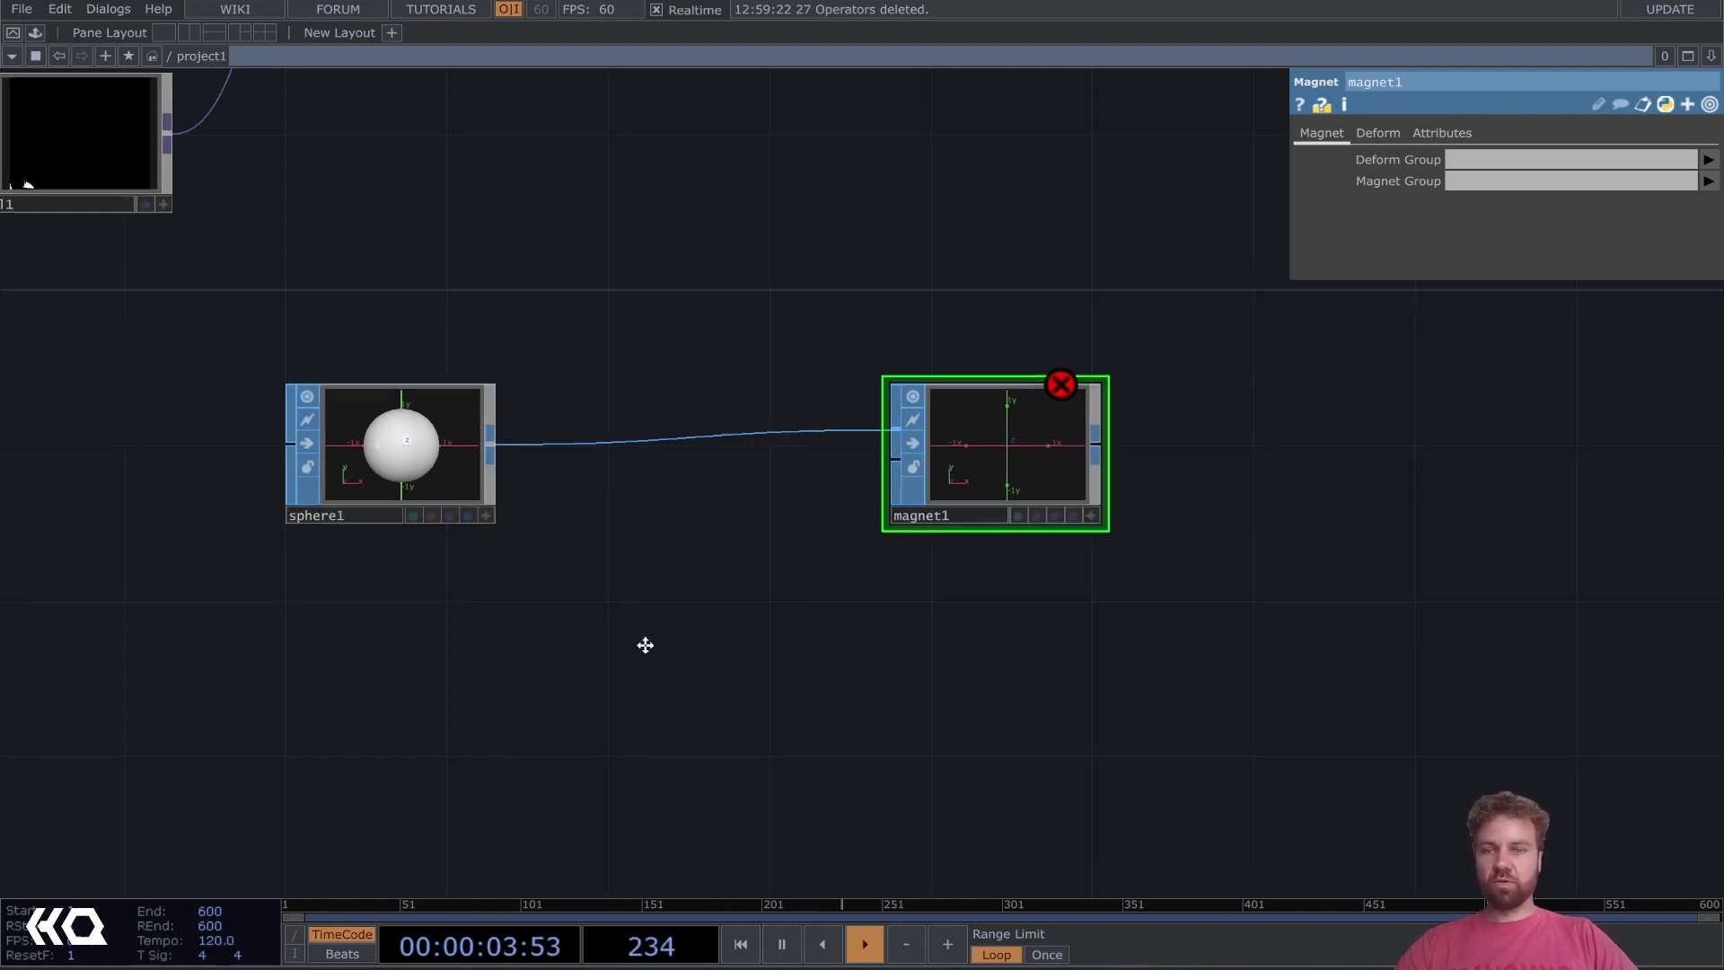
drag(381, 713, 483, 620)
key(Tab)
Add metaball1 feeding transform1, and wire transform1 into magnet1's second input
text(meta)
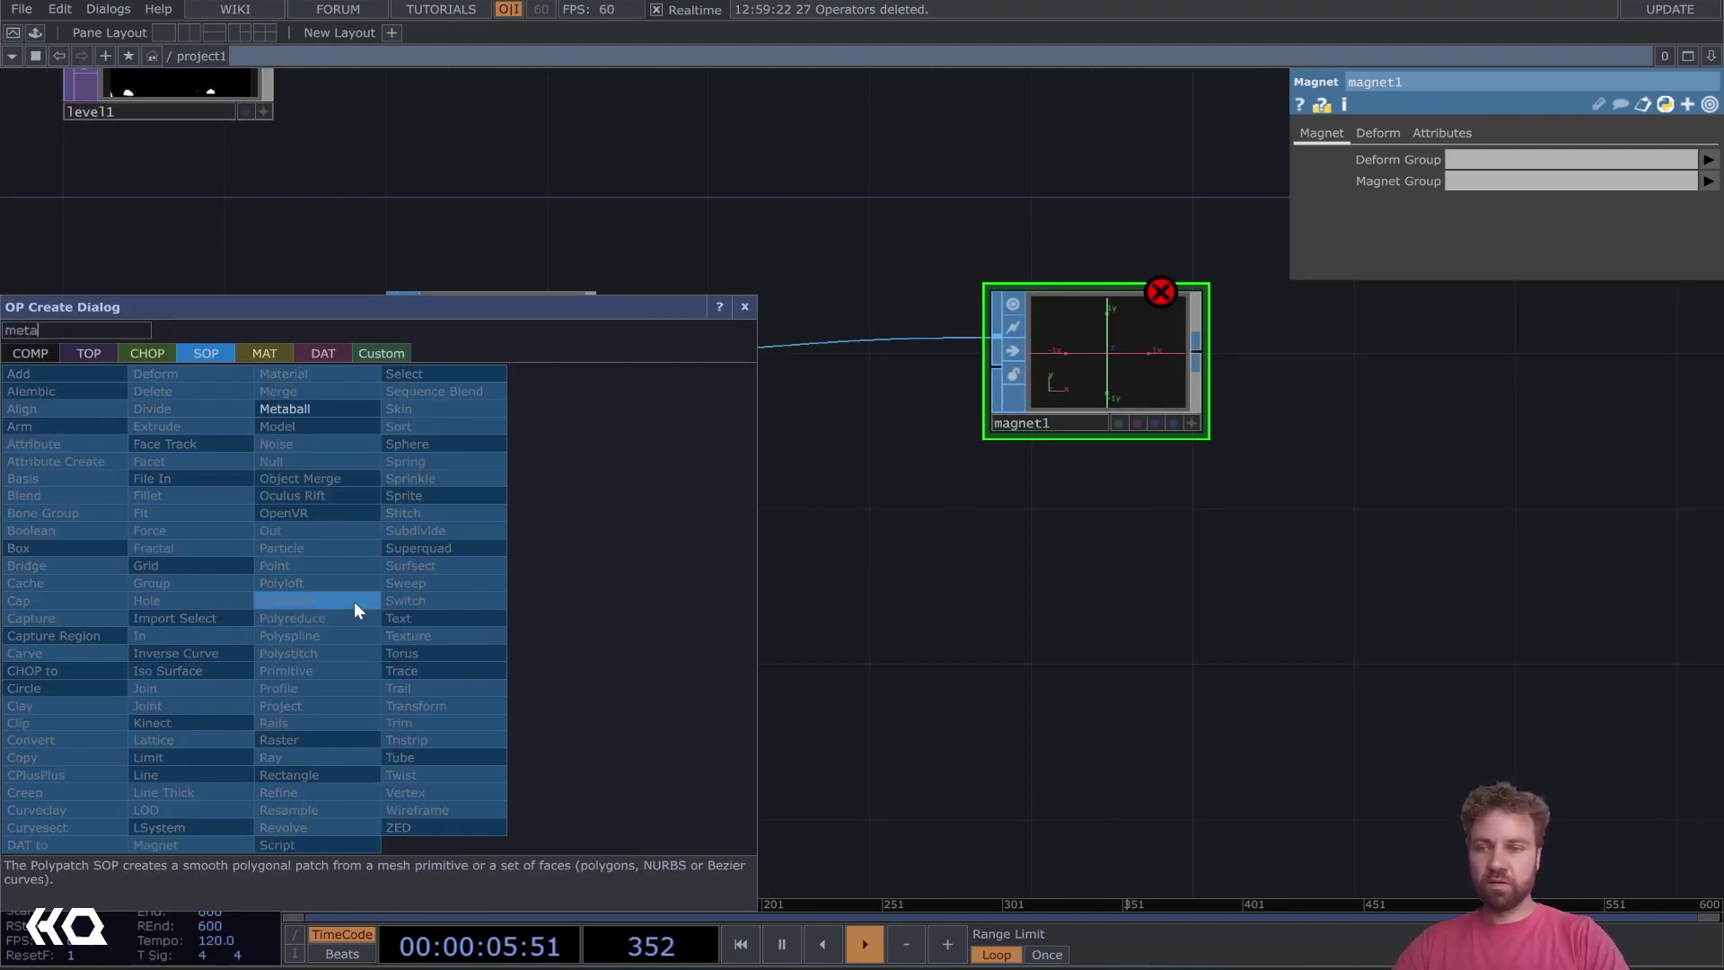
click(321, 406)
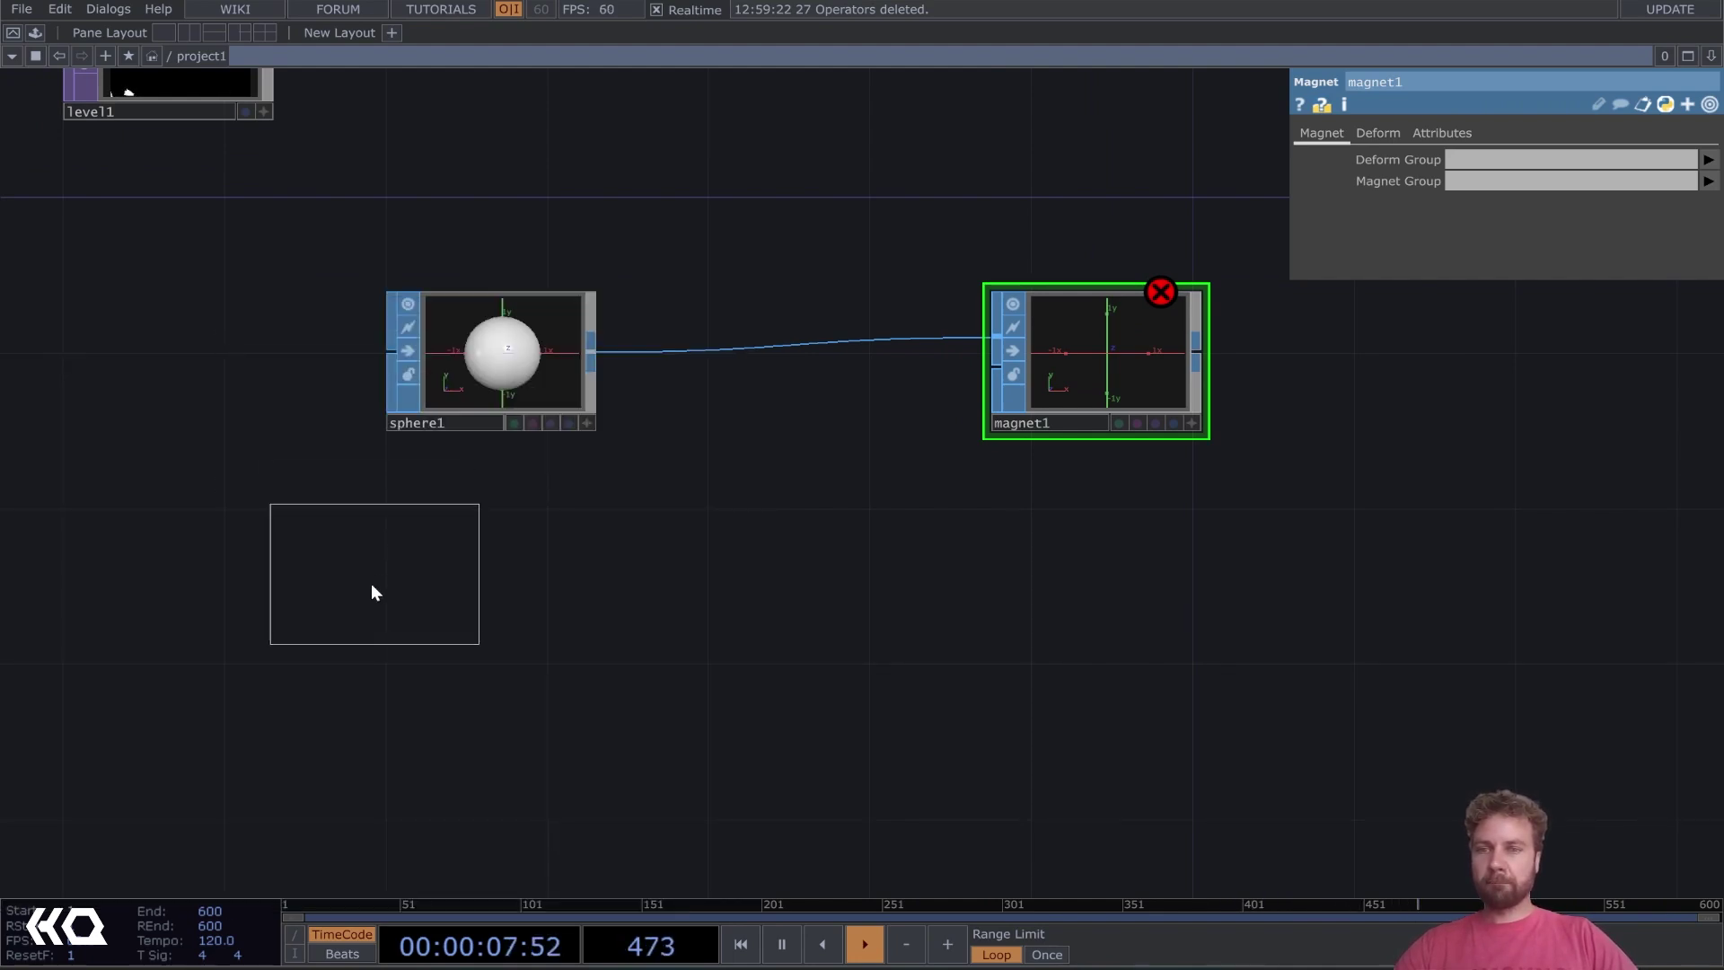
click(220, 630)
right_click(305, 627)
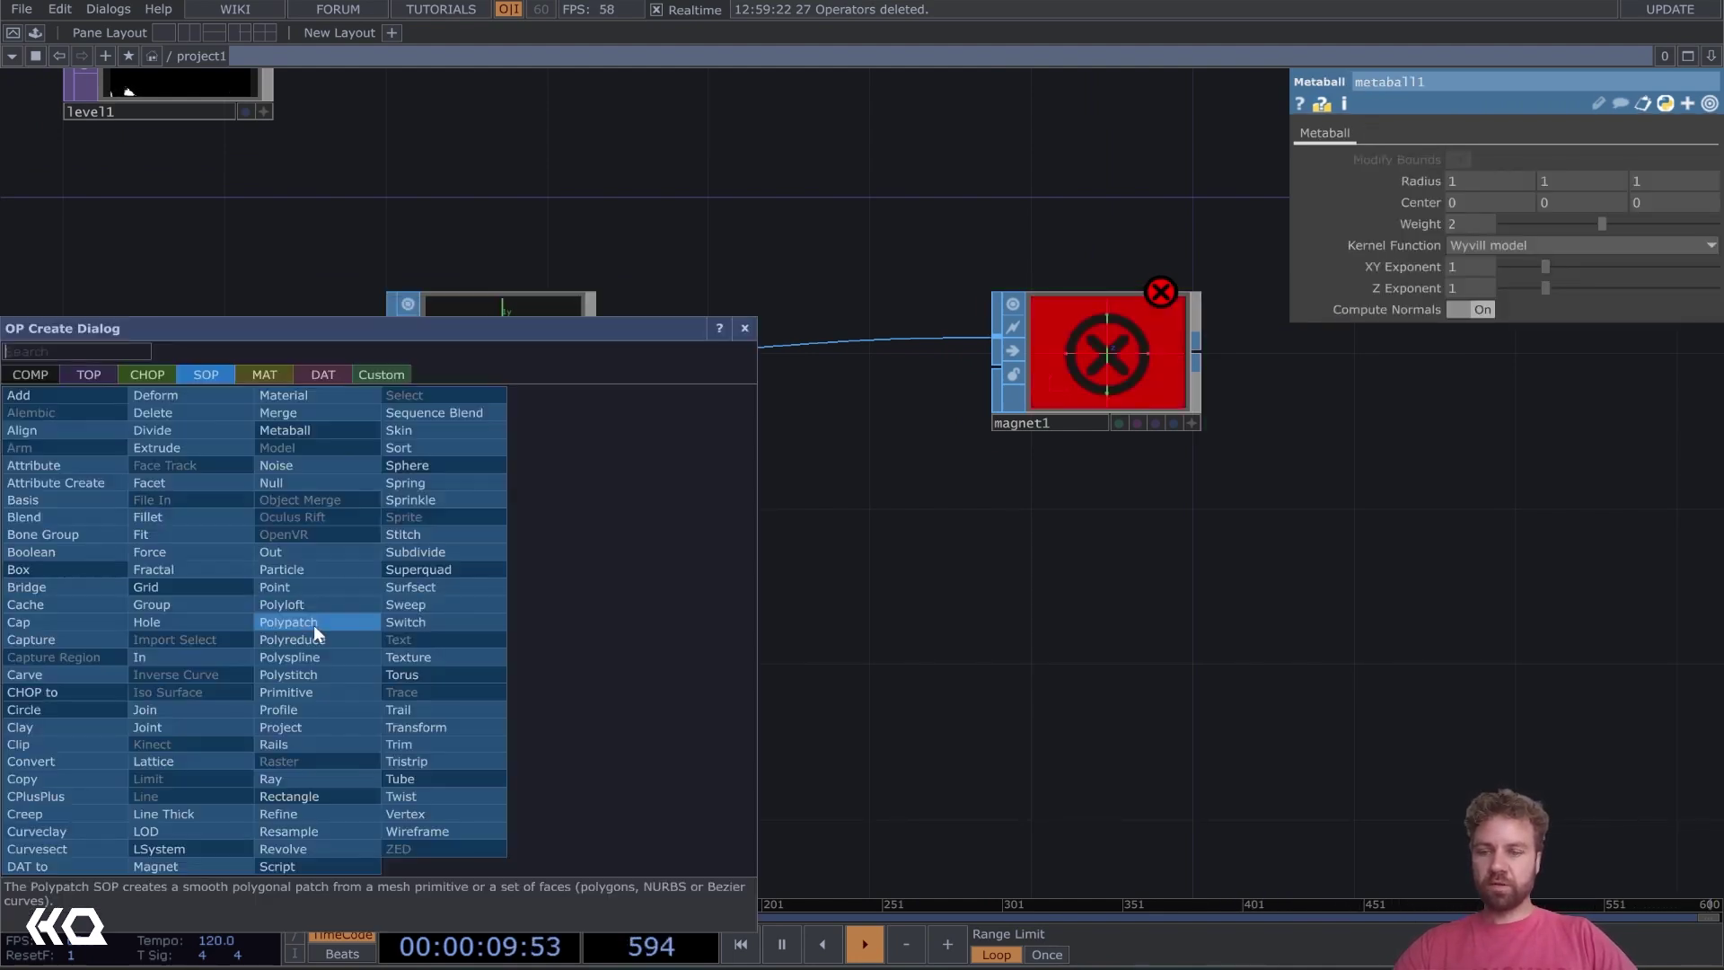
text(tra)
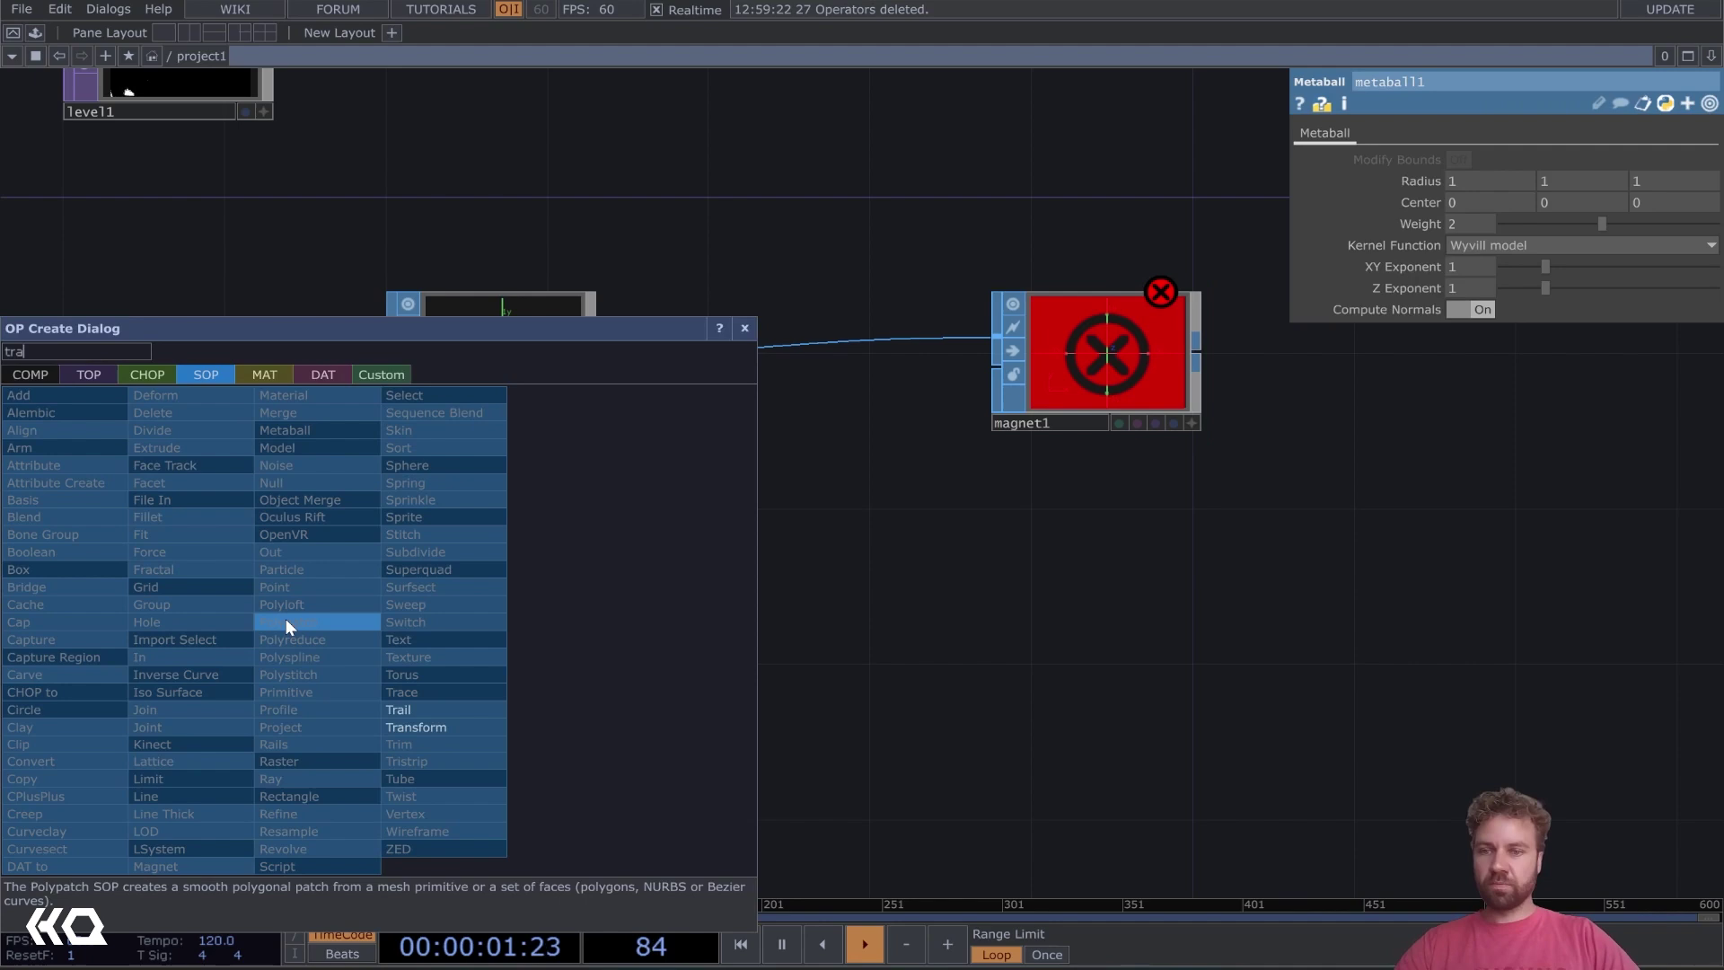
click(453, 727)
click(531, 640)
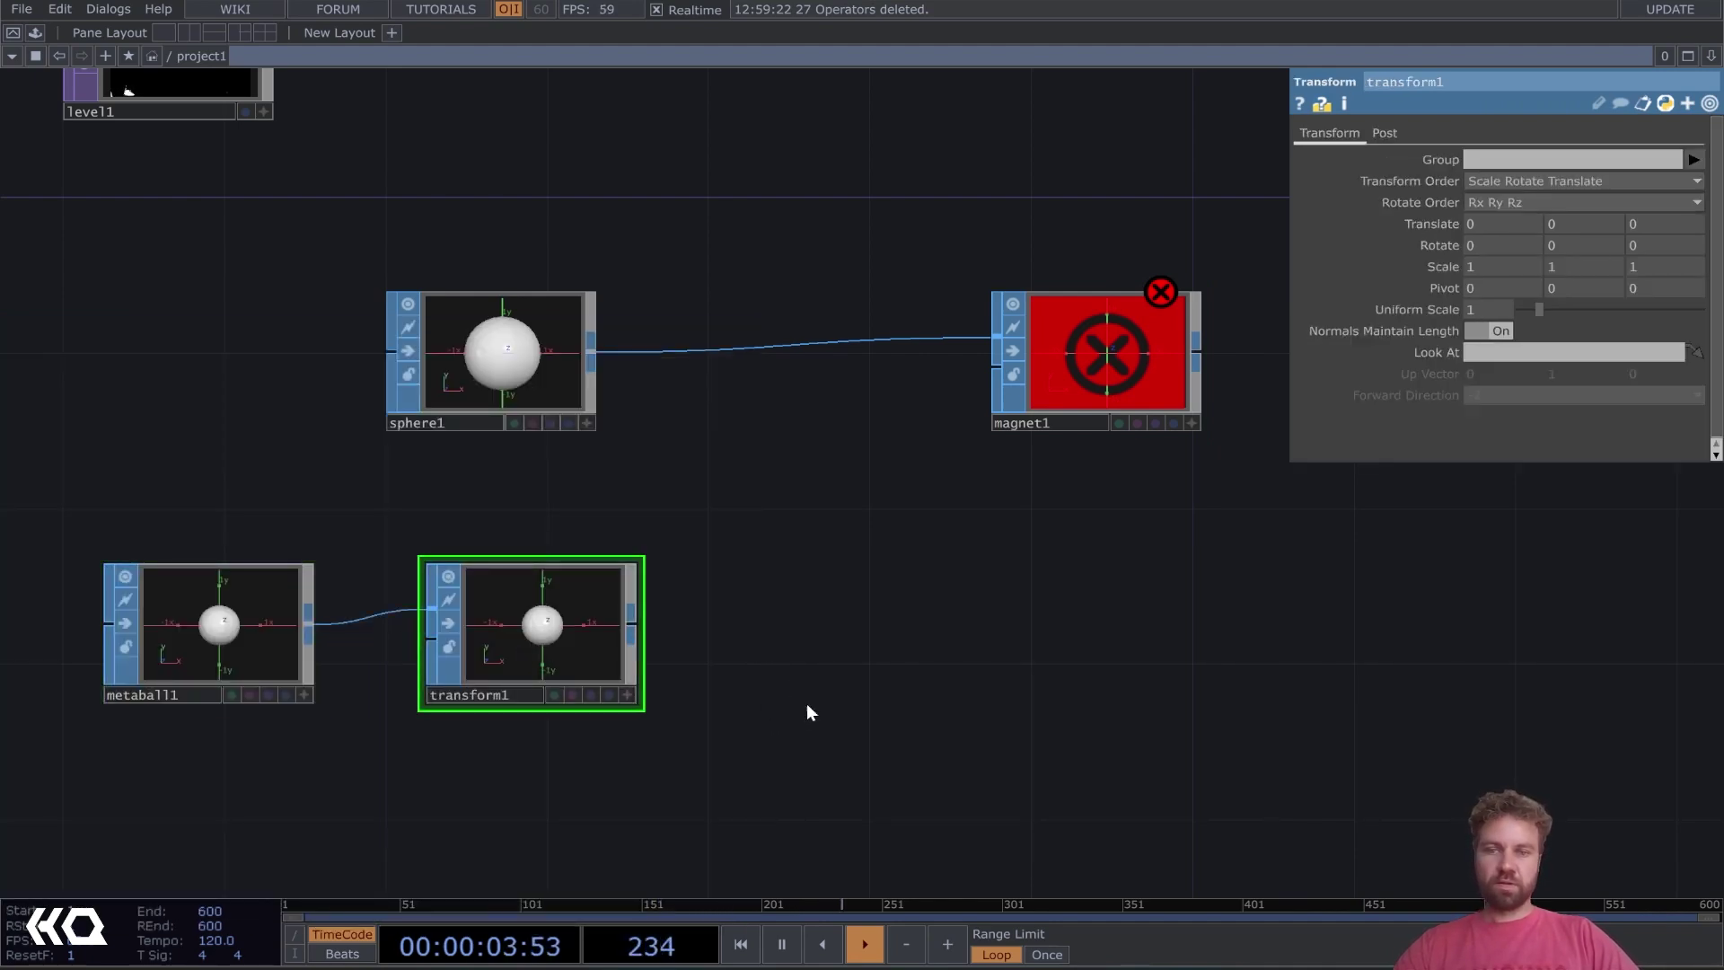
drag(634, 624, 964, 377)
drag(1105, 600, 1027, 610)
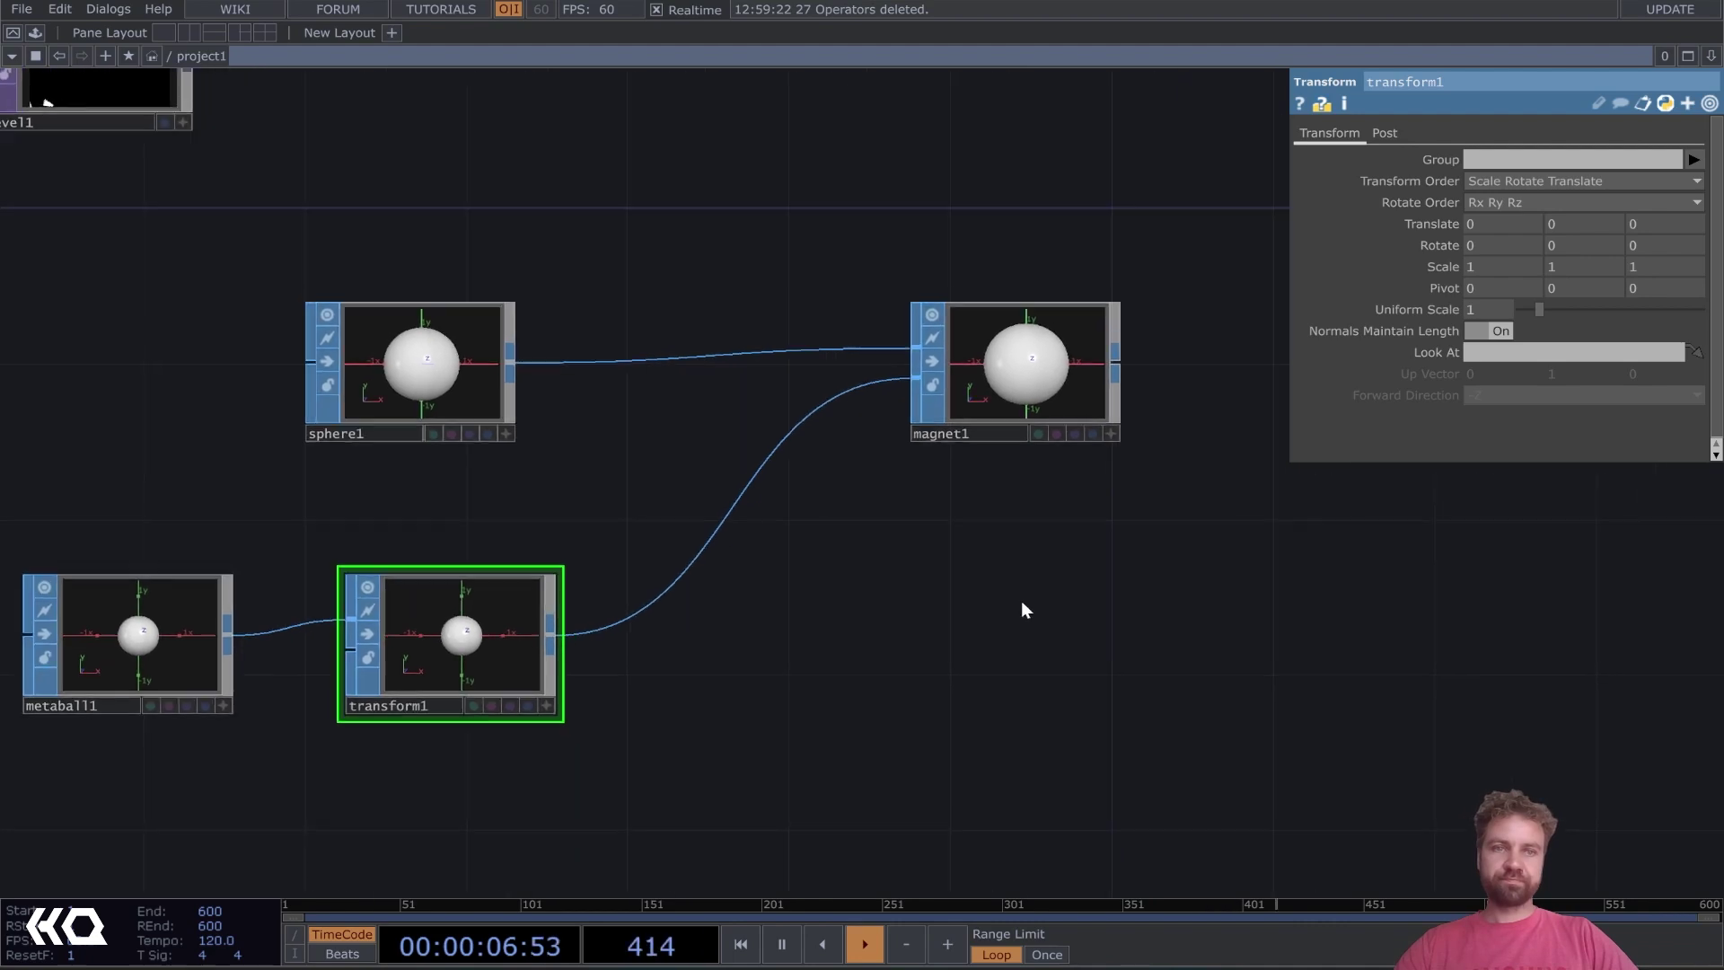
Reduce sphere1's radius from 1 to 0.7
click(415, 377)
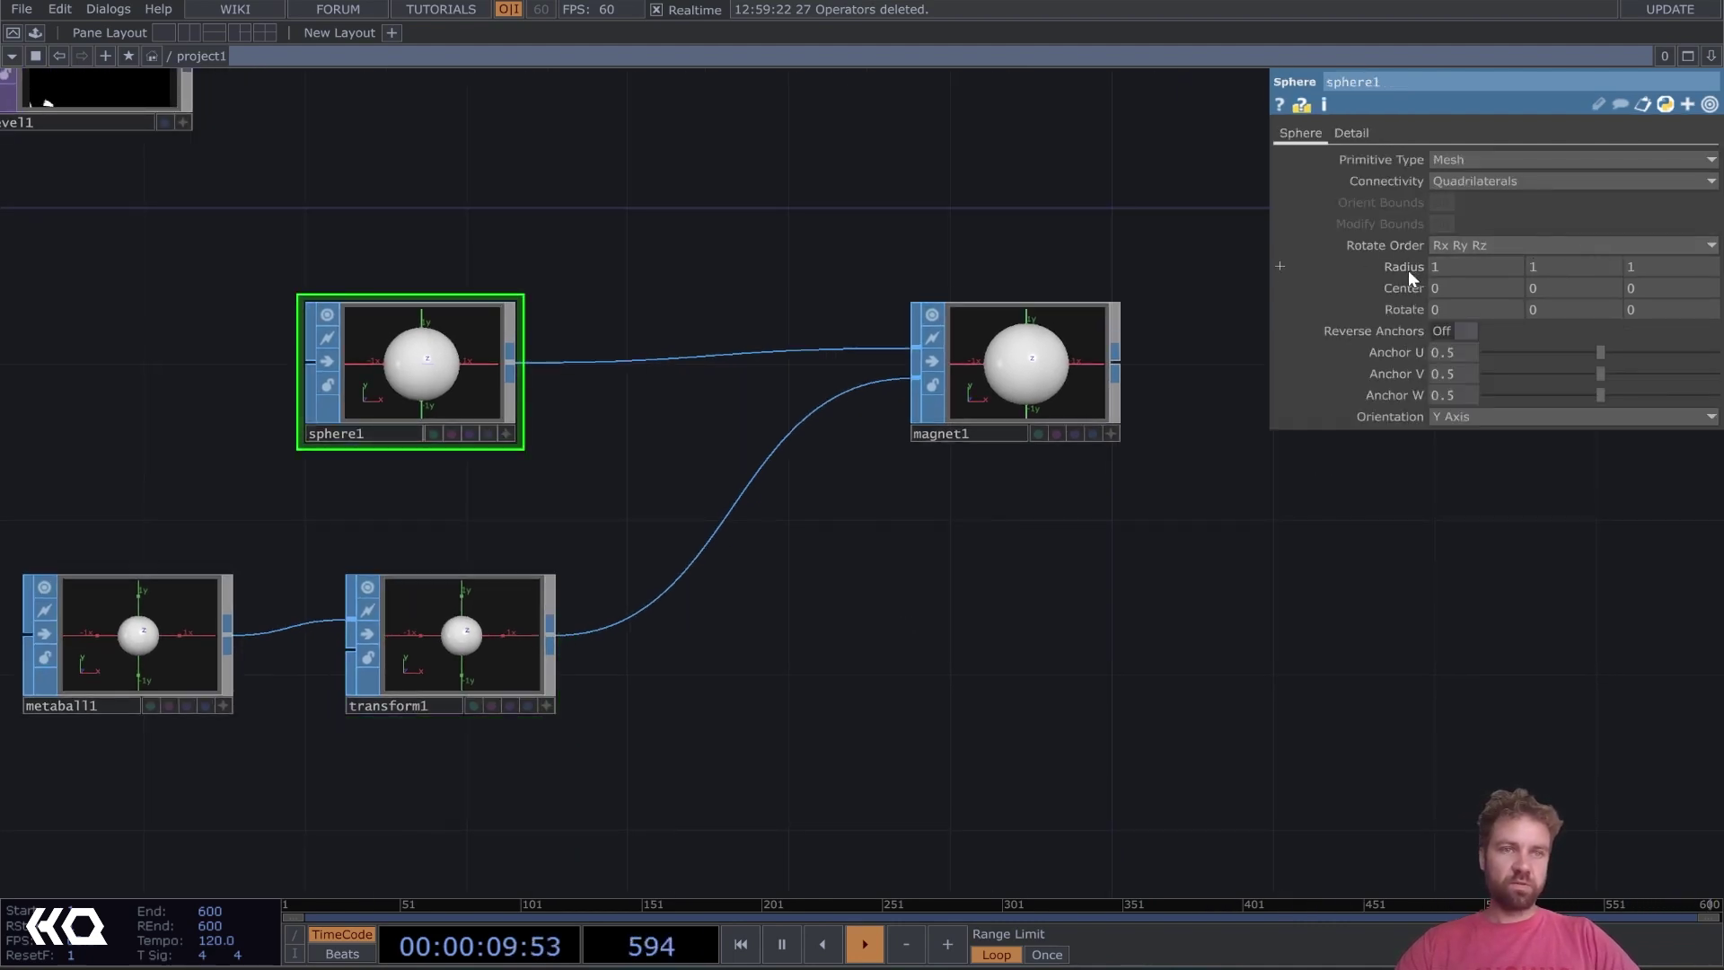
middle_drag(1408, 271, 1325, 286)
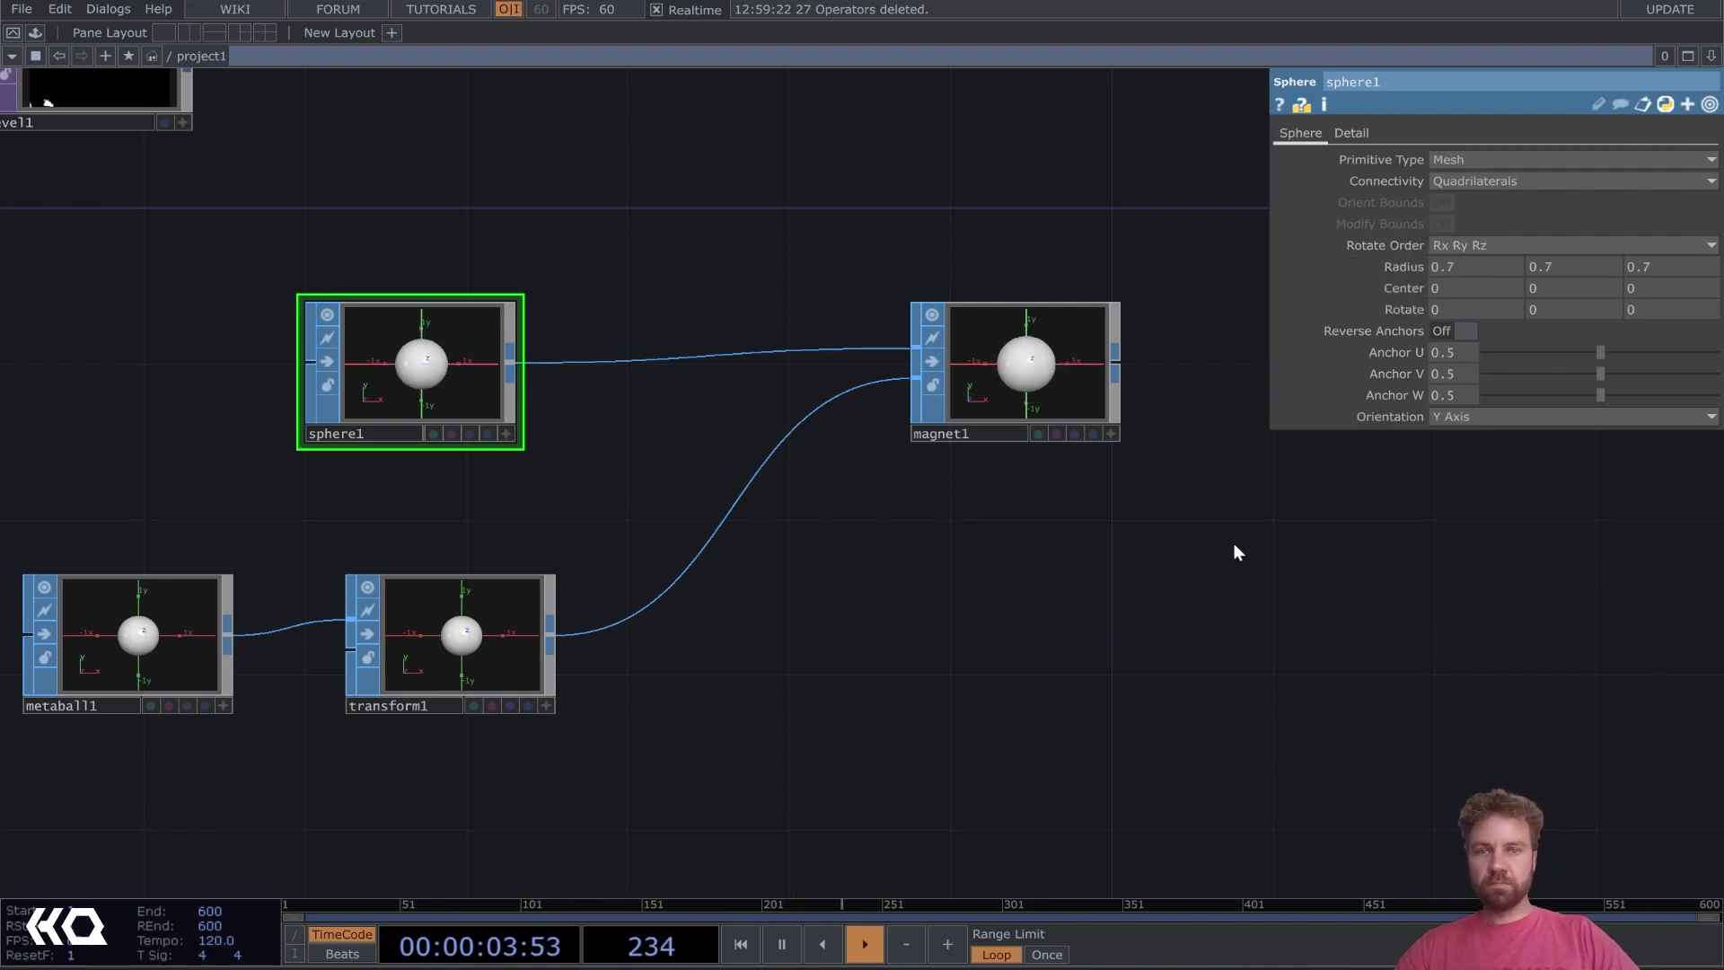
drag(1231, 547, 931, 562)
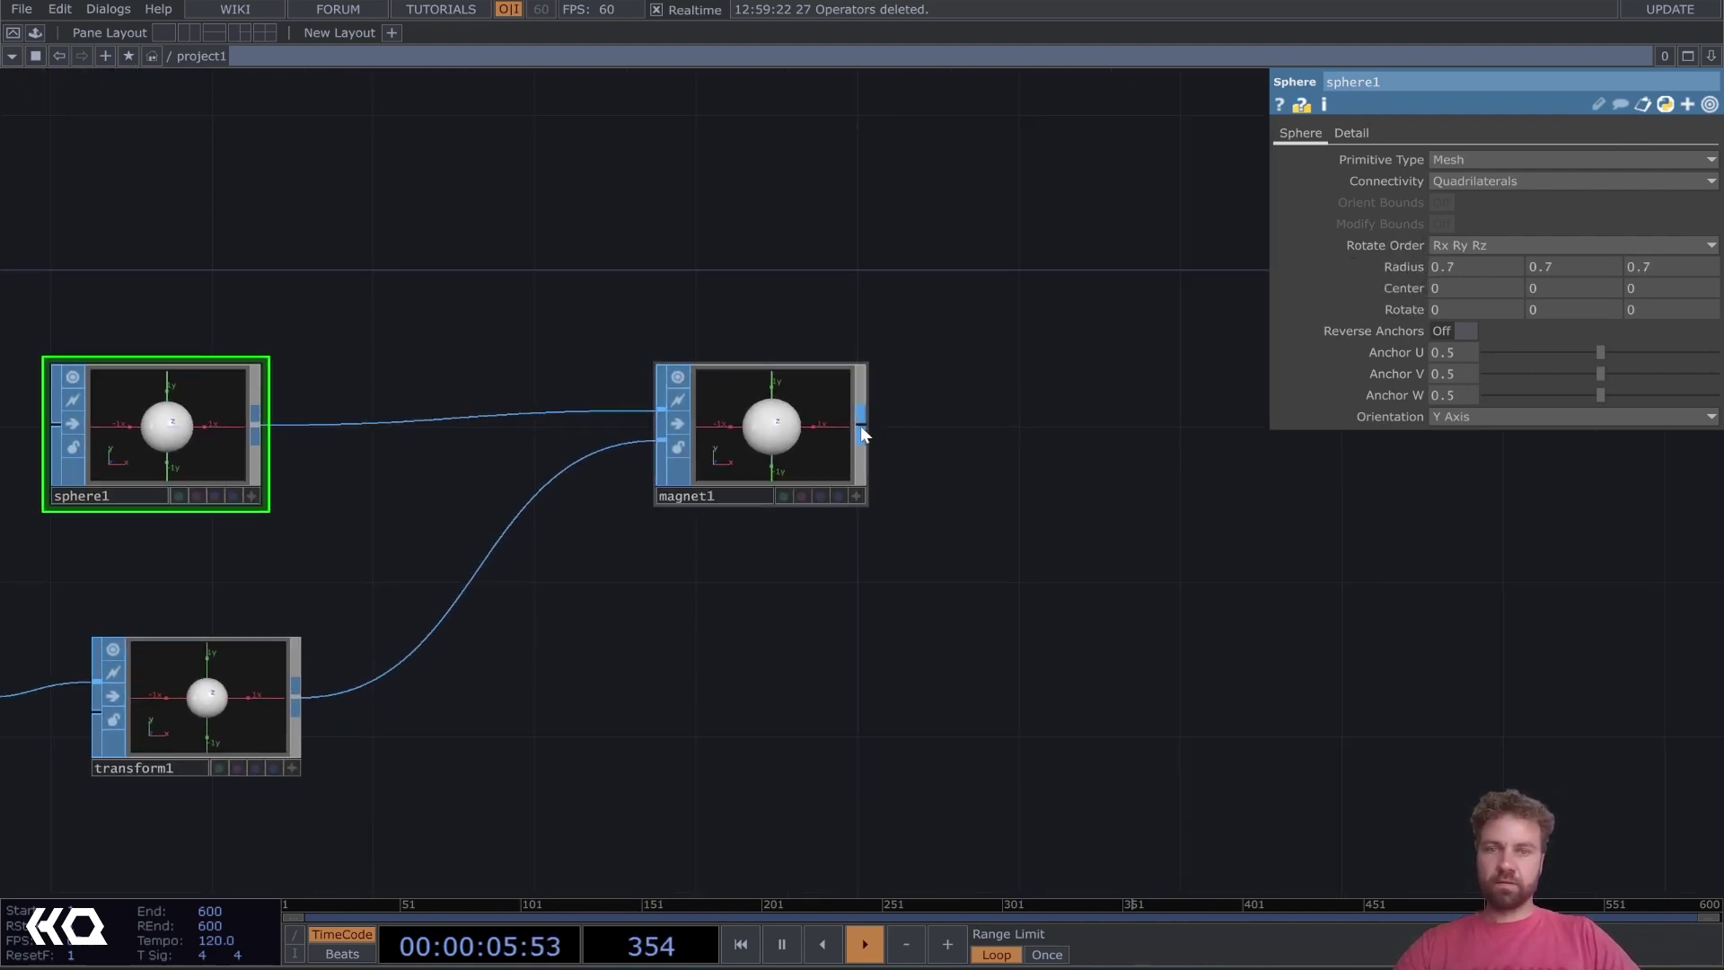
key(Tab)
text(ge)
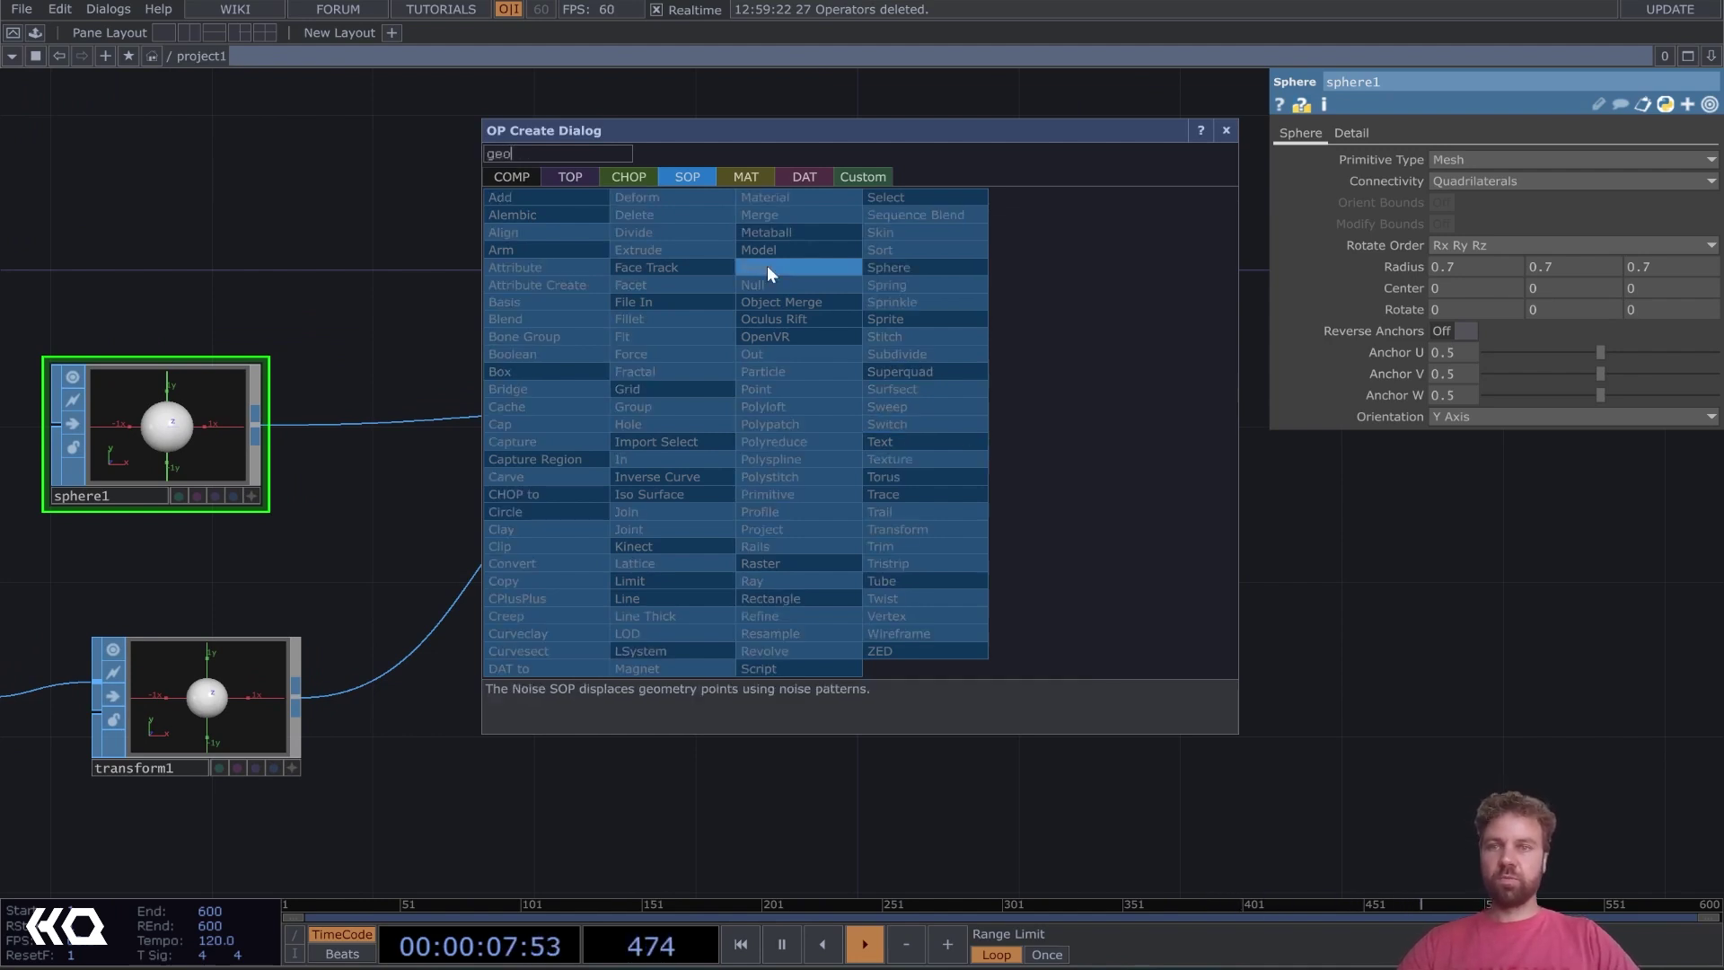
Add a Geometry COMP, geo1, wired from magnet1
click(511, 174)
key(Escape)
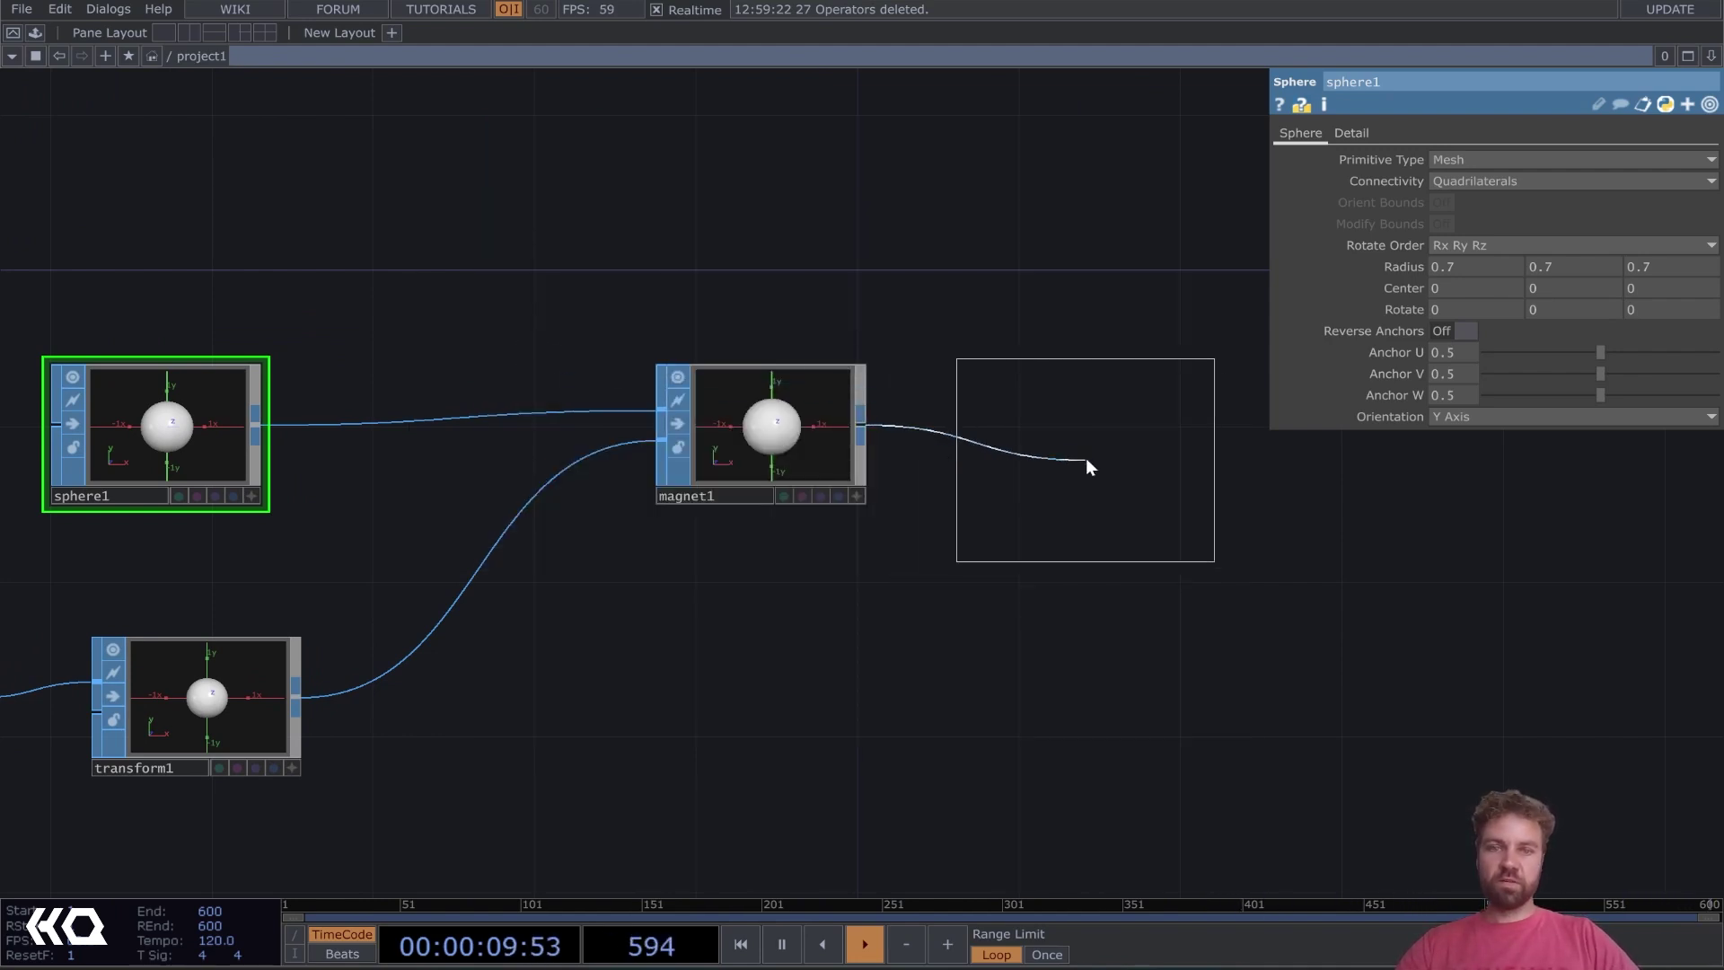
click(1105, 444)
drag(907, 575, 733, 678)
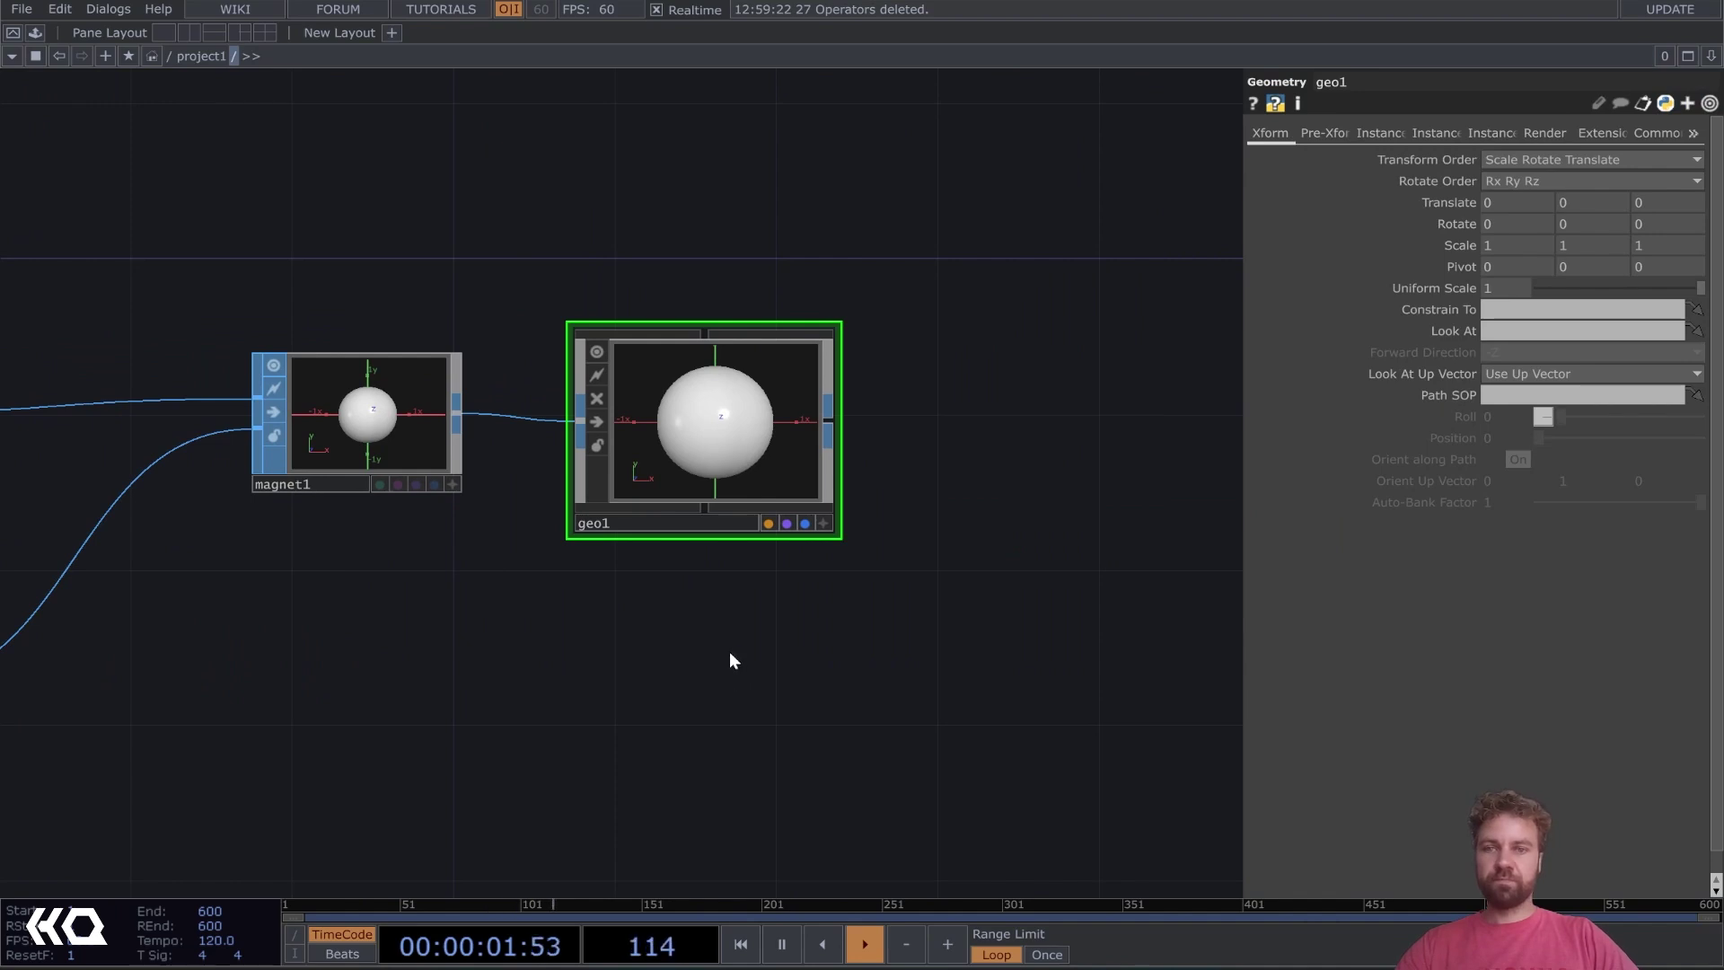
Create a Wireframe MAT, wireframe1, and assign it as geo1's material
key(Tab)
click(603, 409)
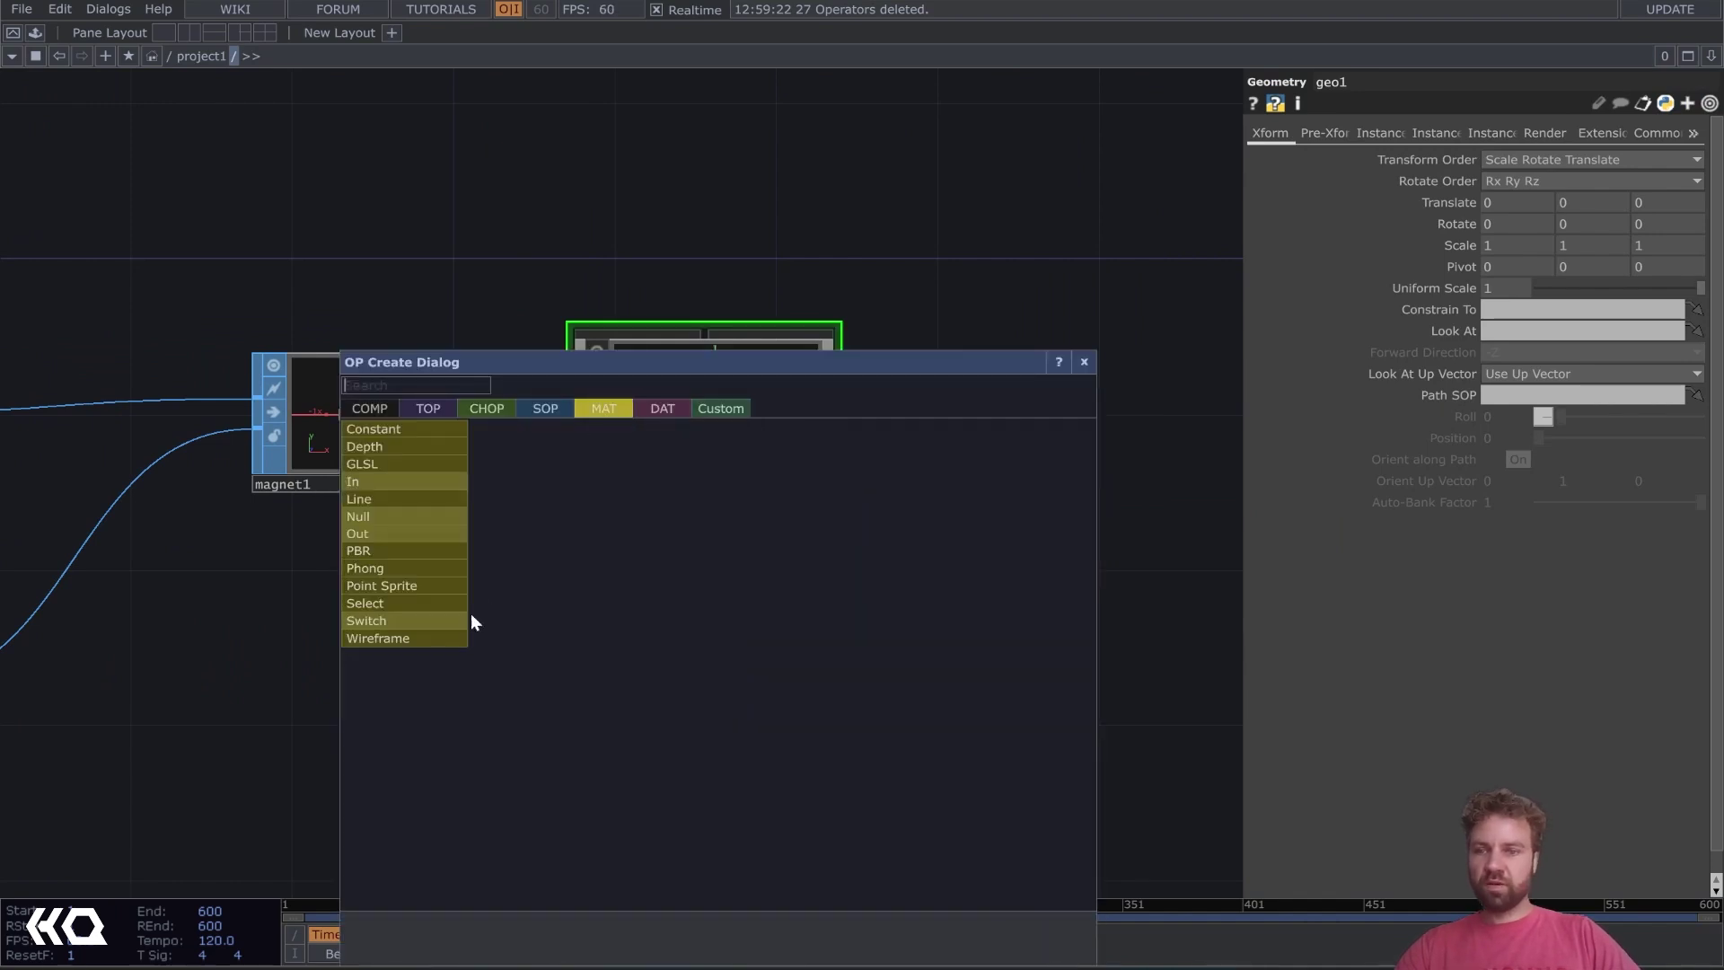
click(400, 642)
click(672, 691)
drag(696, 672, 740, 408)
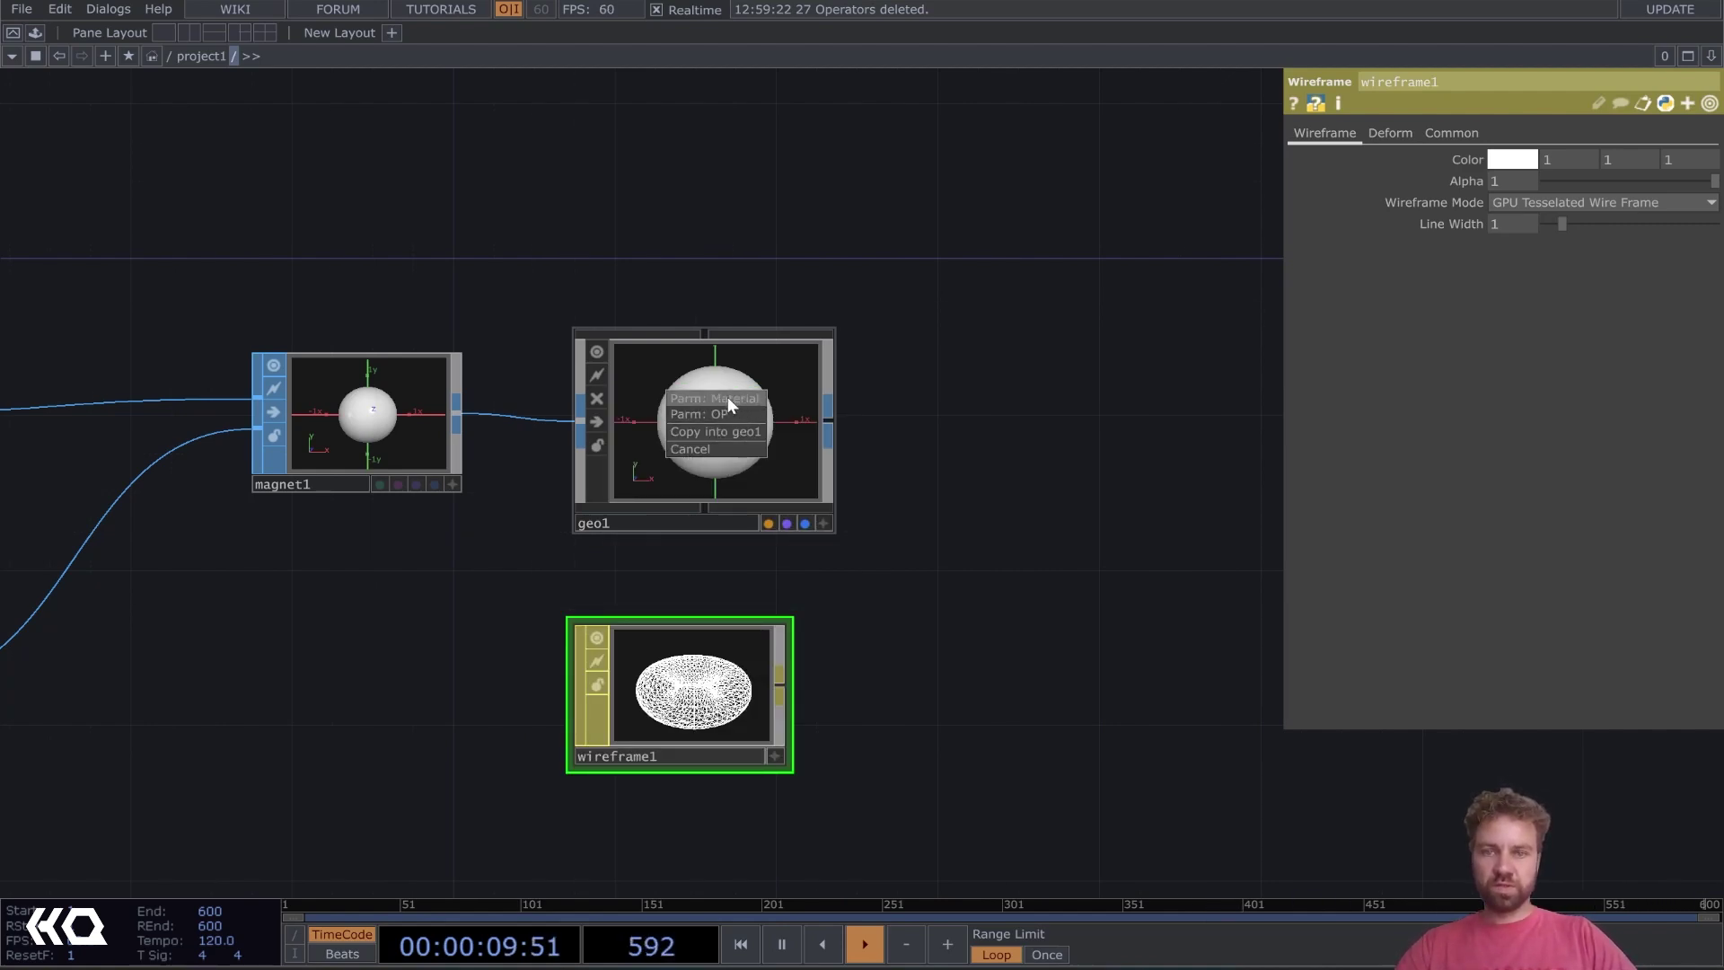
click(716, 399)
scroll(709, 409, up, 5)
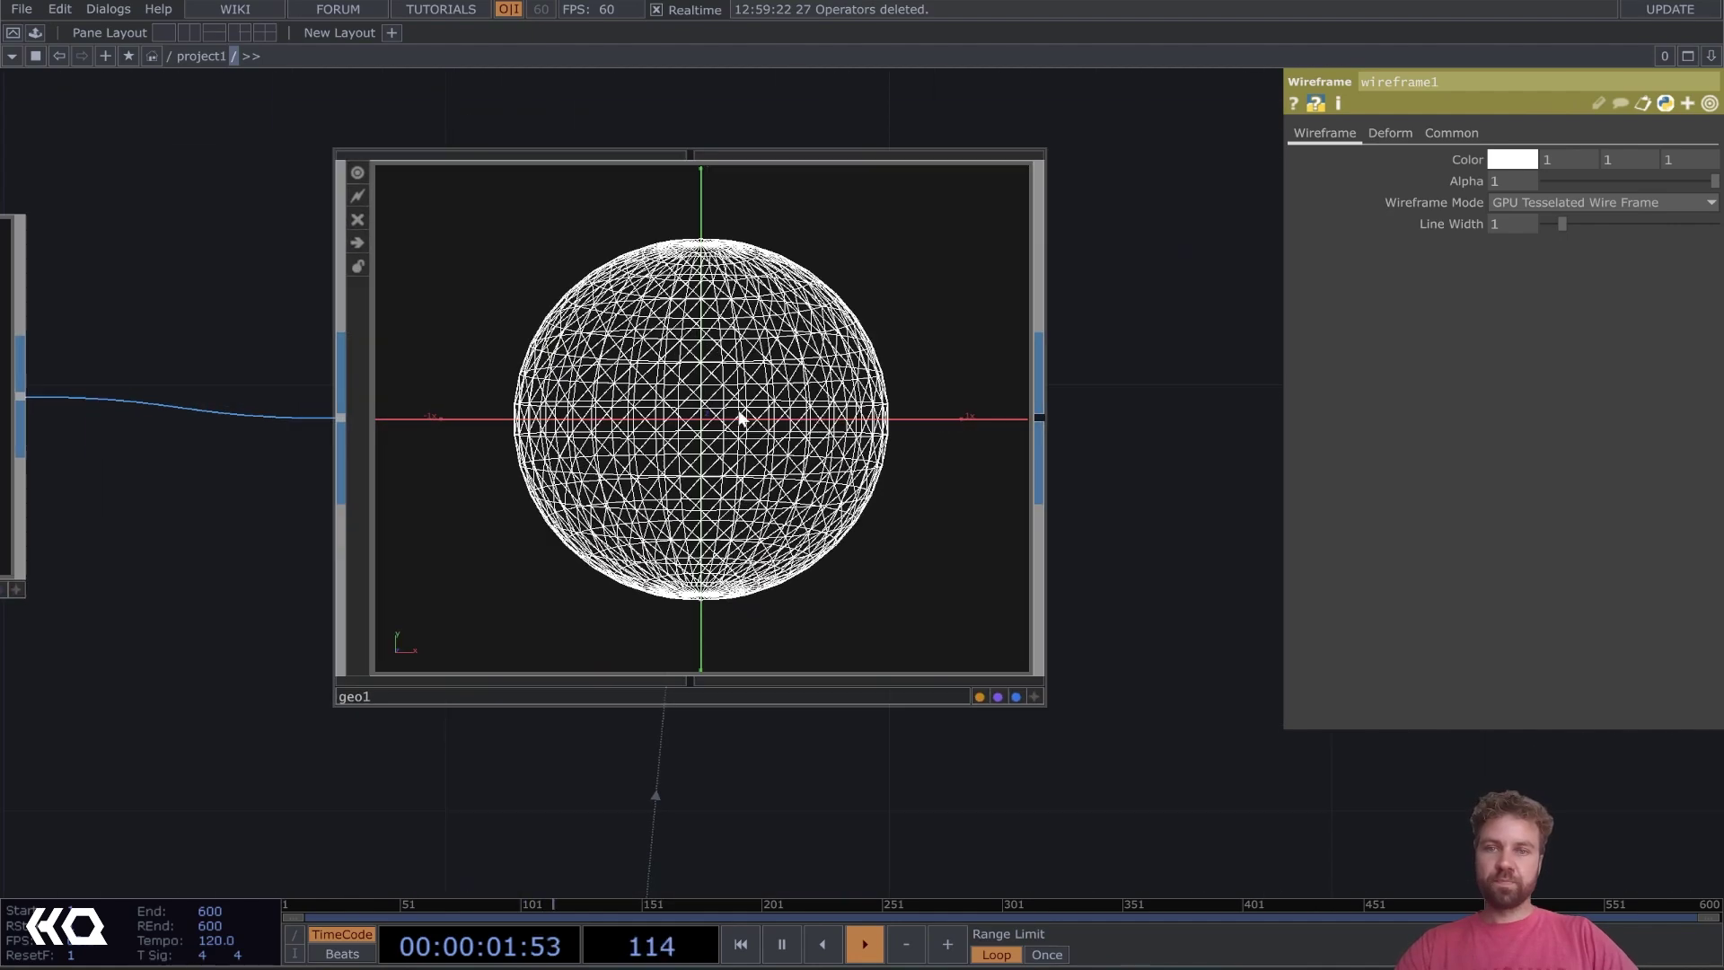
scroll(704, 411, down, 5)
drag(886, 442, 831, 490)
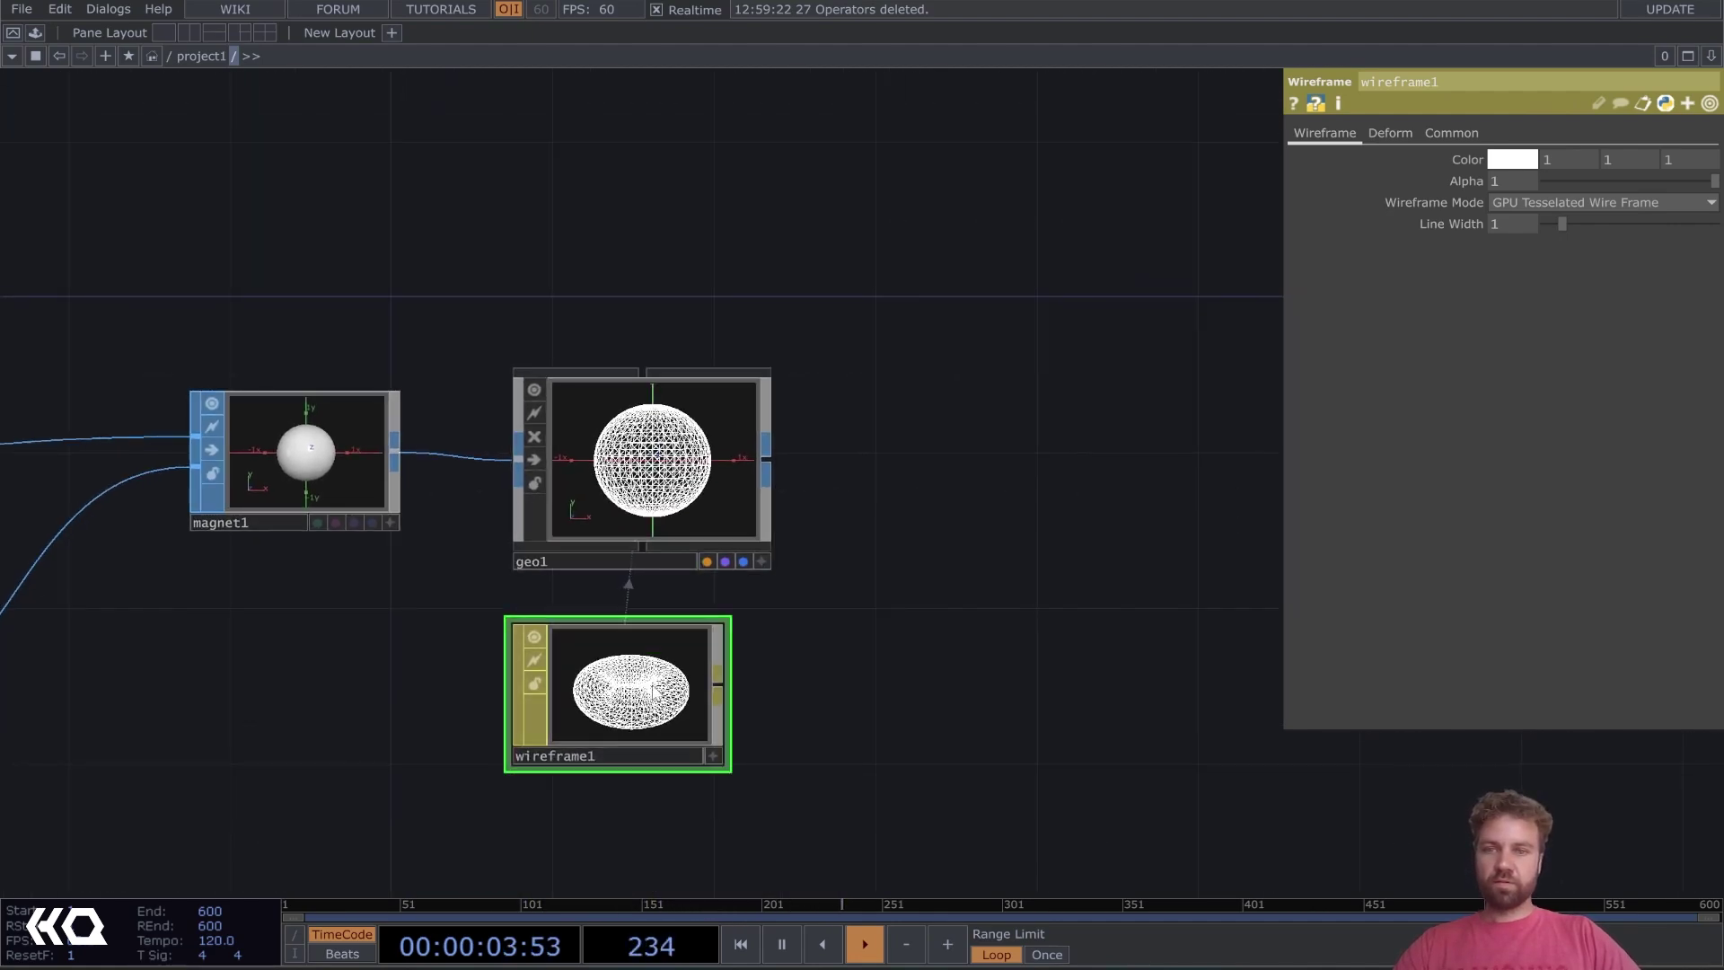
drag(931, 578, 909, 600)
Add a camera, cam1, above geo1 and a light, light1, to its right
key(Tab)
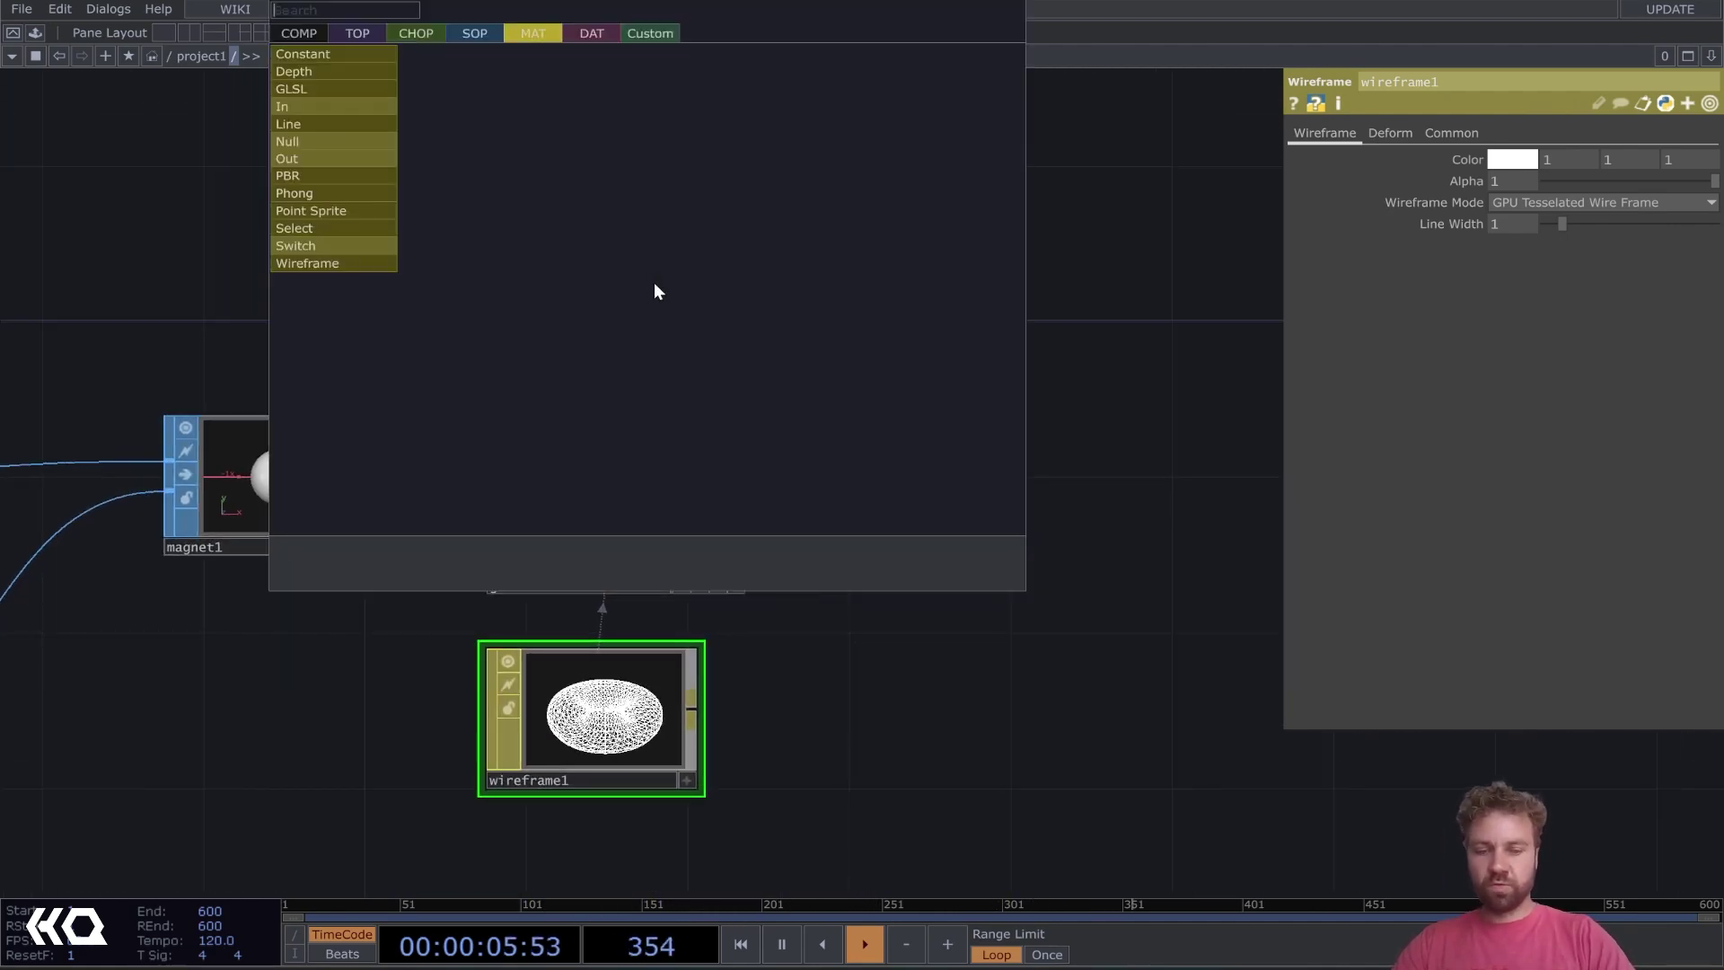
text(cam)
click(305, 33)
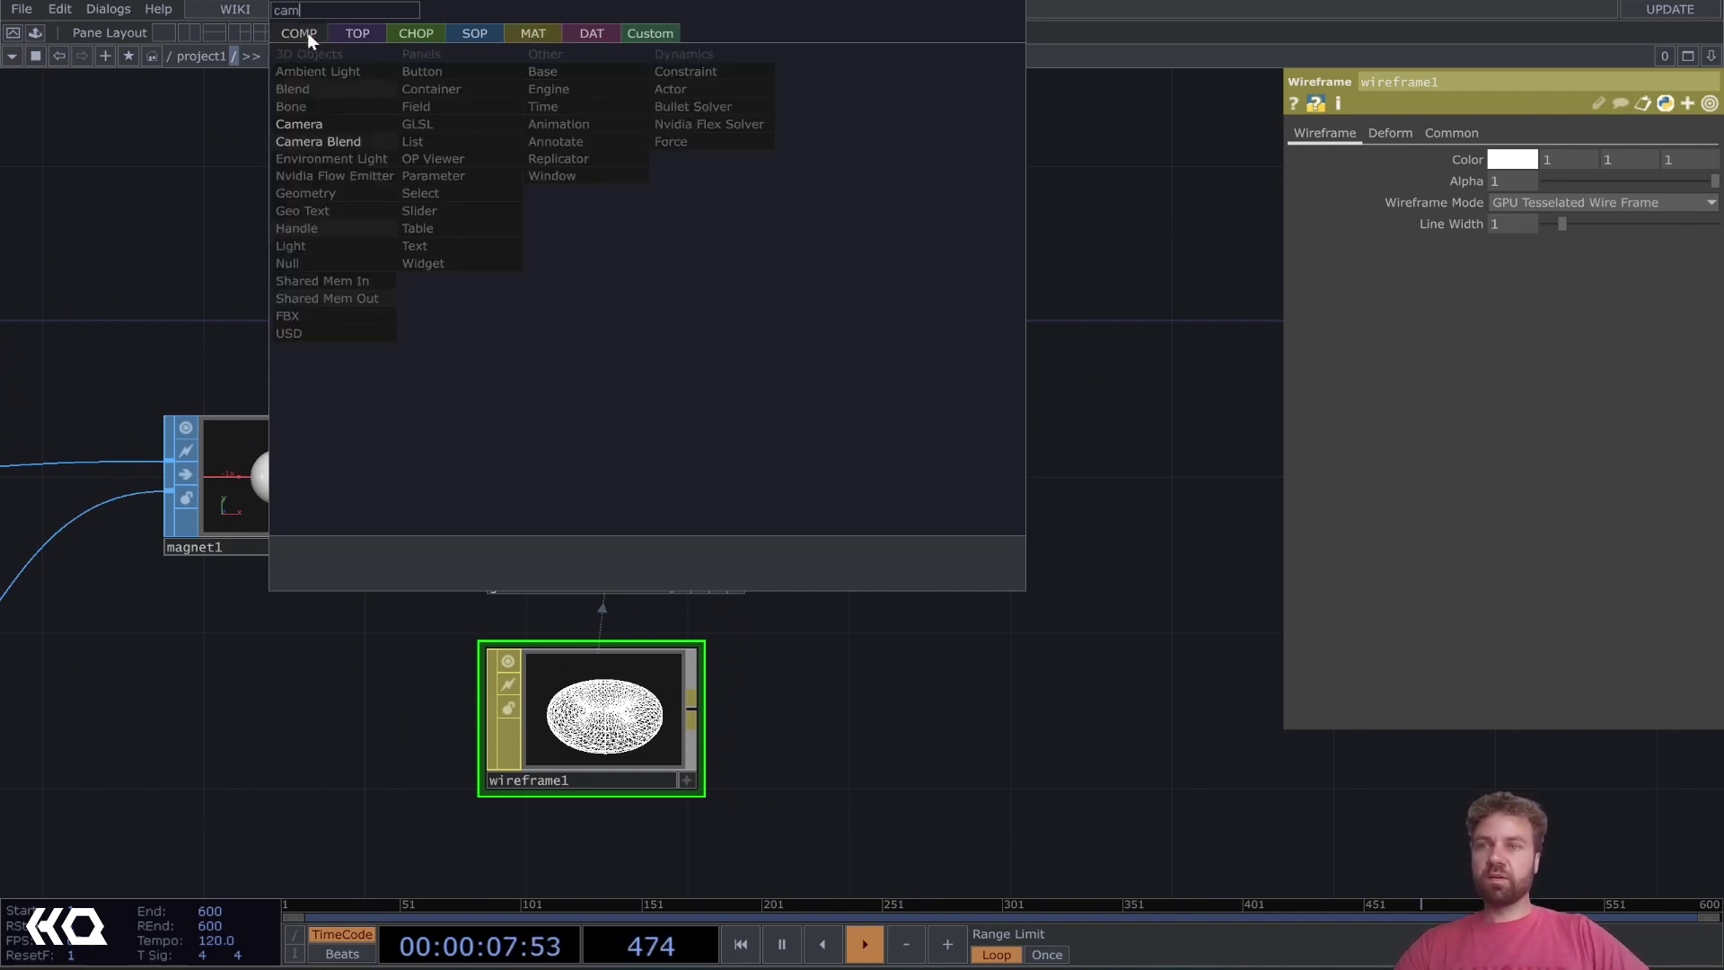
click(311, 122)
click(608, 254)
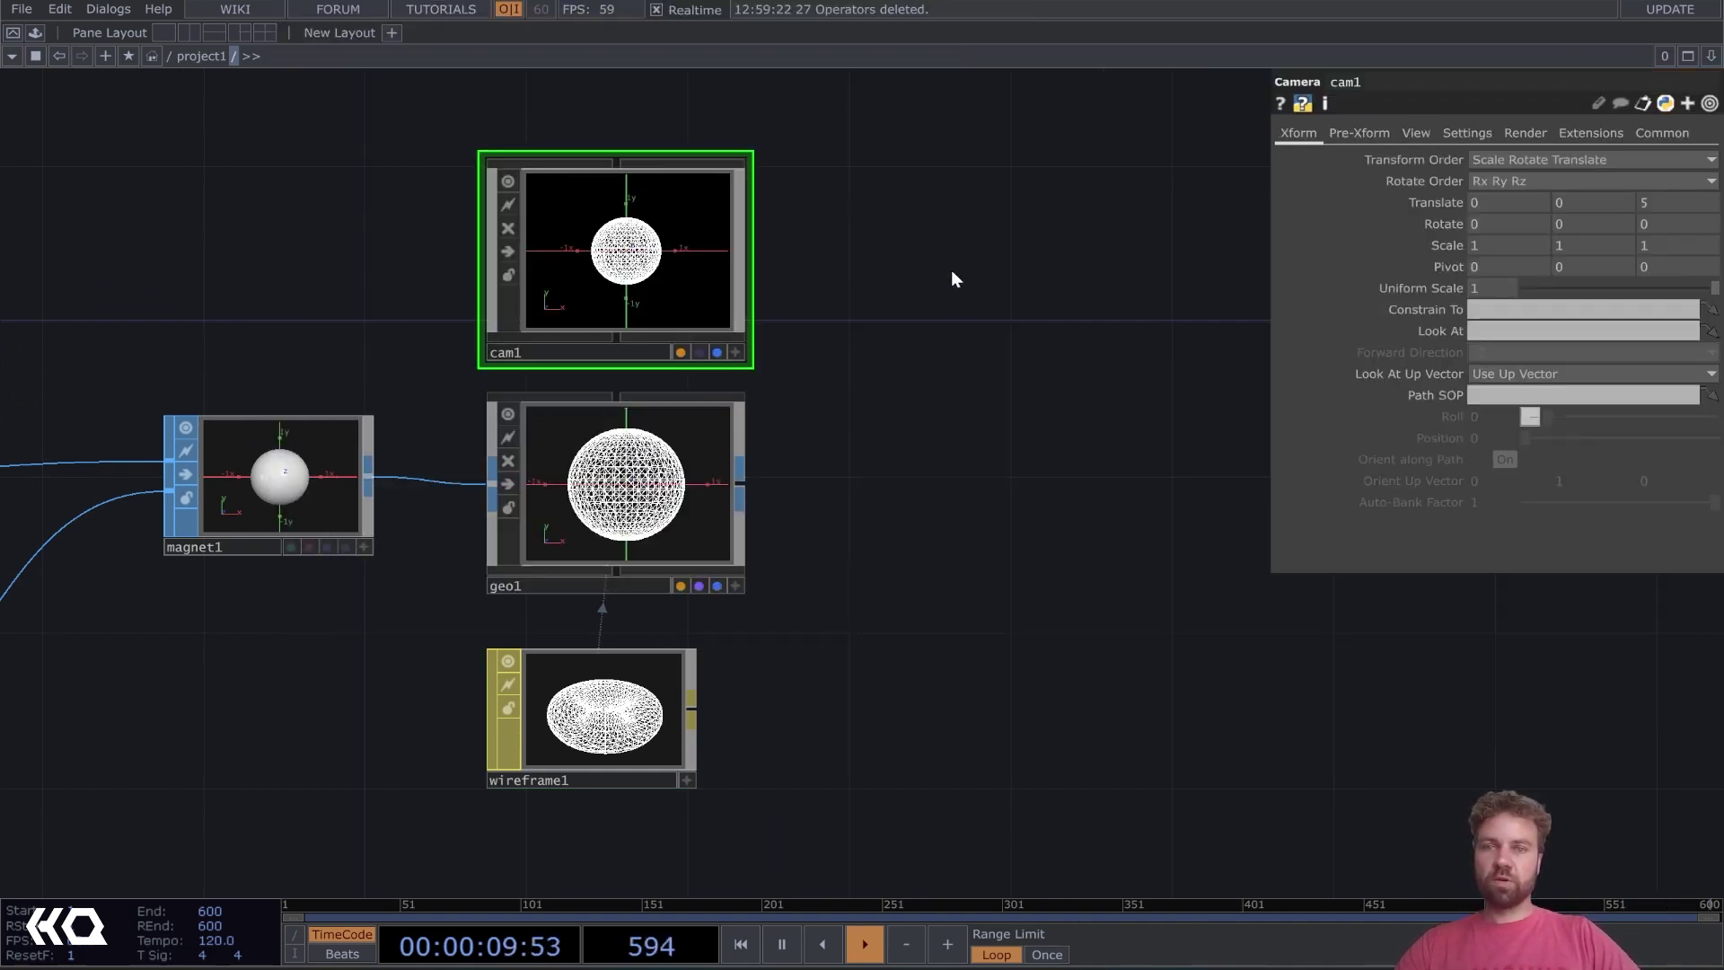
key(Tab)
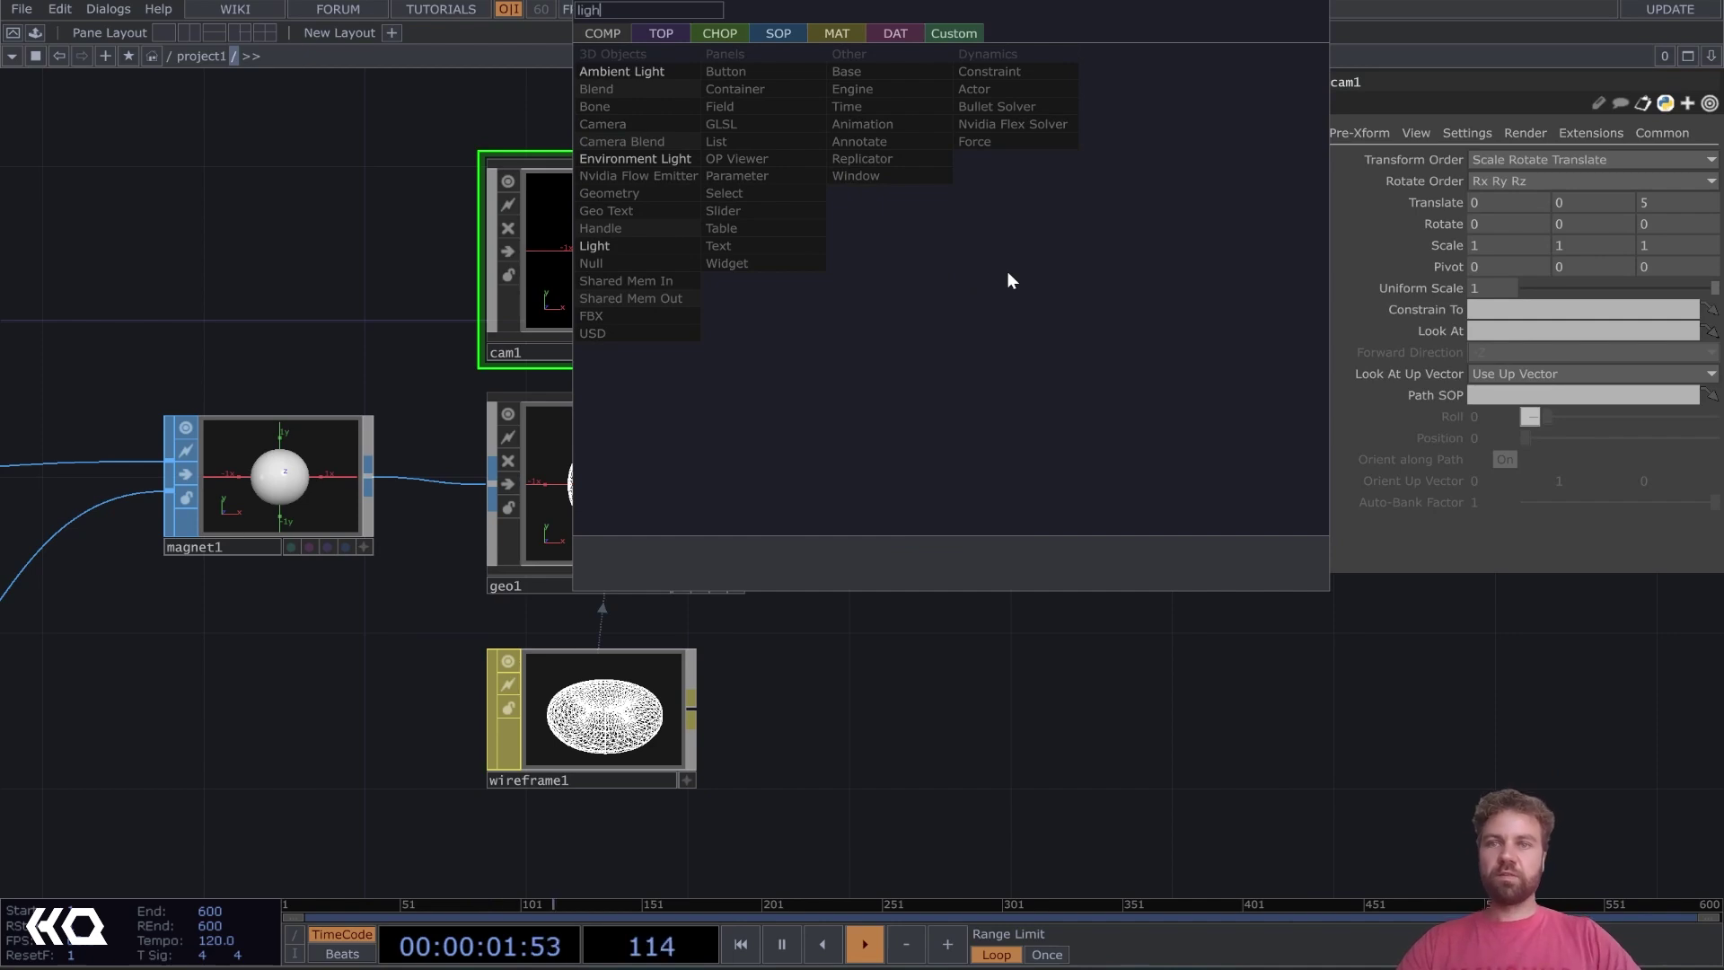
key(Return)
click(985, 257)
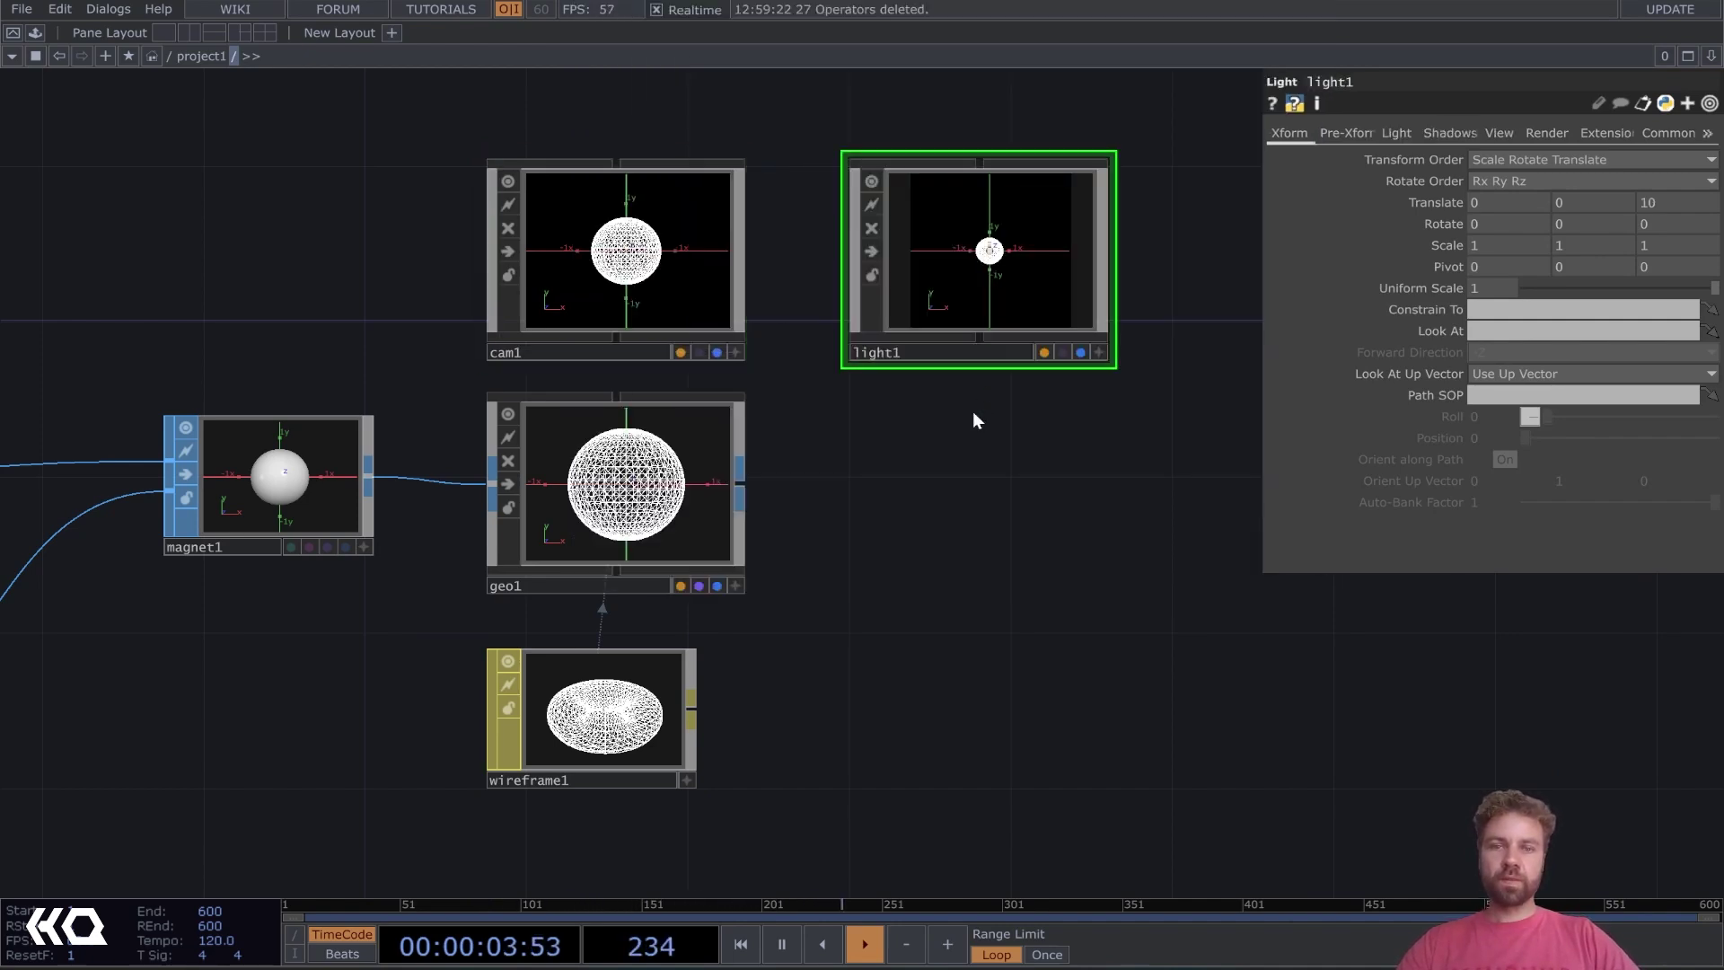
Add a Render TOP, render1, to the right of geo1
key(Tab)
text(render)
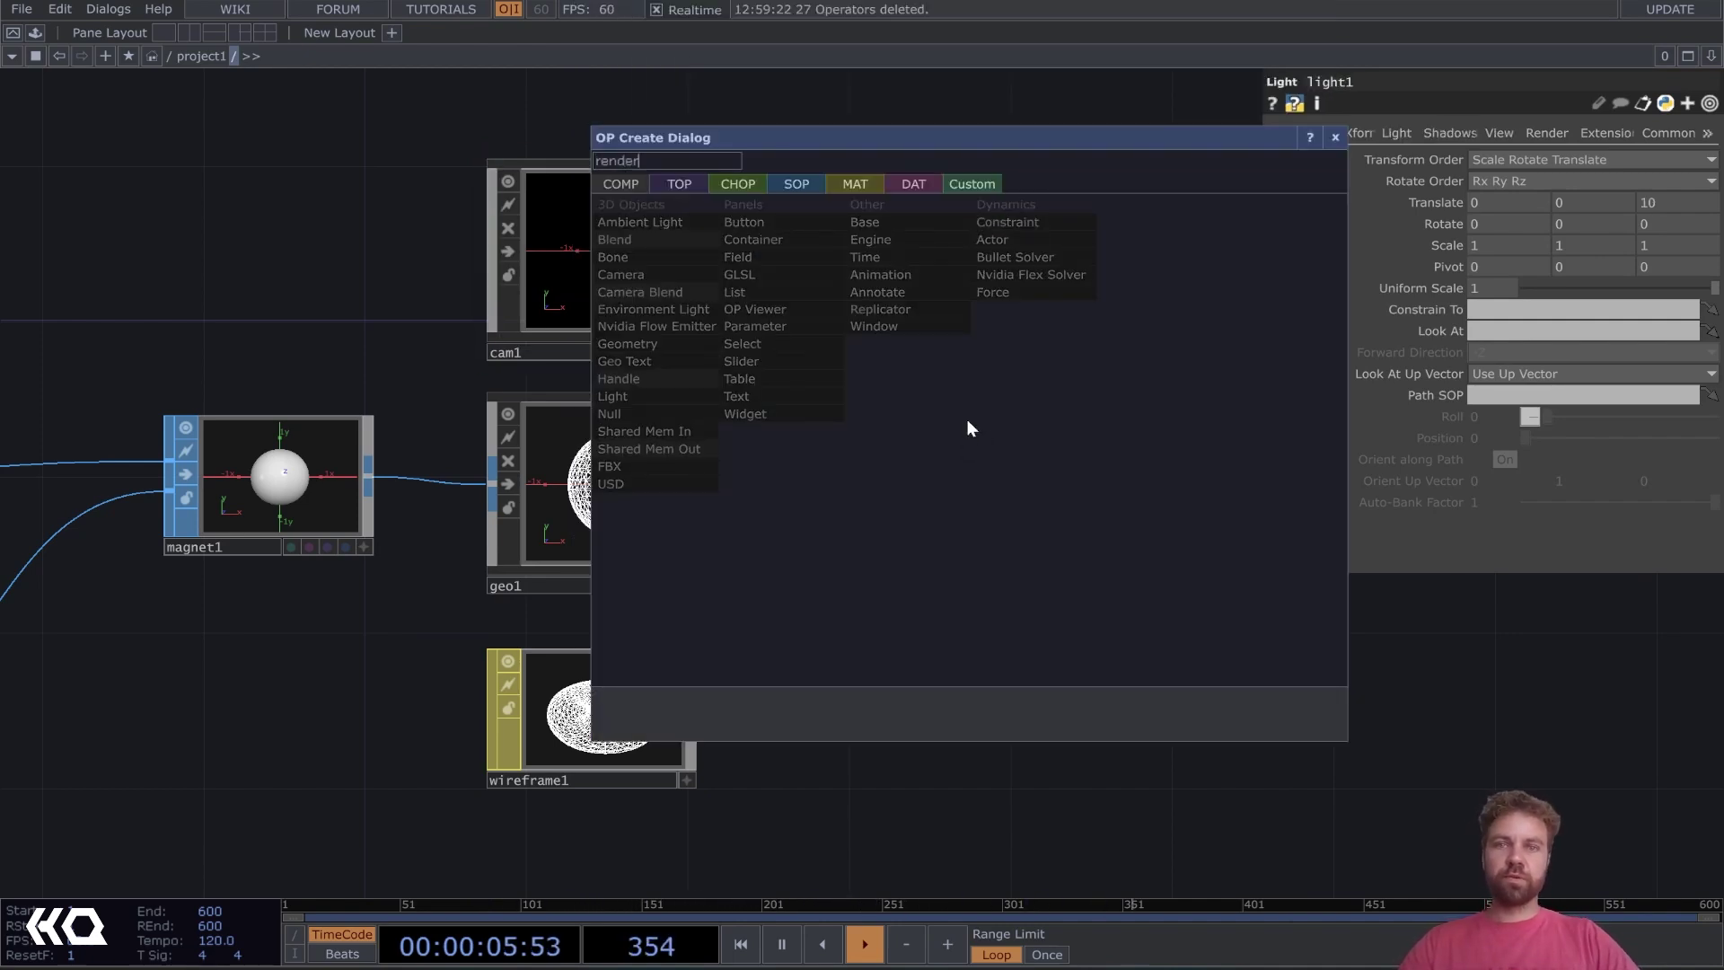
click(696, 183)
click(1068, 385)
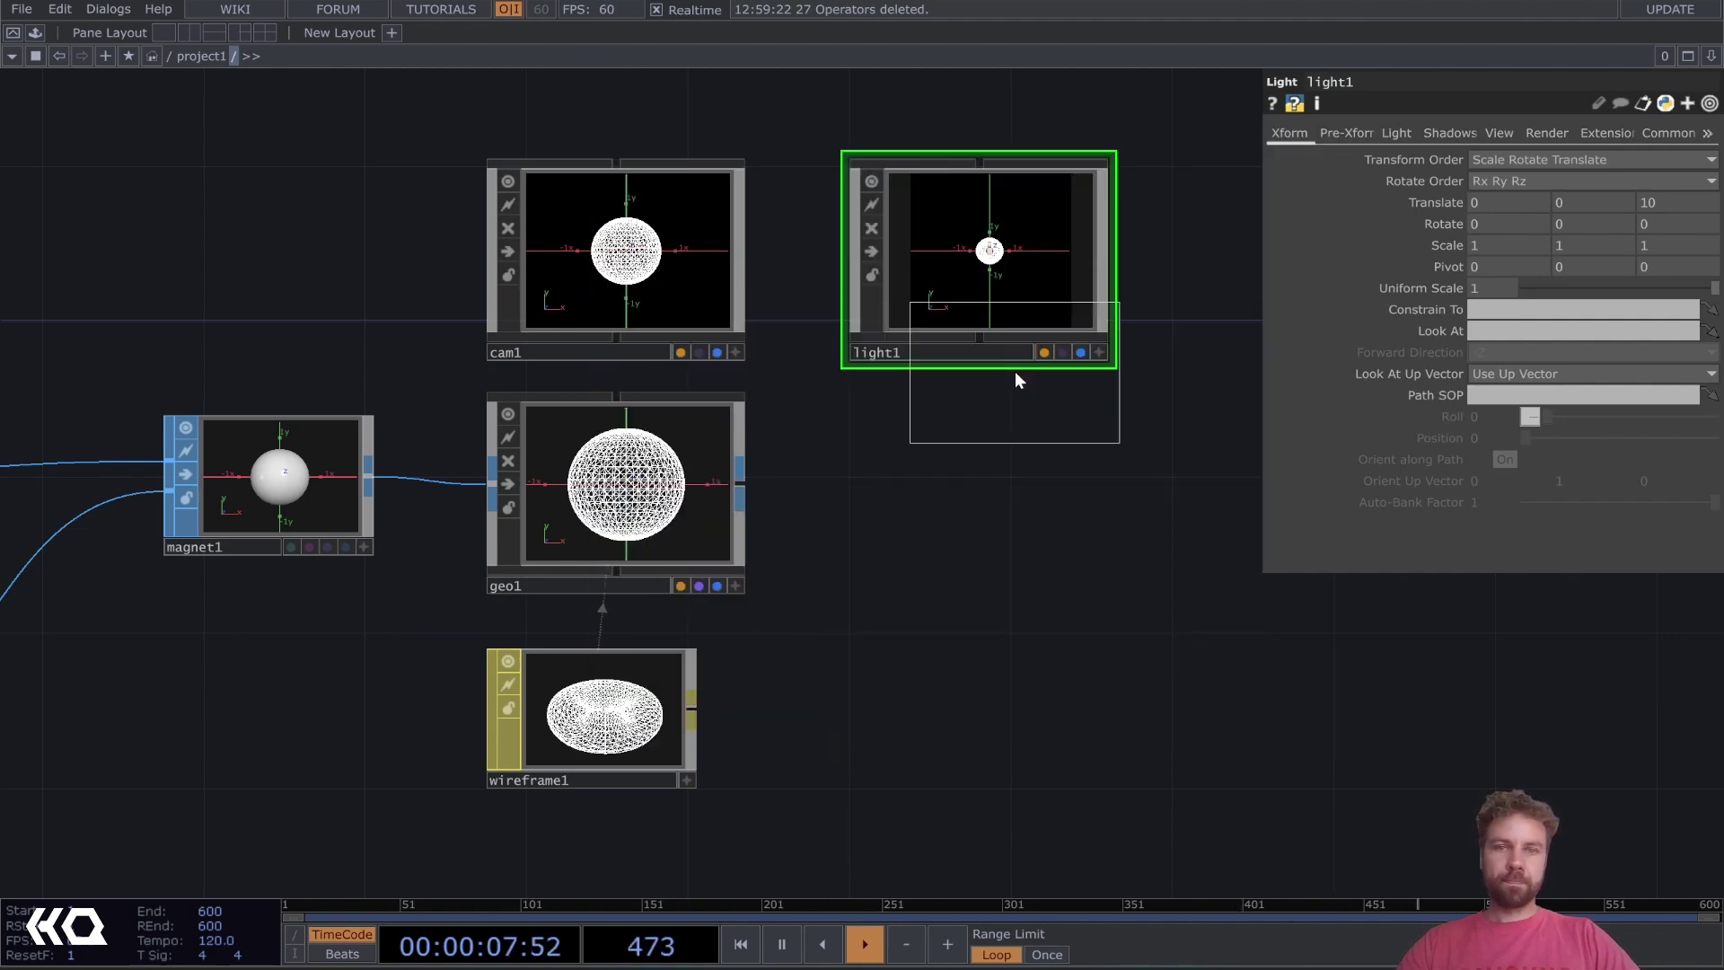
click(951, 528)
drag(1203, 599, 1026, 580)
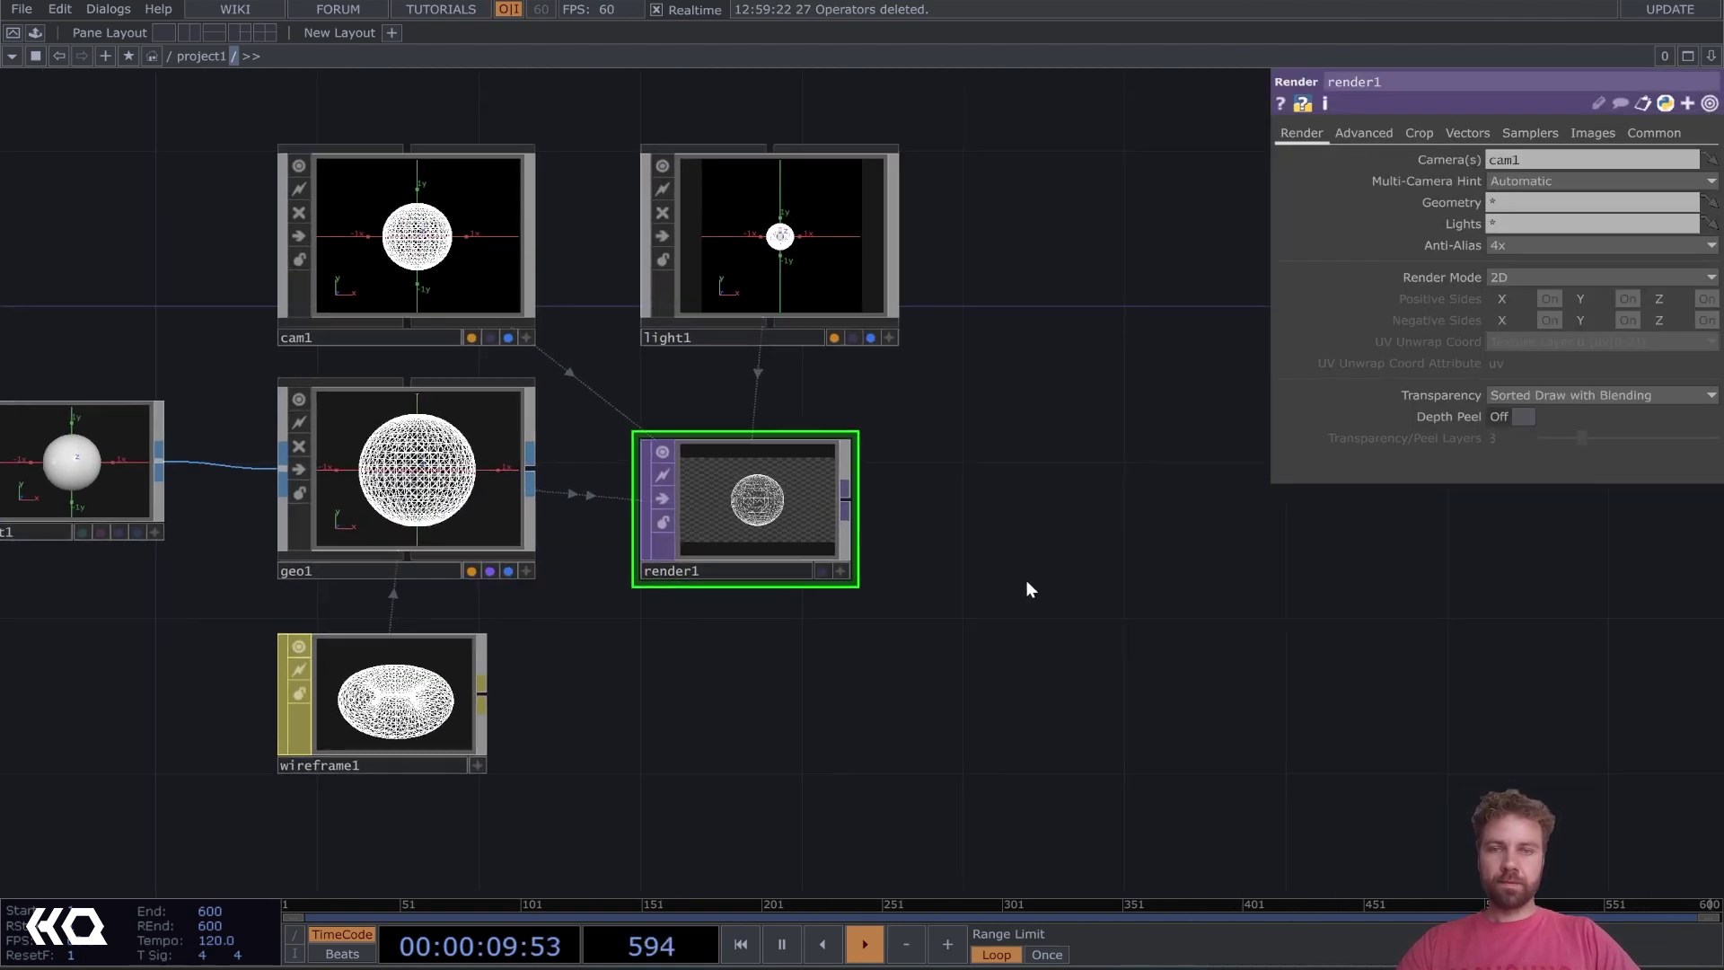
right_click(832, 502)
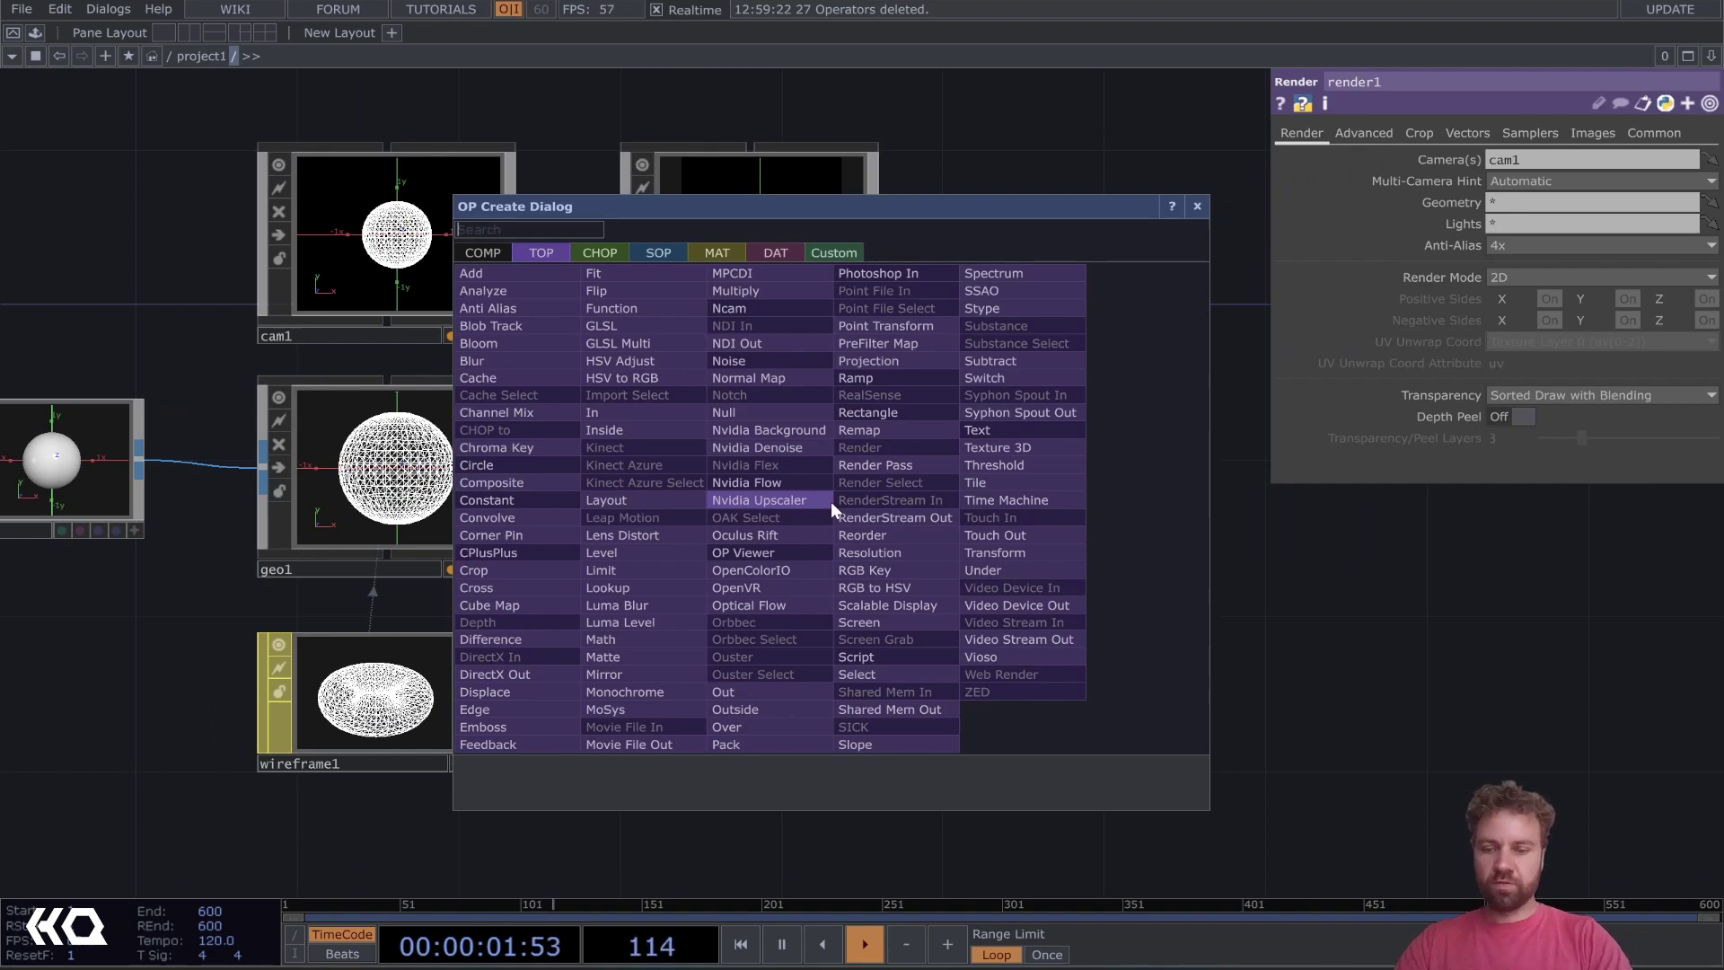
Add an RGB Key TOP, rgbkey1, wired after render1
text(rgb)
click(875, 571)
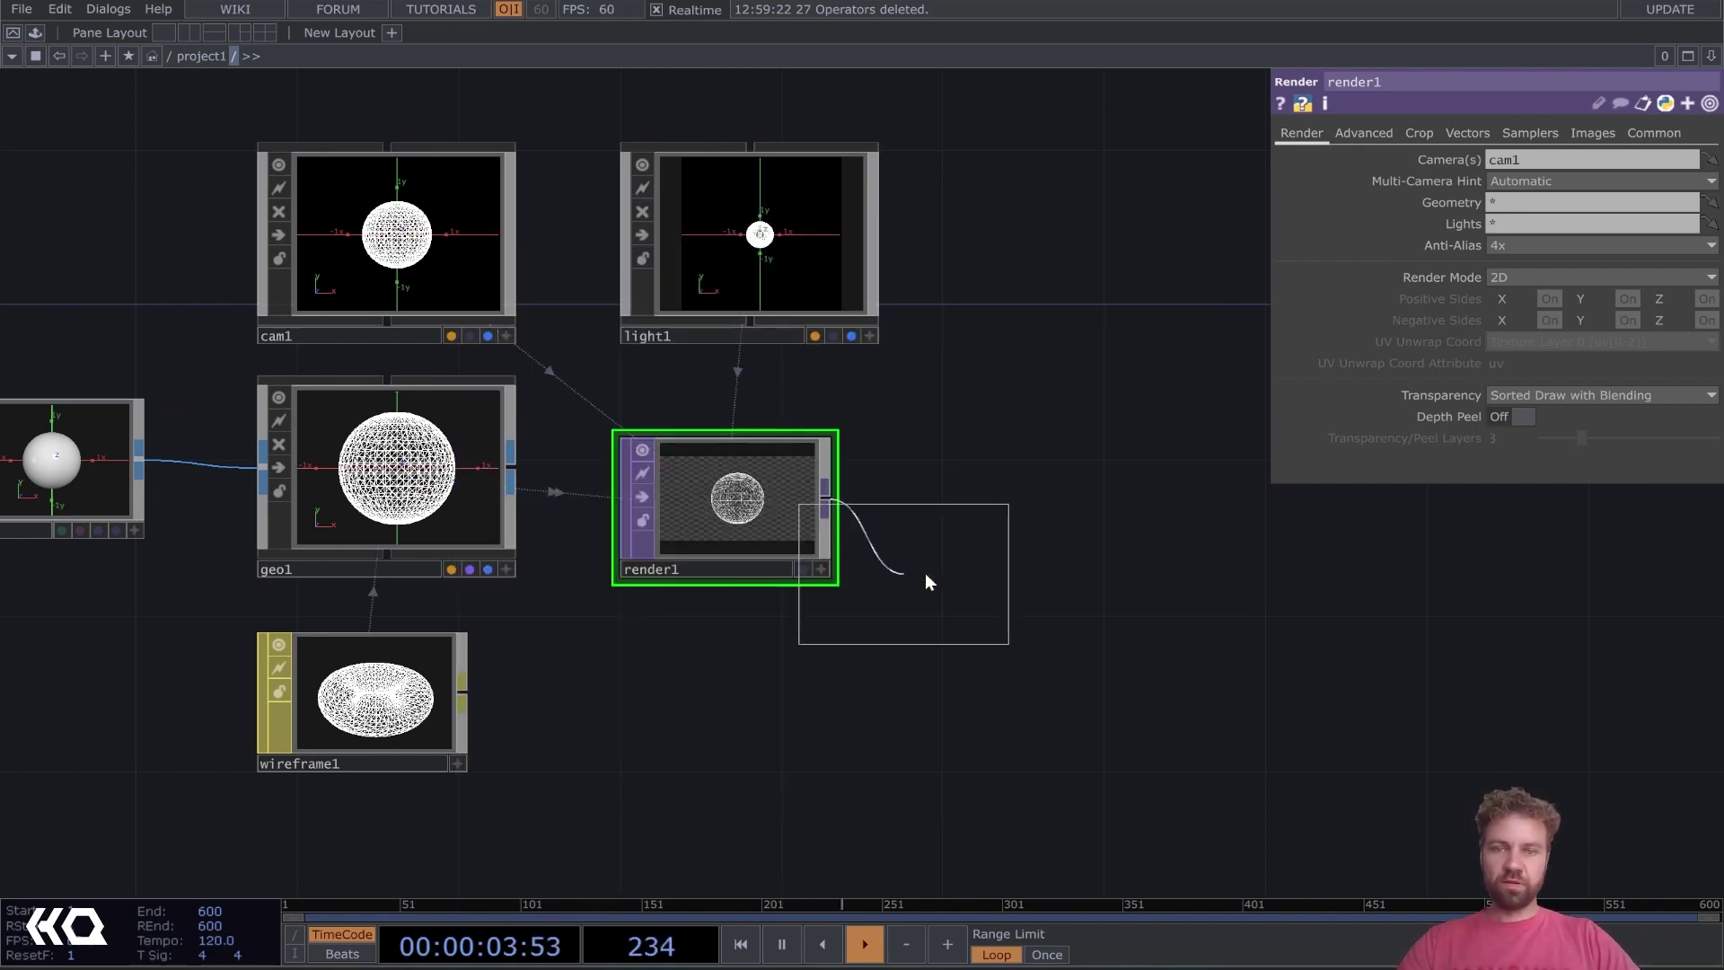
click(1091, 511)
key(shift+h)
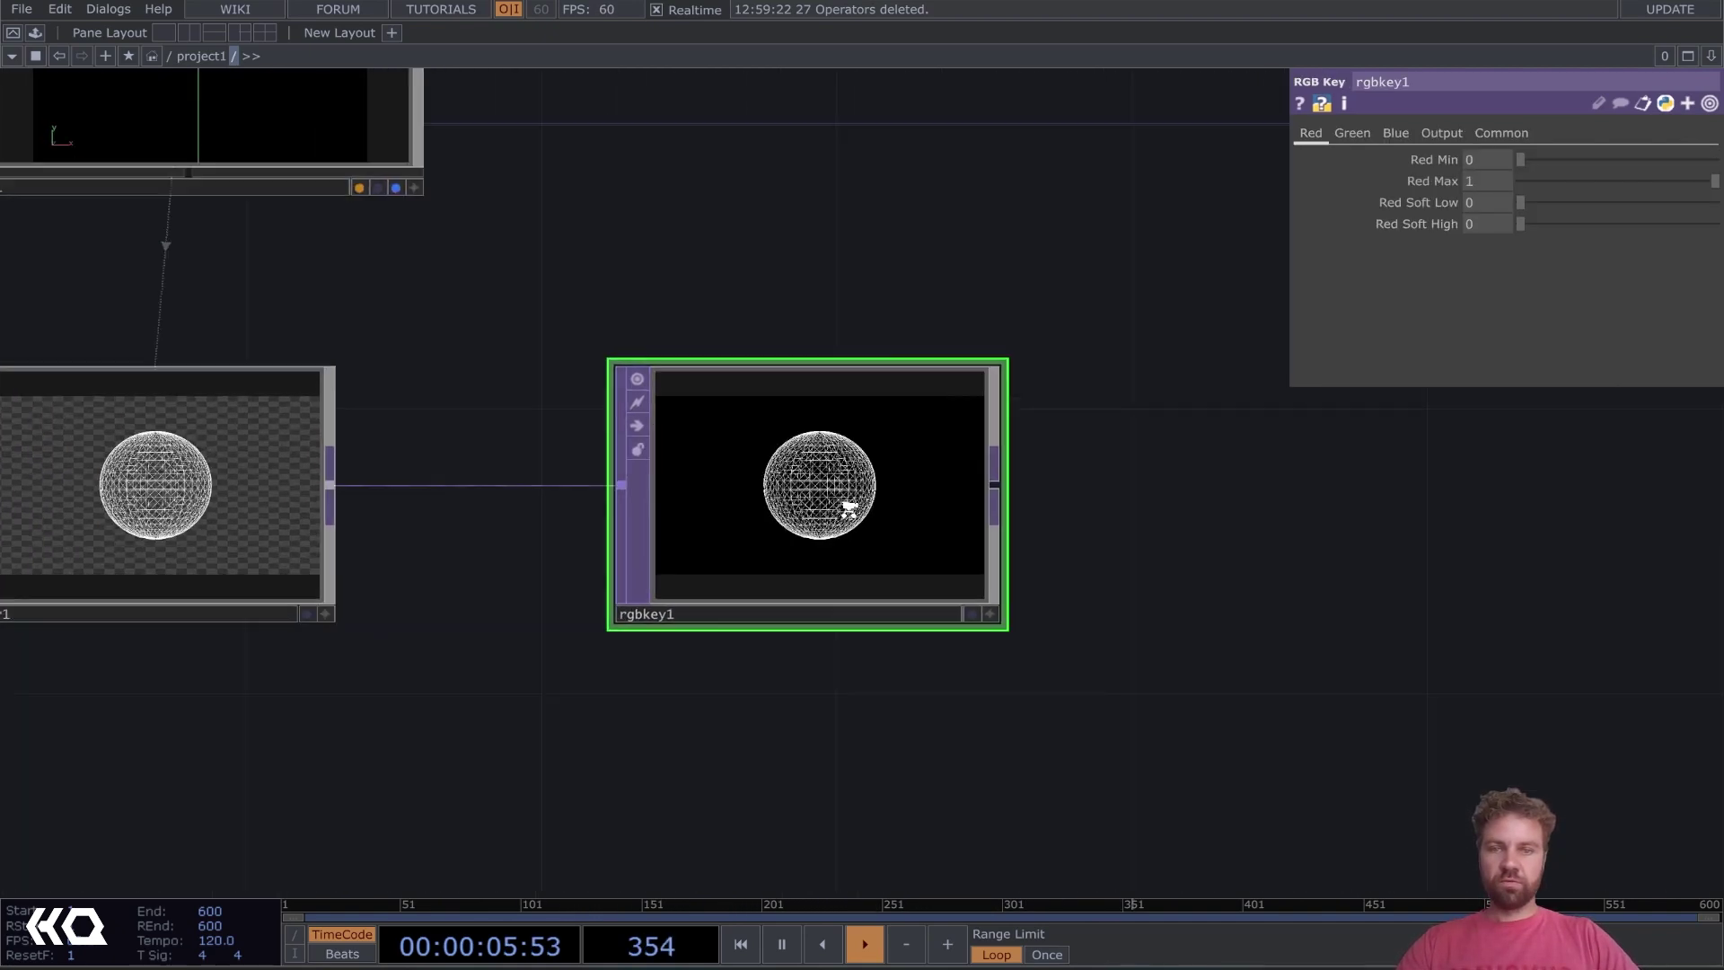
Append a Null TOP, null3, after rgbkey1 and display it as the network background
right_click(1004, 488)
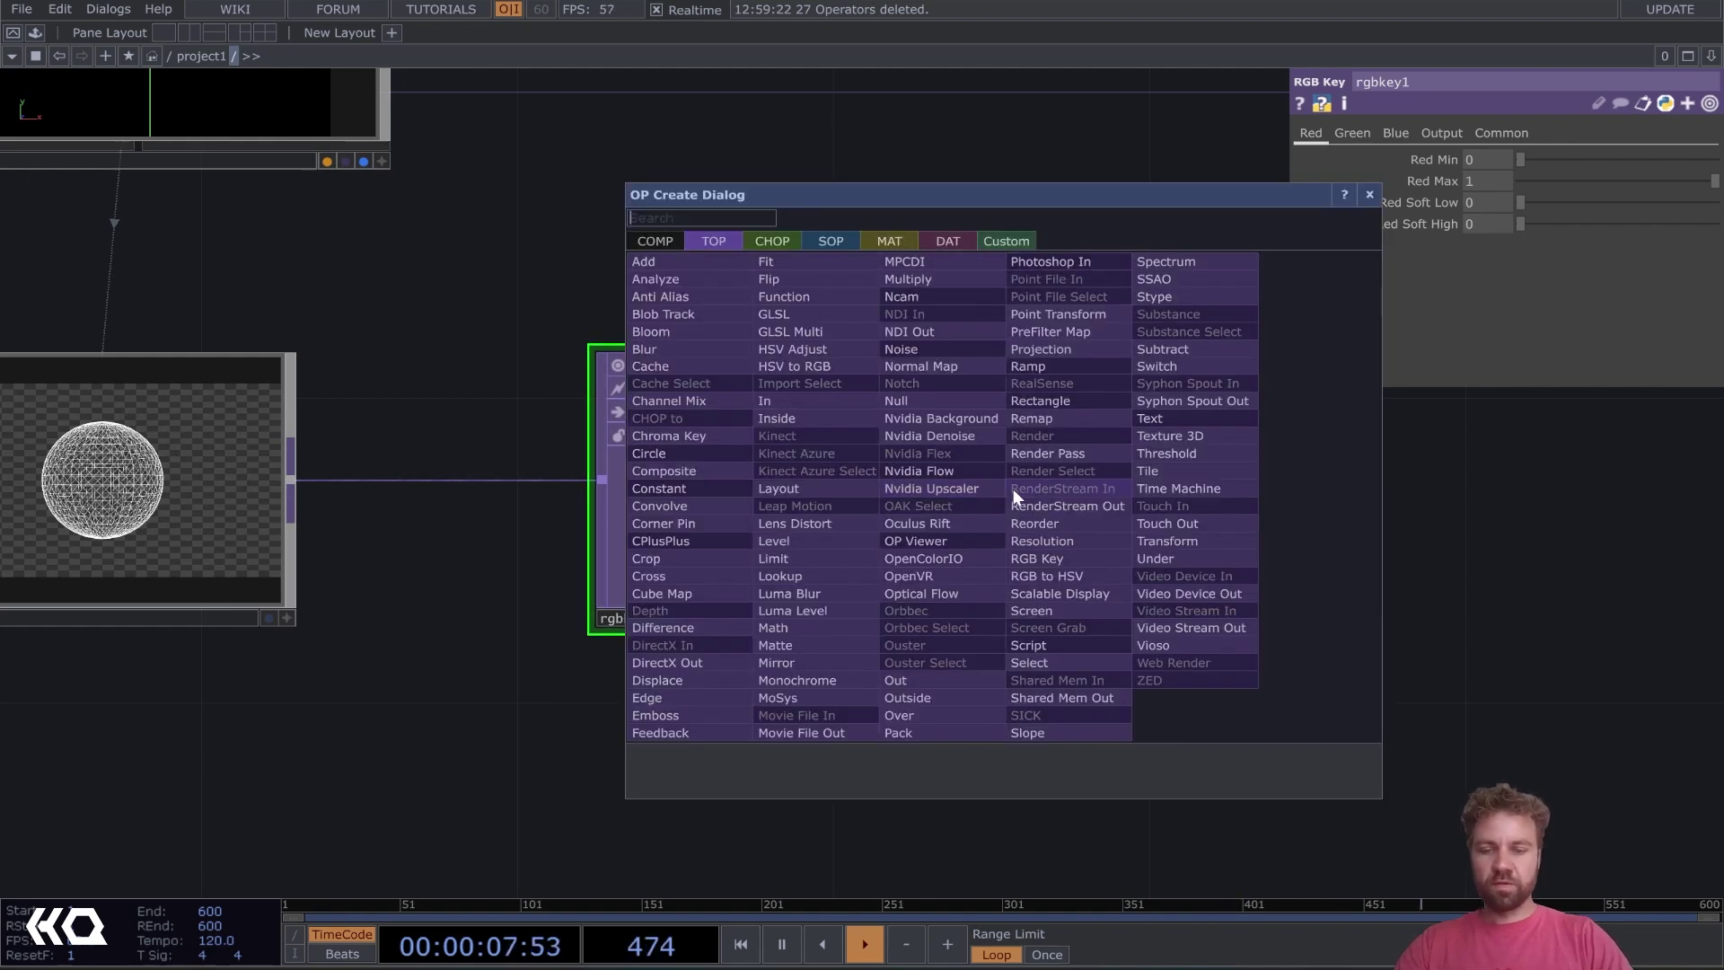
text(null)
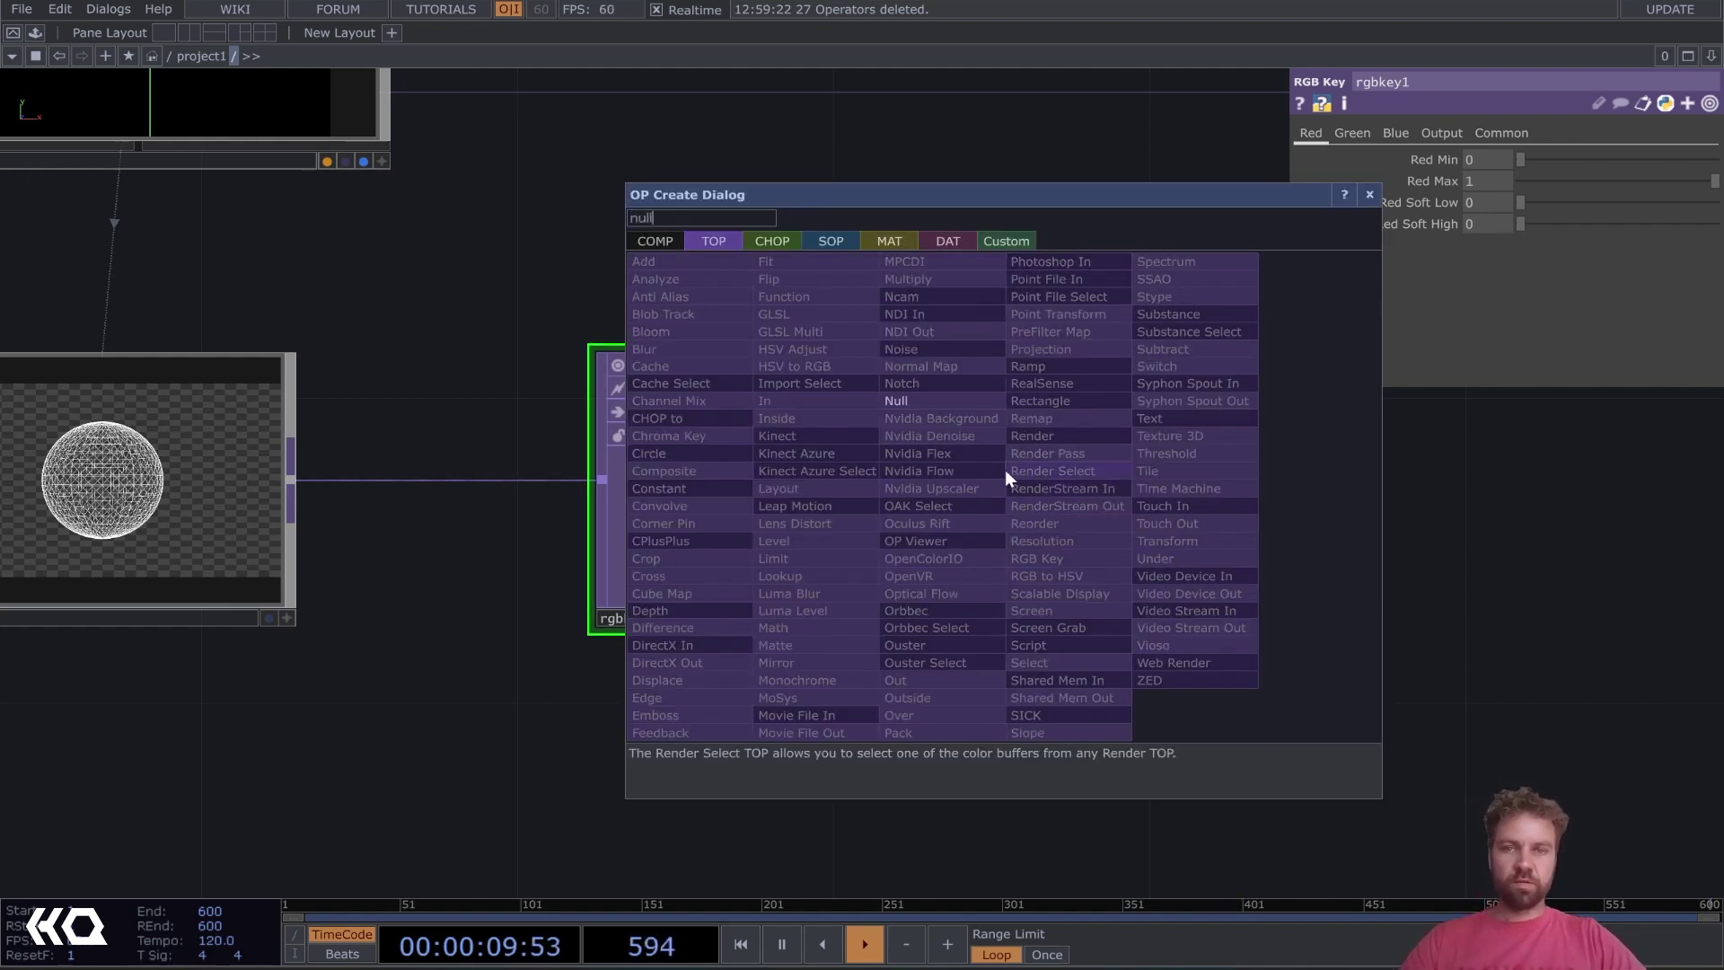
click(961, 404)
click(1347, 521)
key(shift+h)
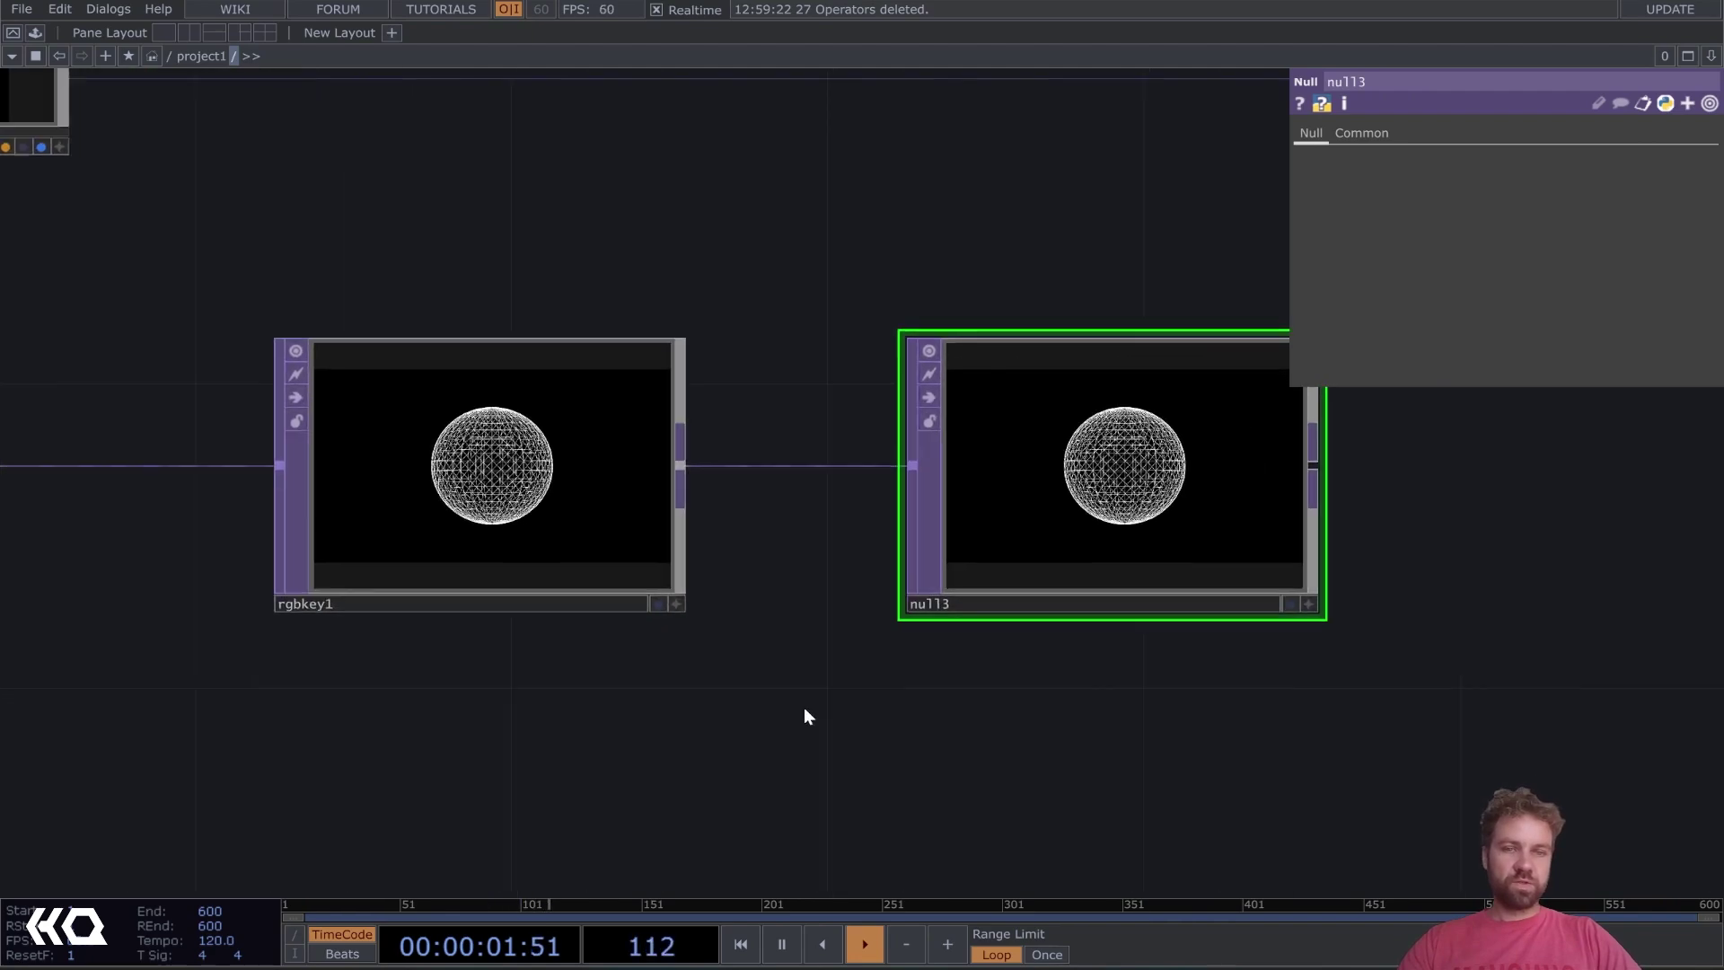
click(1058, 597)
drag(907, 709, 802, 352)
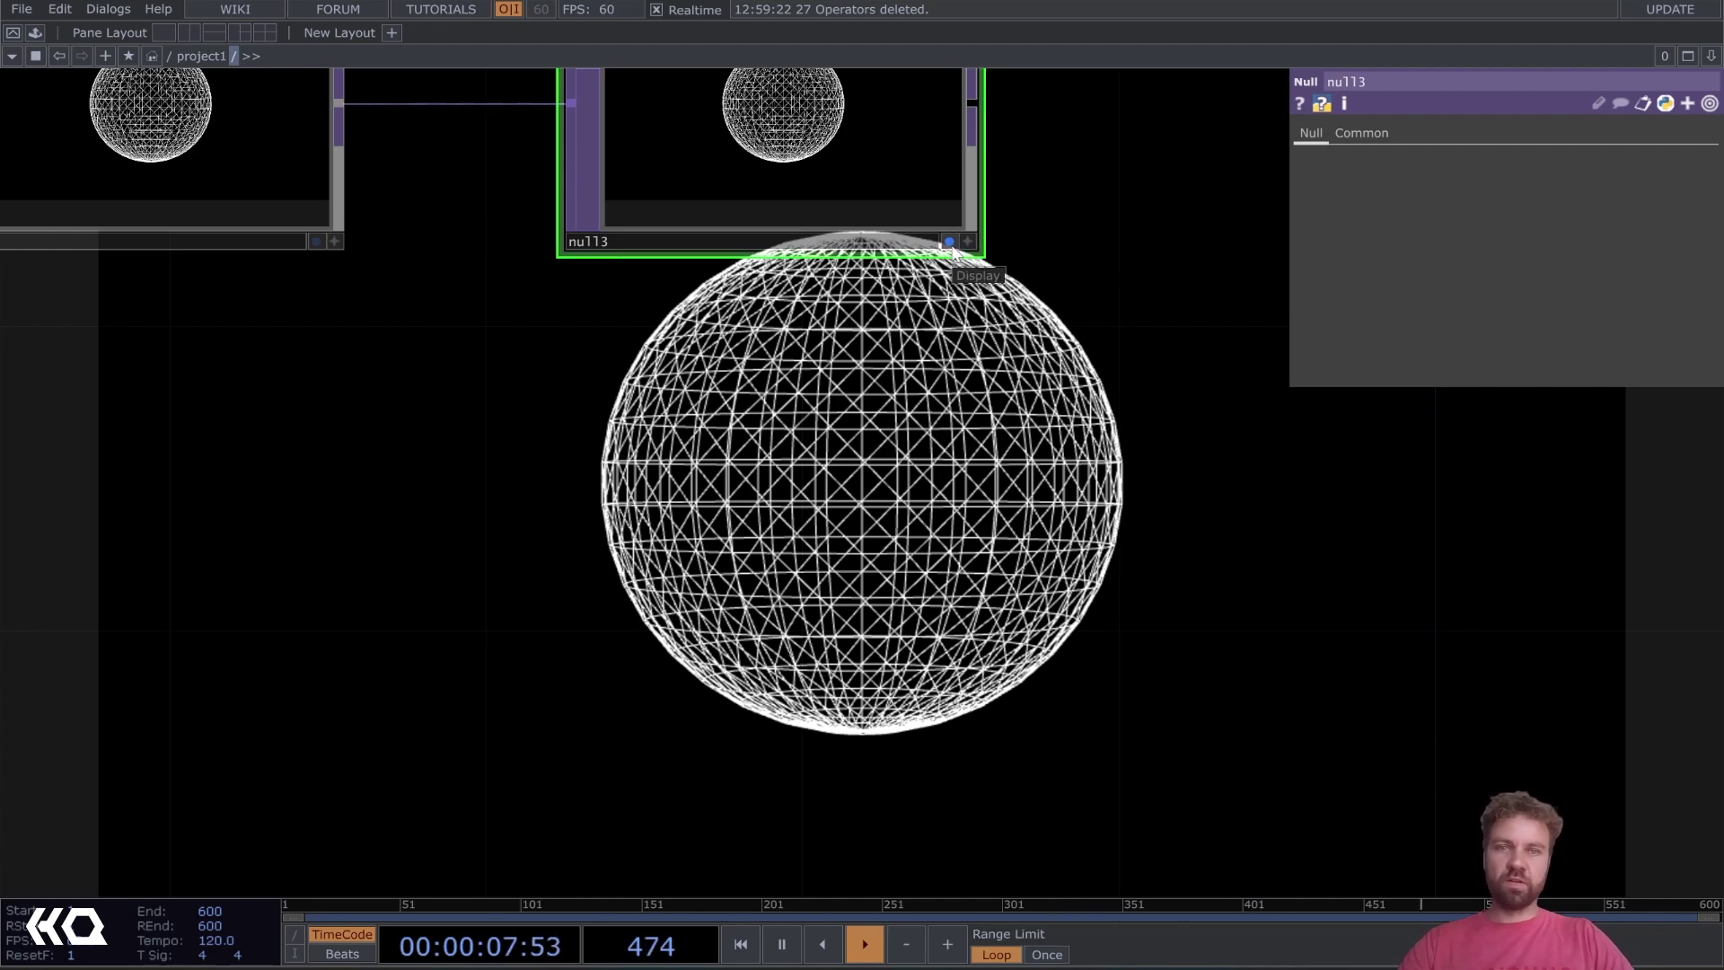
scroll(719, 494, down, 5)
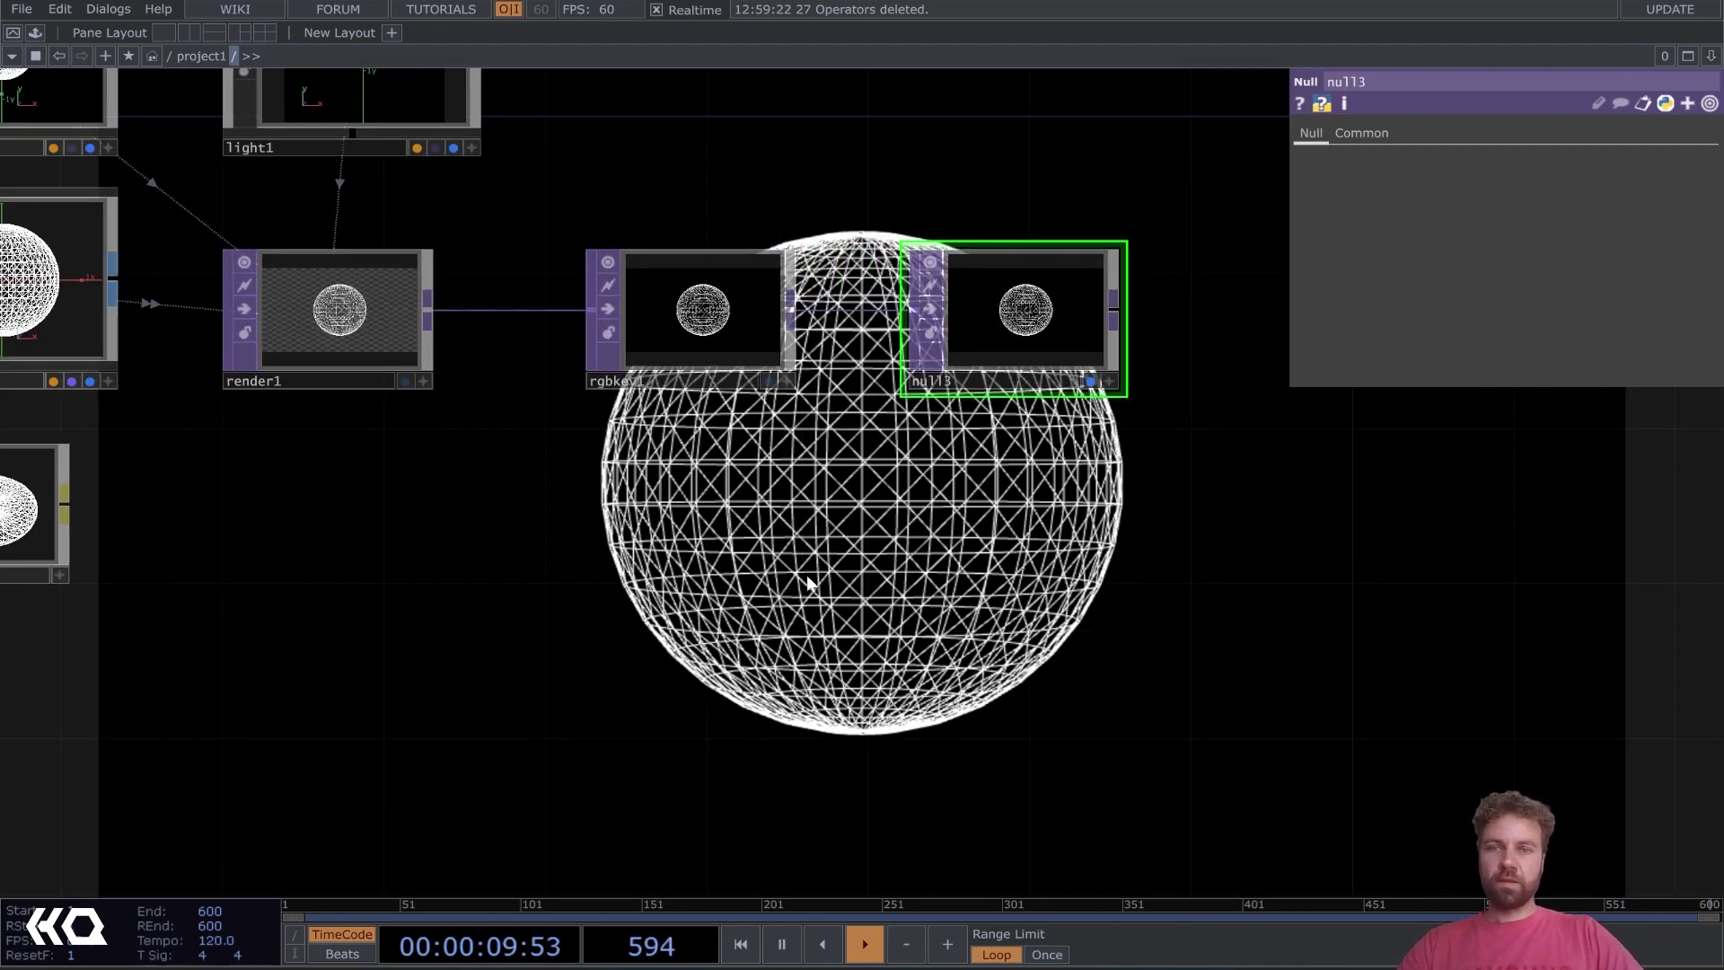
Darken wireframe1's wire colour to grey, Value about 0.62
key(h)
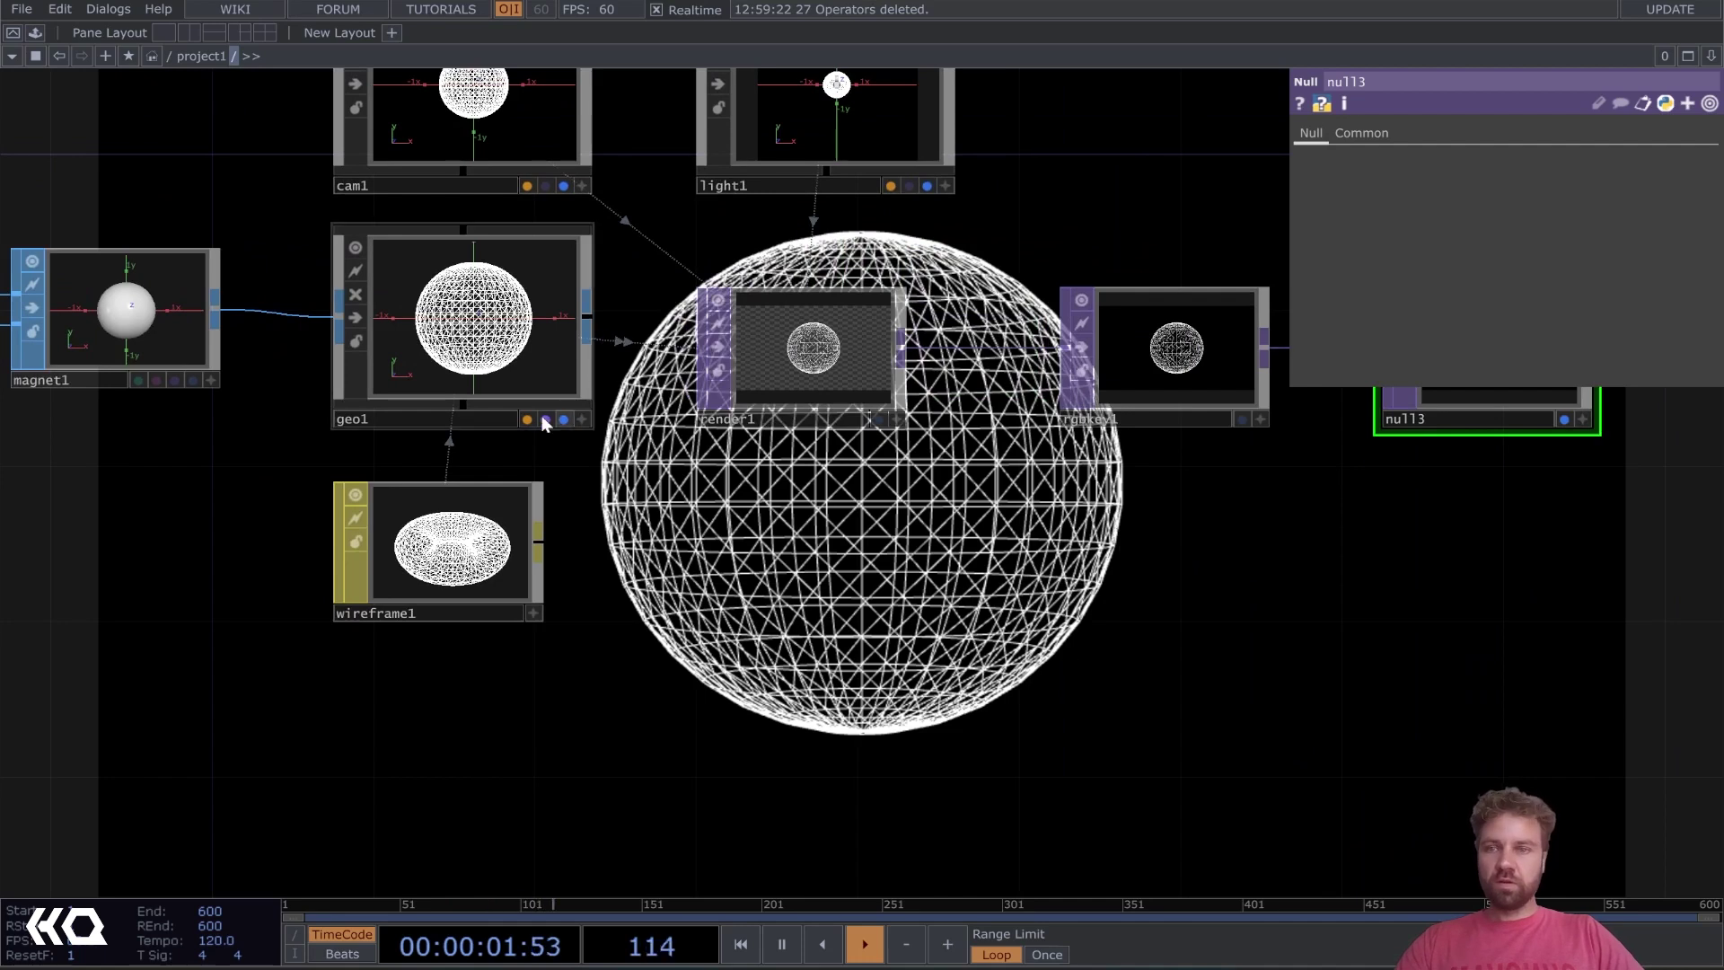
click(431, 583)
click(1464, 160)
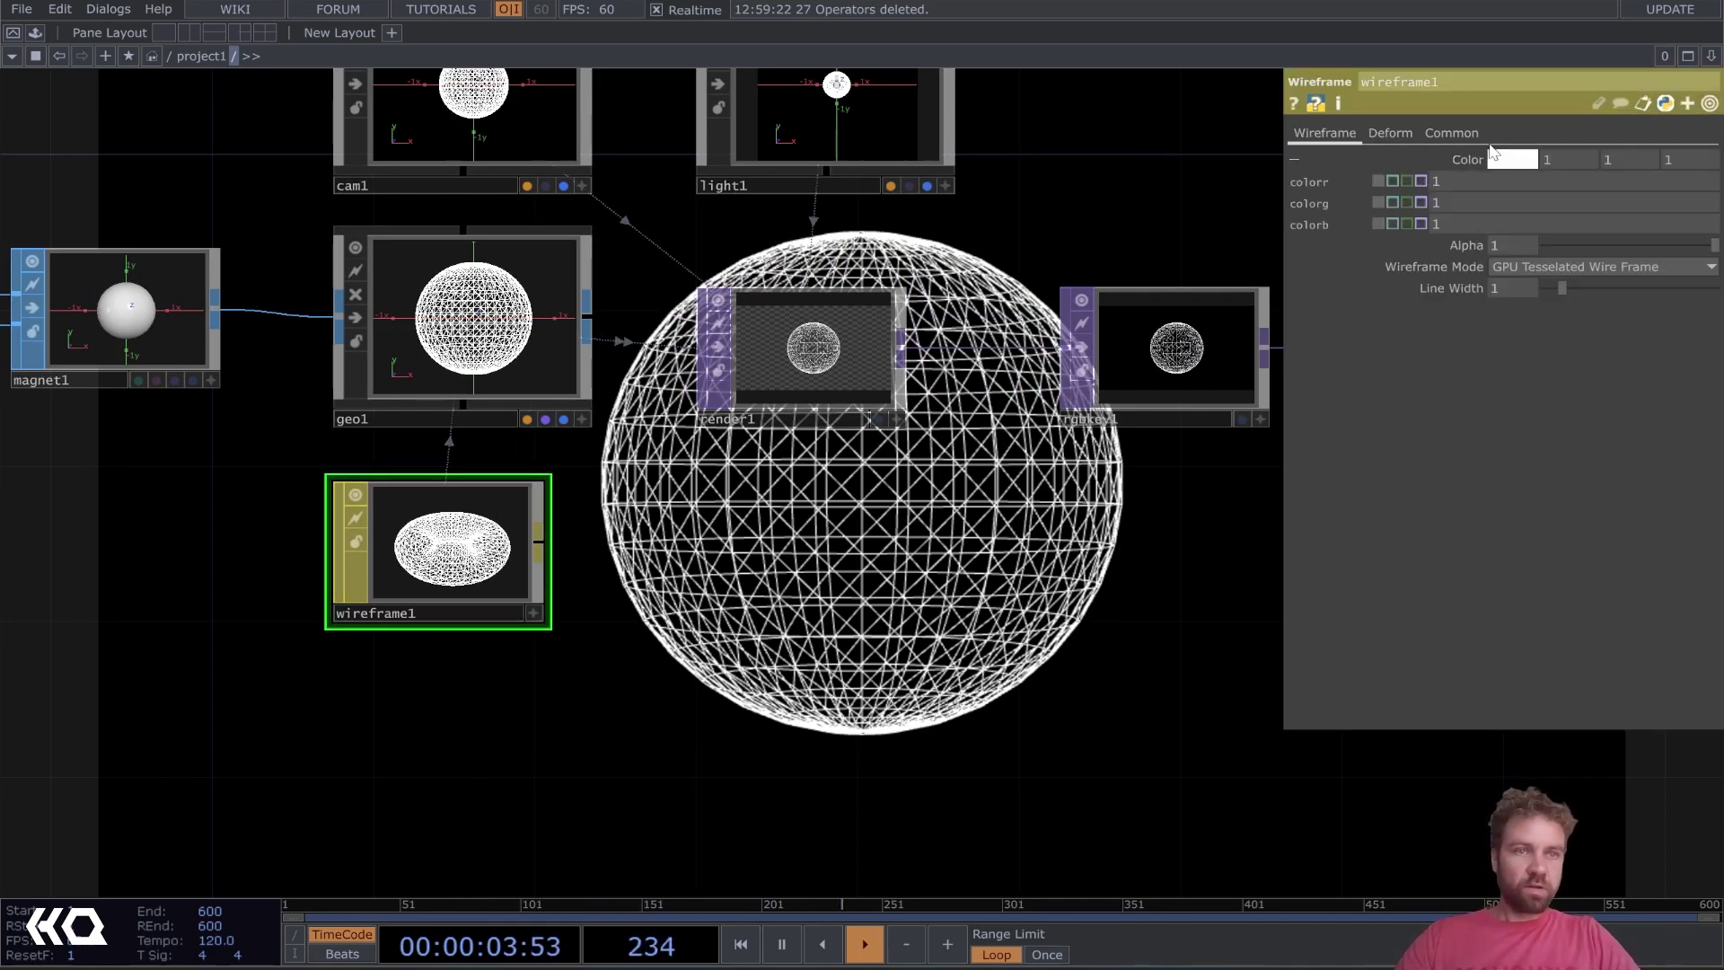
click(1456, 160)
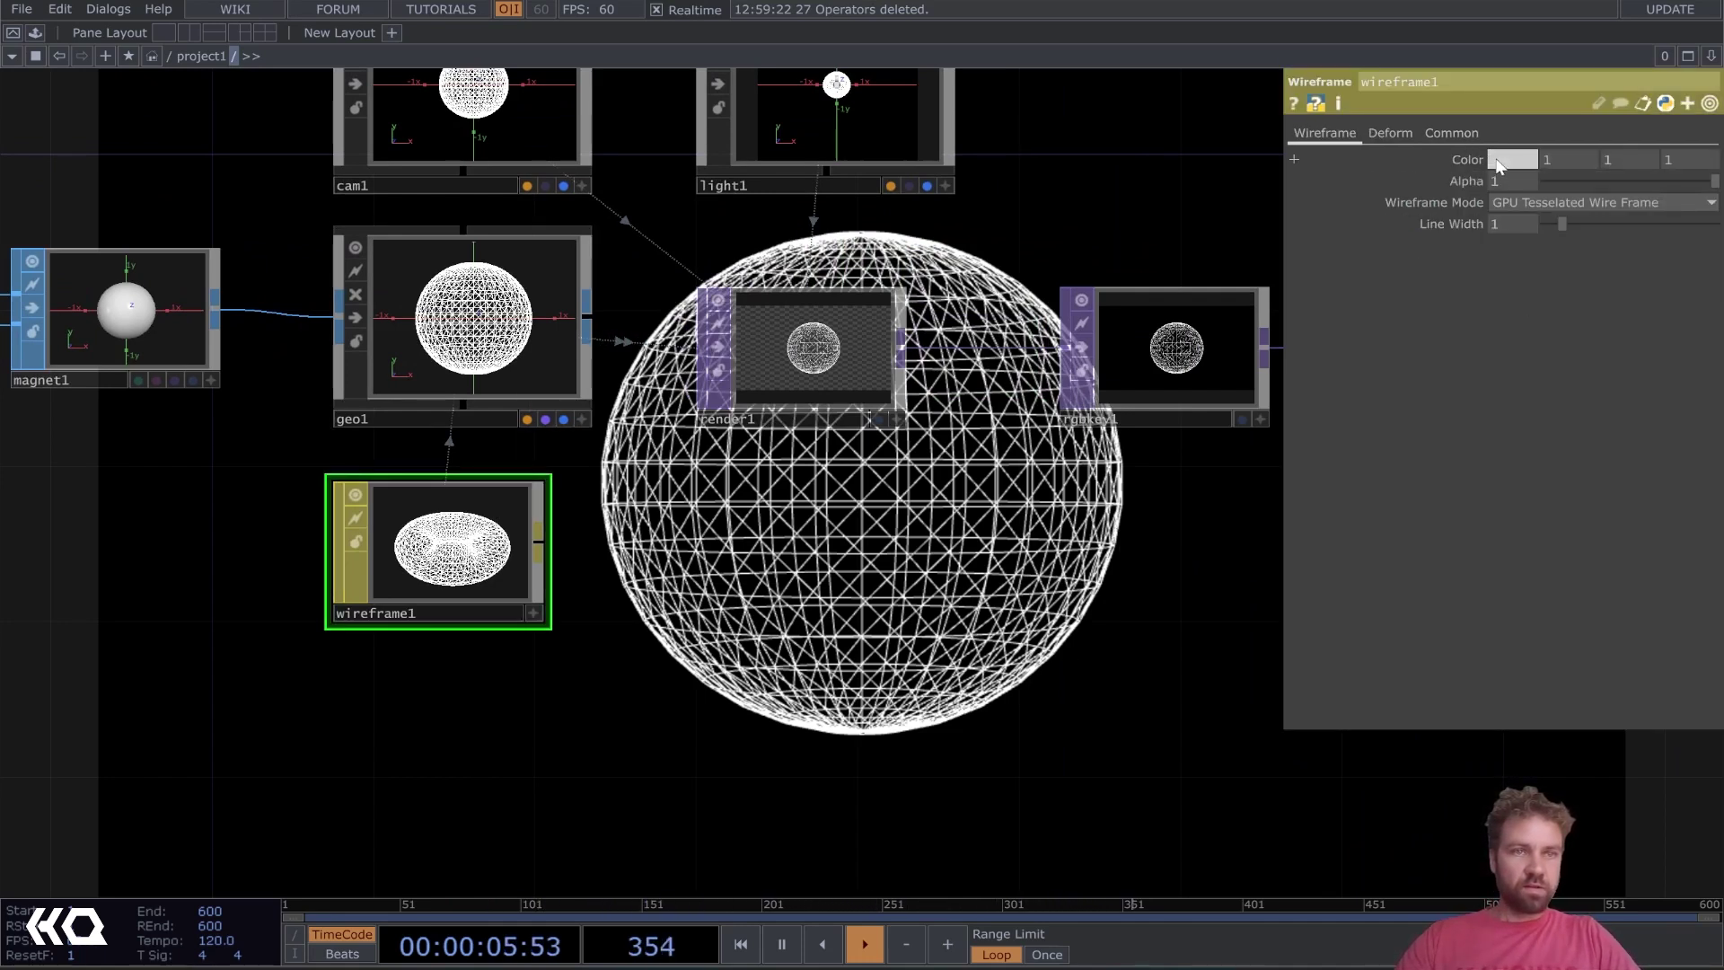
click(1512, 159)
drag(1626, 203, 1567, 204)
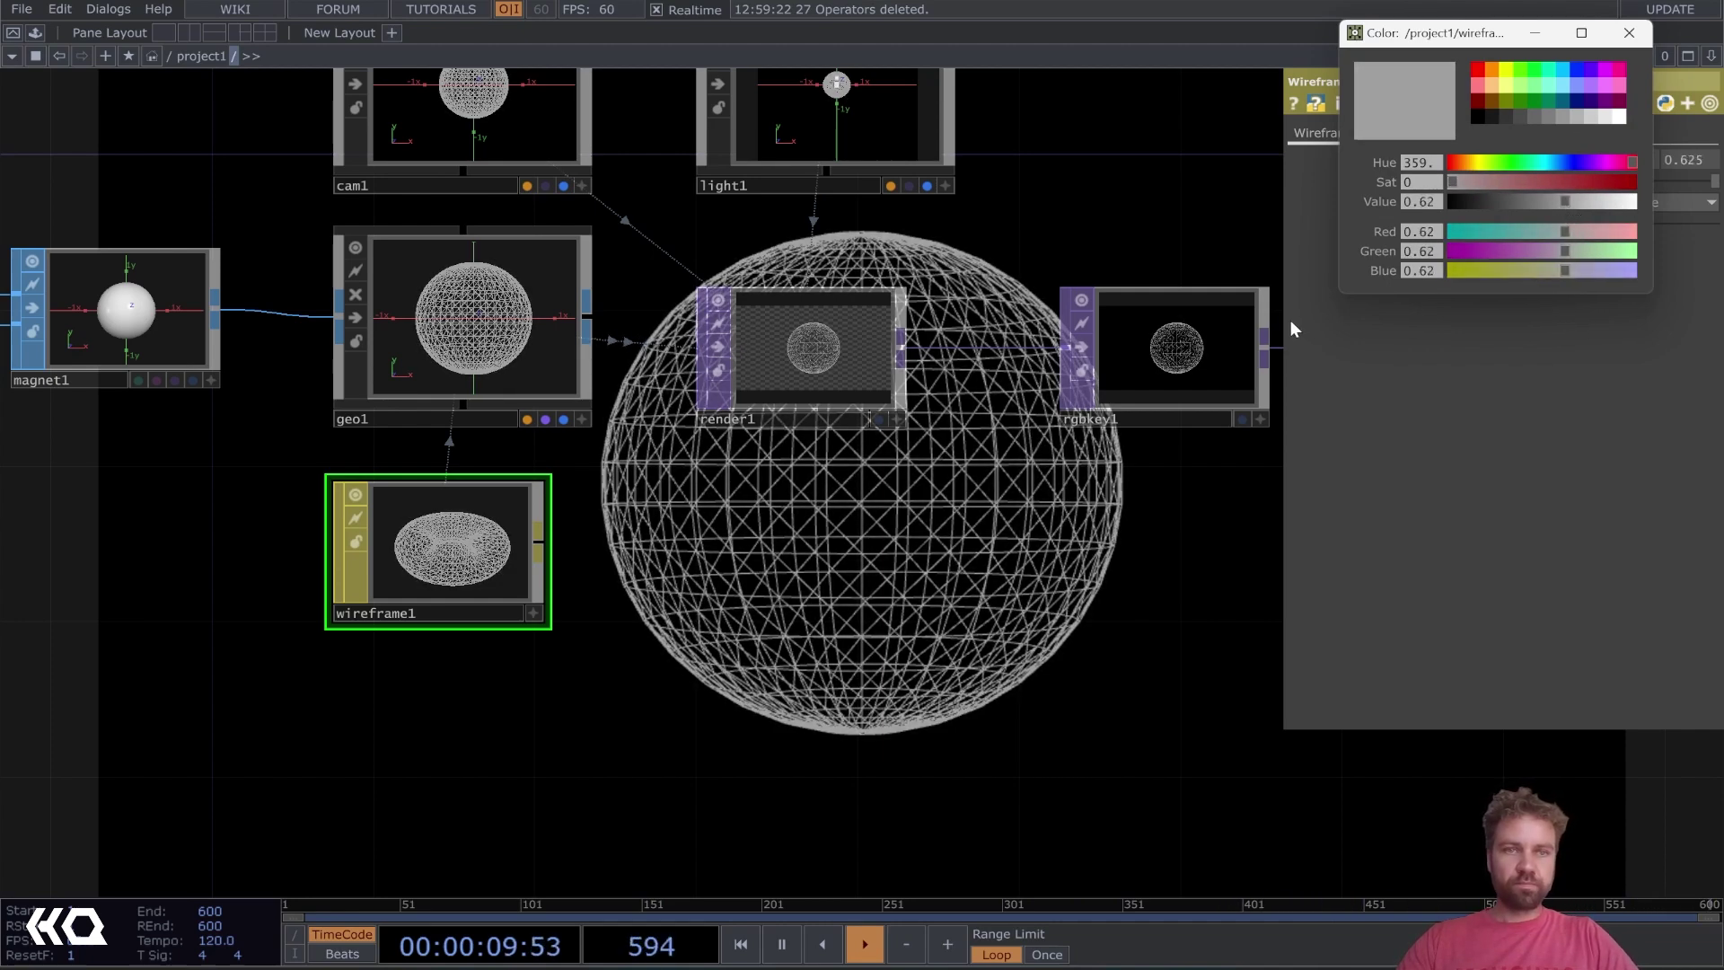
drag(1094, 521, 751, 530)
click(1629, 33)
Append a null after rgbkey1
click(1096, 460)
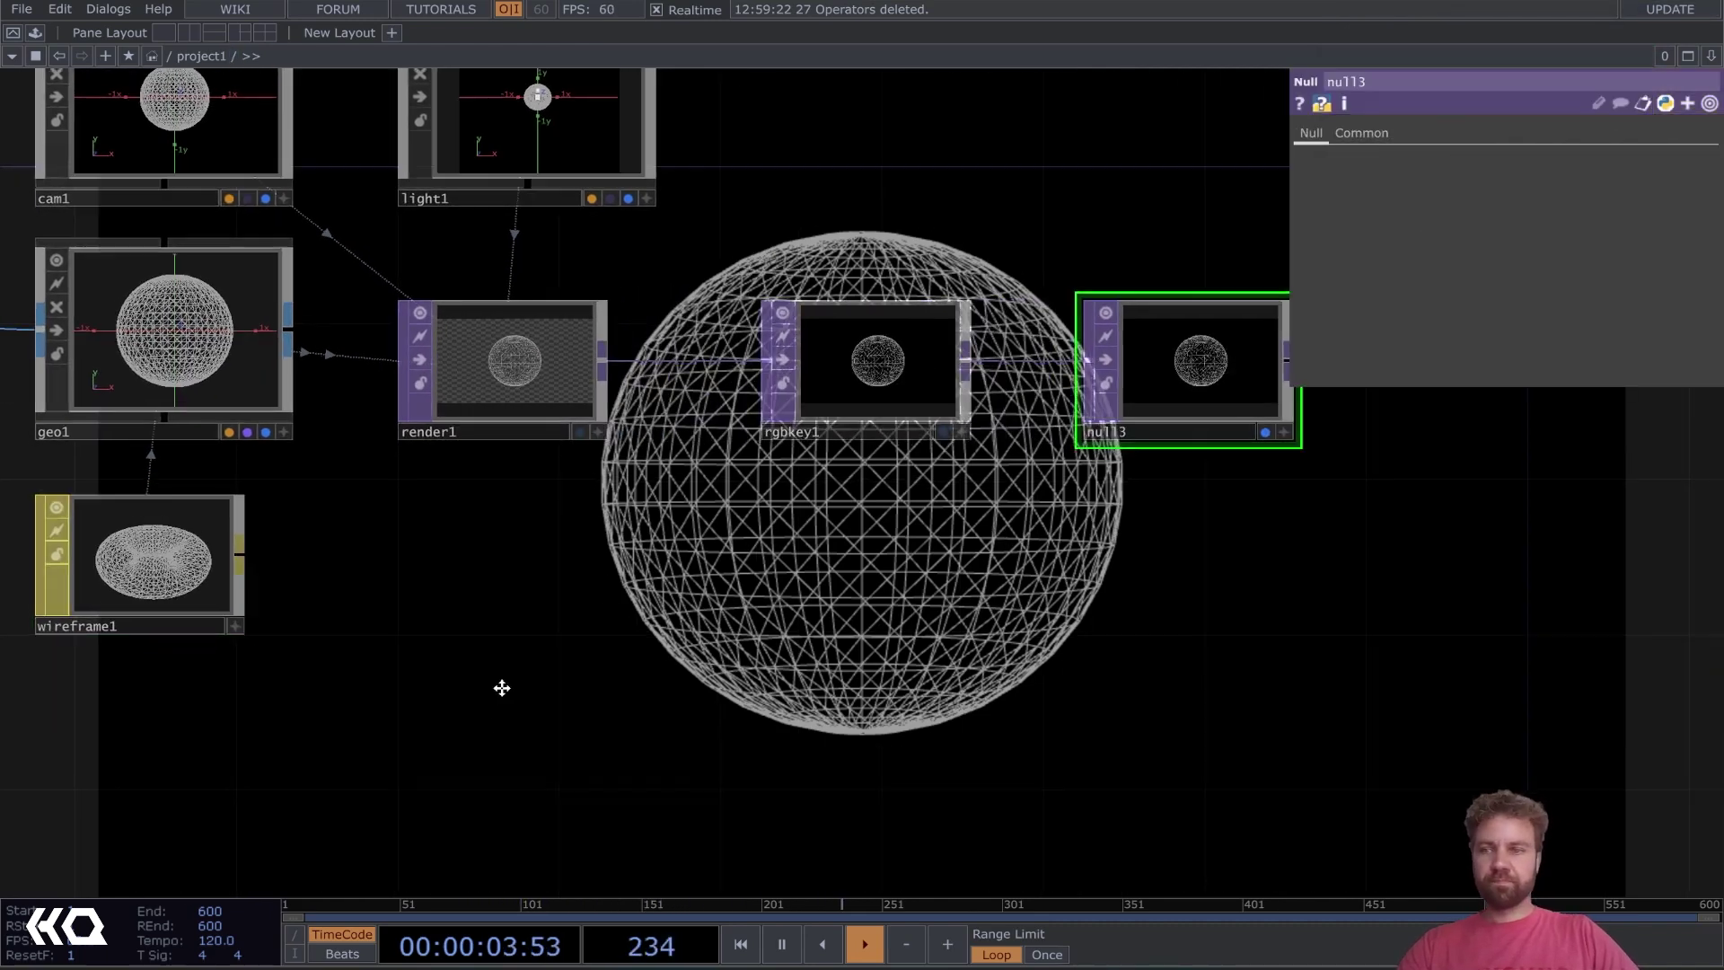
scroll(502, 688, down, 2)
drag(502, 687, 816, 634)
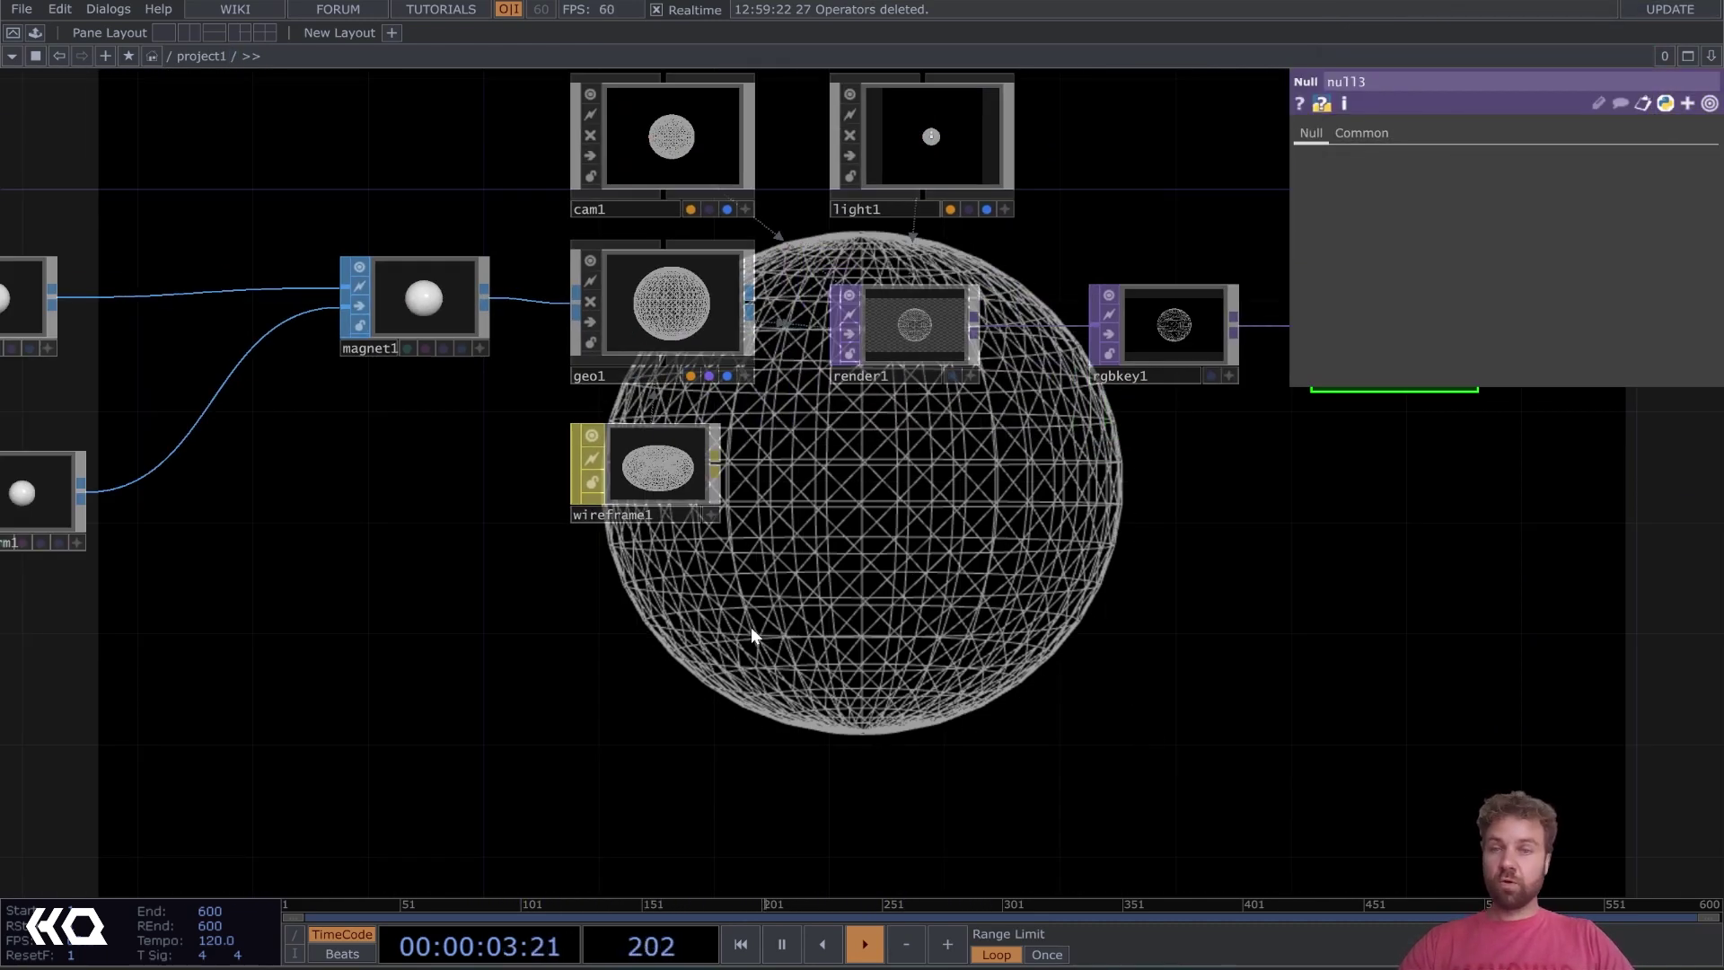
scroll(790, 633, down, 2)
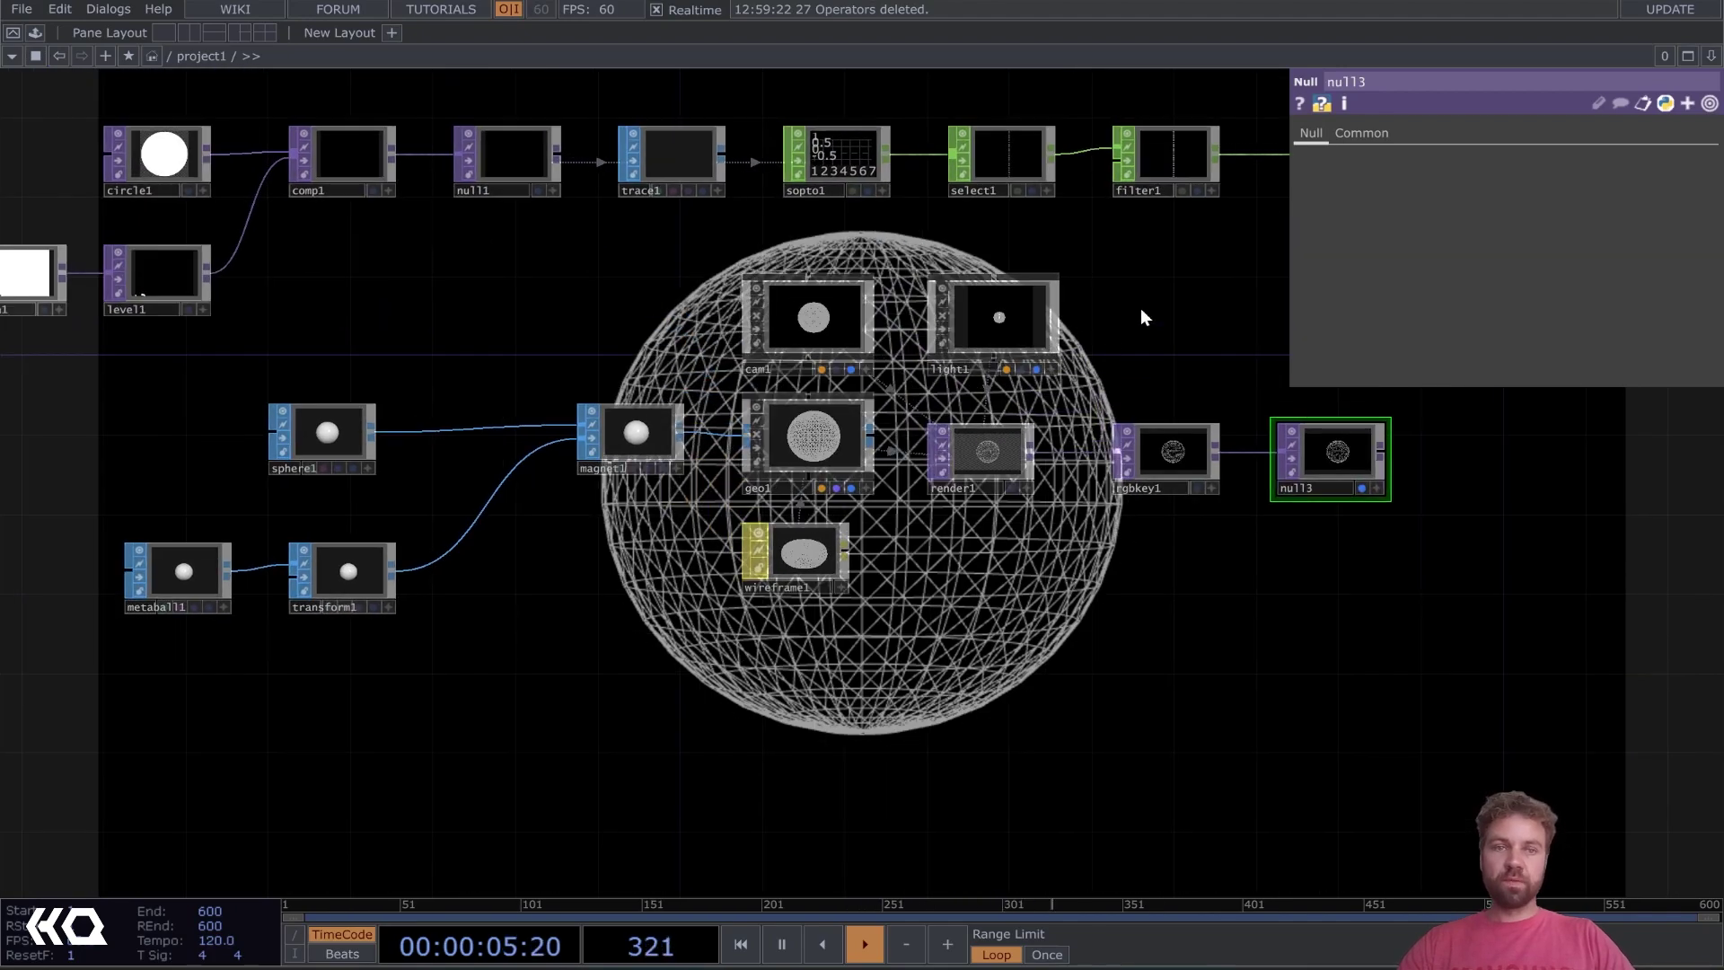
drag(1141, 308, 703, 477)
scroll(890, 412, up, 5)
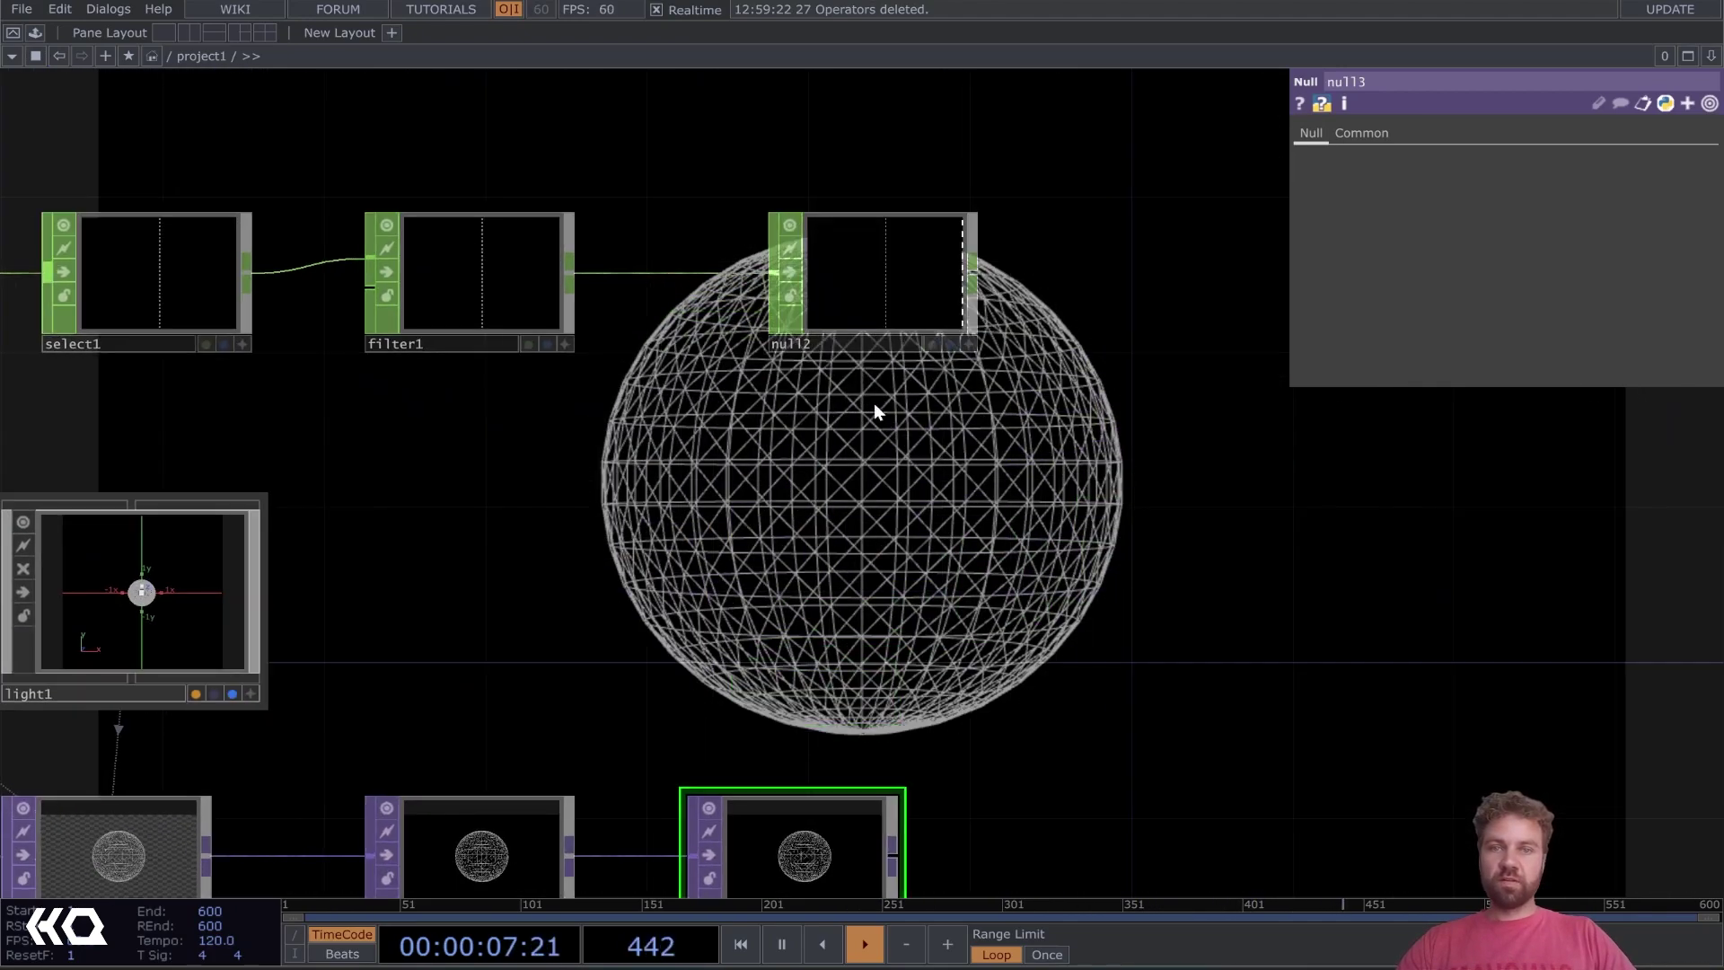
Inspect null2's smoothed tx/ty values and transform1's default translate of 0
click(815, 400)
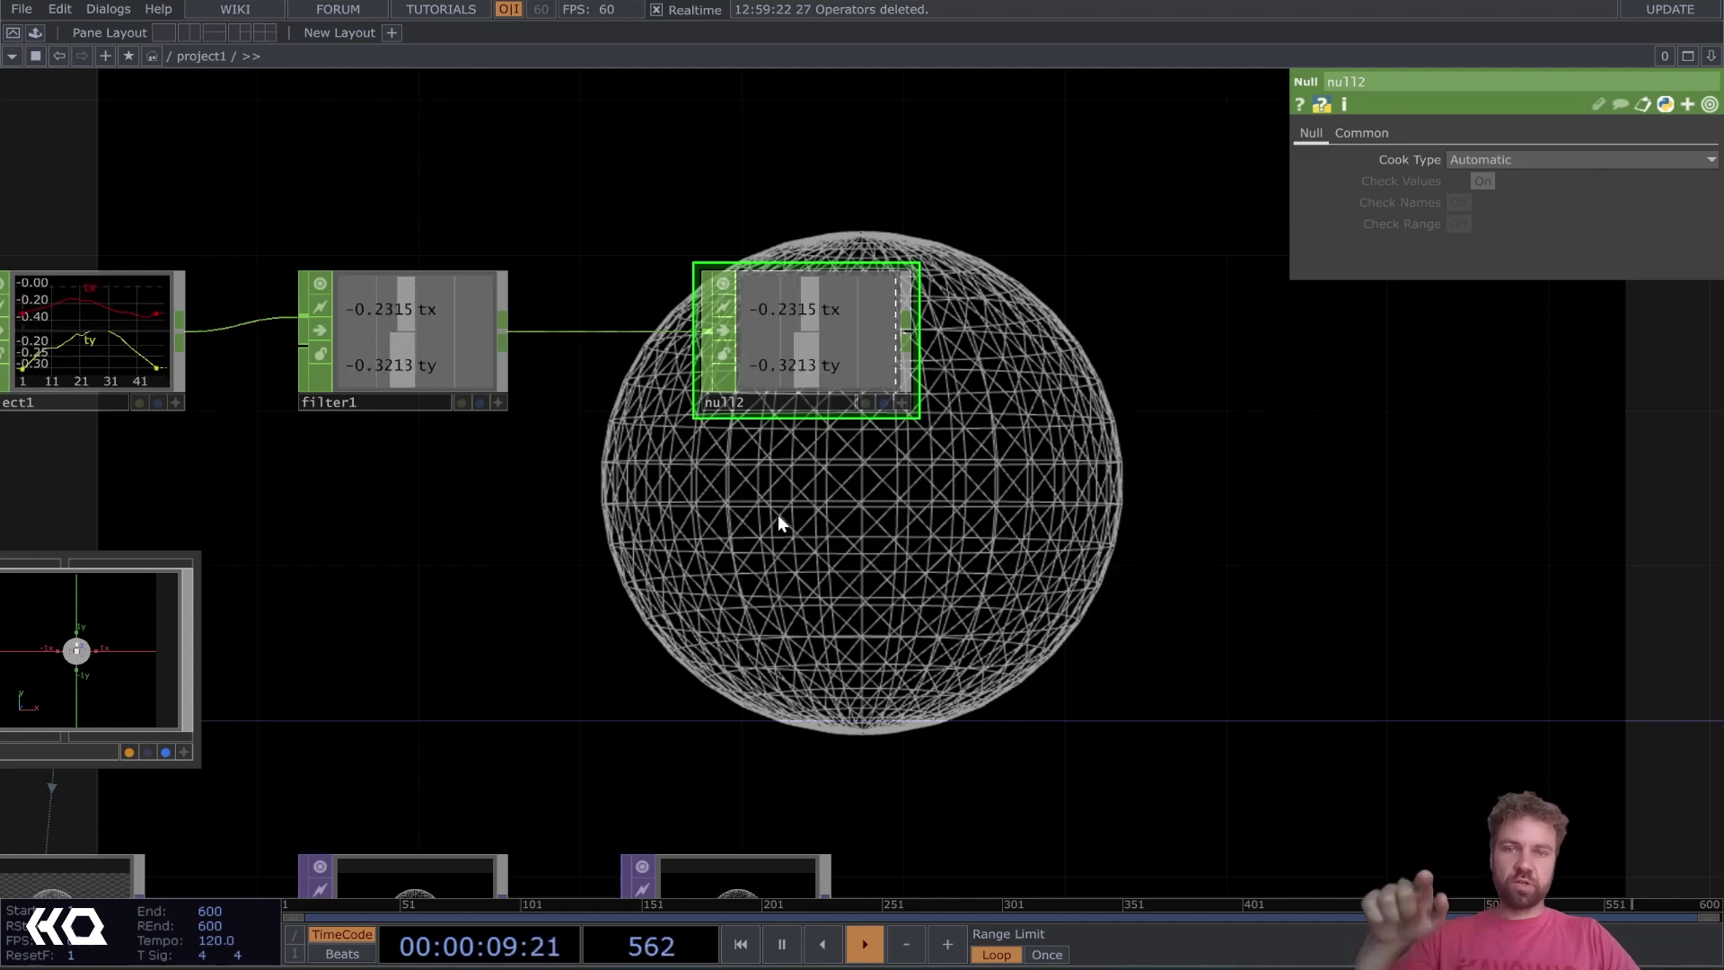
drag(757, 528, 1008, 425)
scroll(1008, 424, down, 4)
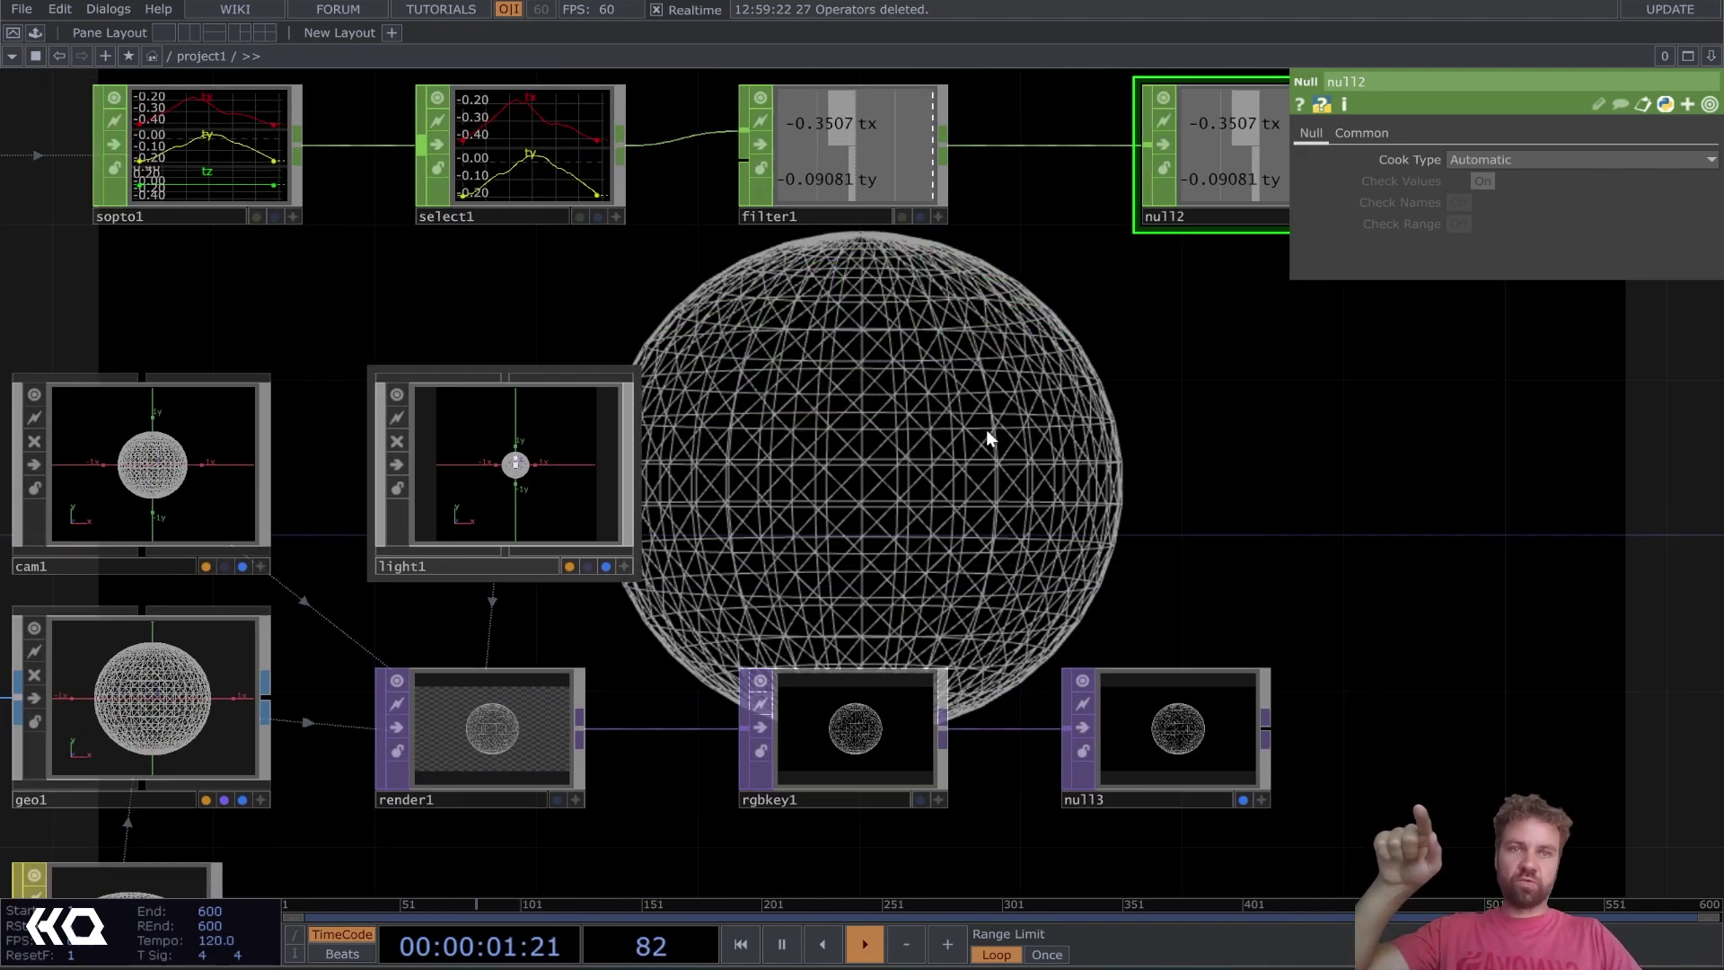
drag(602, 781, 1091, 655)
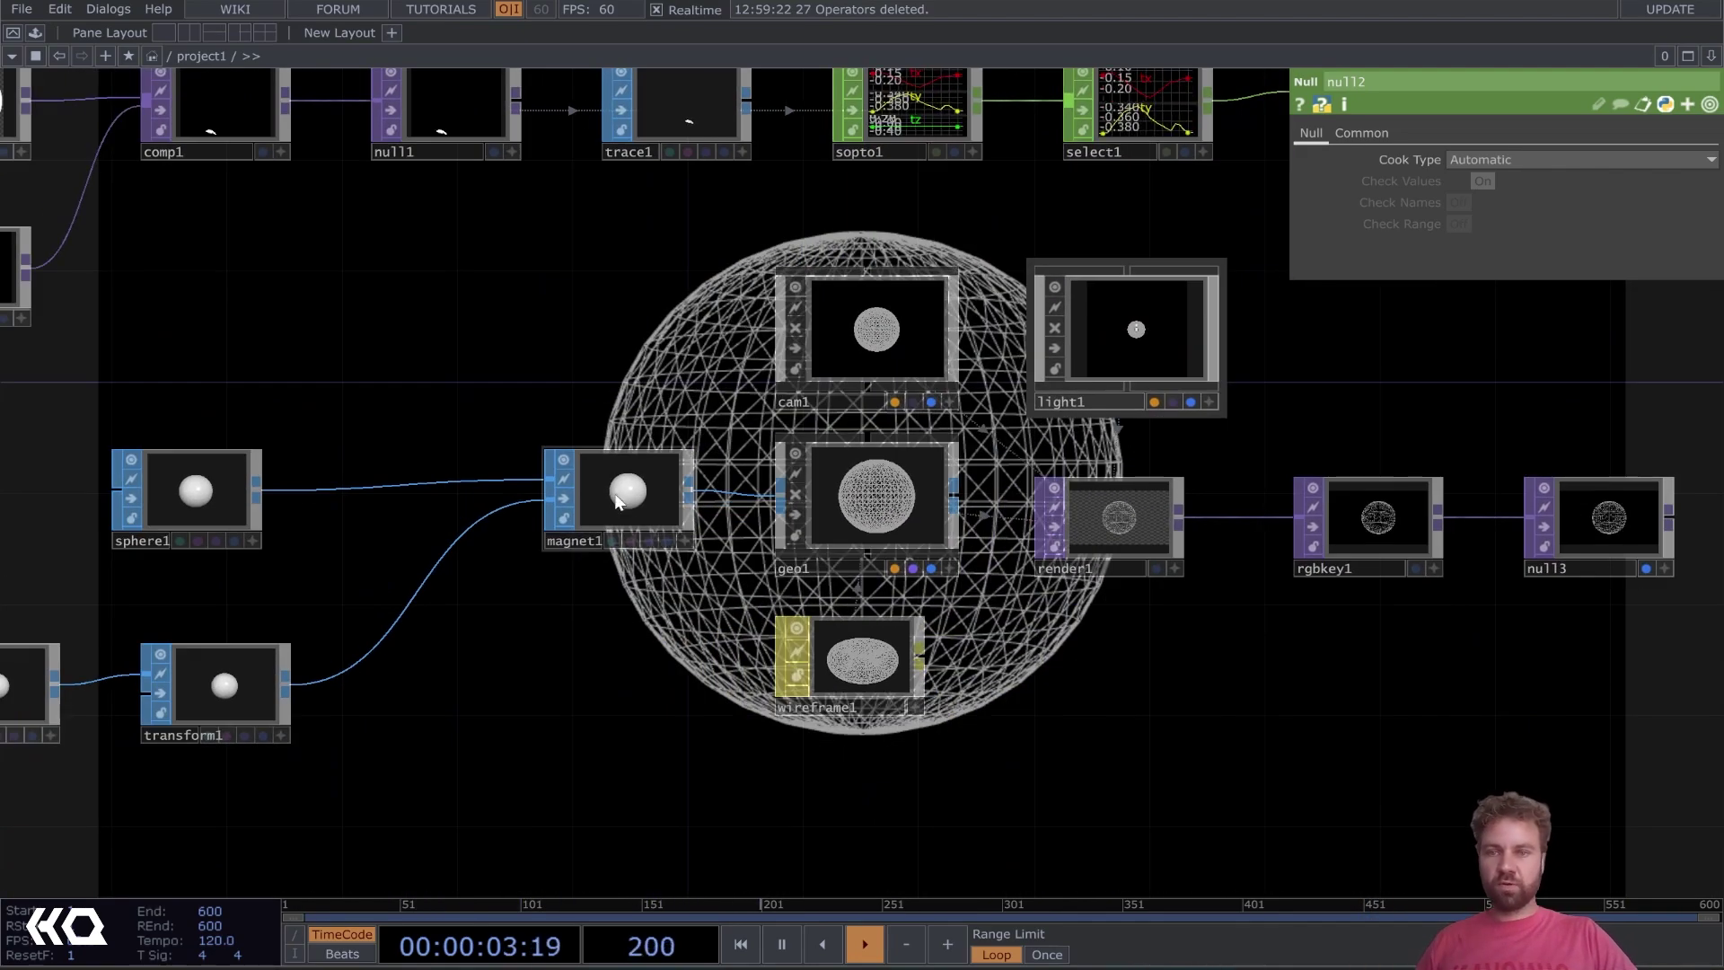
drag(326, 436, 672, 405)
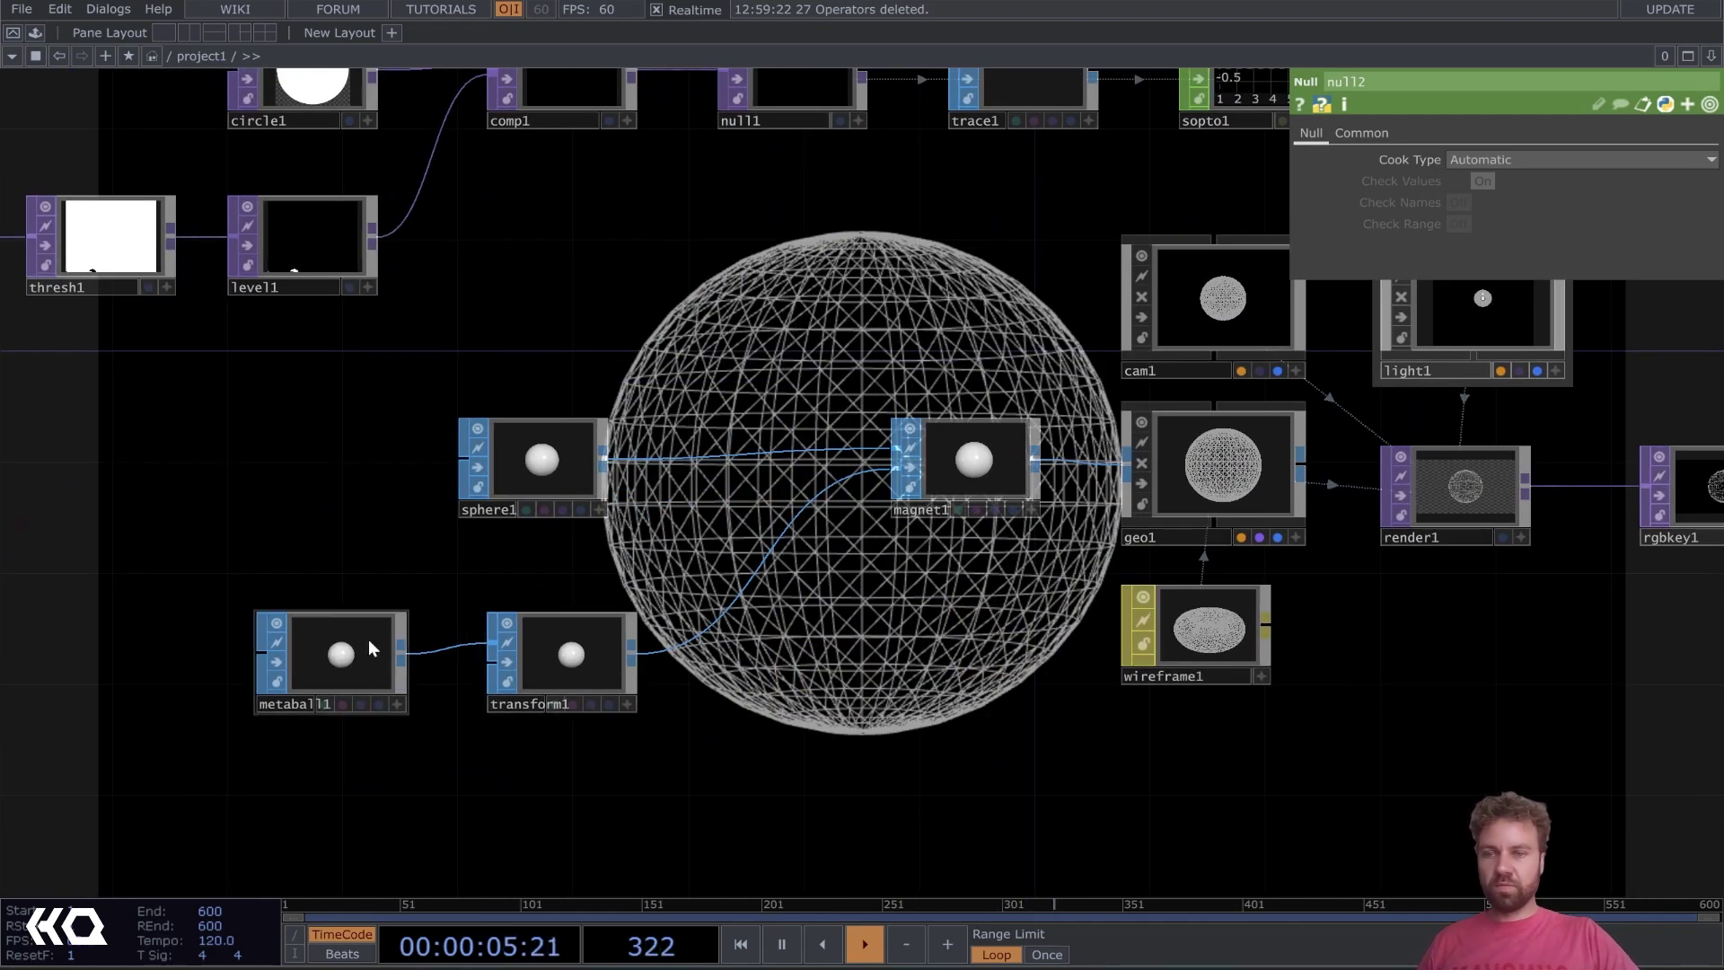
click(548, 629)
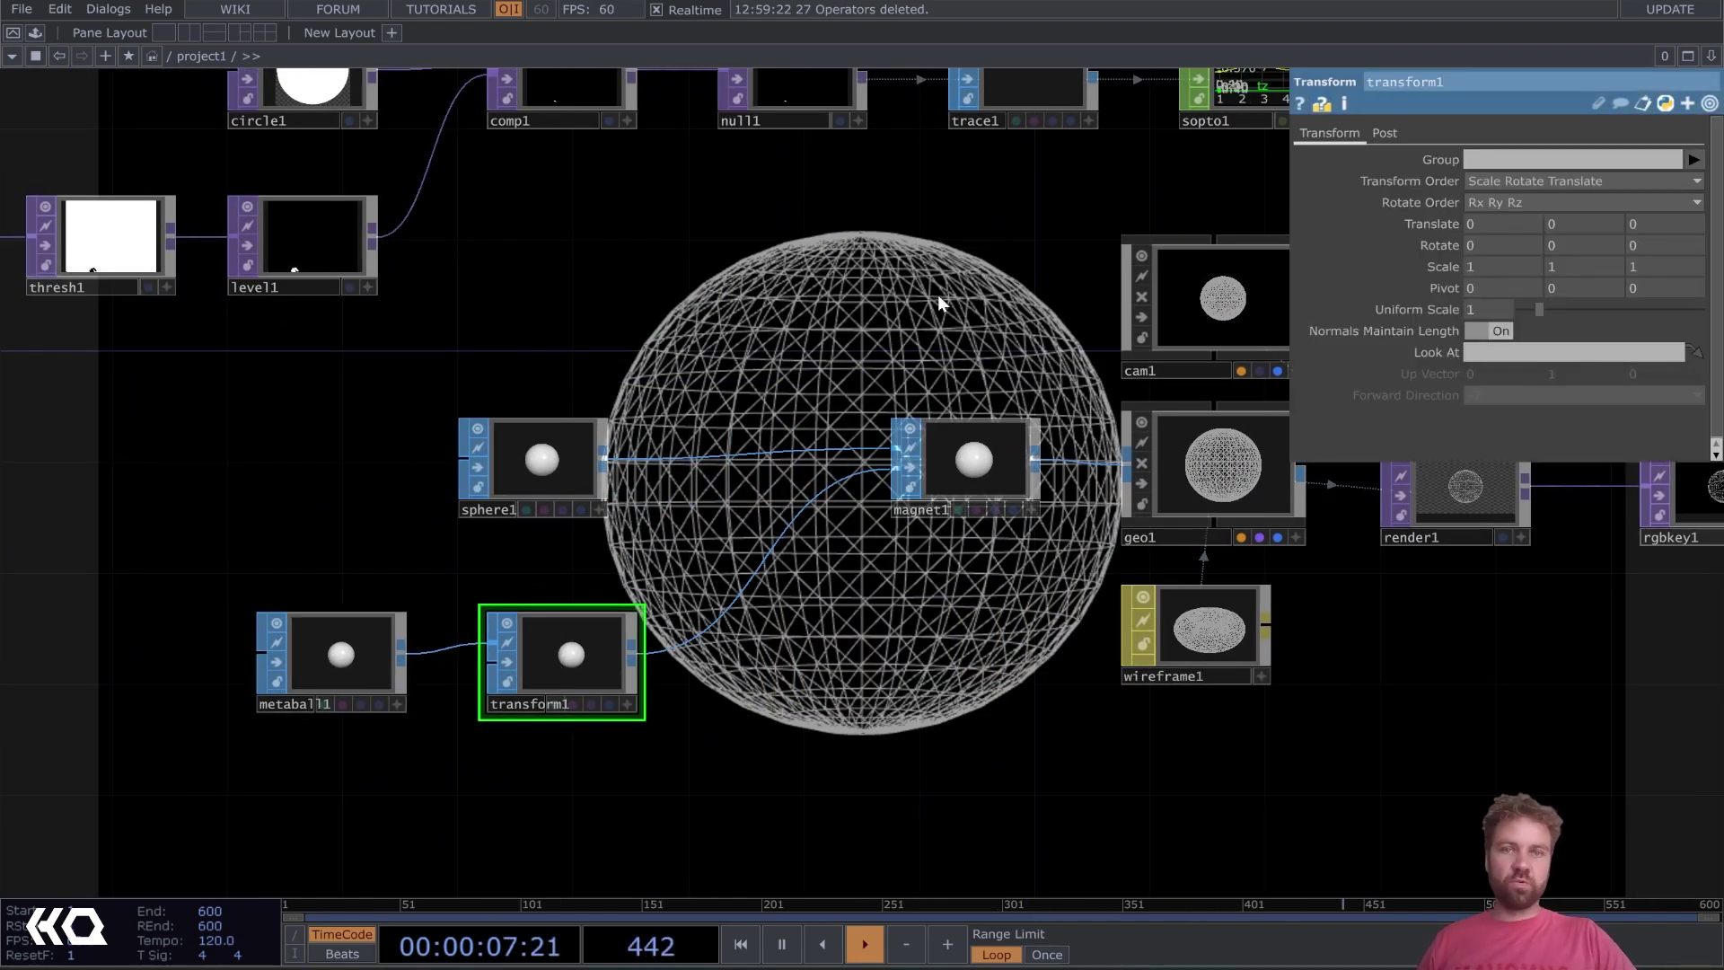
drag(940, 304, 398, 515)
drag(1163, 496, 596, 623)
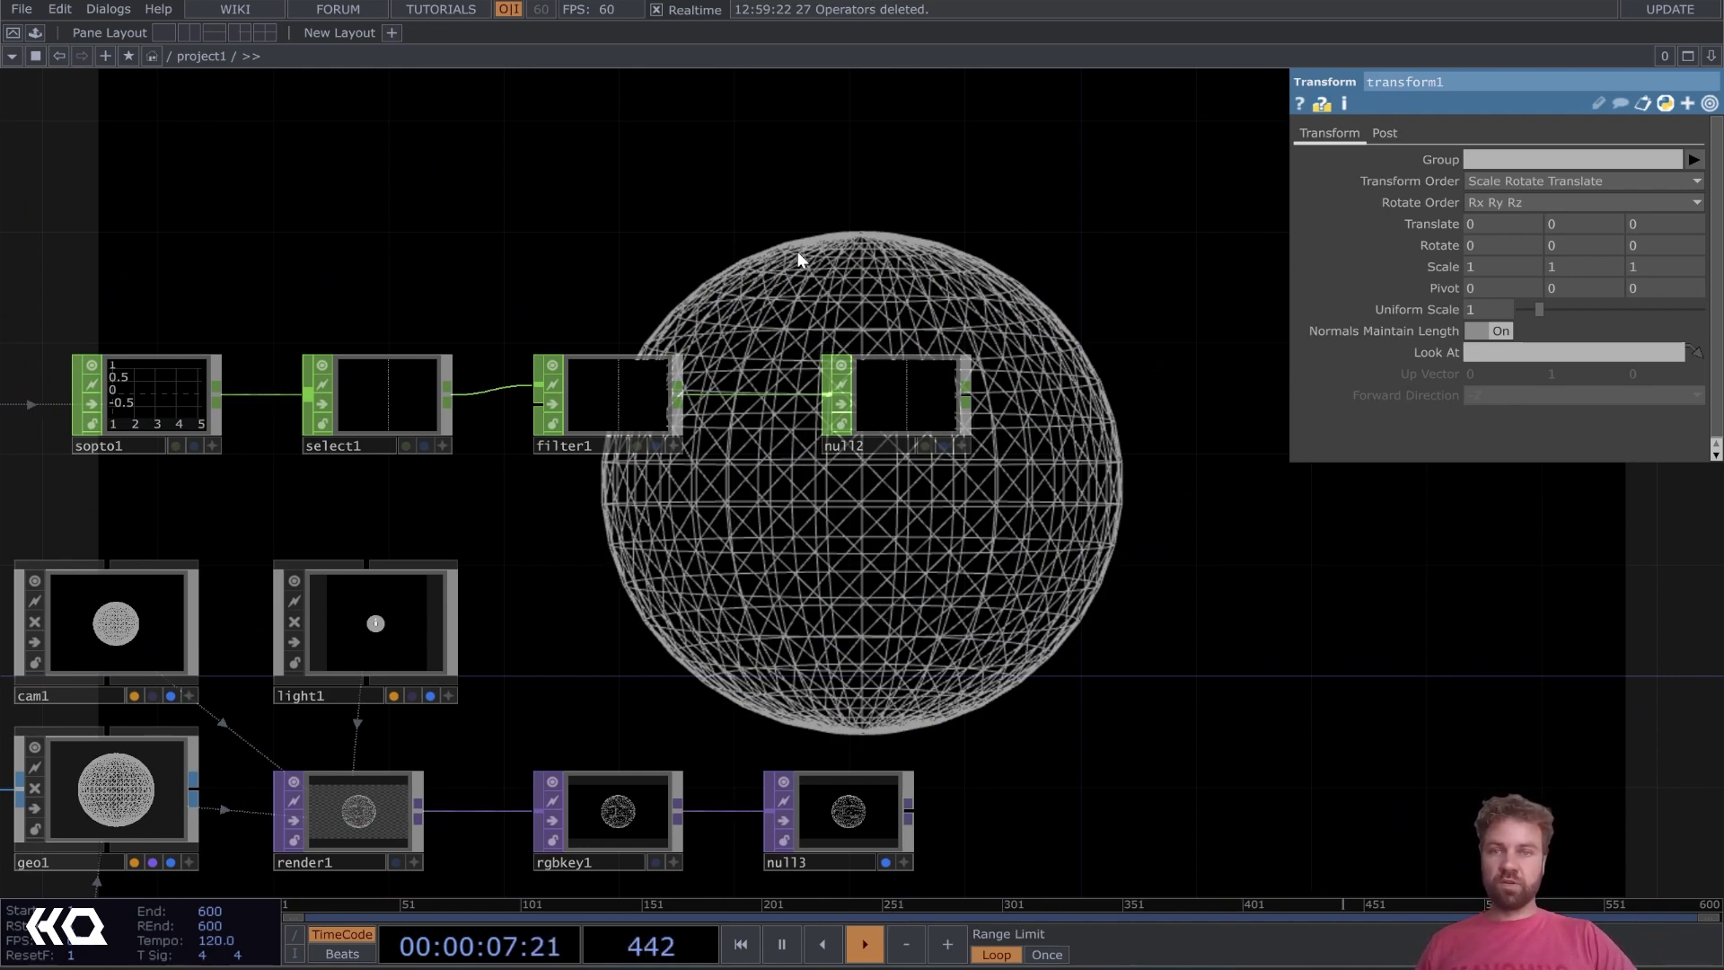
drag(794, 267, 985, 396)
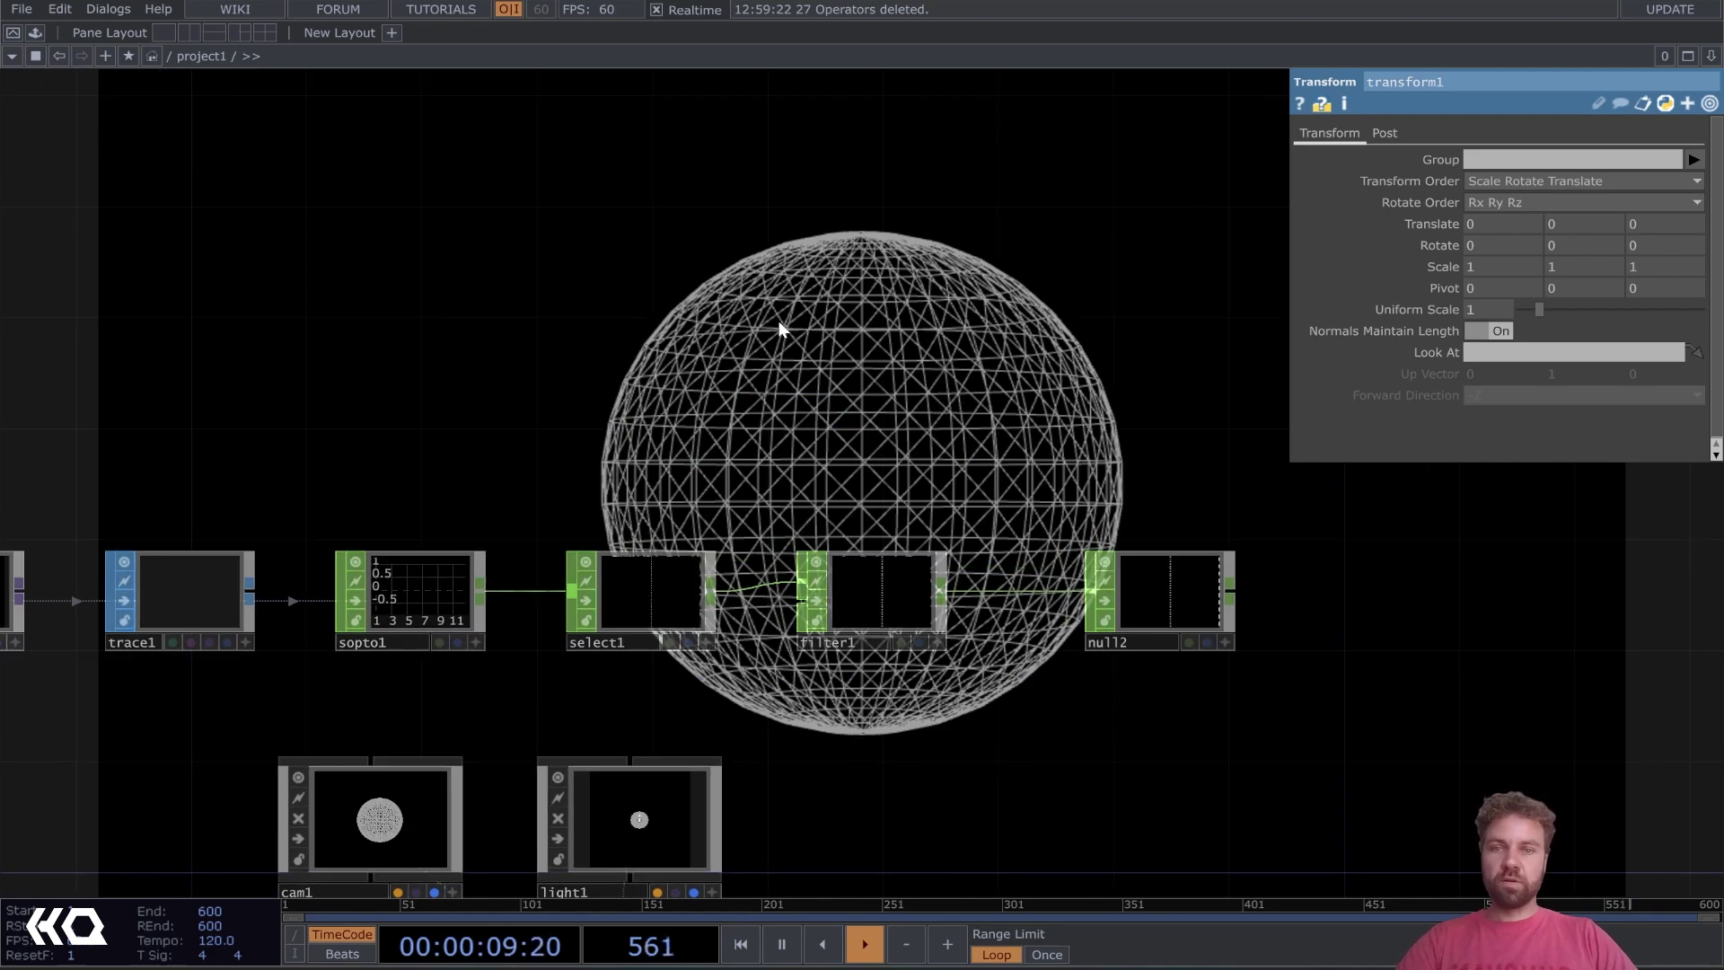
Place a Constant CHOP, constant1, above the sphere
key(Tab)
text(con)
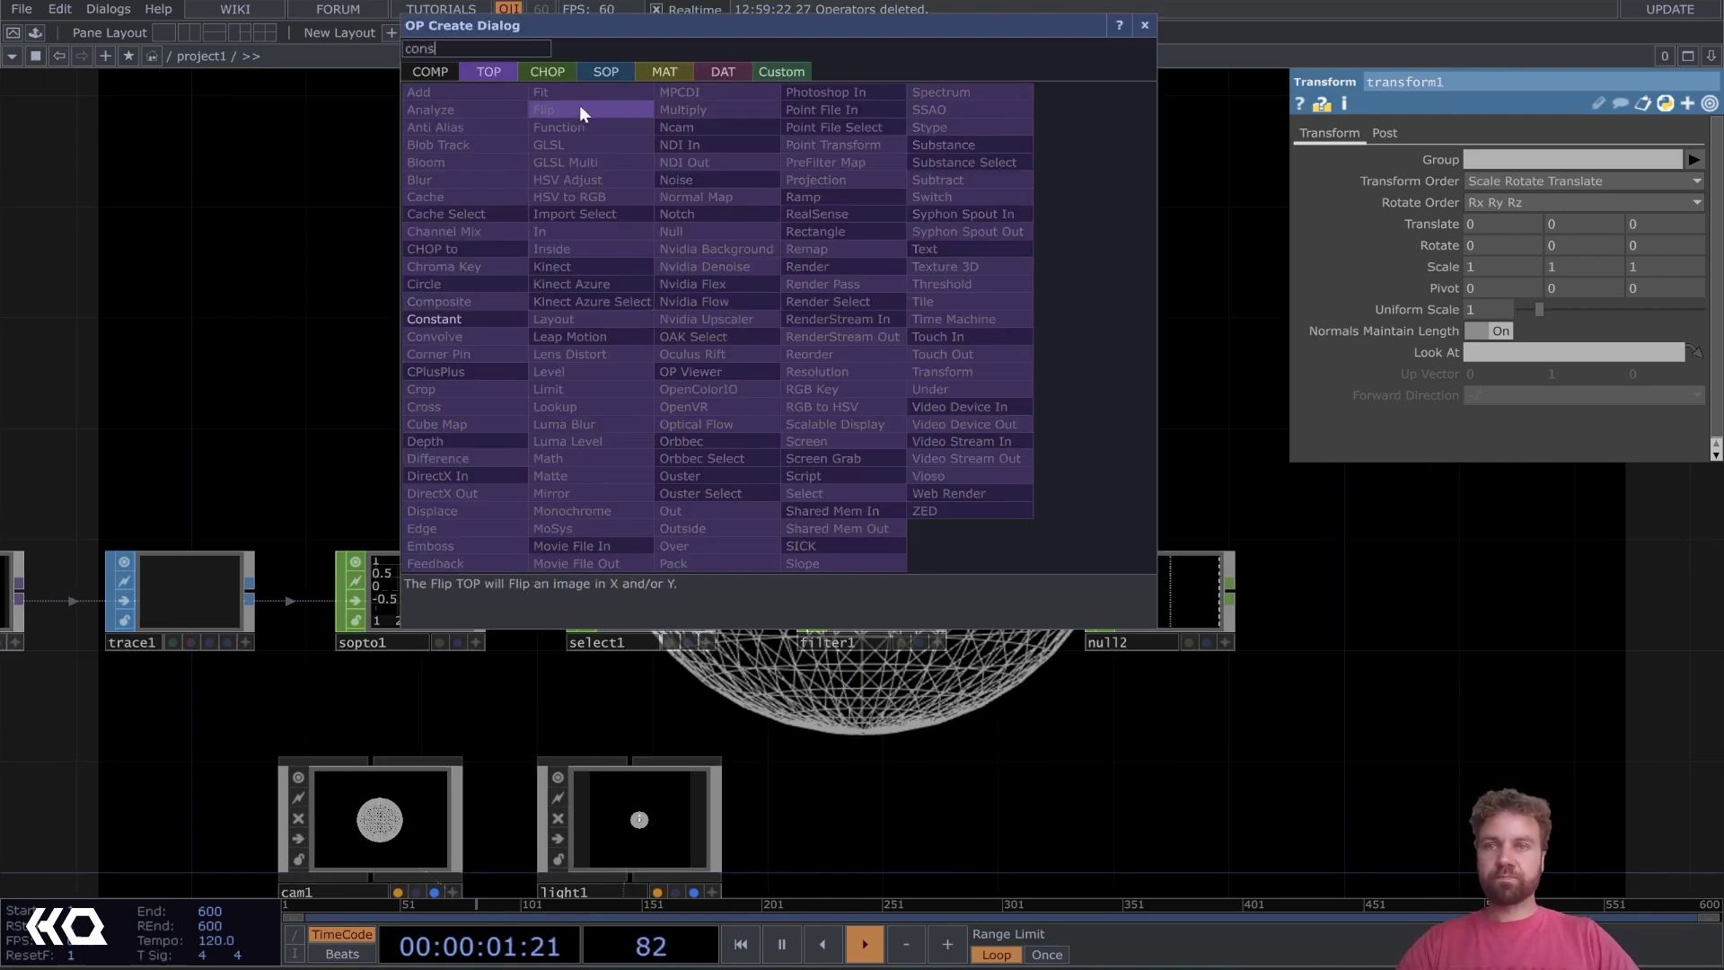
click(548, 71)
click(587, 196)
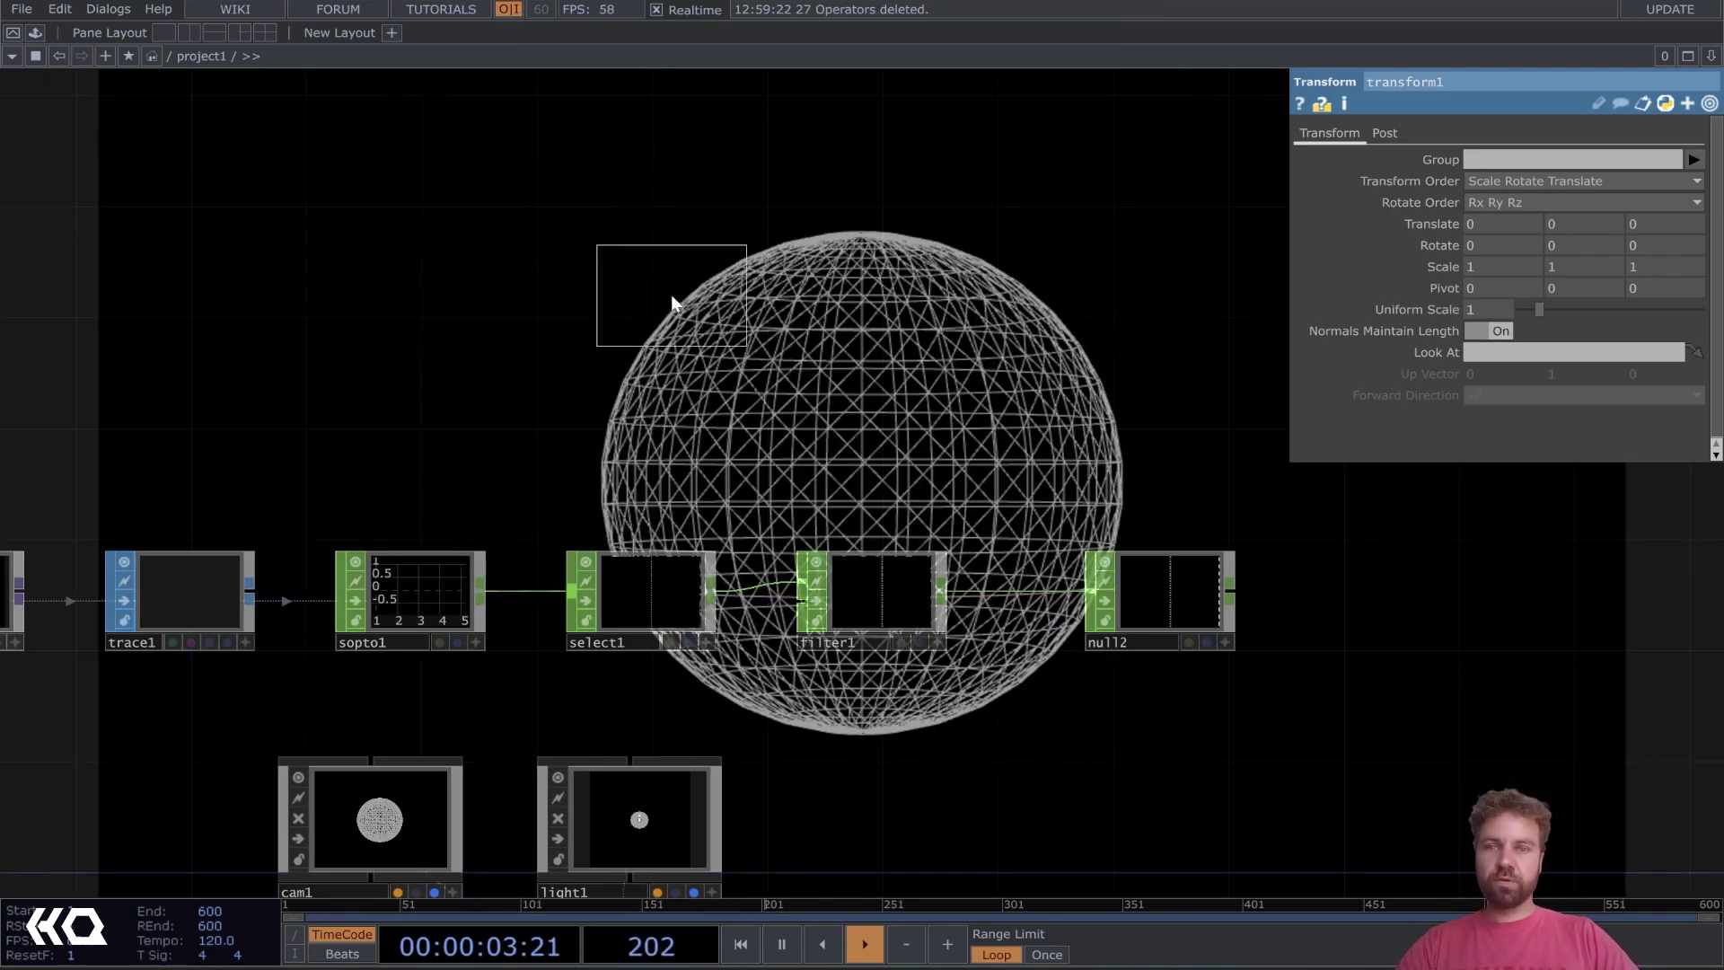
click(668, 319)
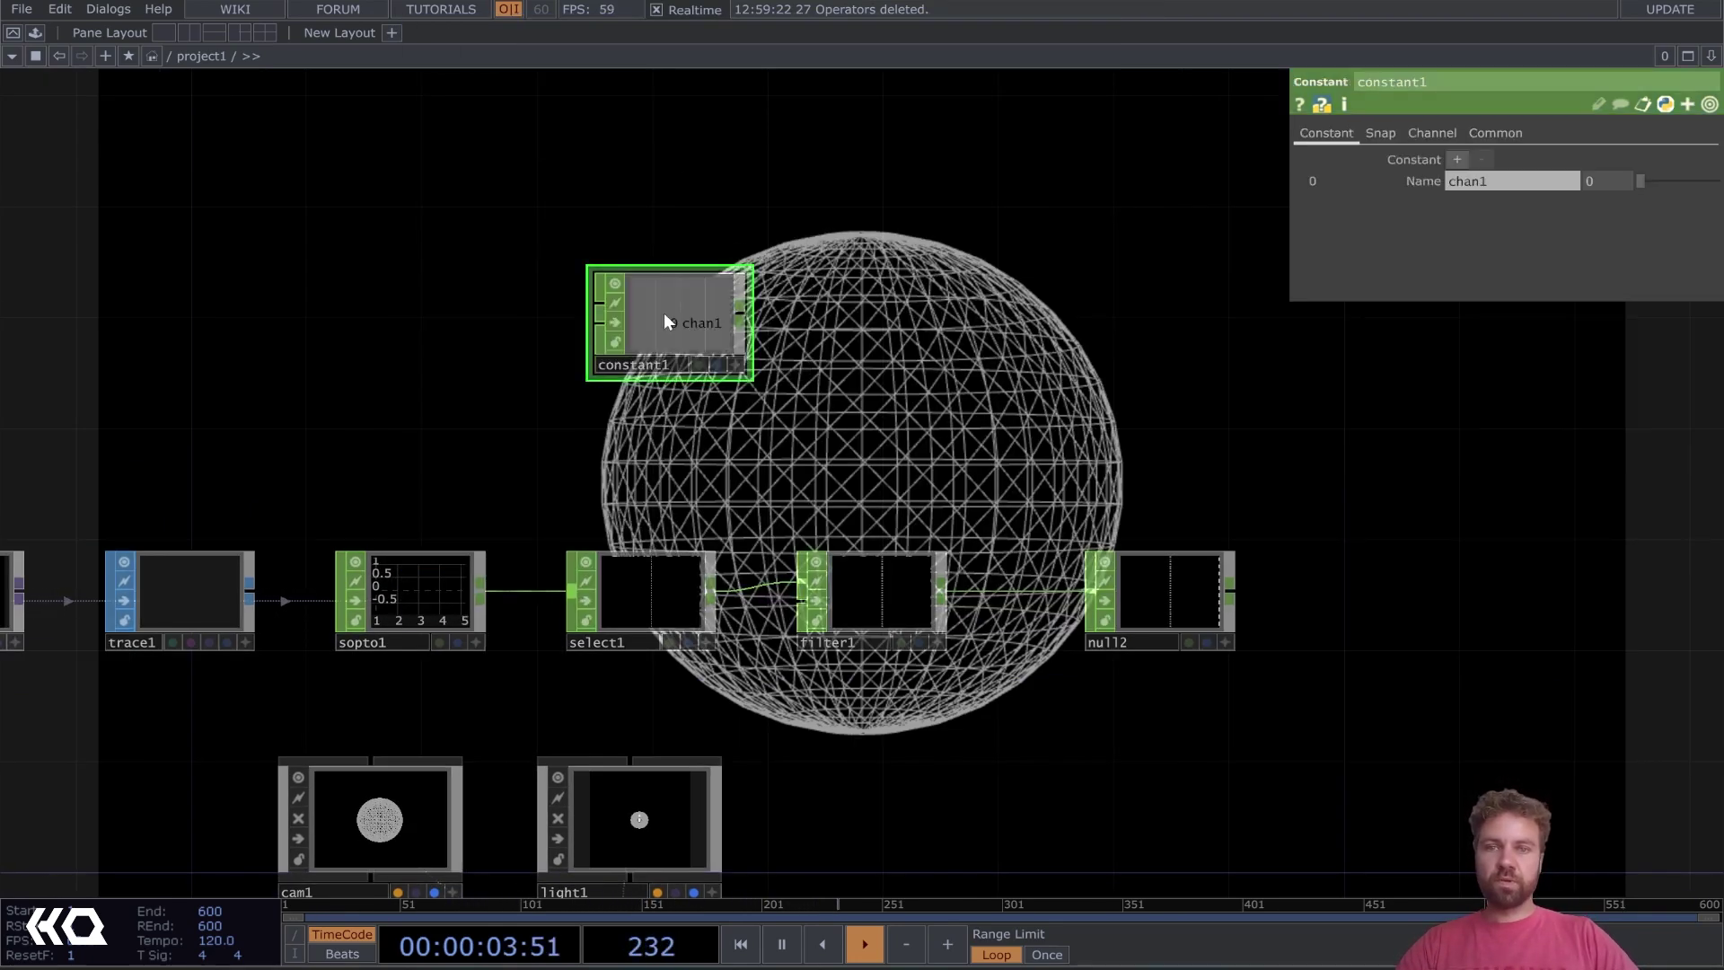
Give constant1 two channels named tx and ty, and move null2 right
click(1457, 160)
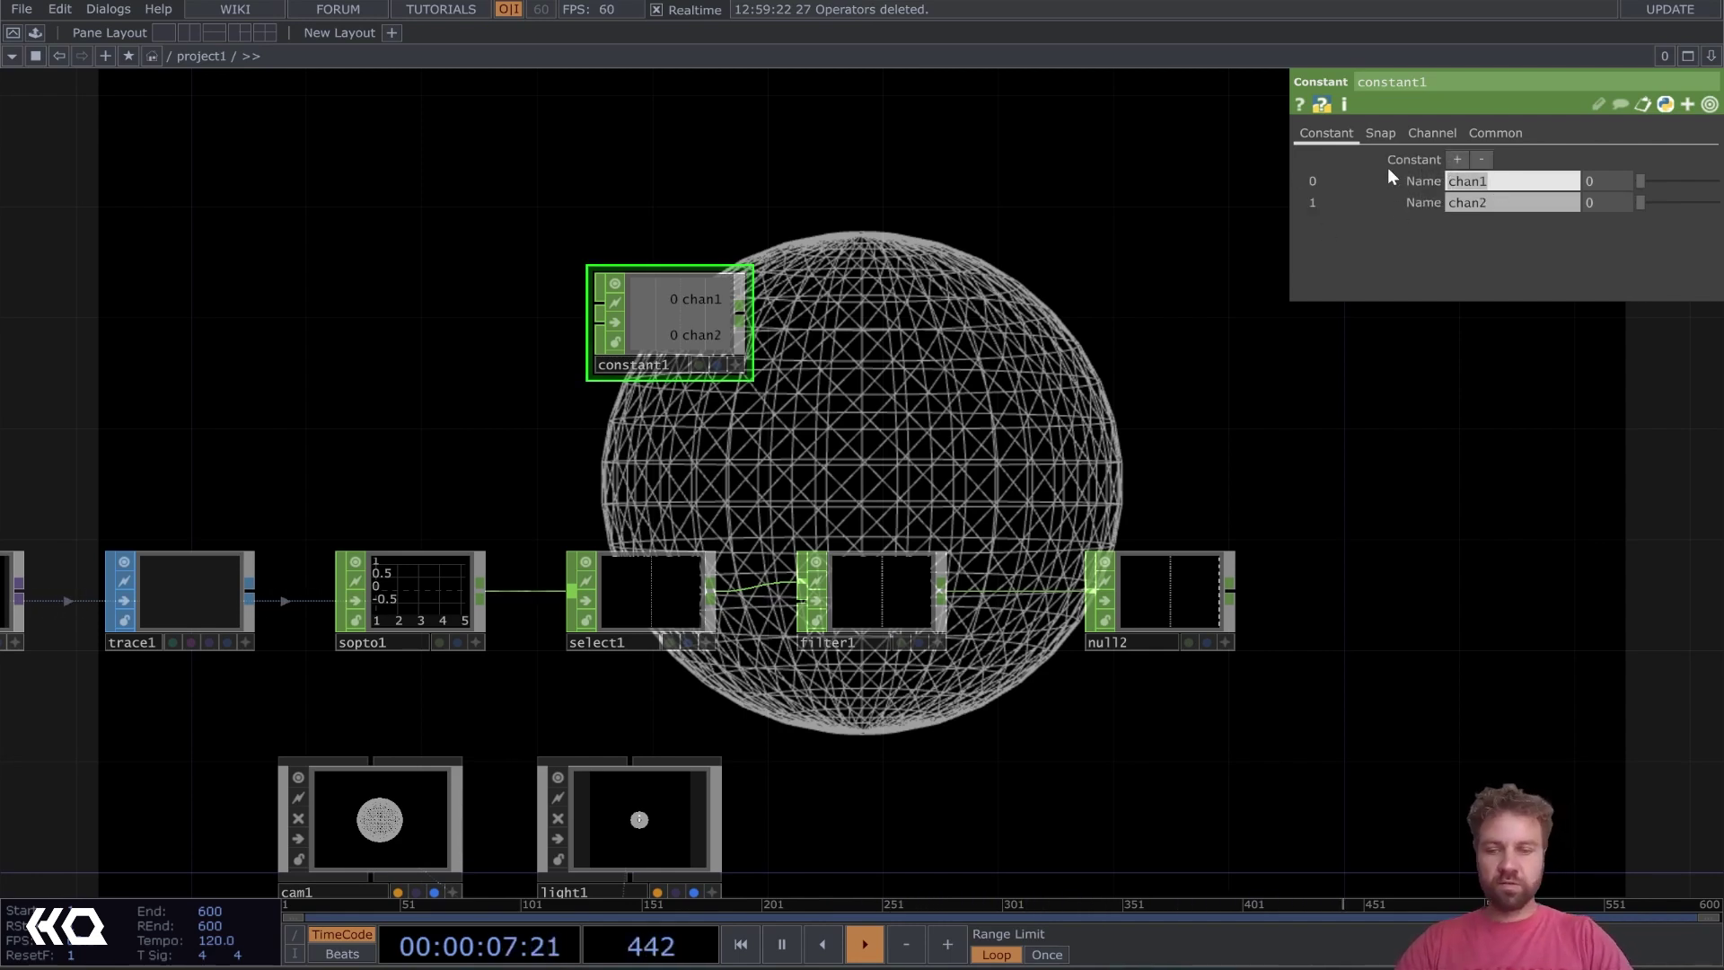
text(tx)
click(1511, 203)
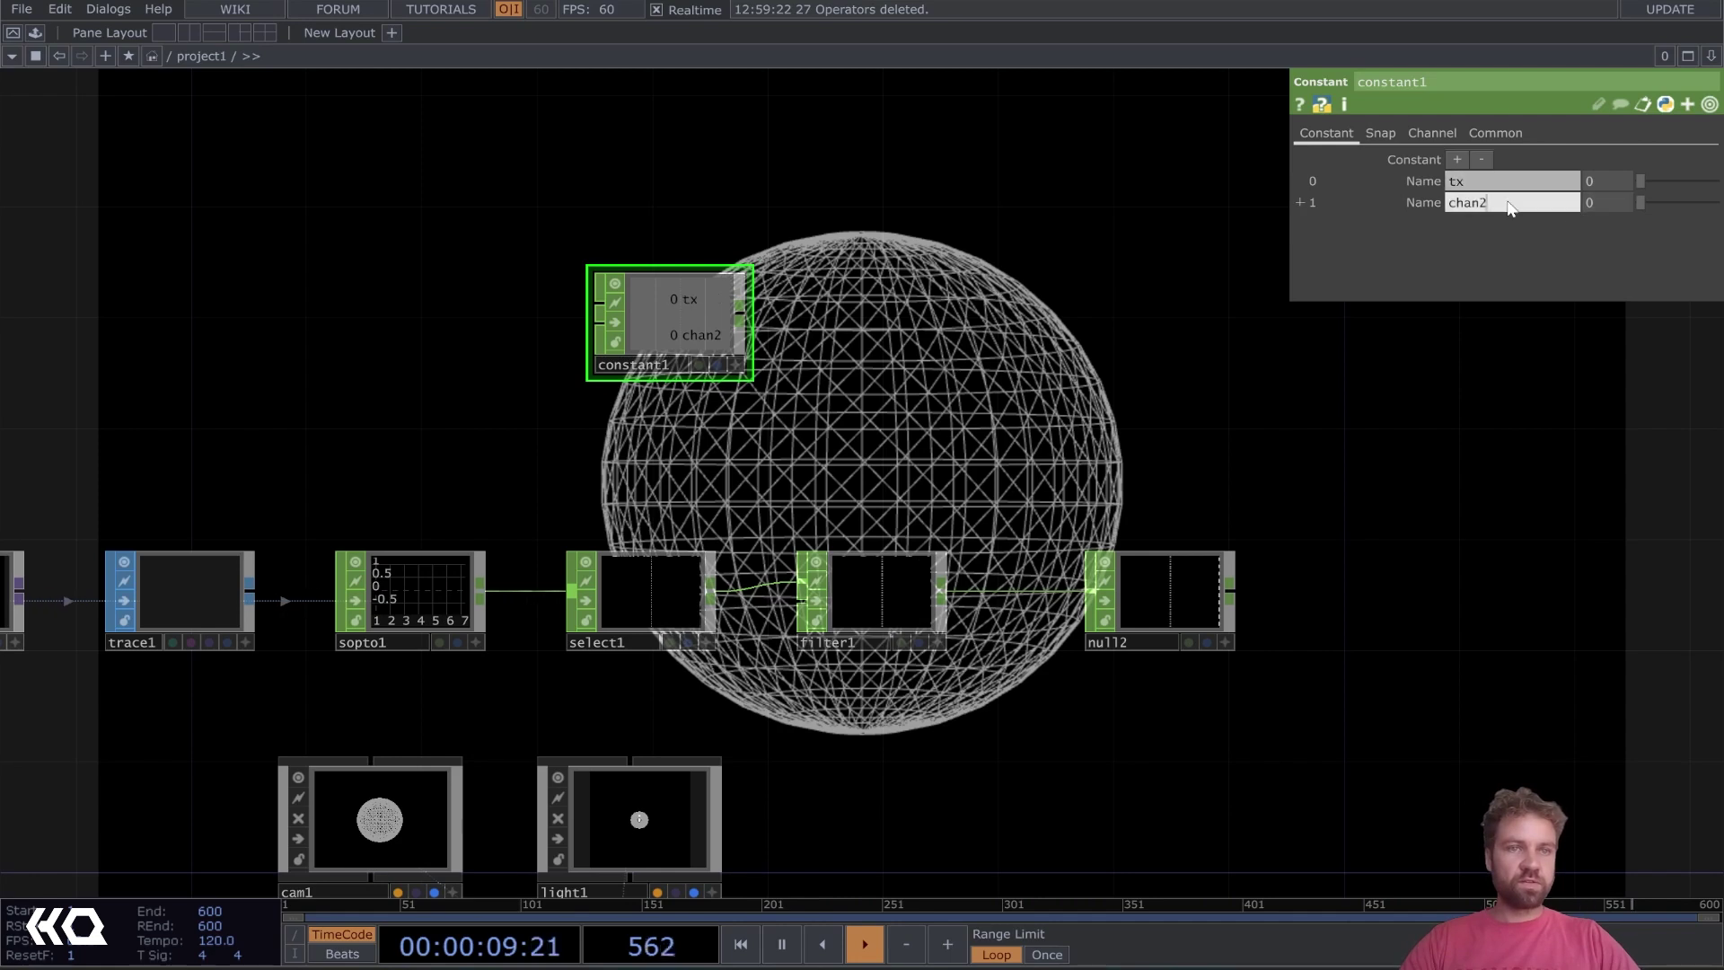
text(ty)
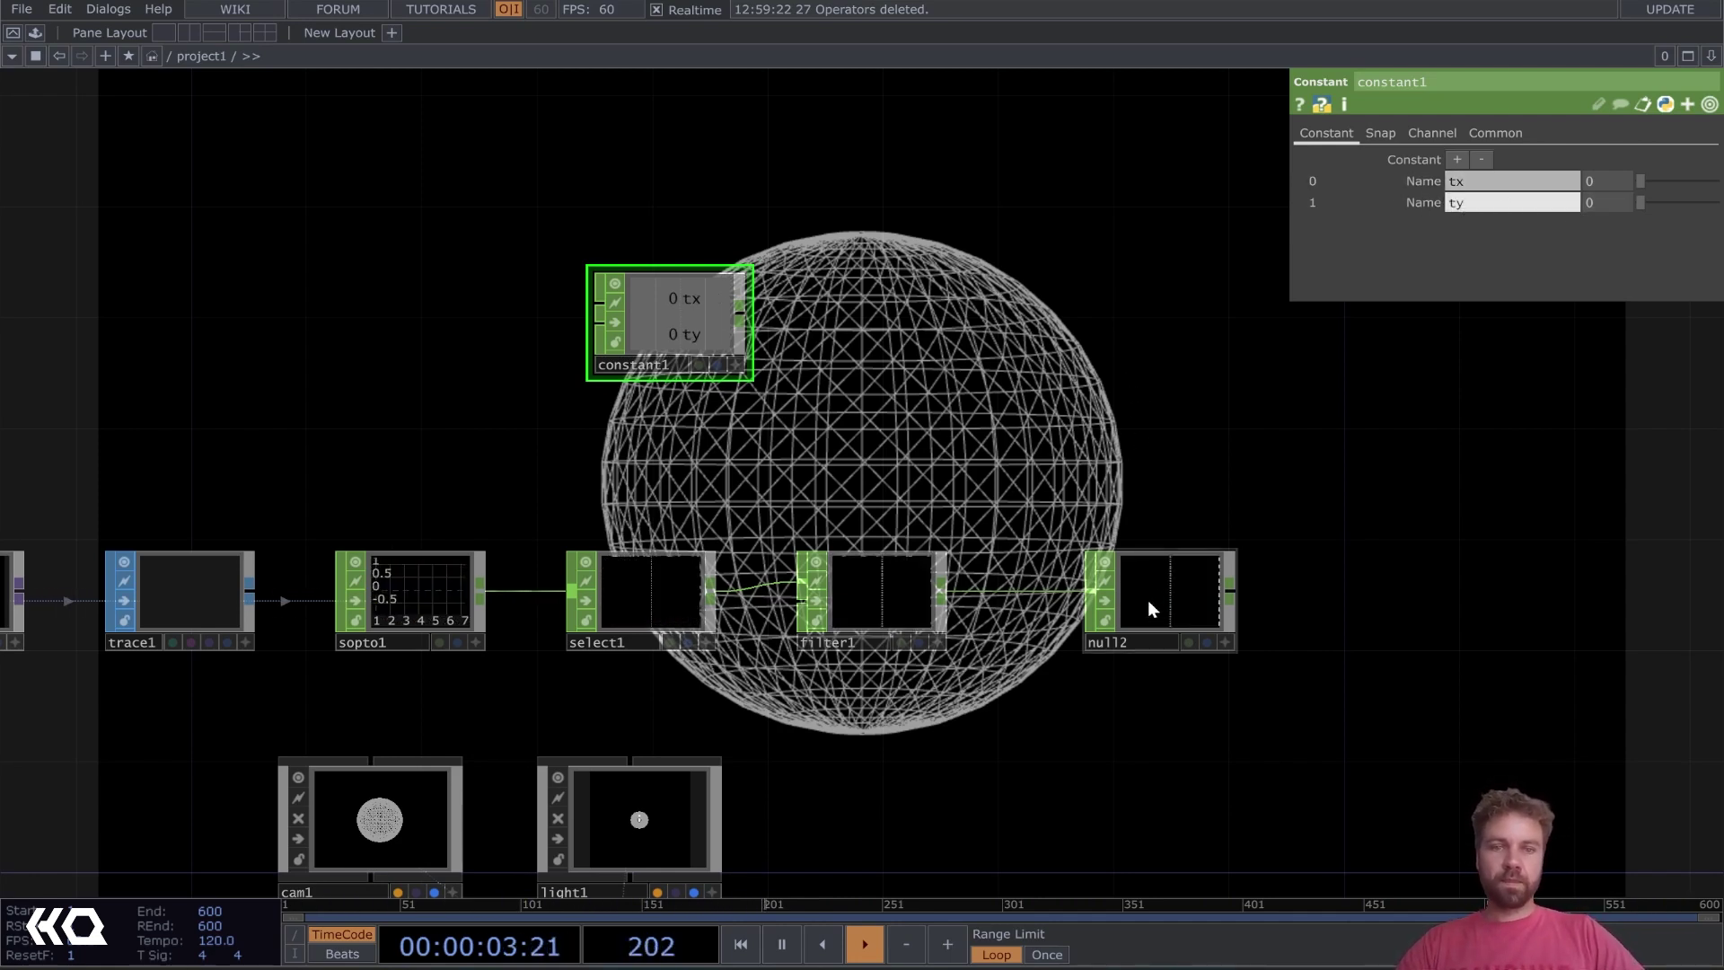
drag(1147, 599, 1292, 599)
Add a Switch CHOP, switch1, taking constant1 and filter1 and outputting to null2
right_click(744, 305)
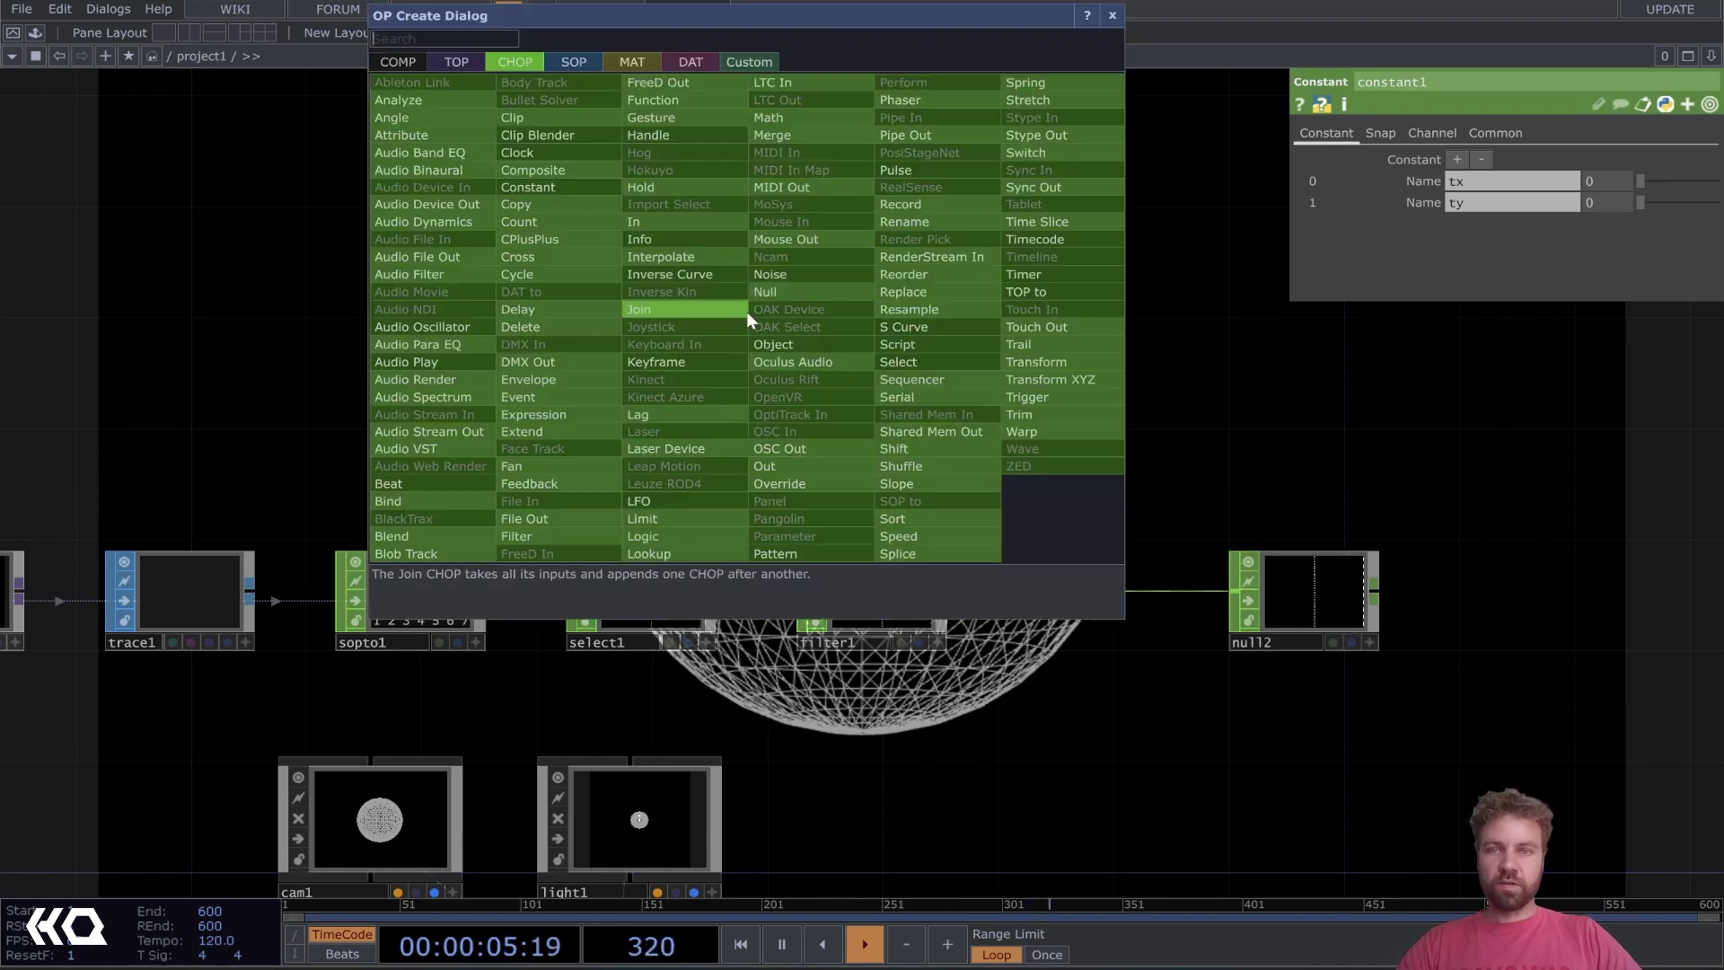
text(swi)
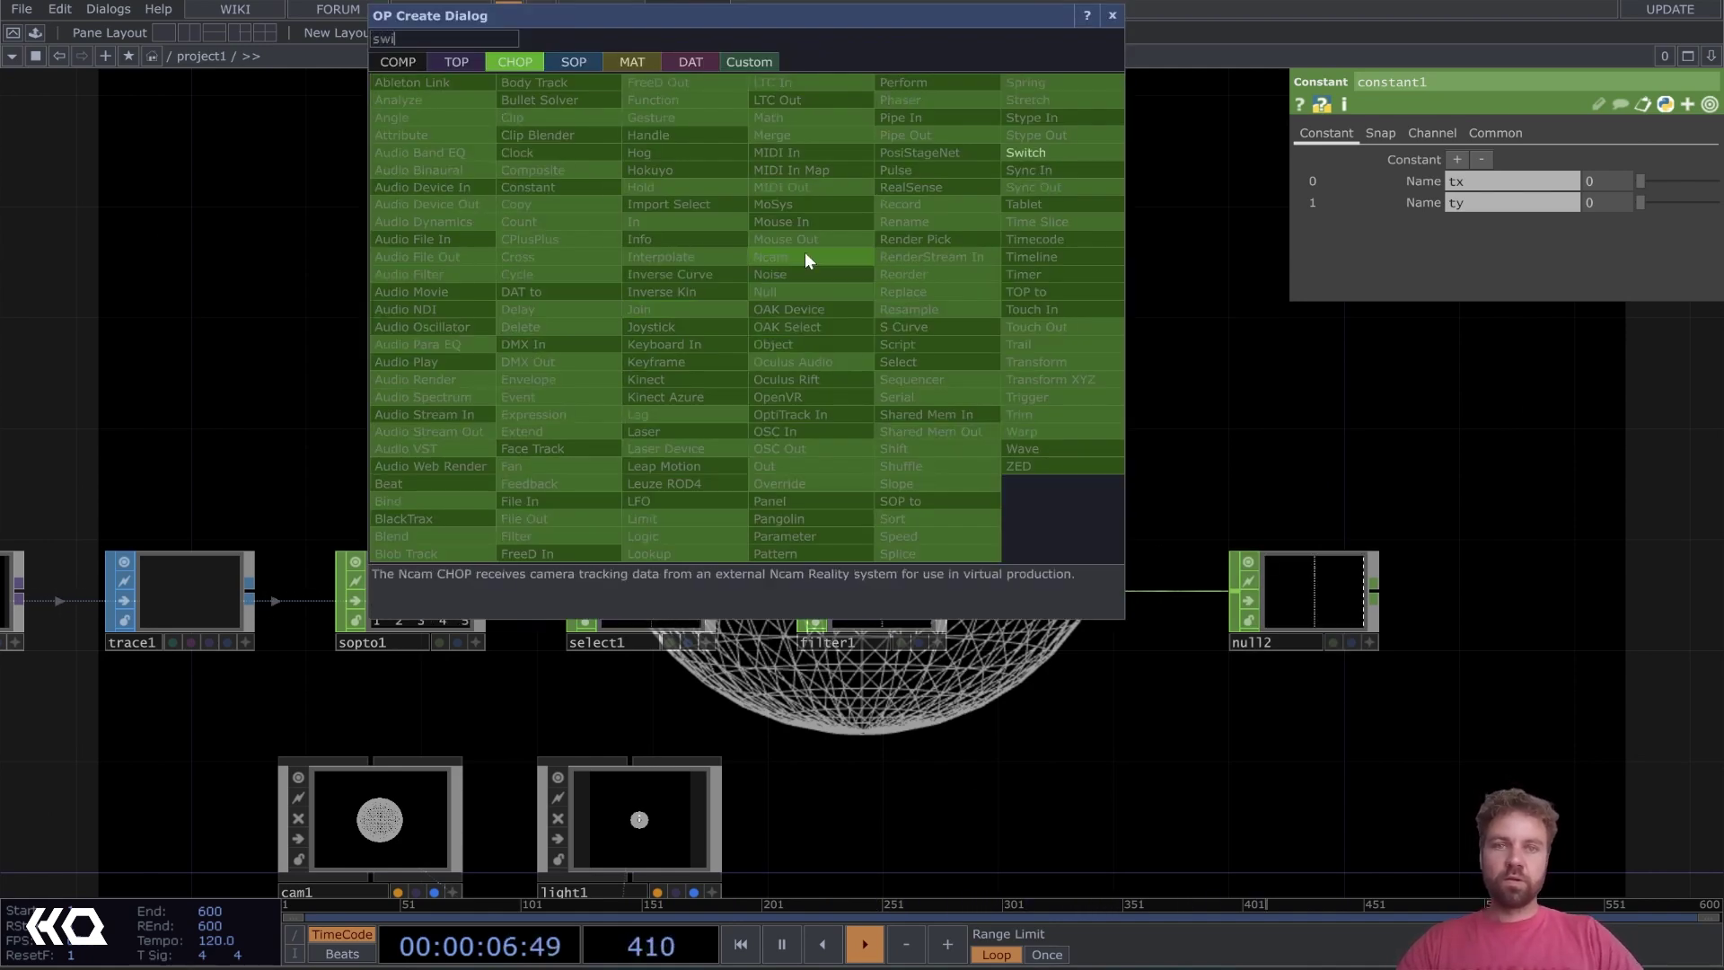
click(1042, 154)
click(1052, 316)
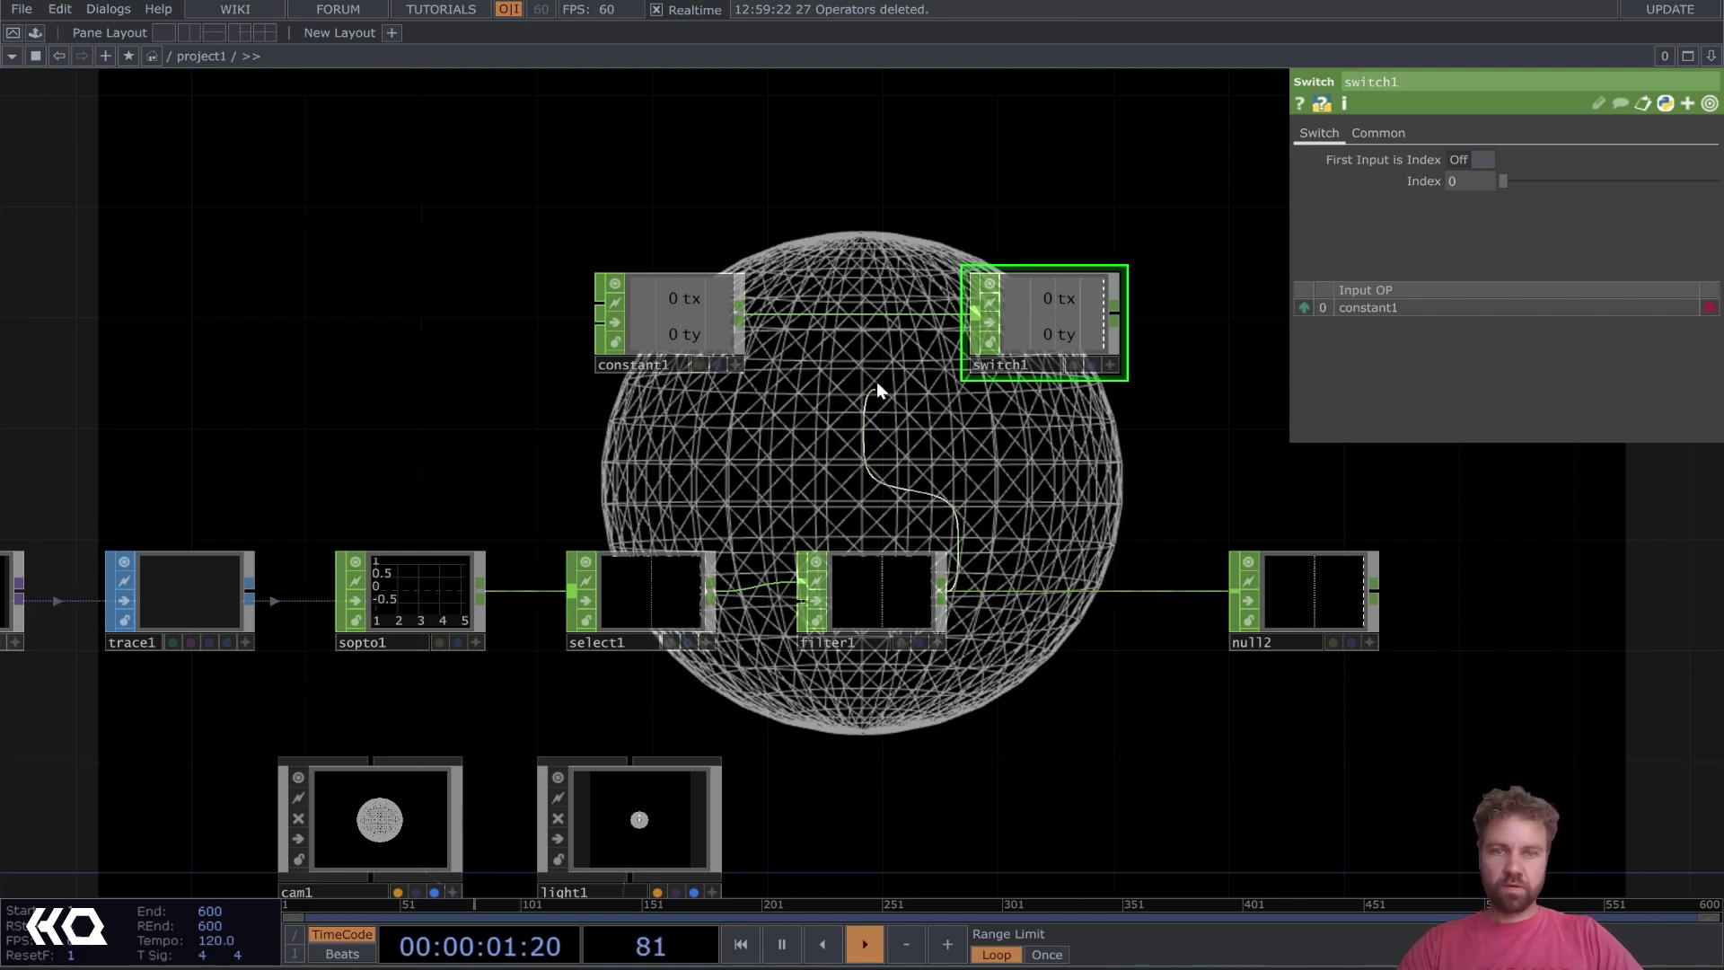
click(965, 345)
drag(1064, 343, 1093, 482)
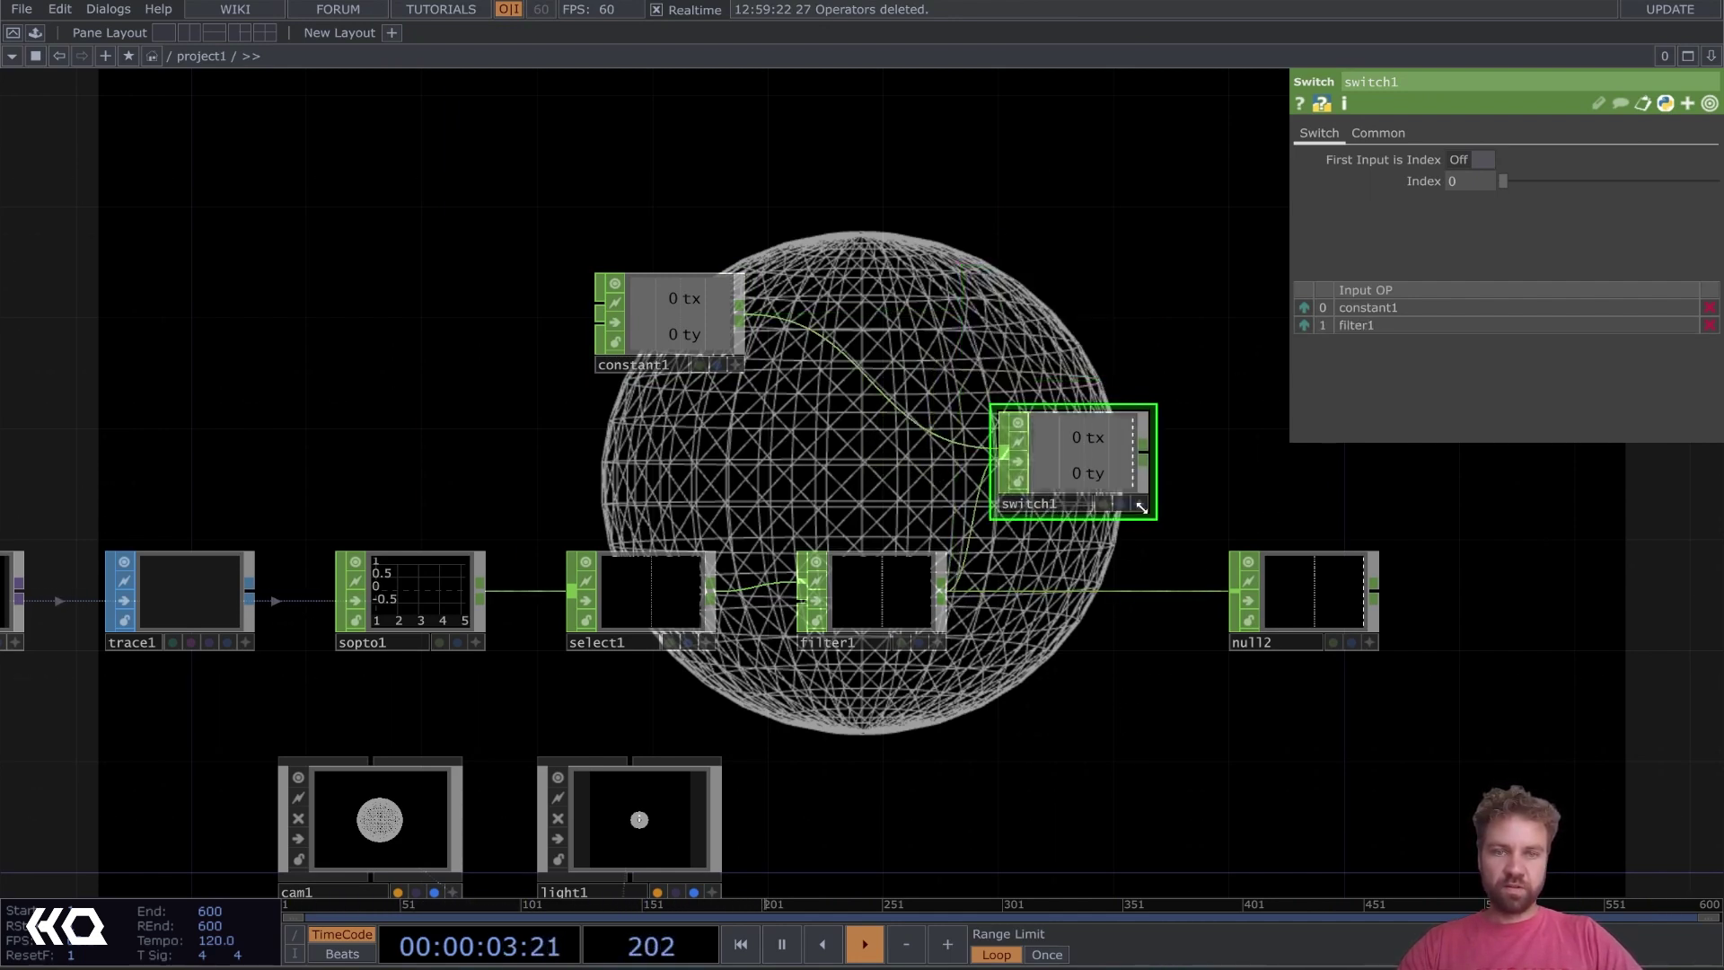
click(1237, 591)
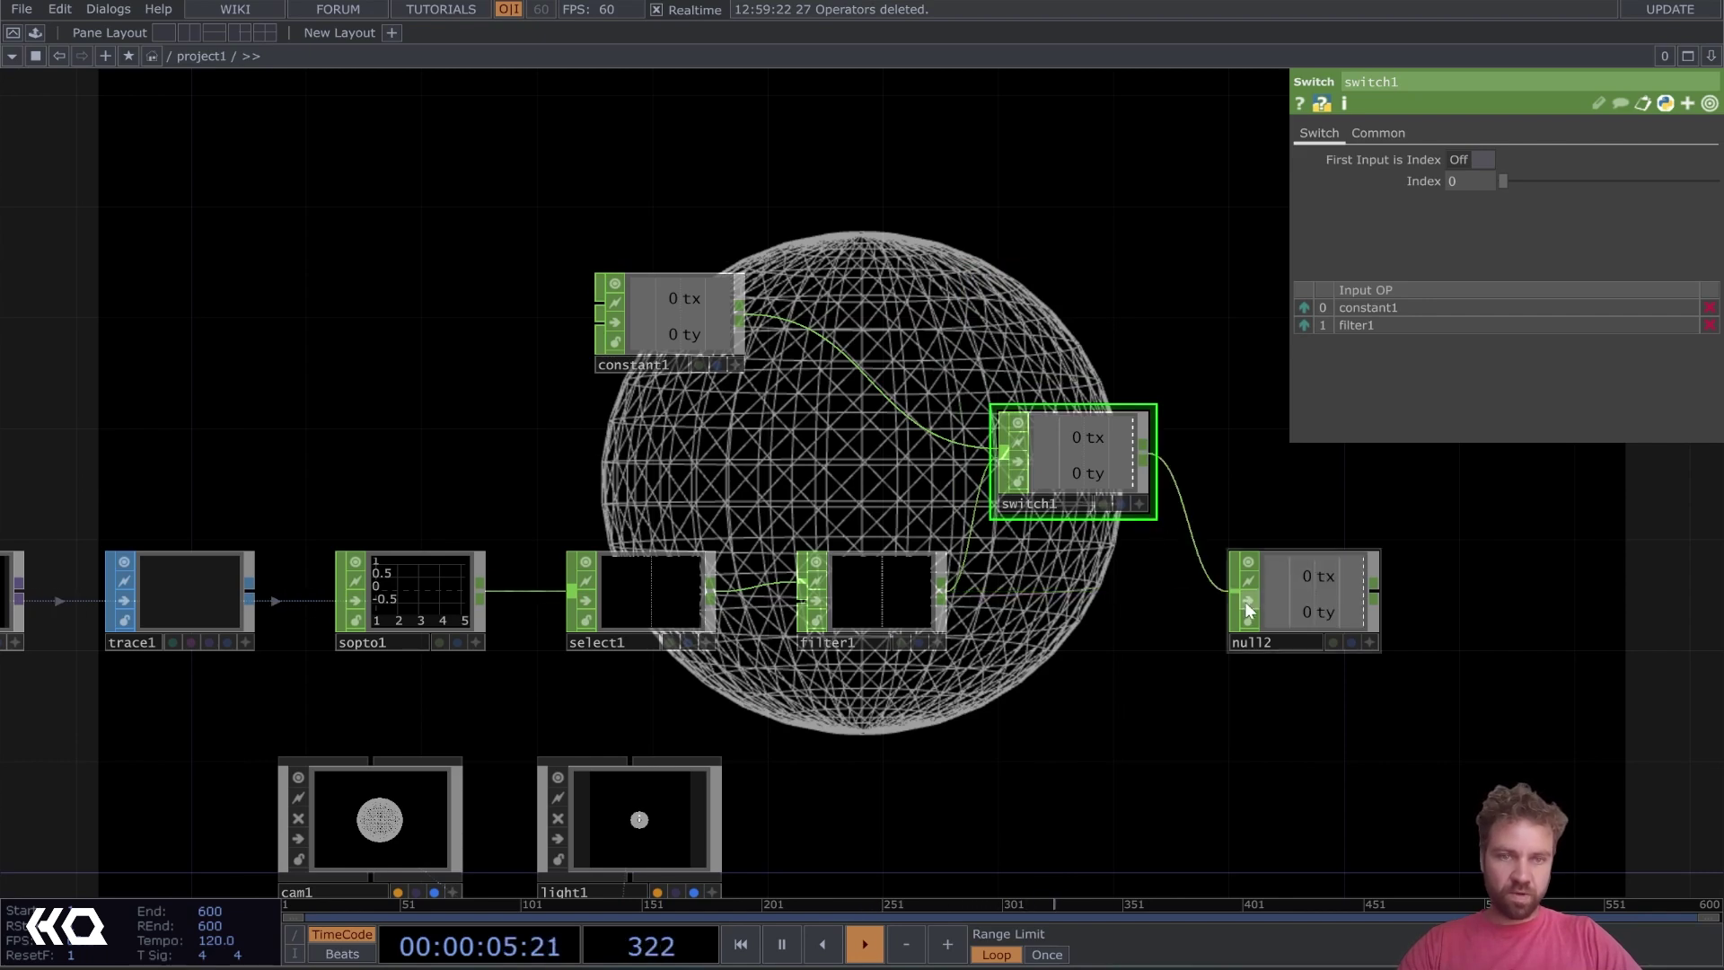
drag(1258, 593, 1312, 591)
Position switch1 between filter1 and null2 and set its Index to 2
drag(1079, 473, 1137, 584)
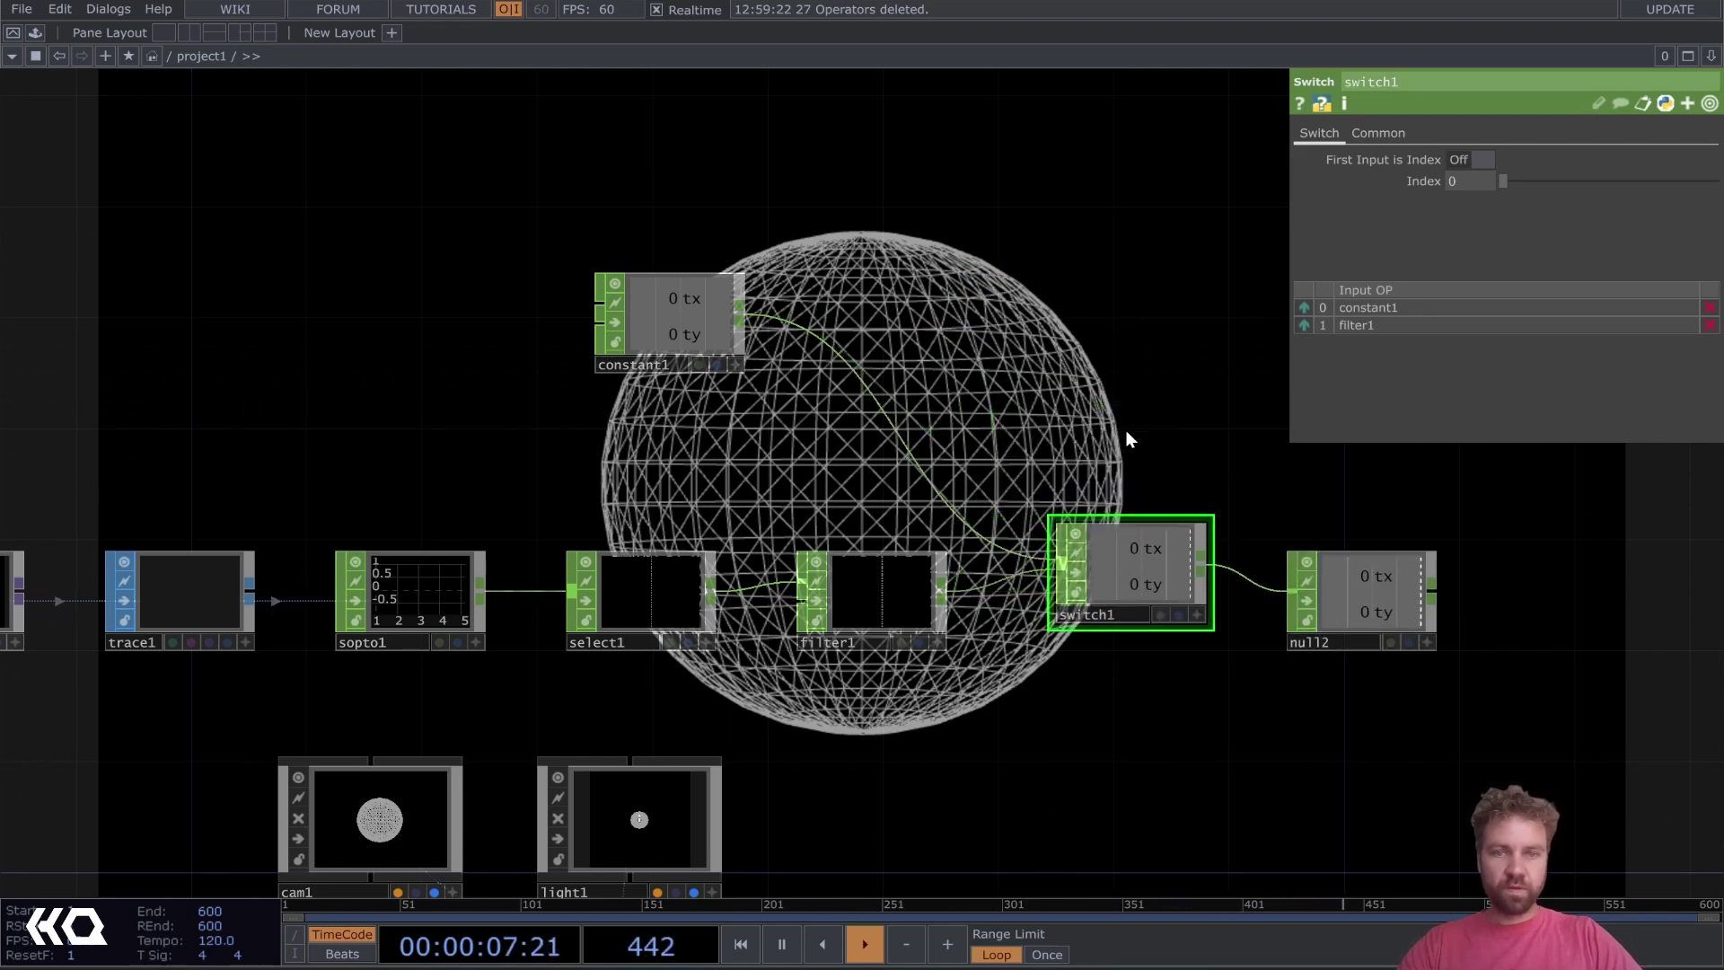
drag(1150, 507, 1021, 308)
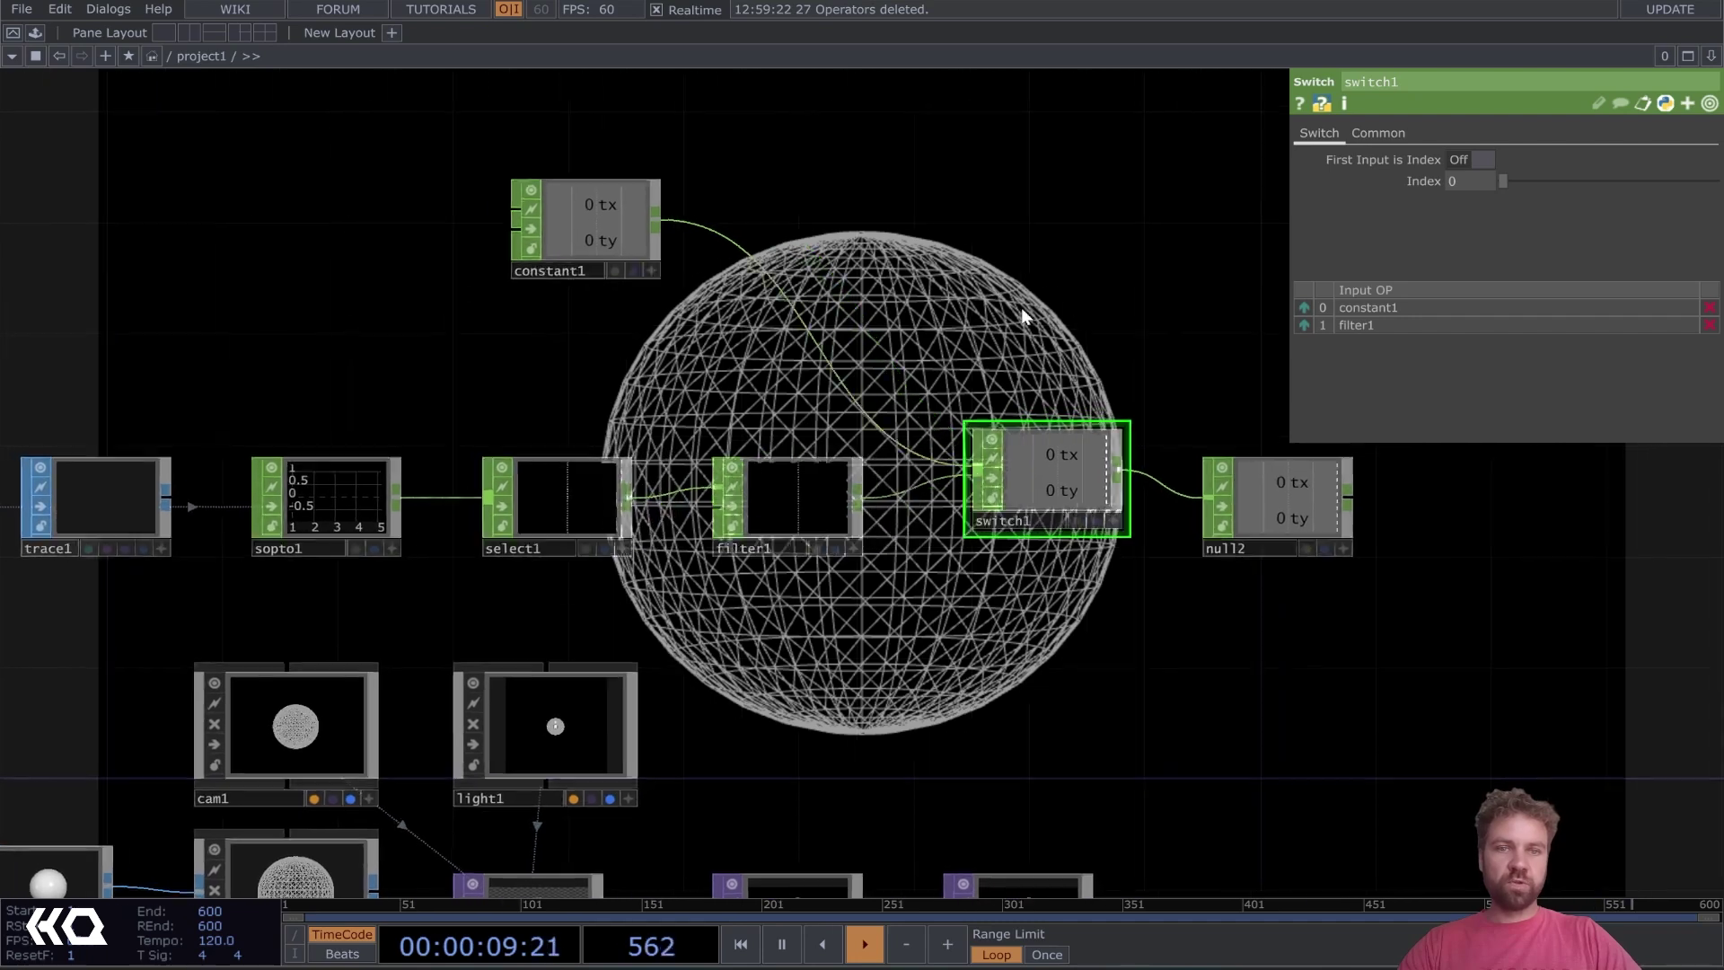
scroll(1052, 341, up, 3)
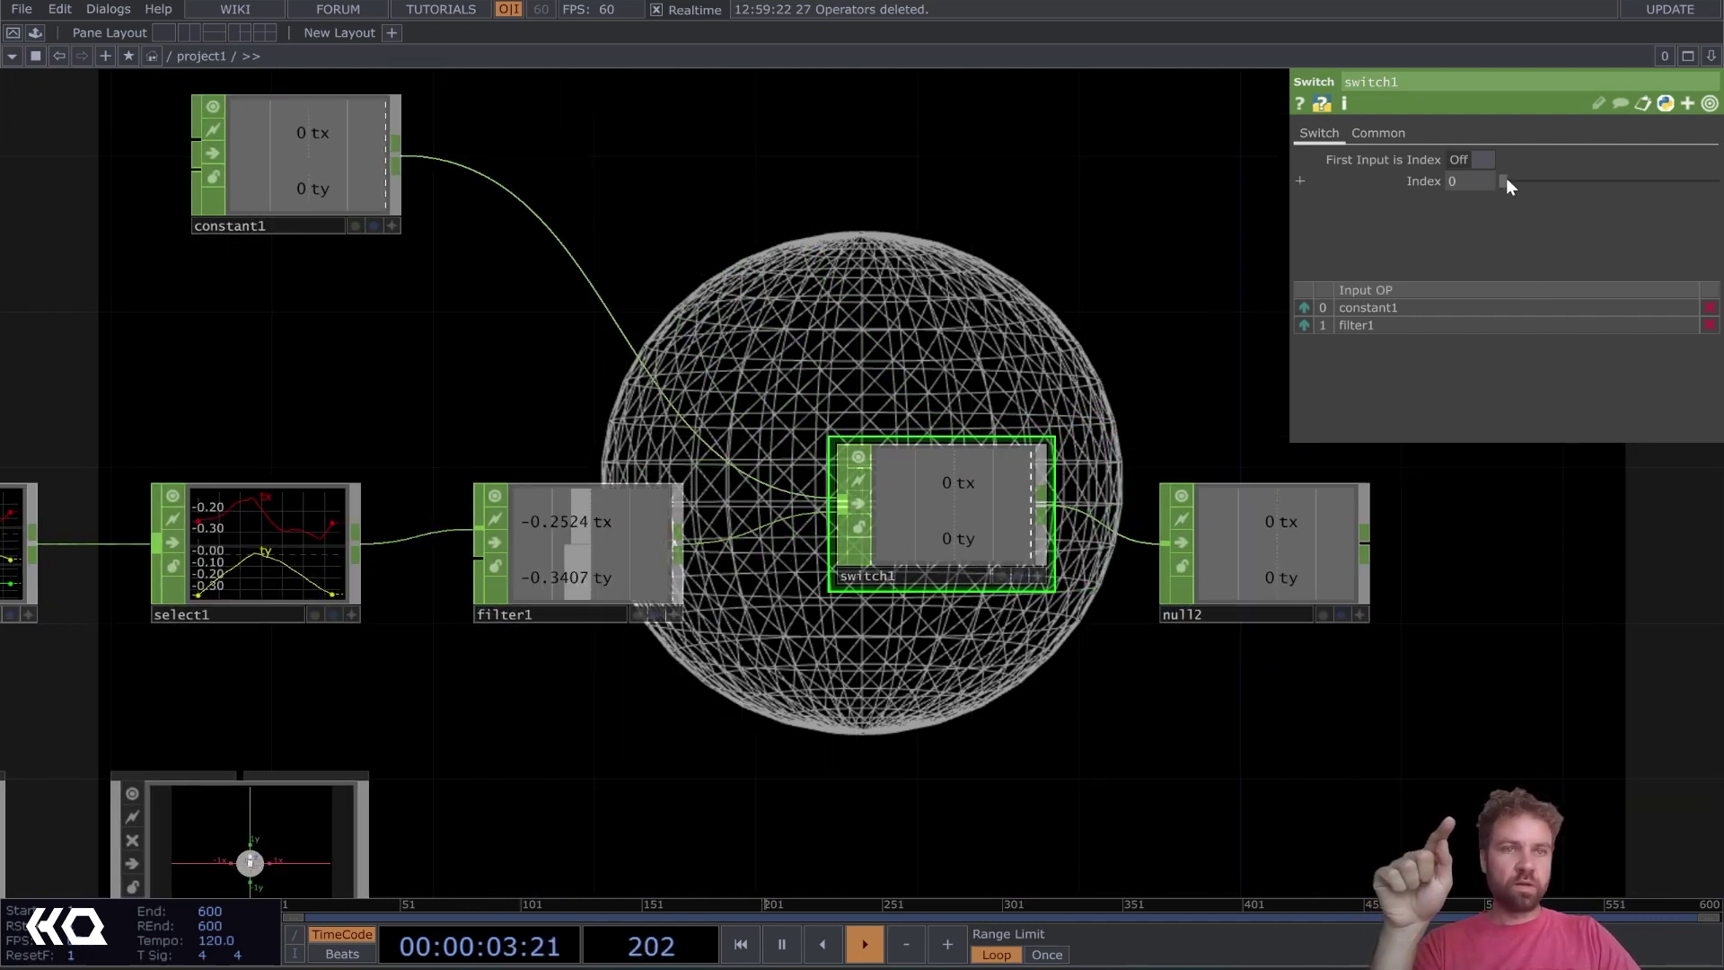
drag(1506, 182, 1543, 182)
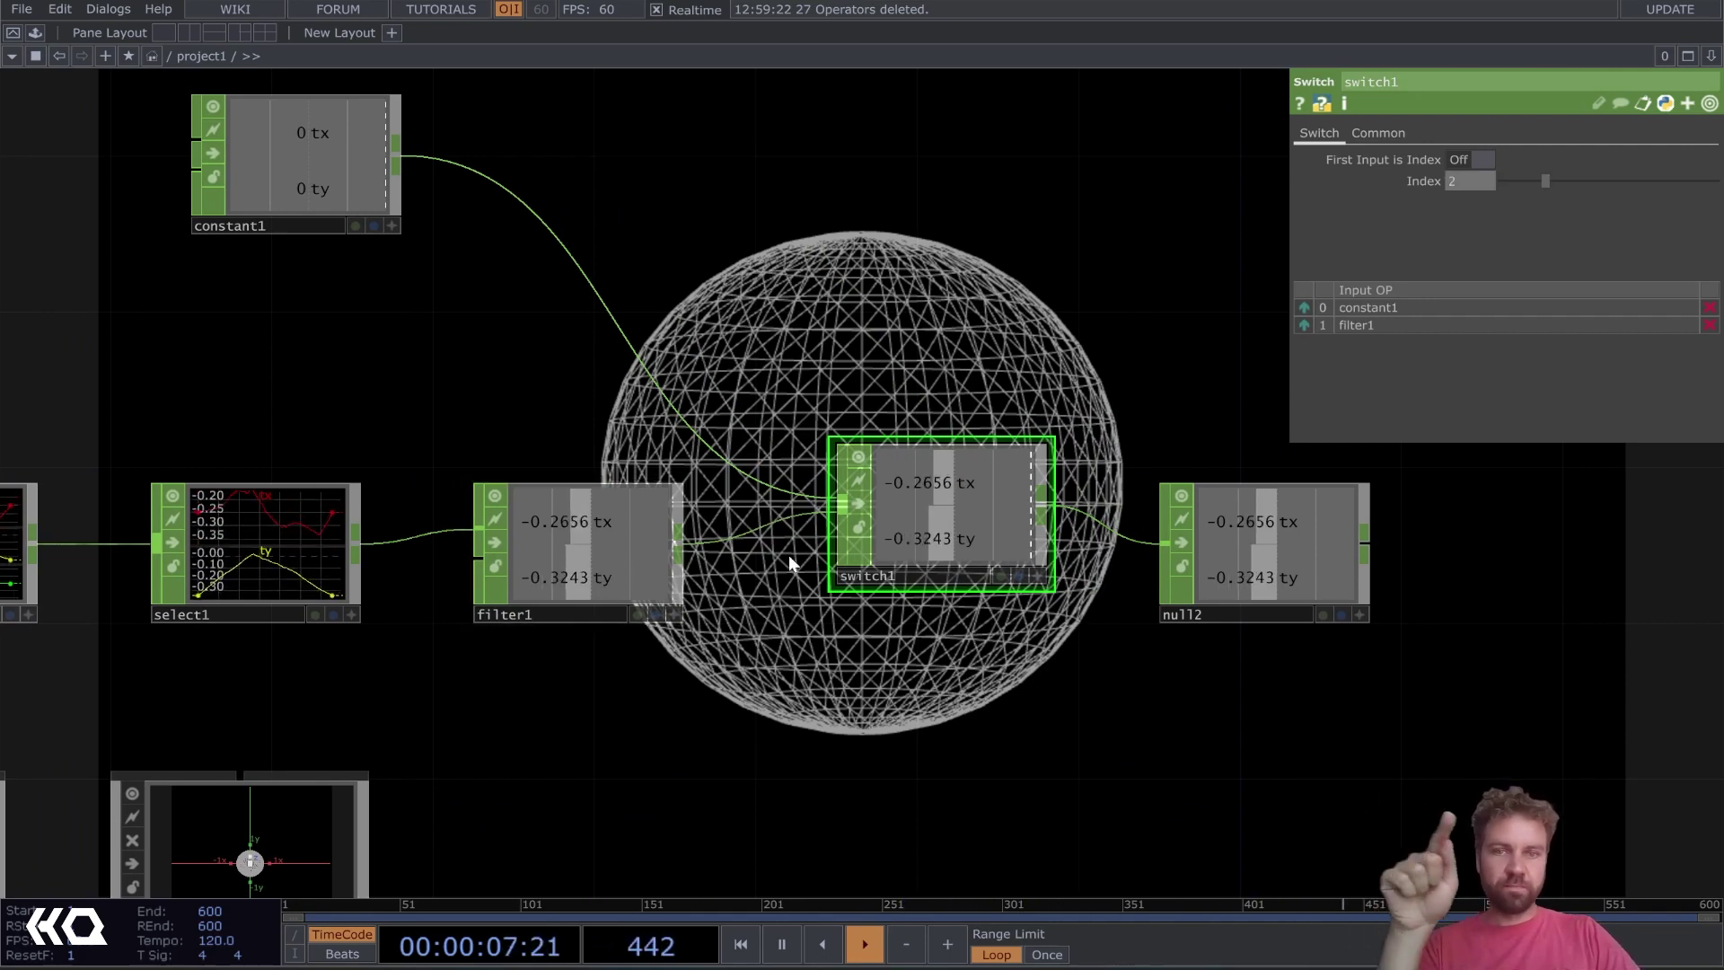
drag(924, 526, 927, 568)
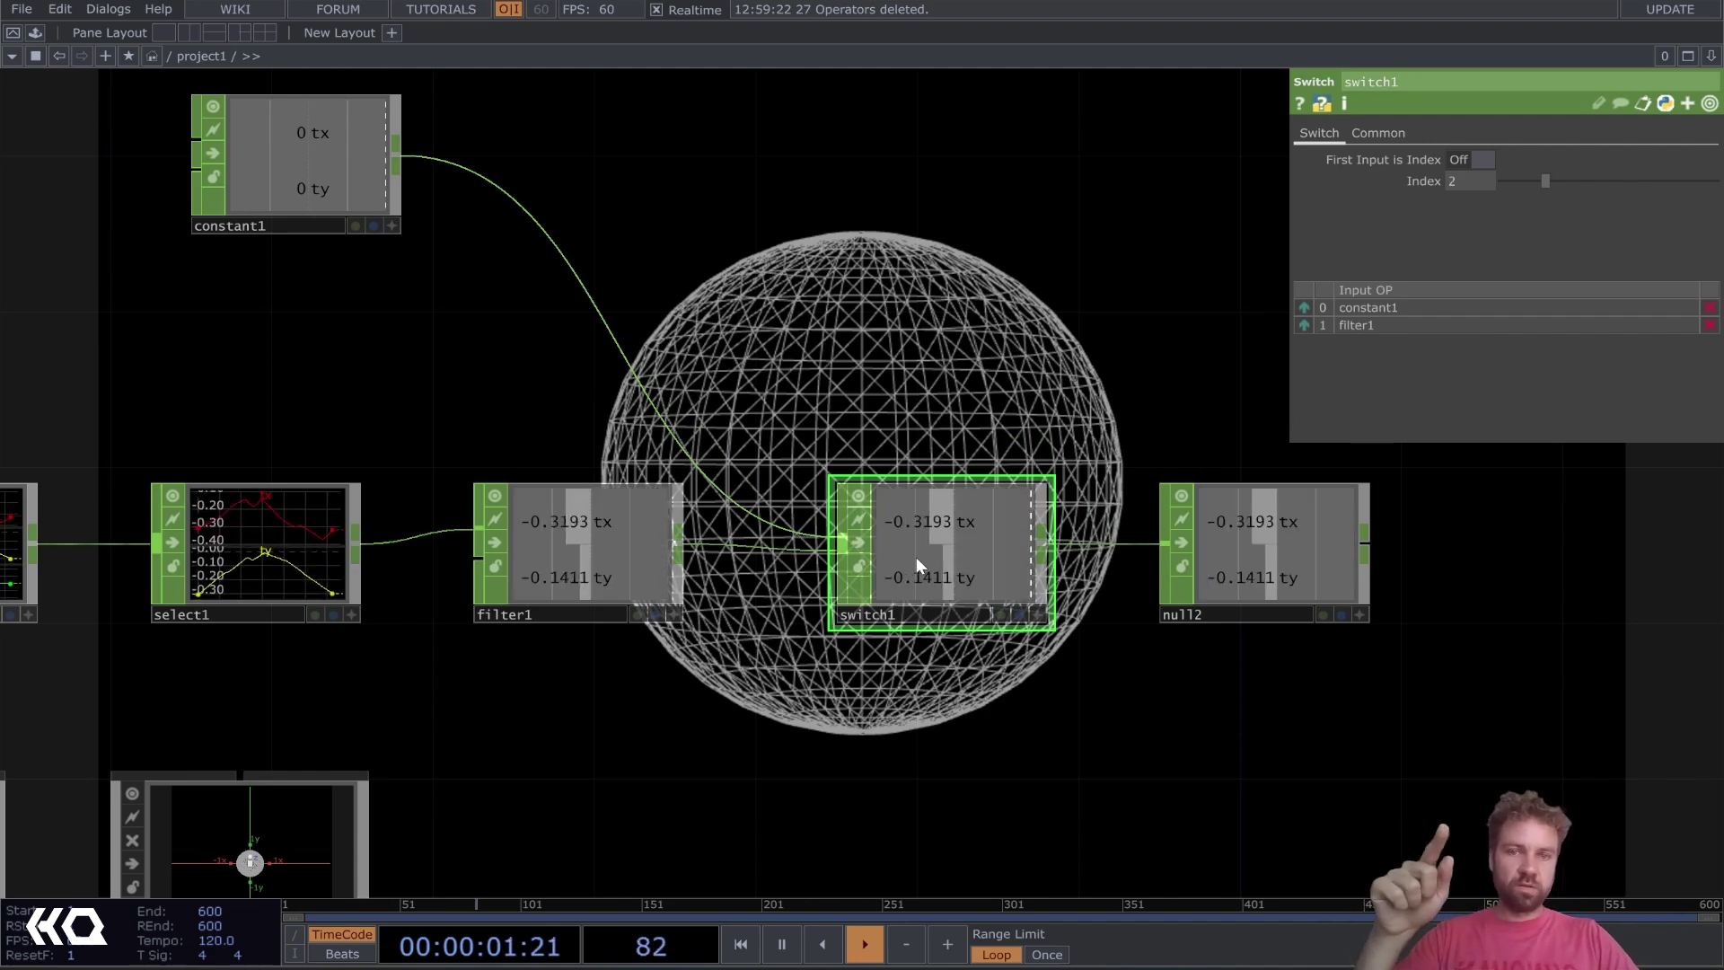
drag(461, 443, 1101, 454)
drag(694, 399, 900, 393)
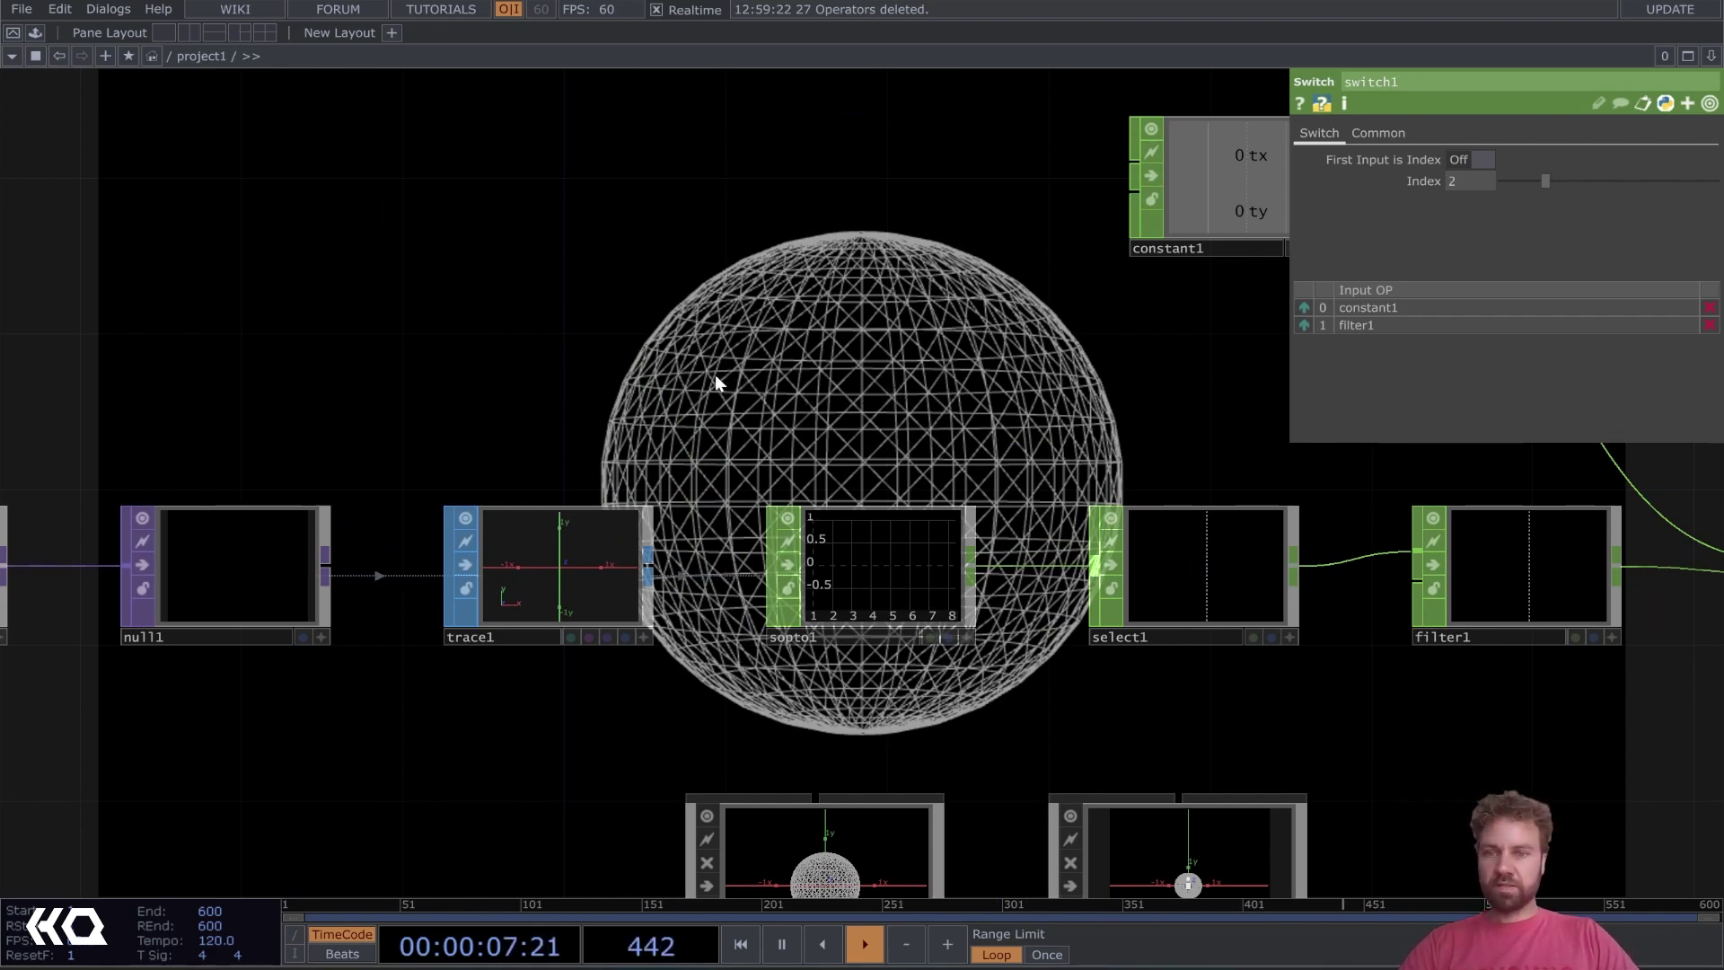
key(Tab)
Add an Info CHOP, info1, pointed at trace1
text(inf)
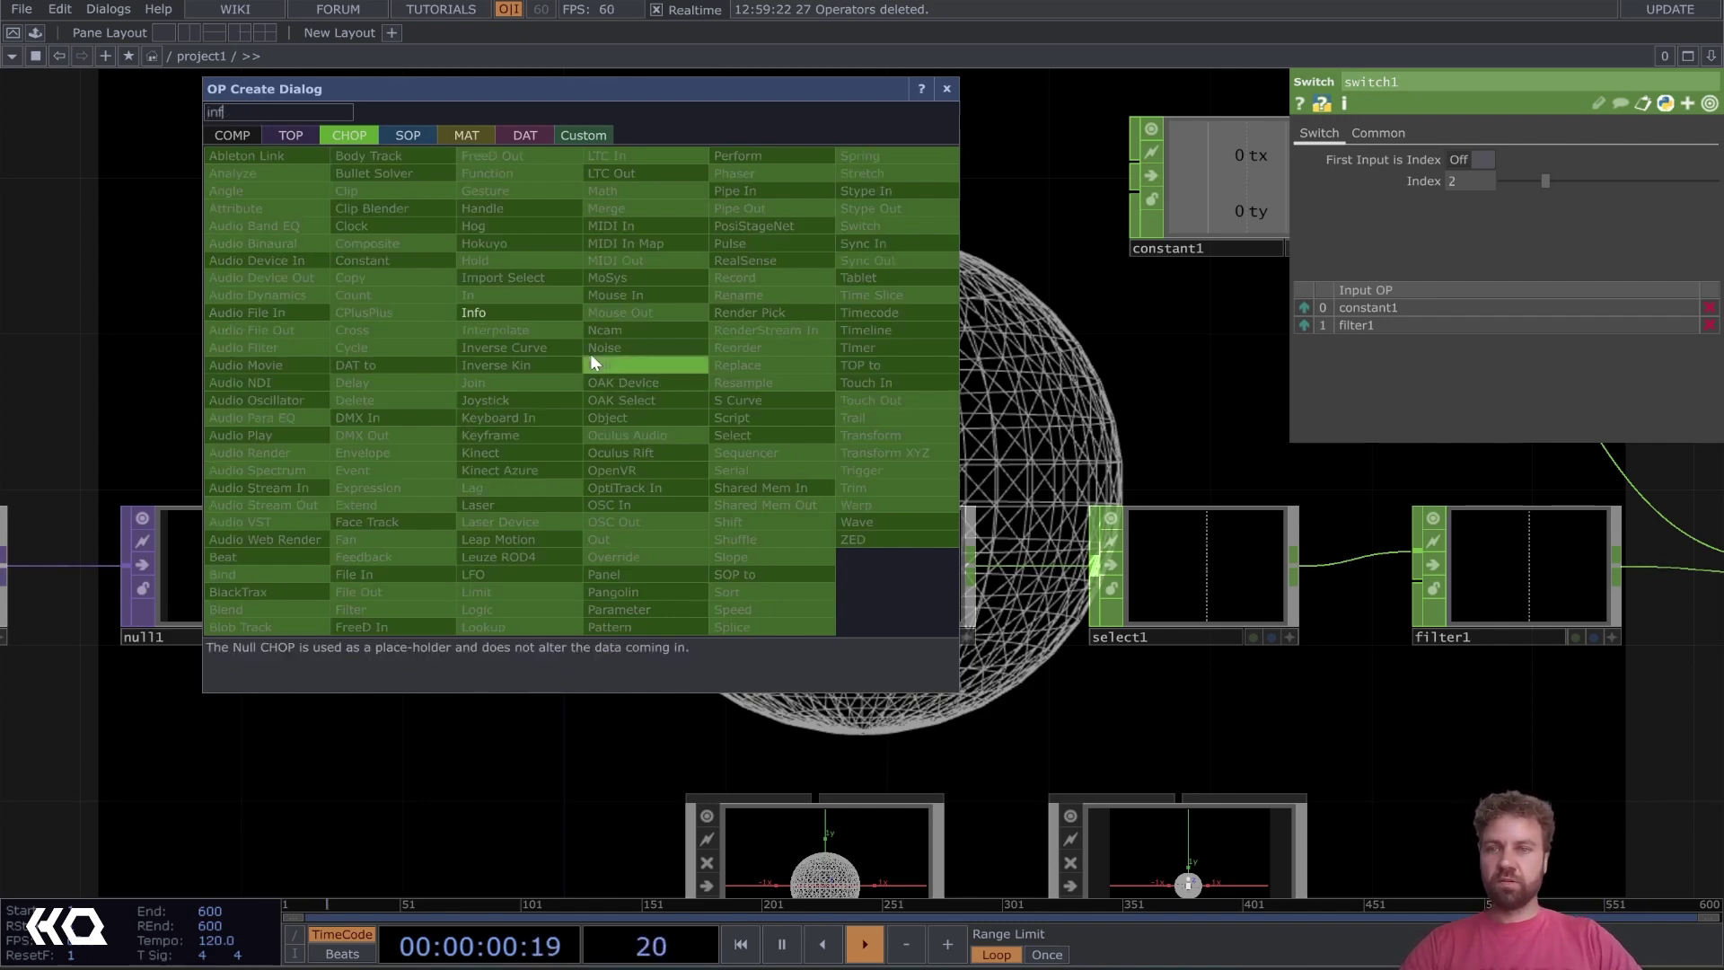
key(Return)
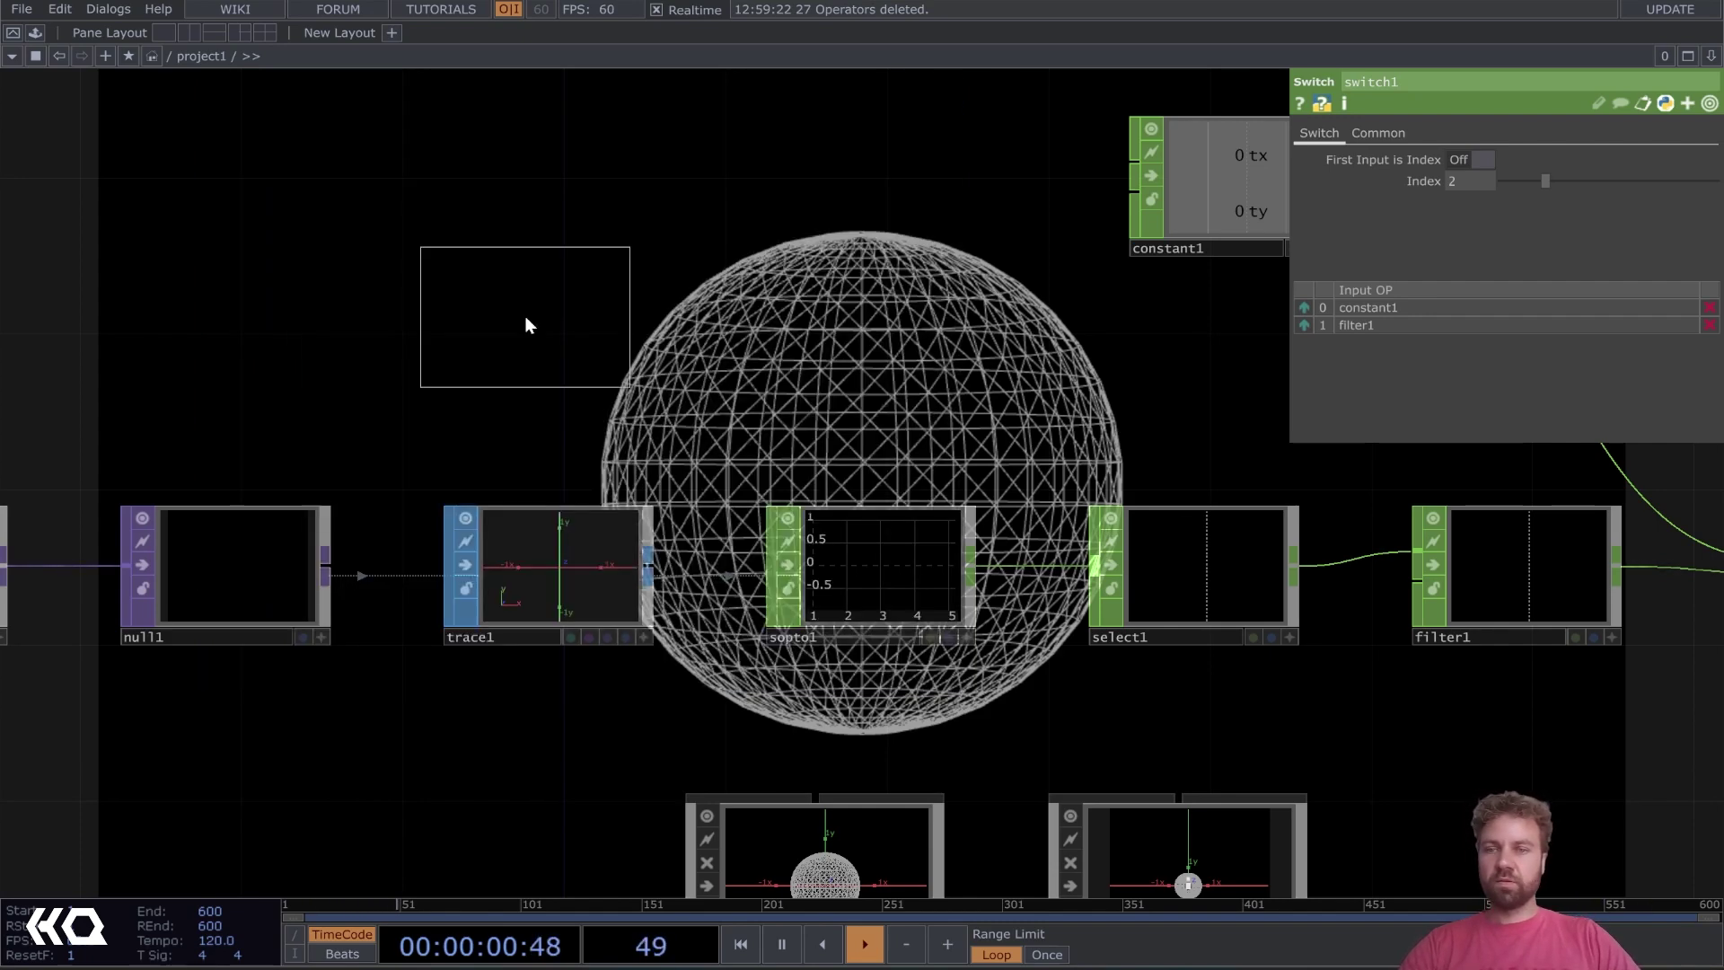
click(560, 384)
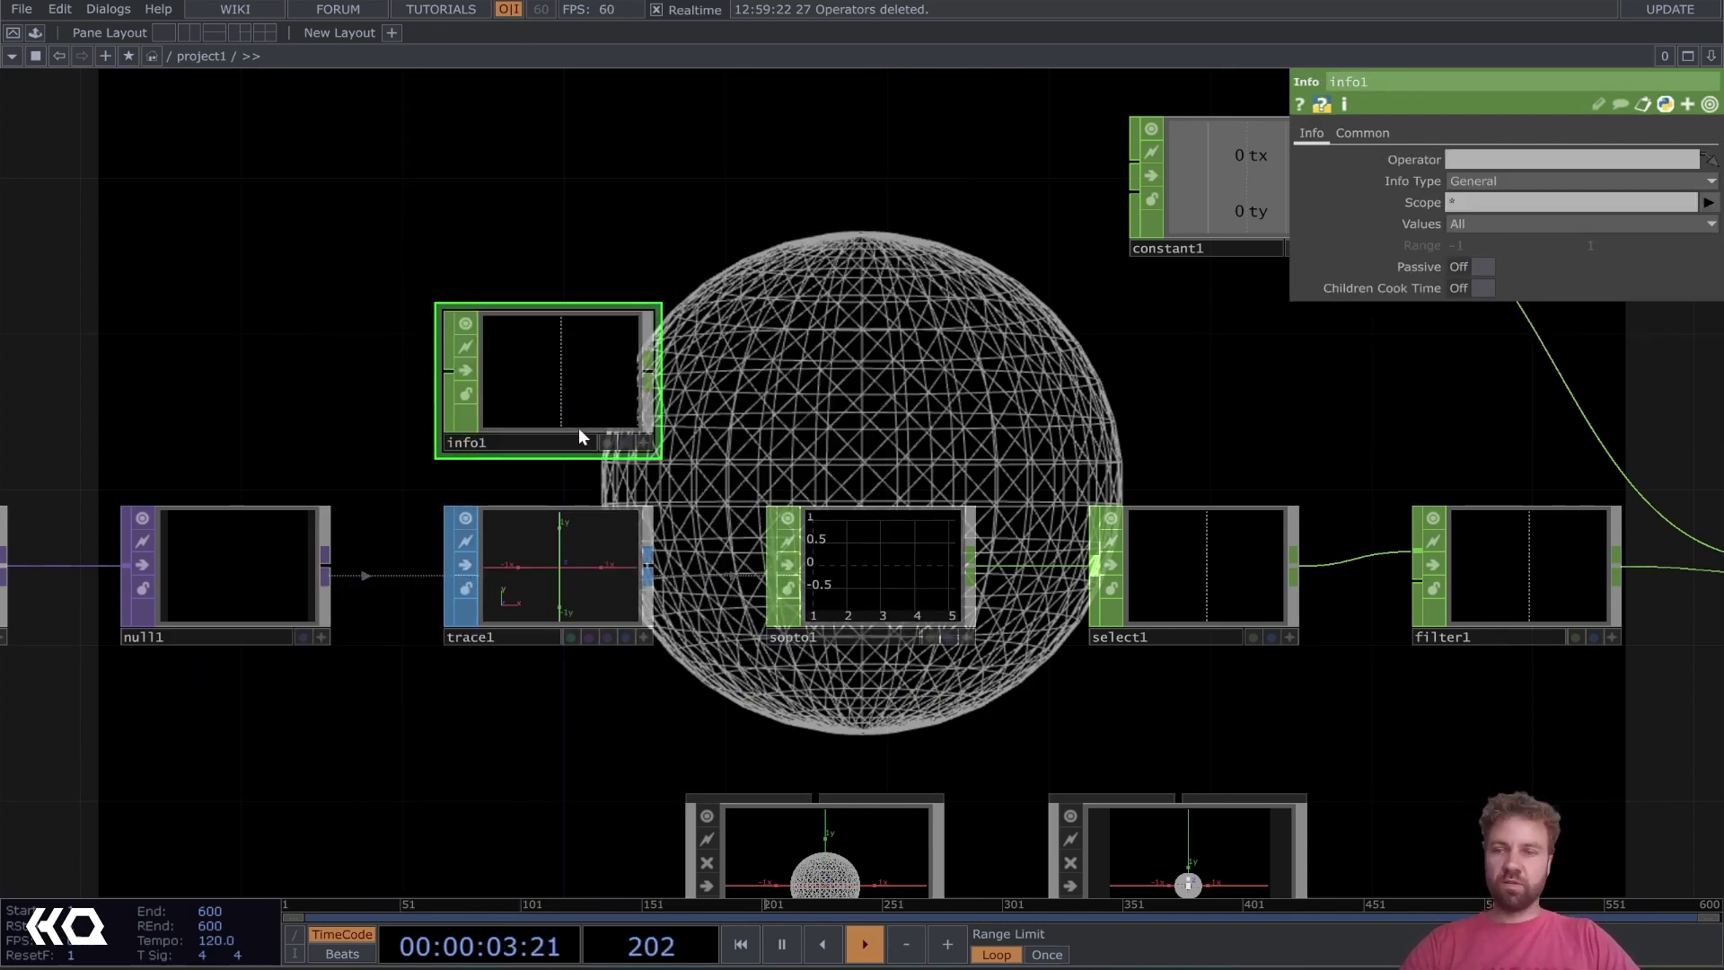
drag(563, 590, 1472, 164)
Limit info1's output to the num_points channel
scroll(681, 381, up, 8)
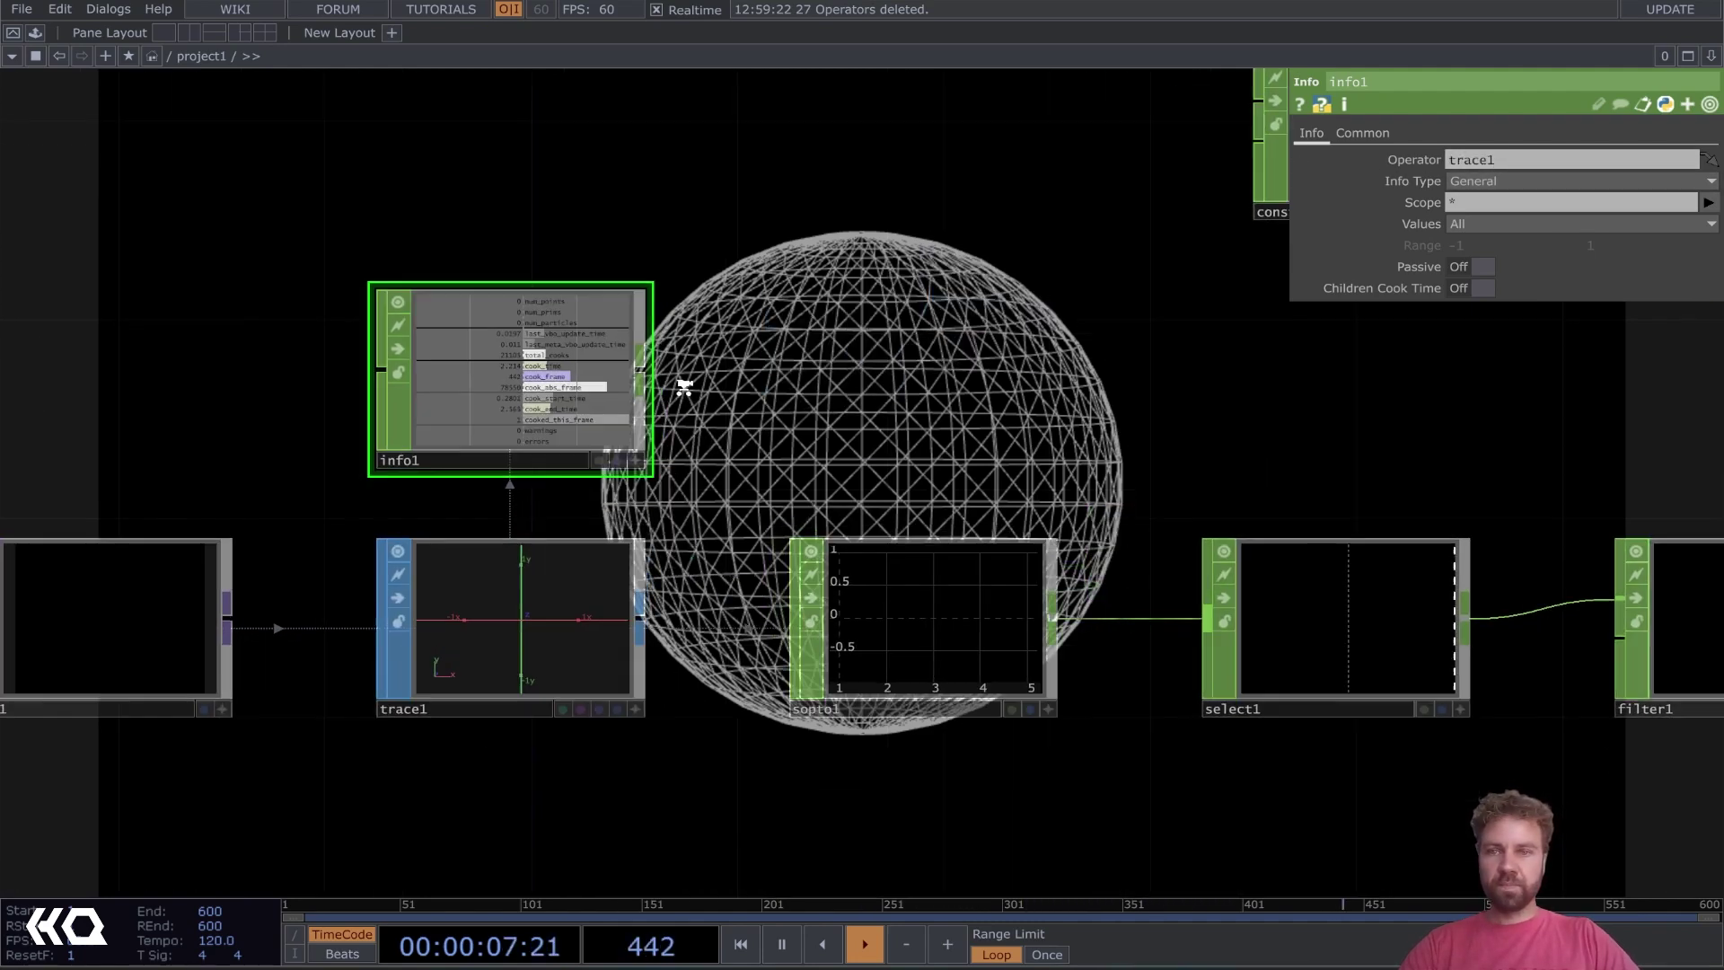
scroll(848, 384, up, 2)
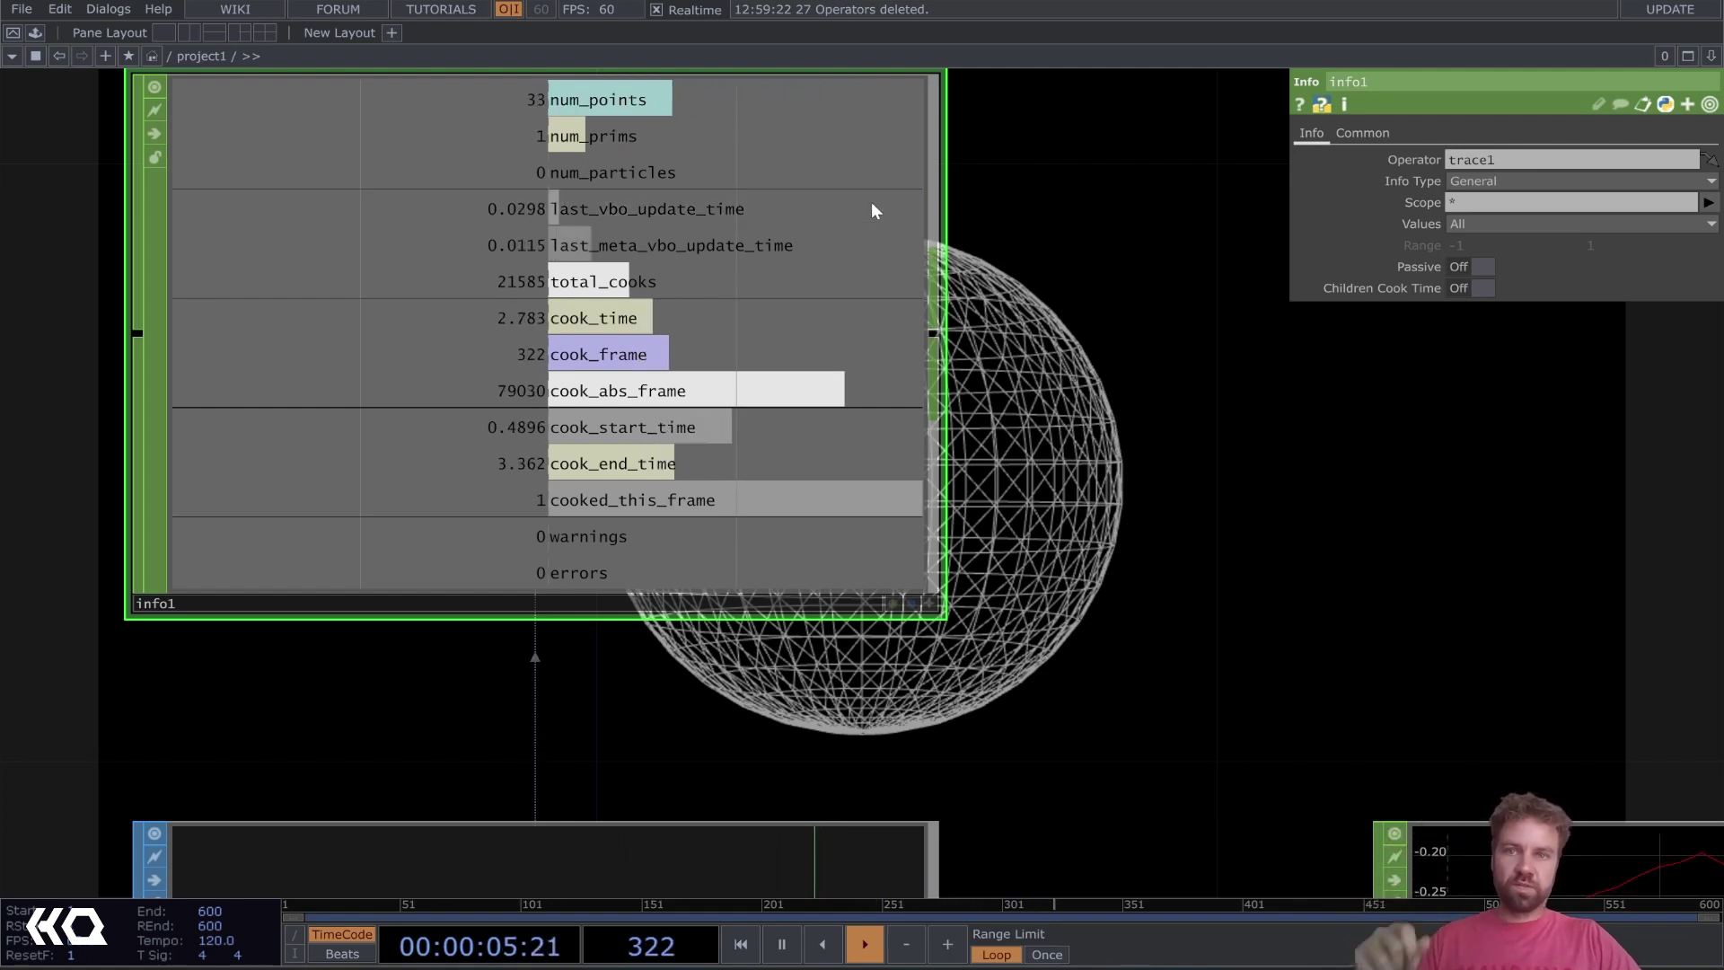
click(1709, 202)
click(1608, 242)
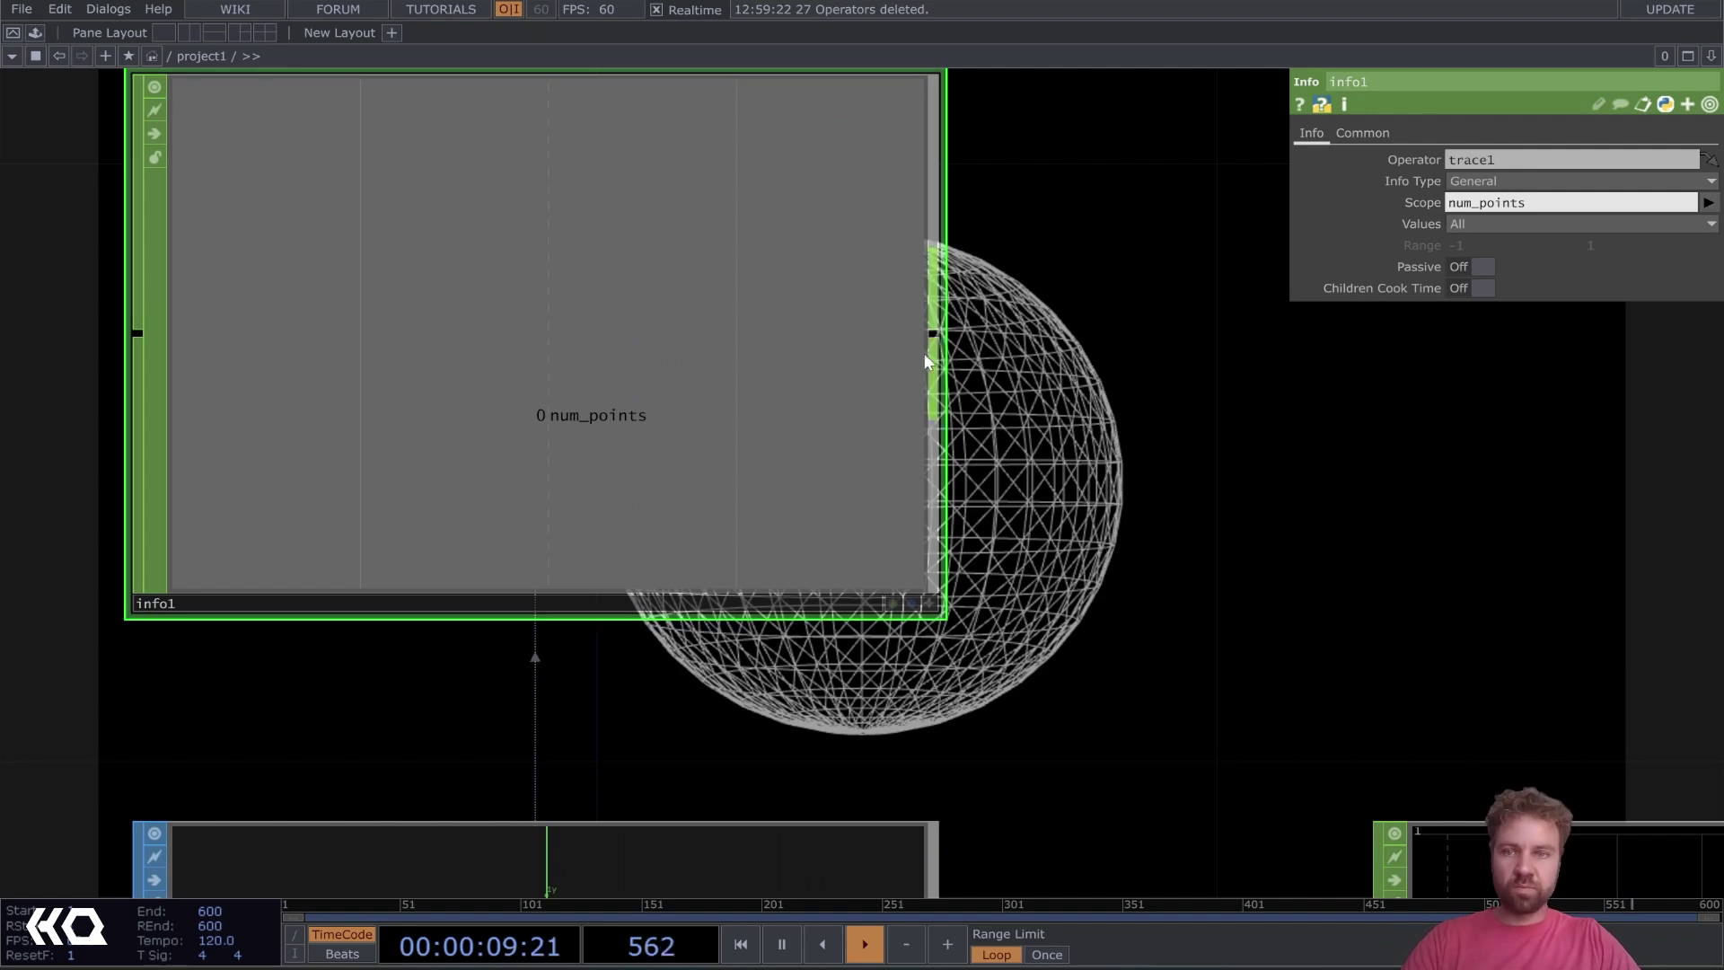
scroll(1033, 422, down, 5)
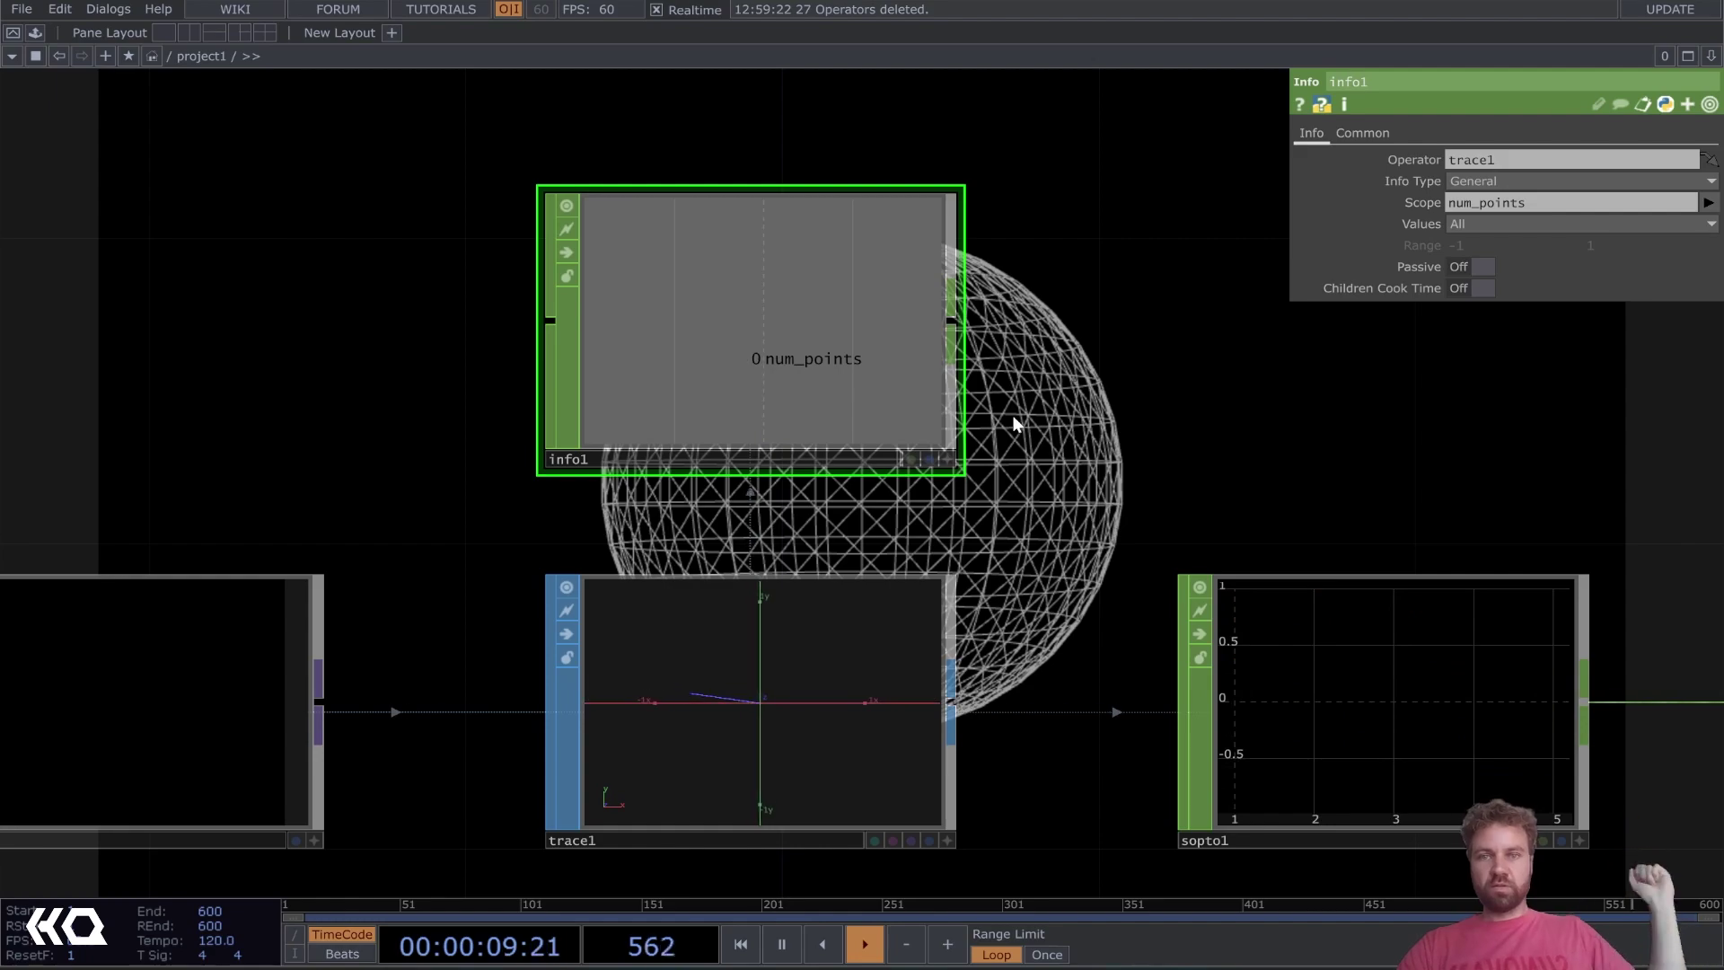
scroll(1008, 404, down, 5)
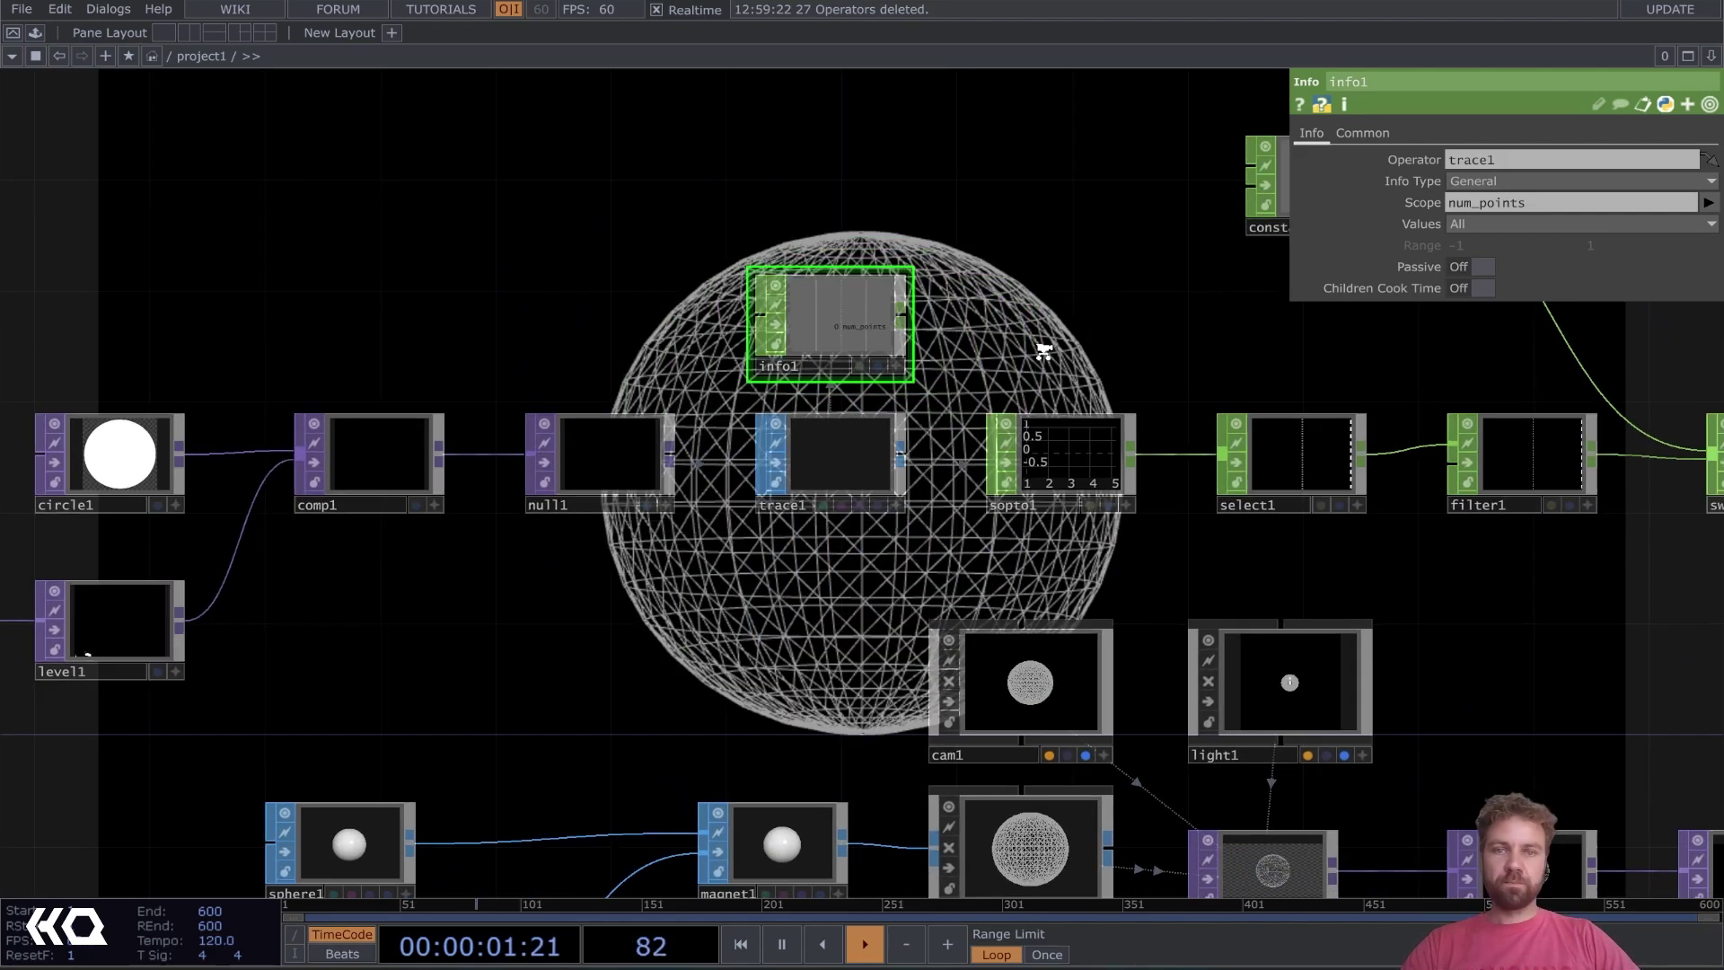
scroll(1043, 355, up, 3)
scroll(766, 380, down, 1)
drag(1031, 404, 775, 418)
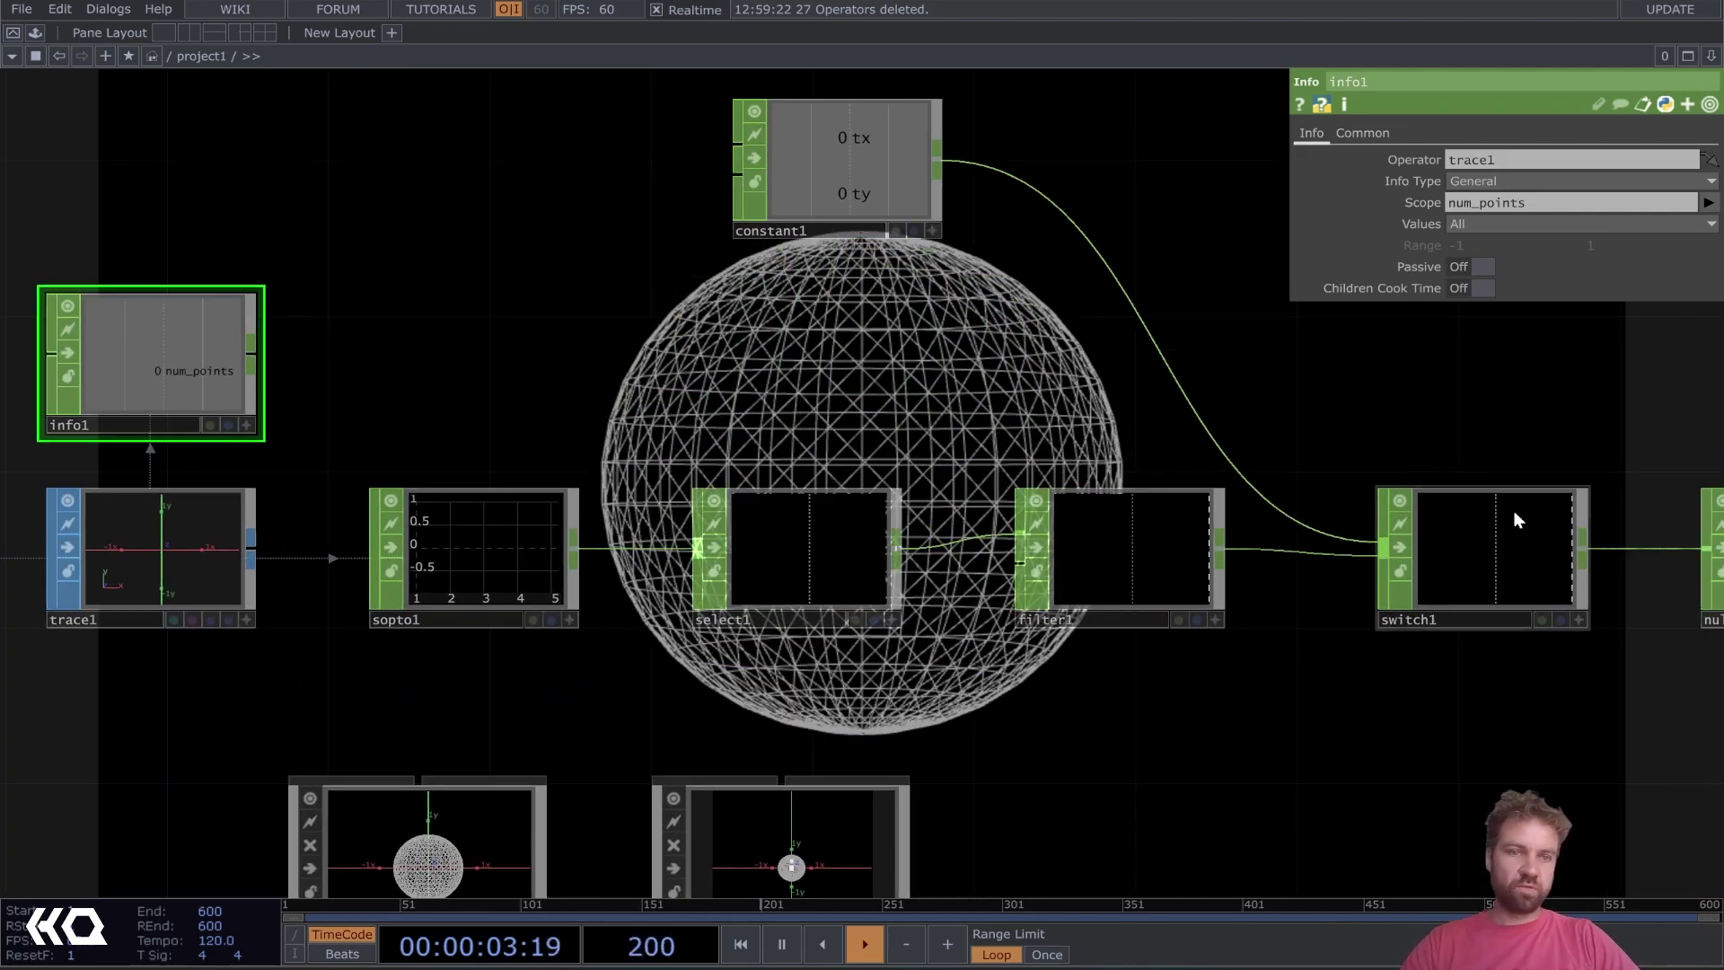
Link switch1's Index to info1's num_points as a CHOP reference
click(1468, 548)
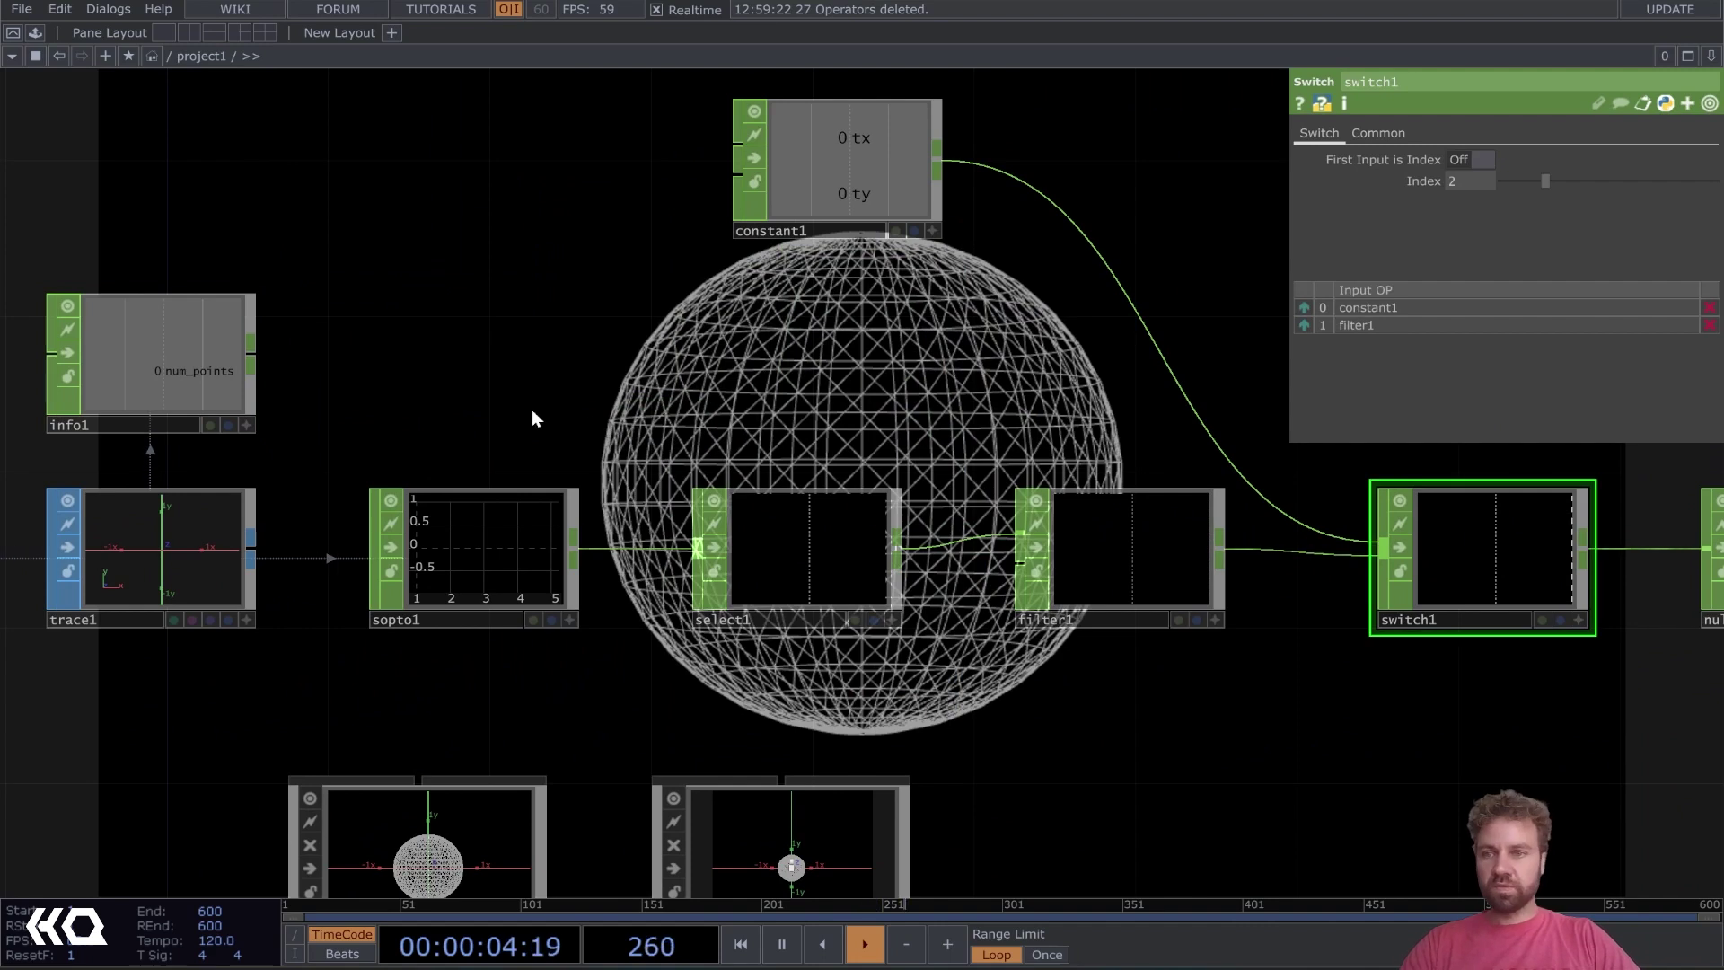
click(244, 426)
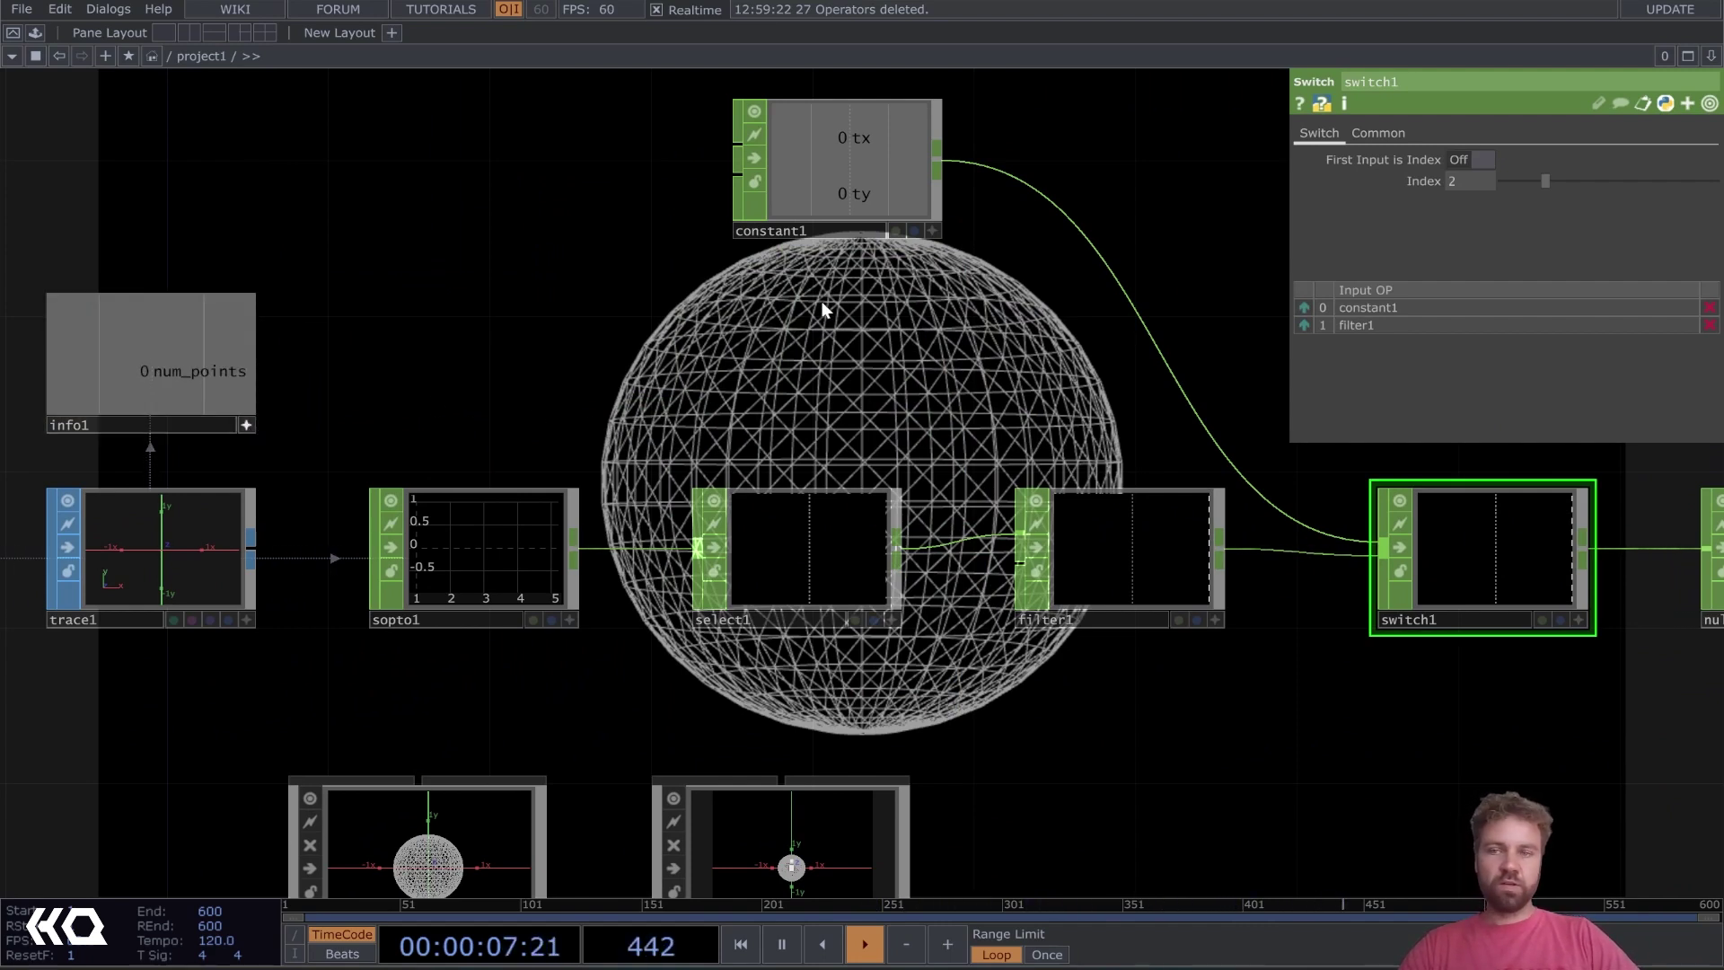
drag(175, 371, 947, 177)
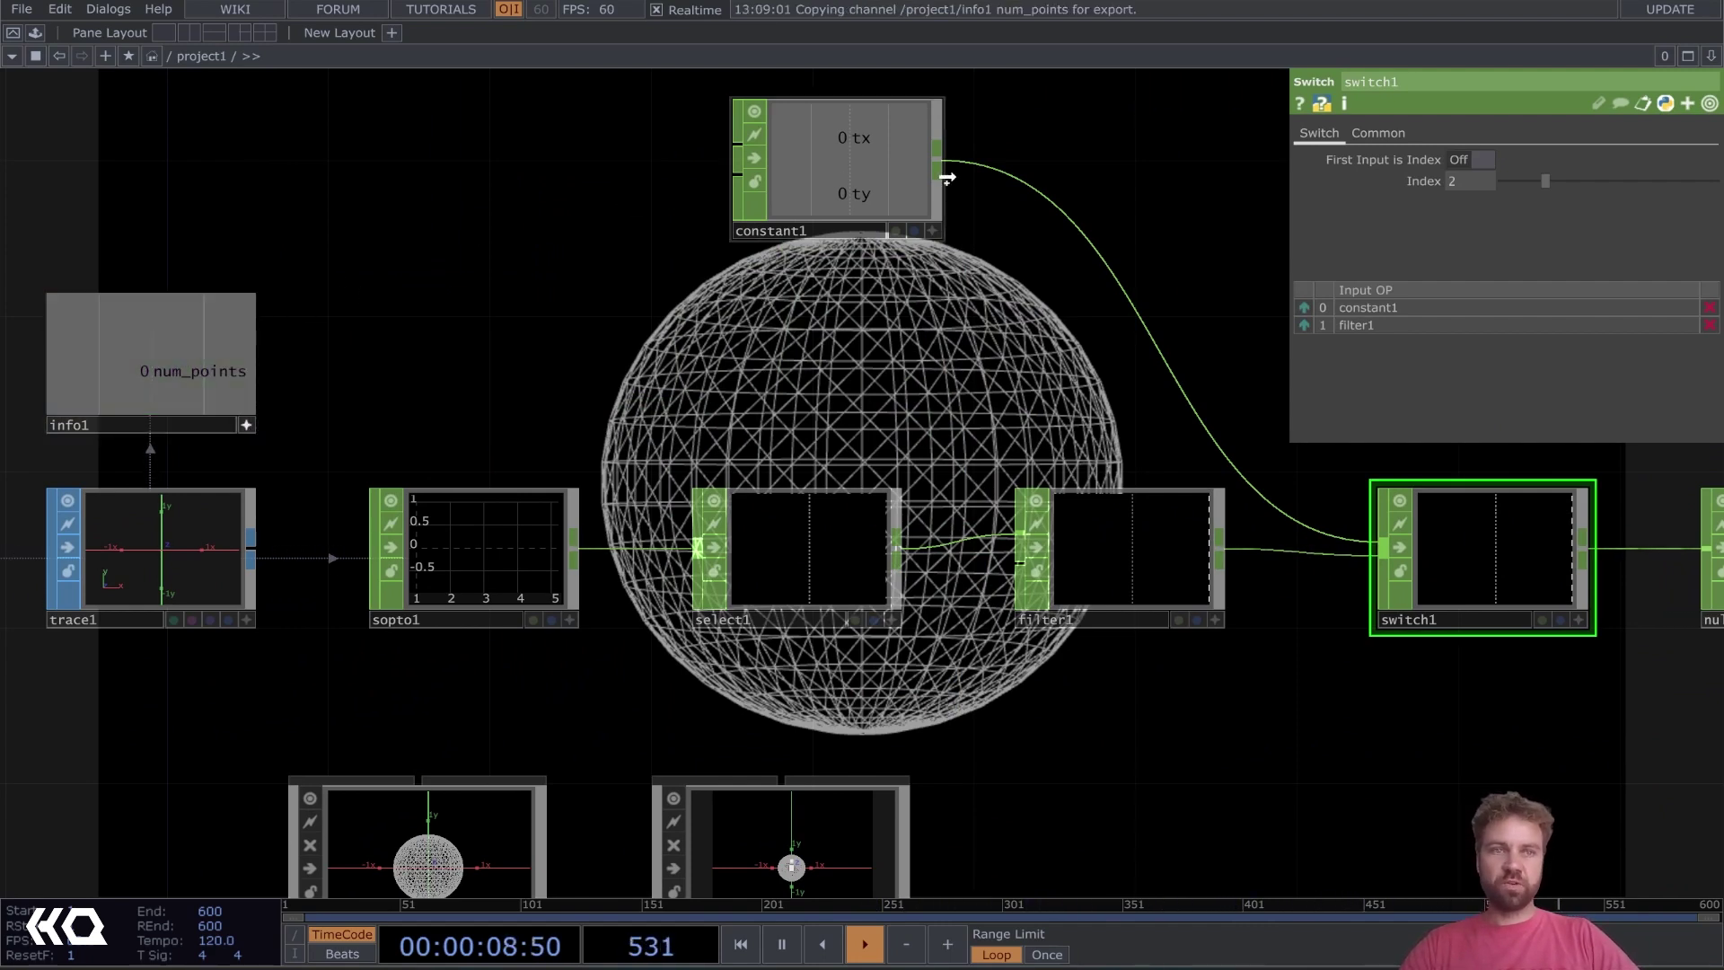
click(1476, 174)
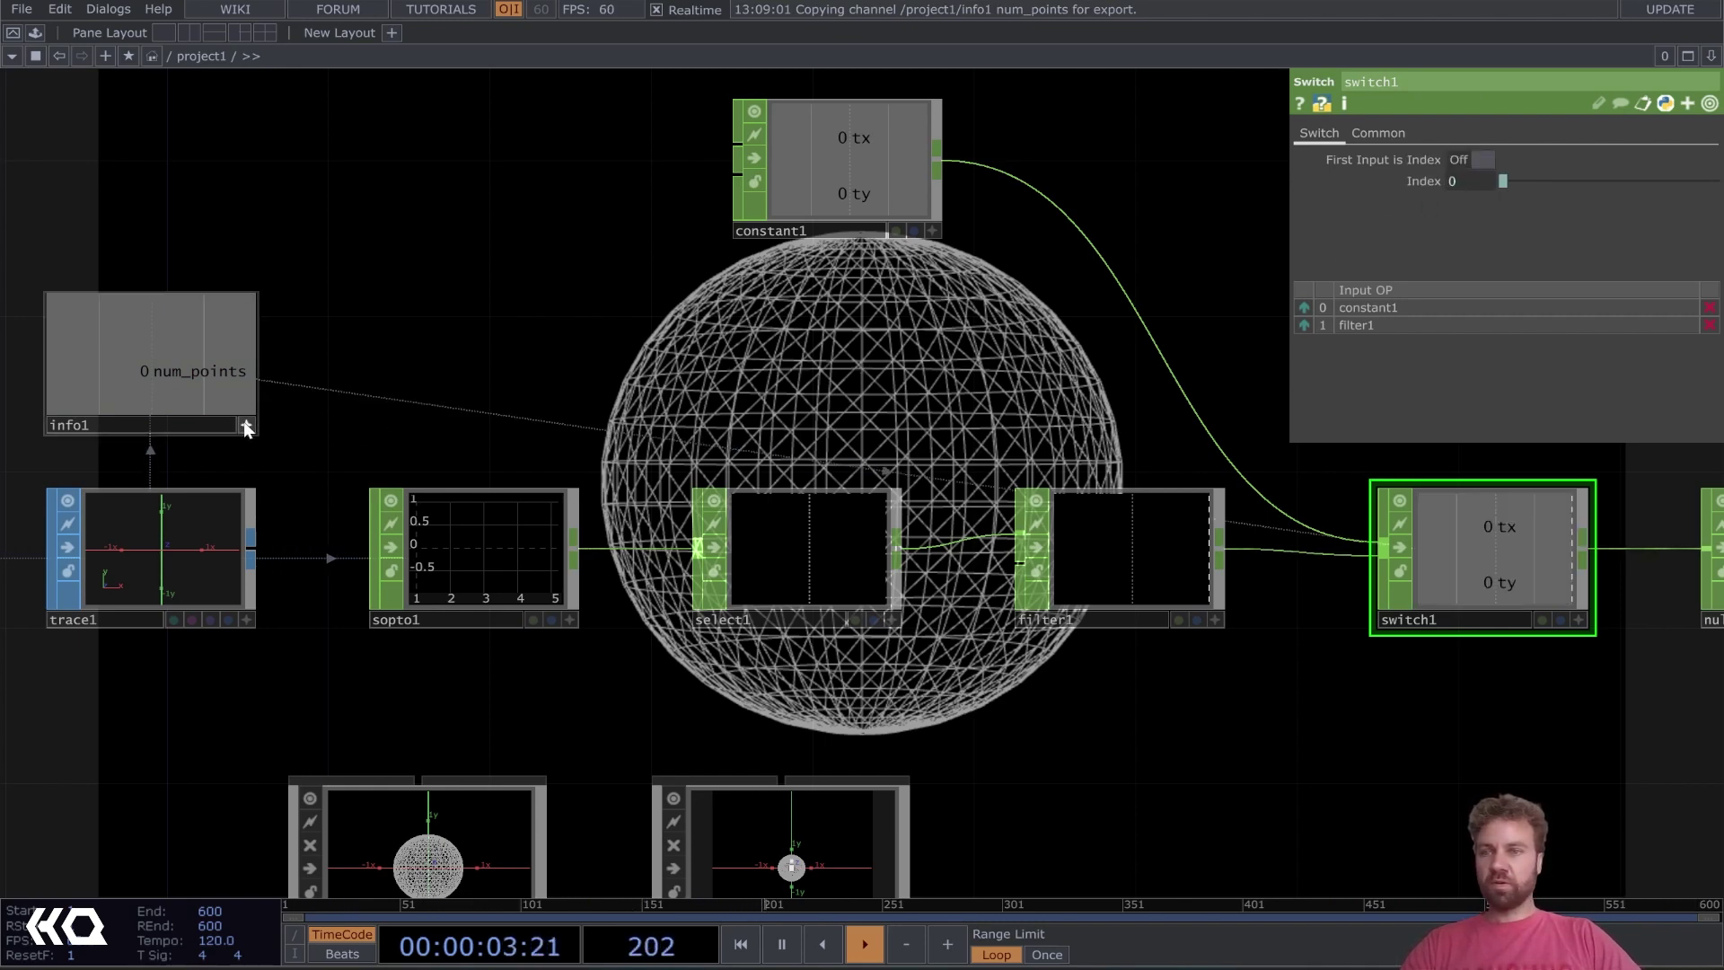
Move constant1 to sit just above filter1
middle_drag(1481, 564, 1158, 523)
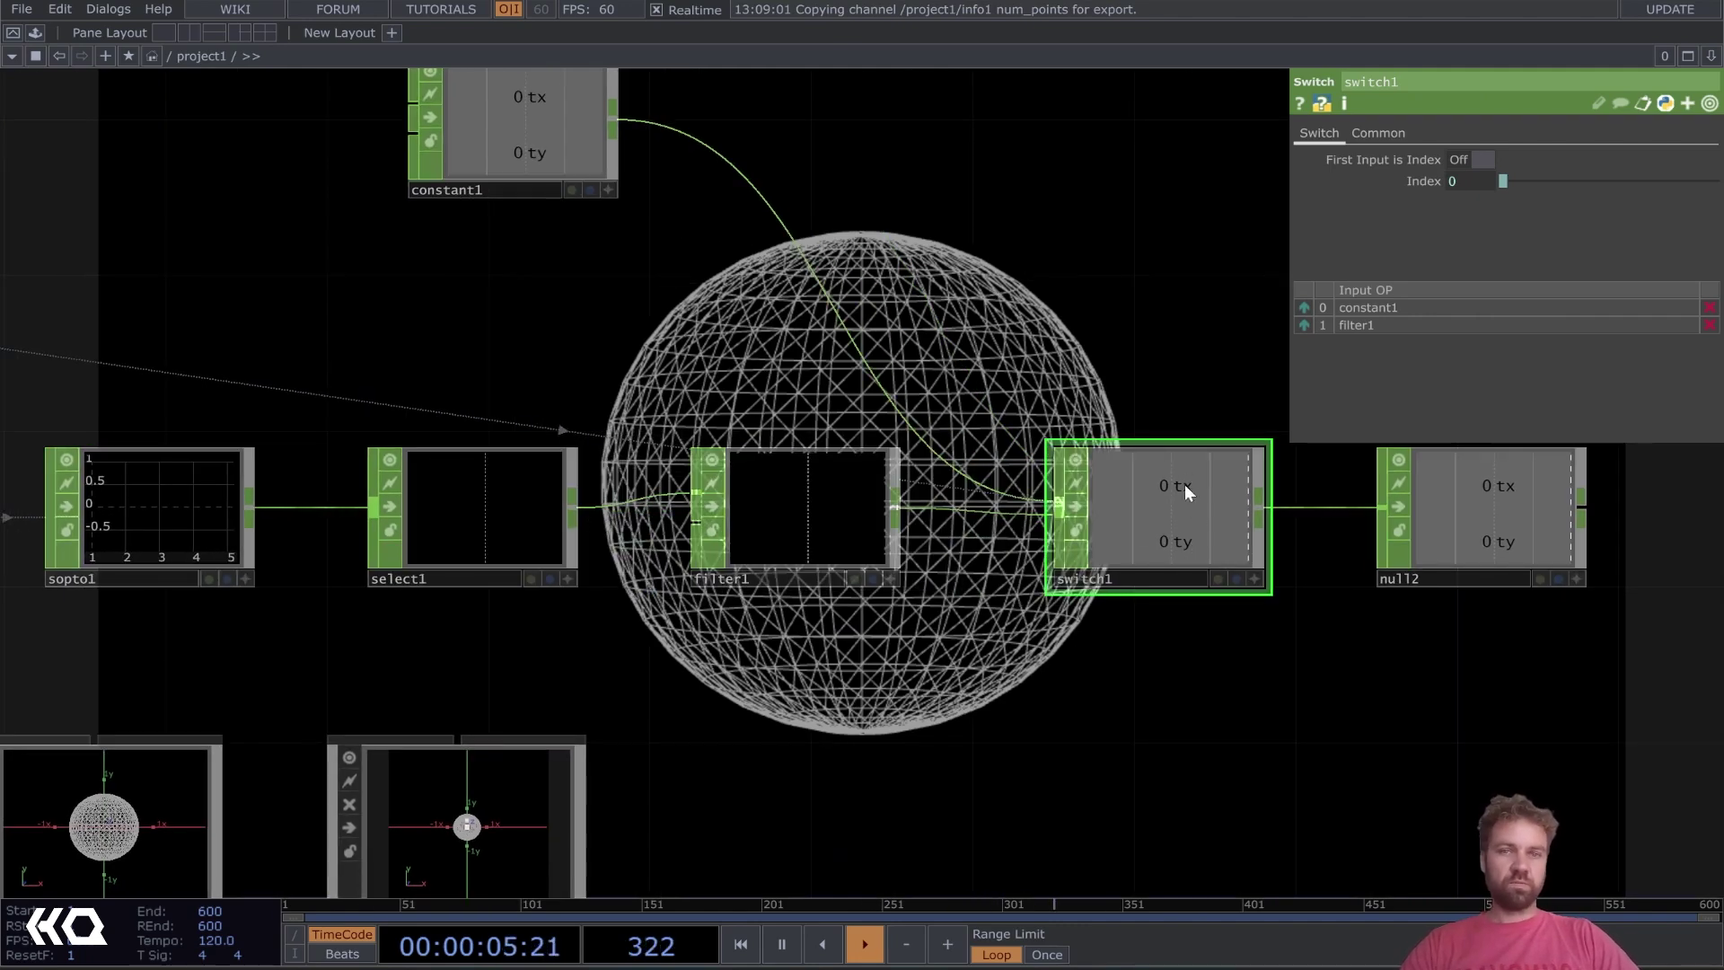
drag(505, 188, 772, 305)
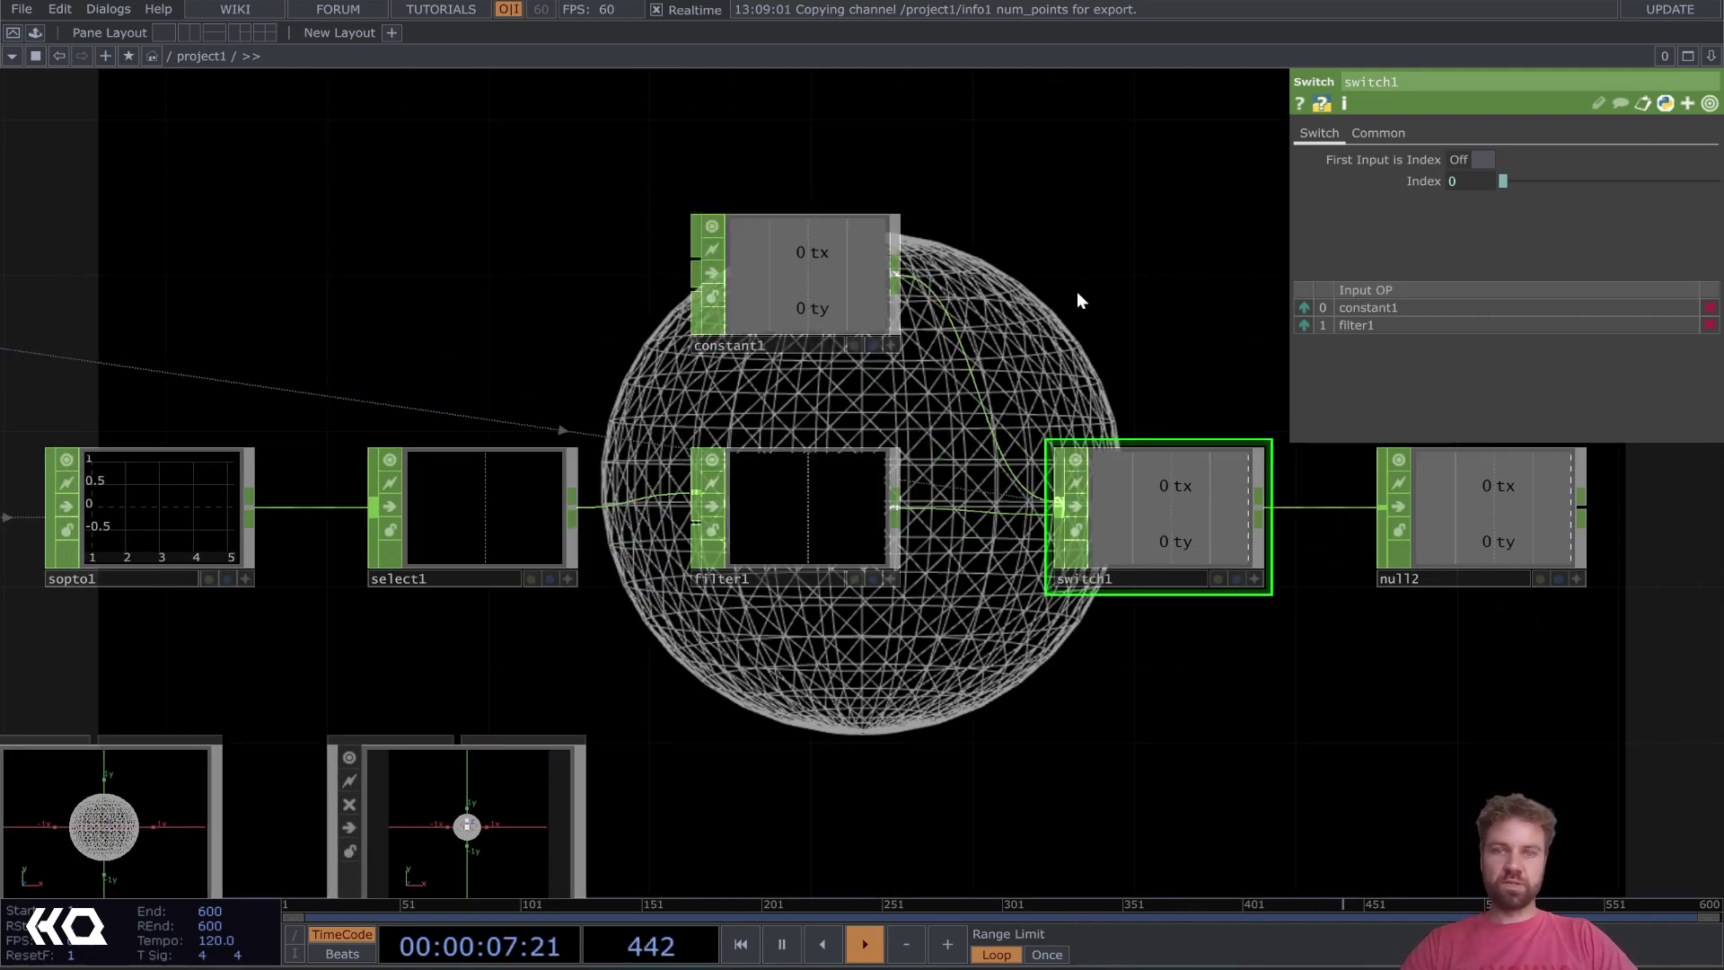
middle_drag(1077, 293, 979, 254)
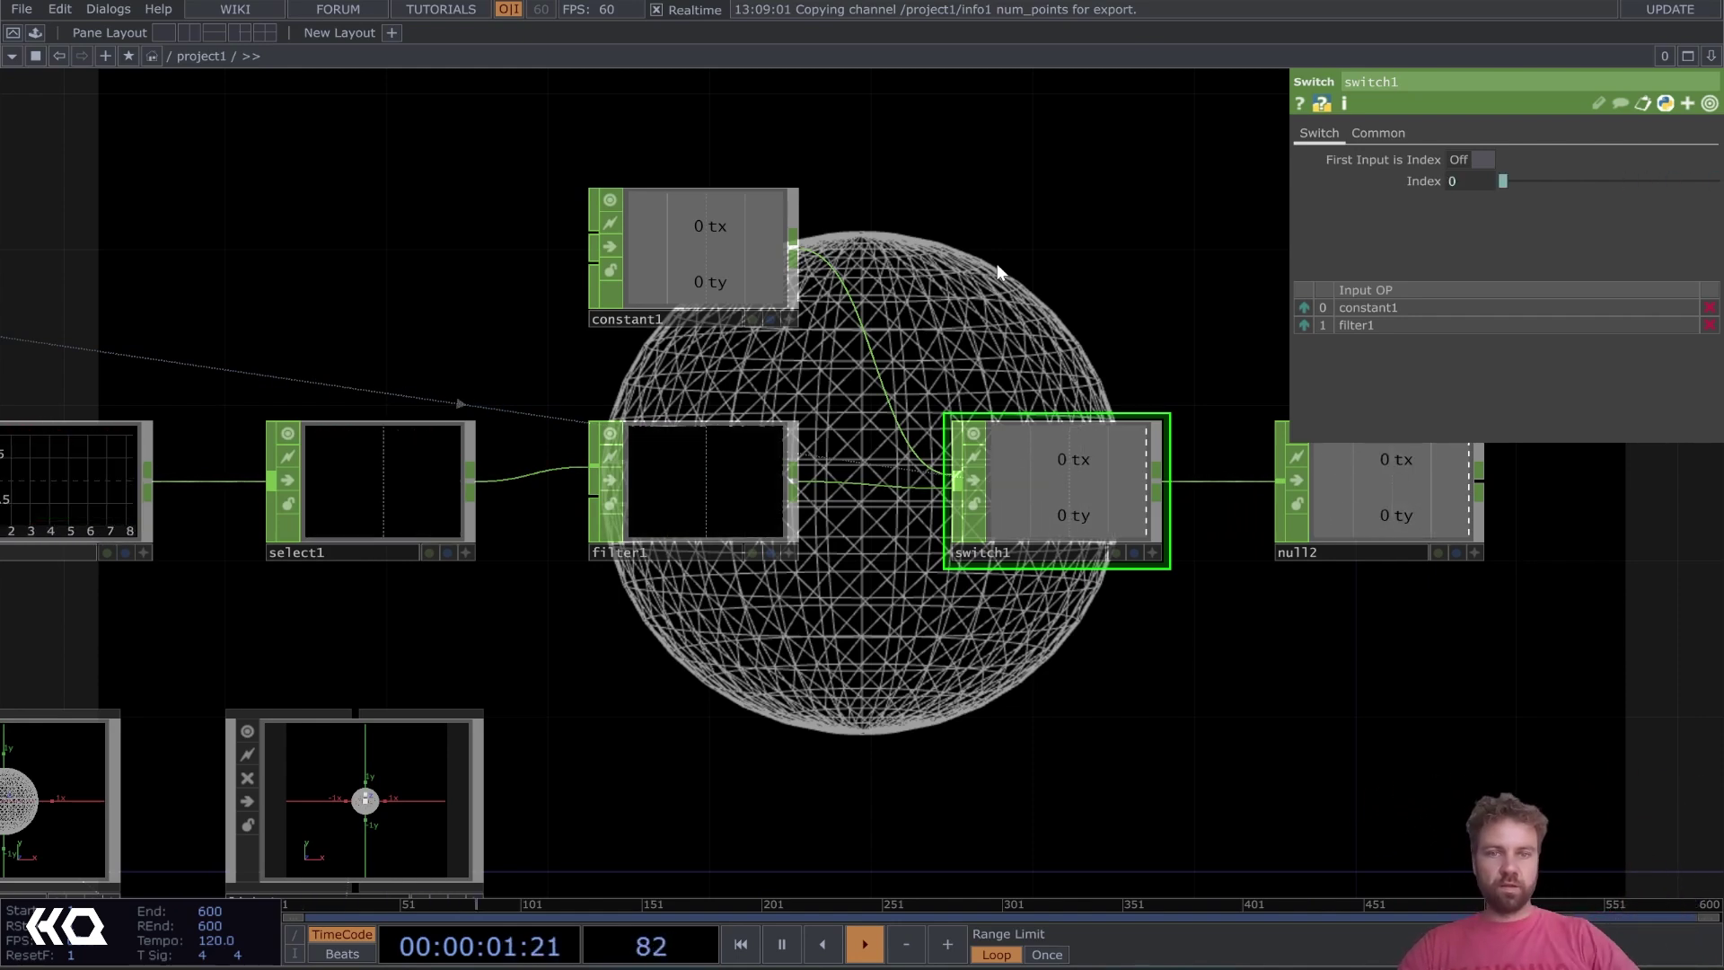
click(712, 501)
Switch filter1's Type from Gaussian to Left Half Gaussian for smoothing tx/ty
scroll(714, 503, up, 4)
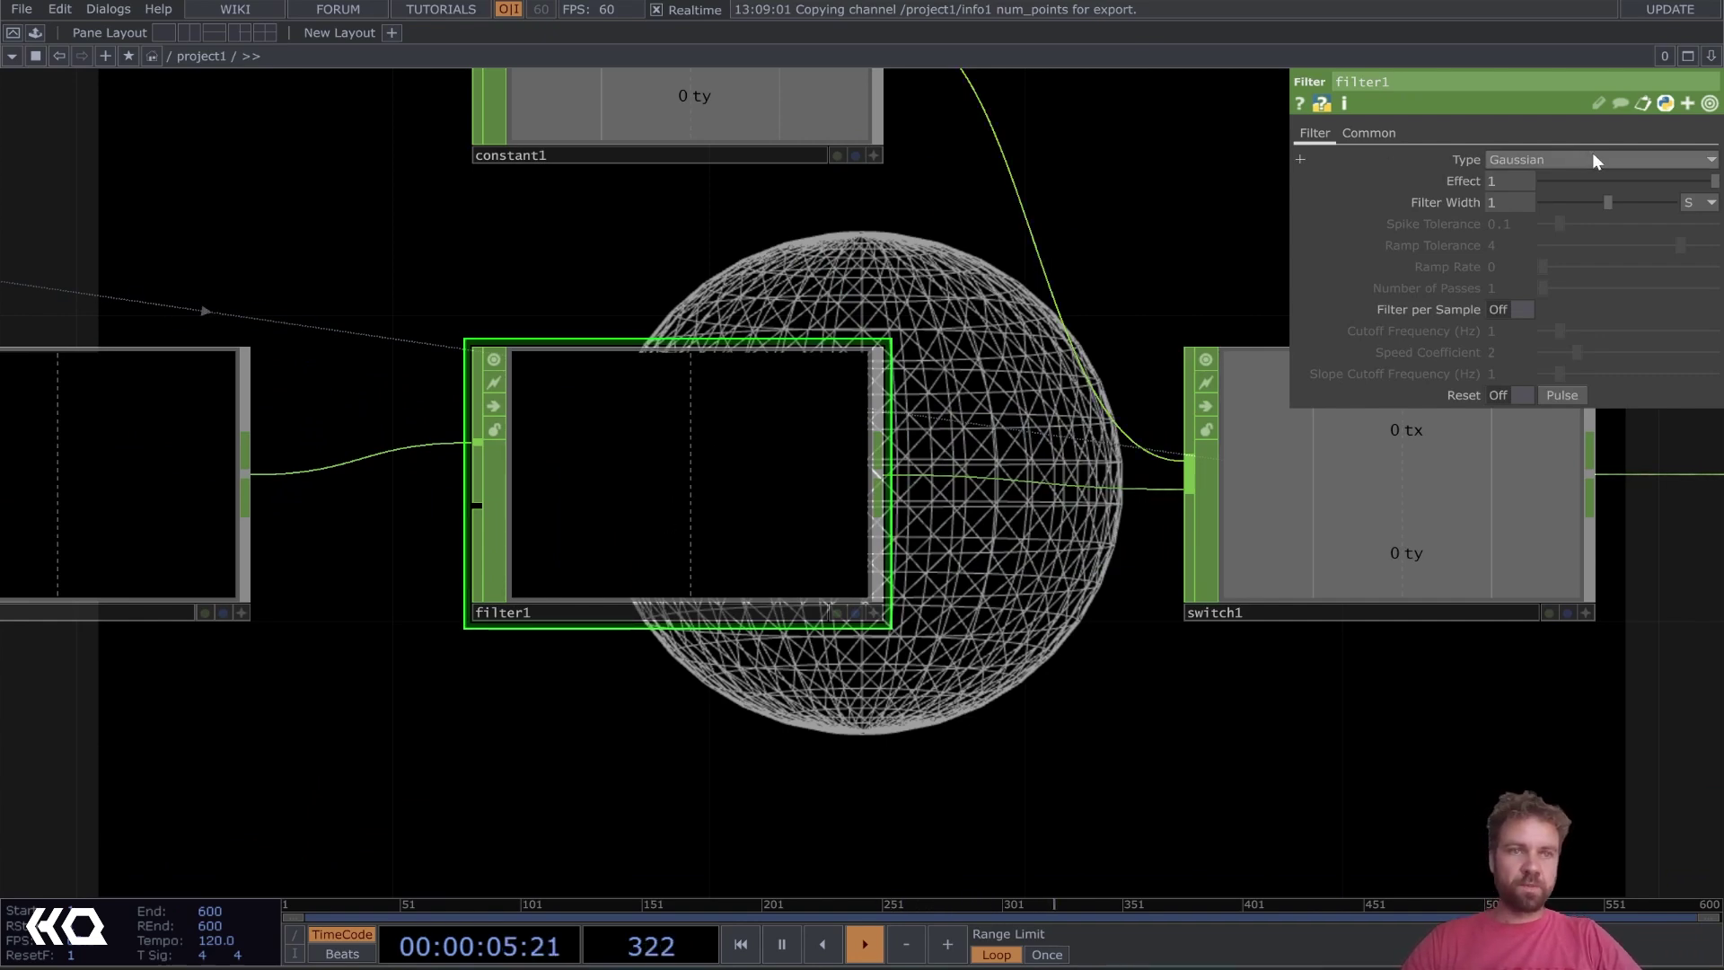
click(1594, 160)
click(1558, 202)
scroll(1001, 319, down, 1)
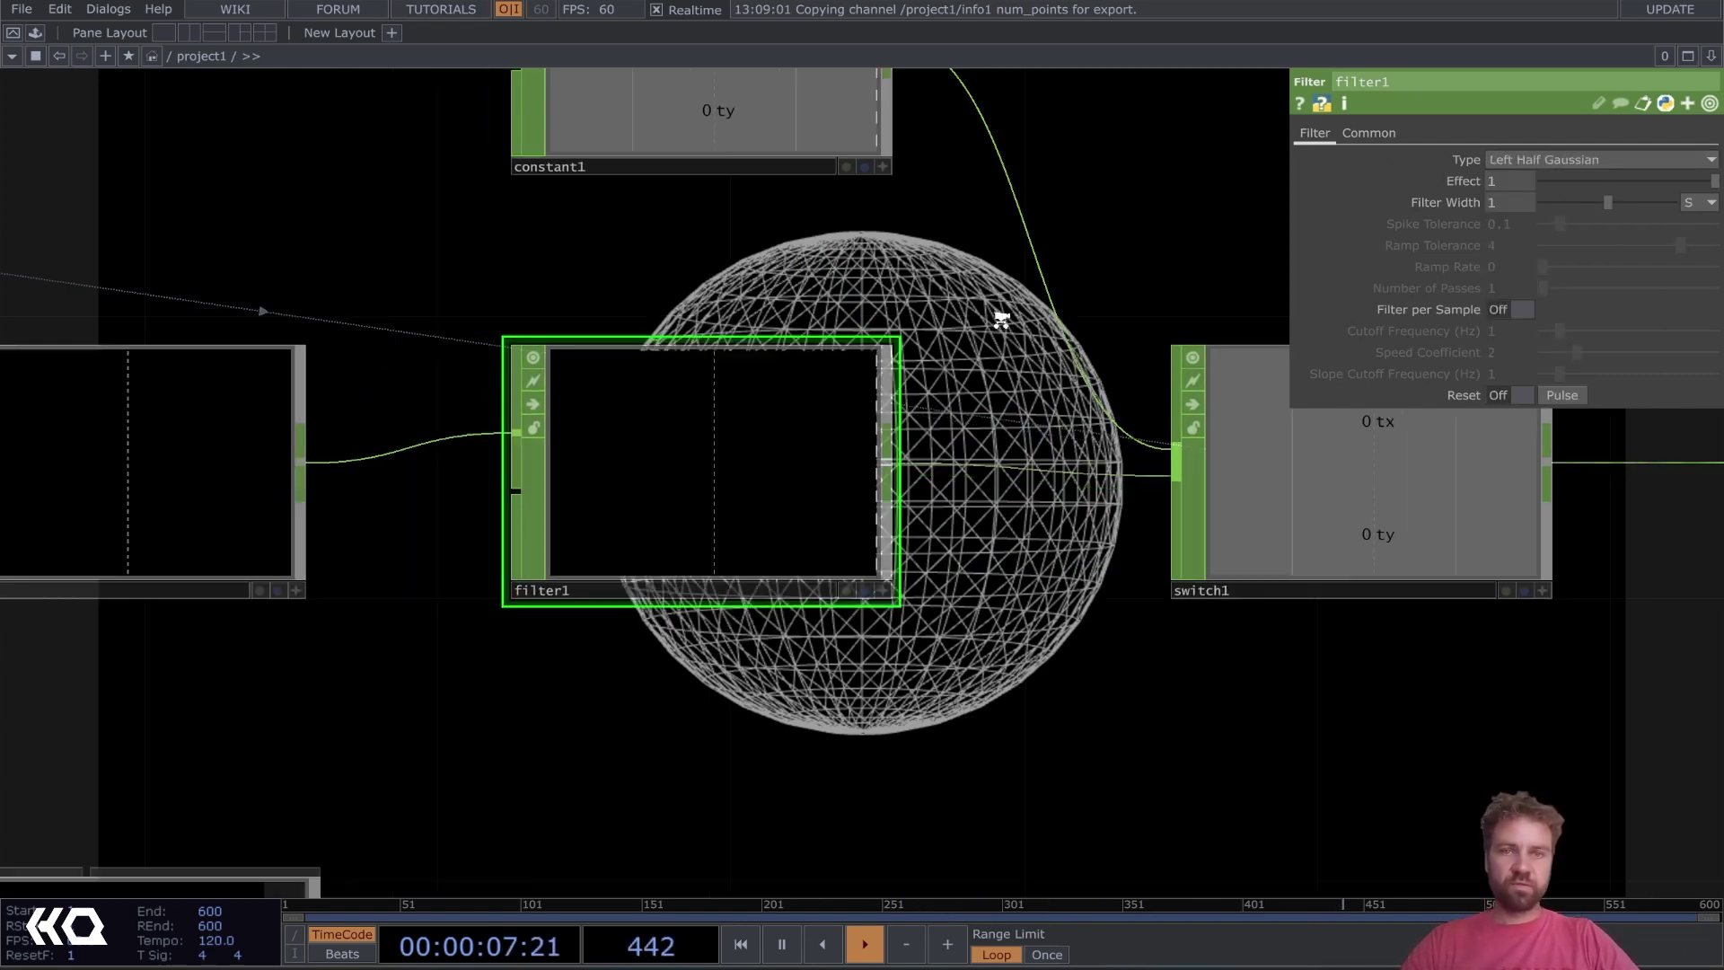
scroll(1001, 318, down, 3)
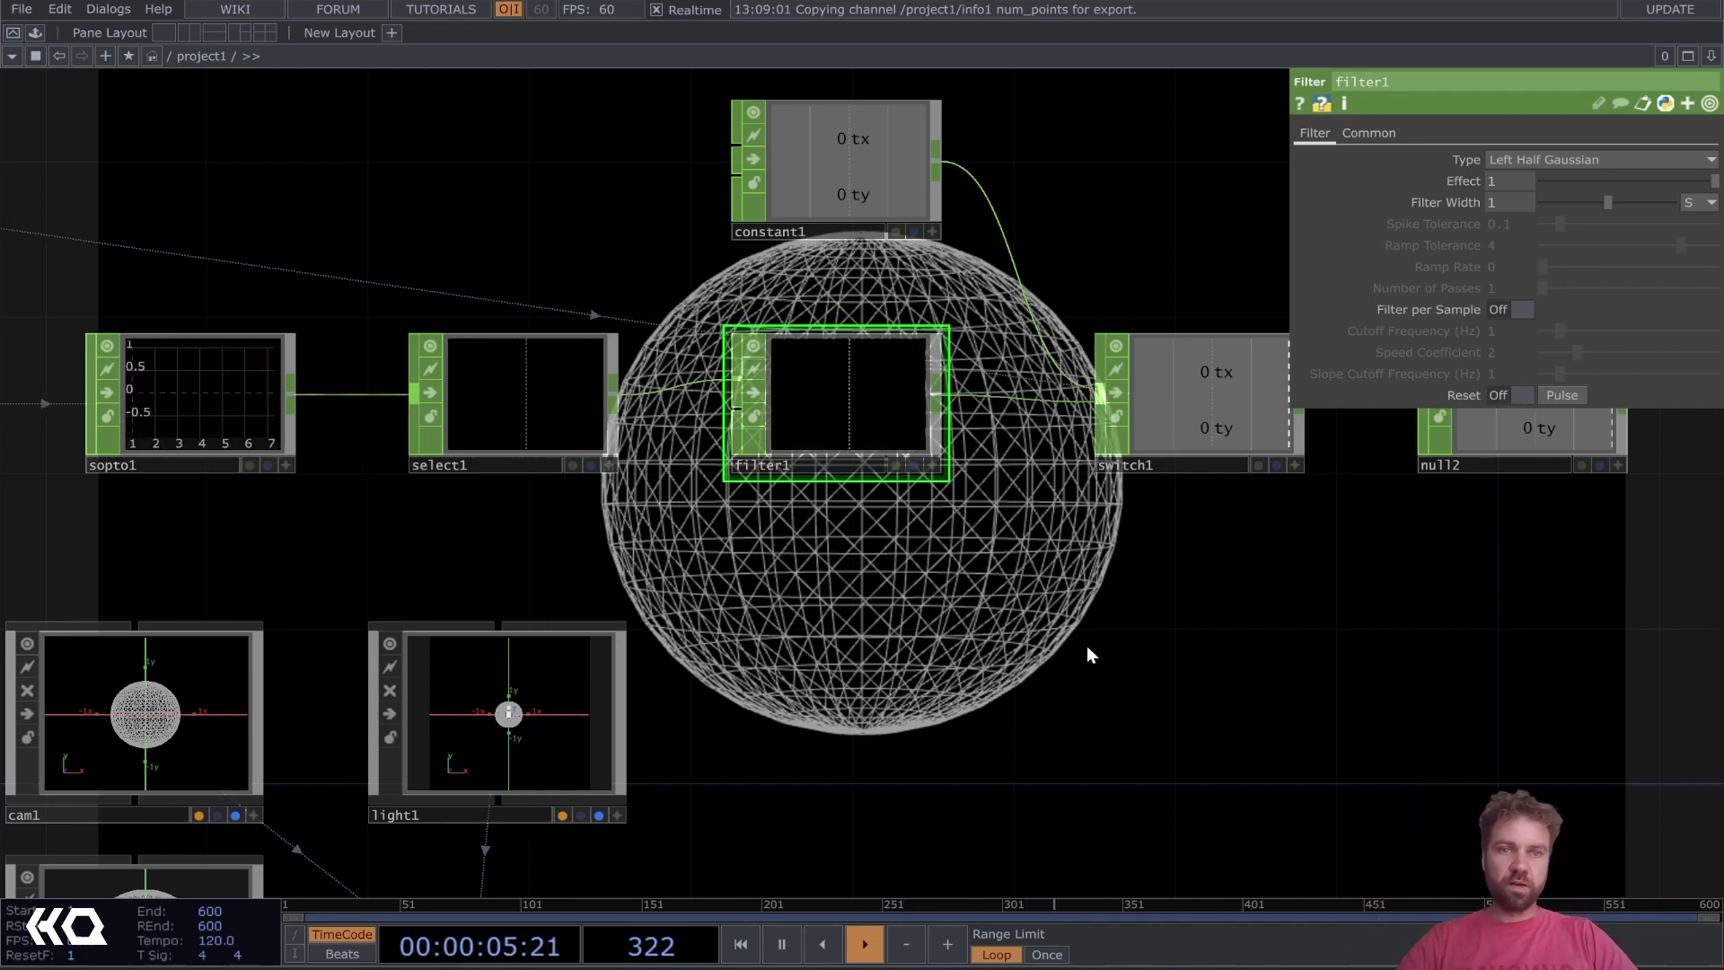
drag(1089, 653, 1048, 472)
Select magnet1 and bring up its Deform page transform parameters
scroll(922, 546, down, 3)
scroll(1200, 417, up, 1)
scroll(1199, 417, up, 2)
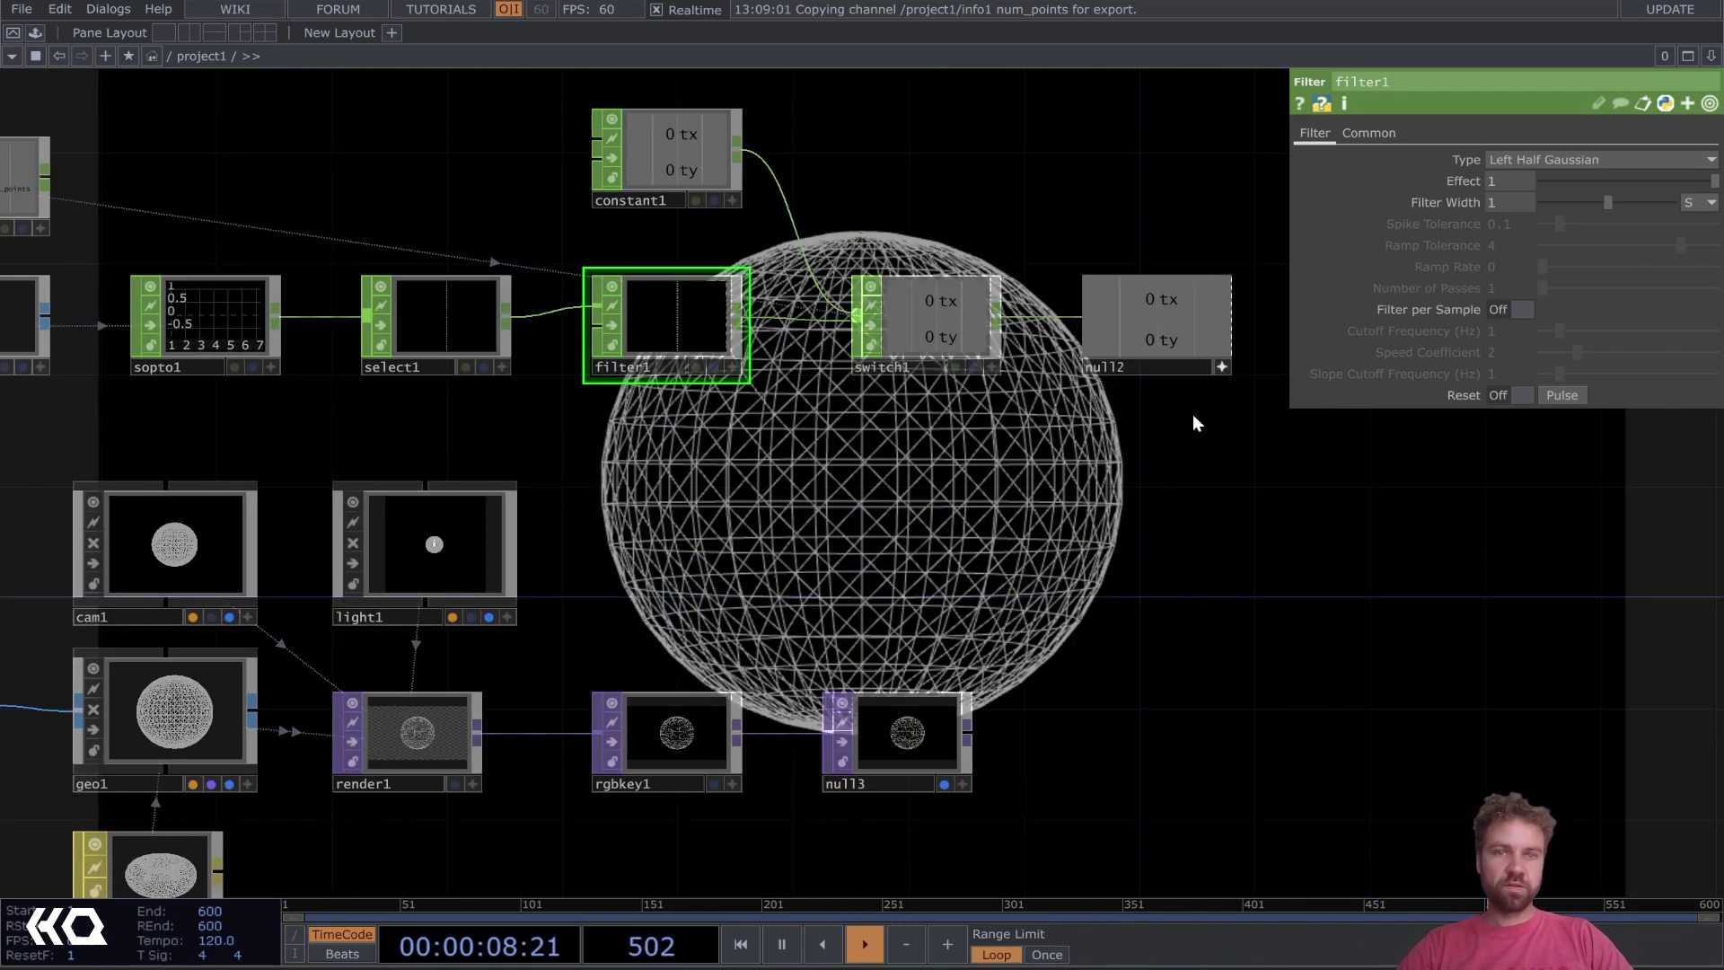
drag(518, 554, 800, 467)
scroll(799, 467, down, 2)
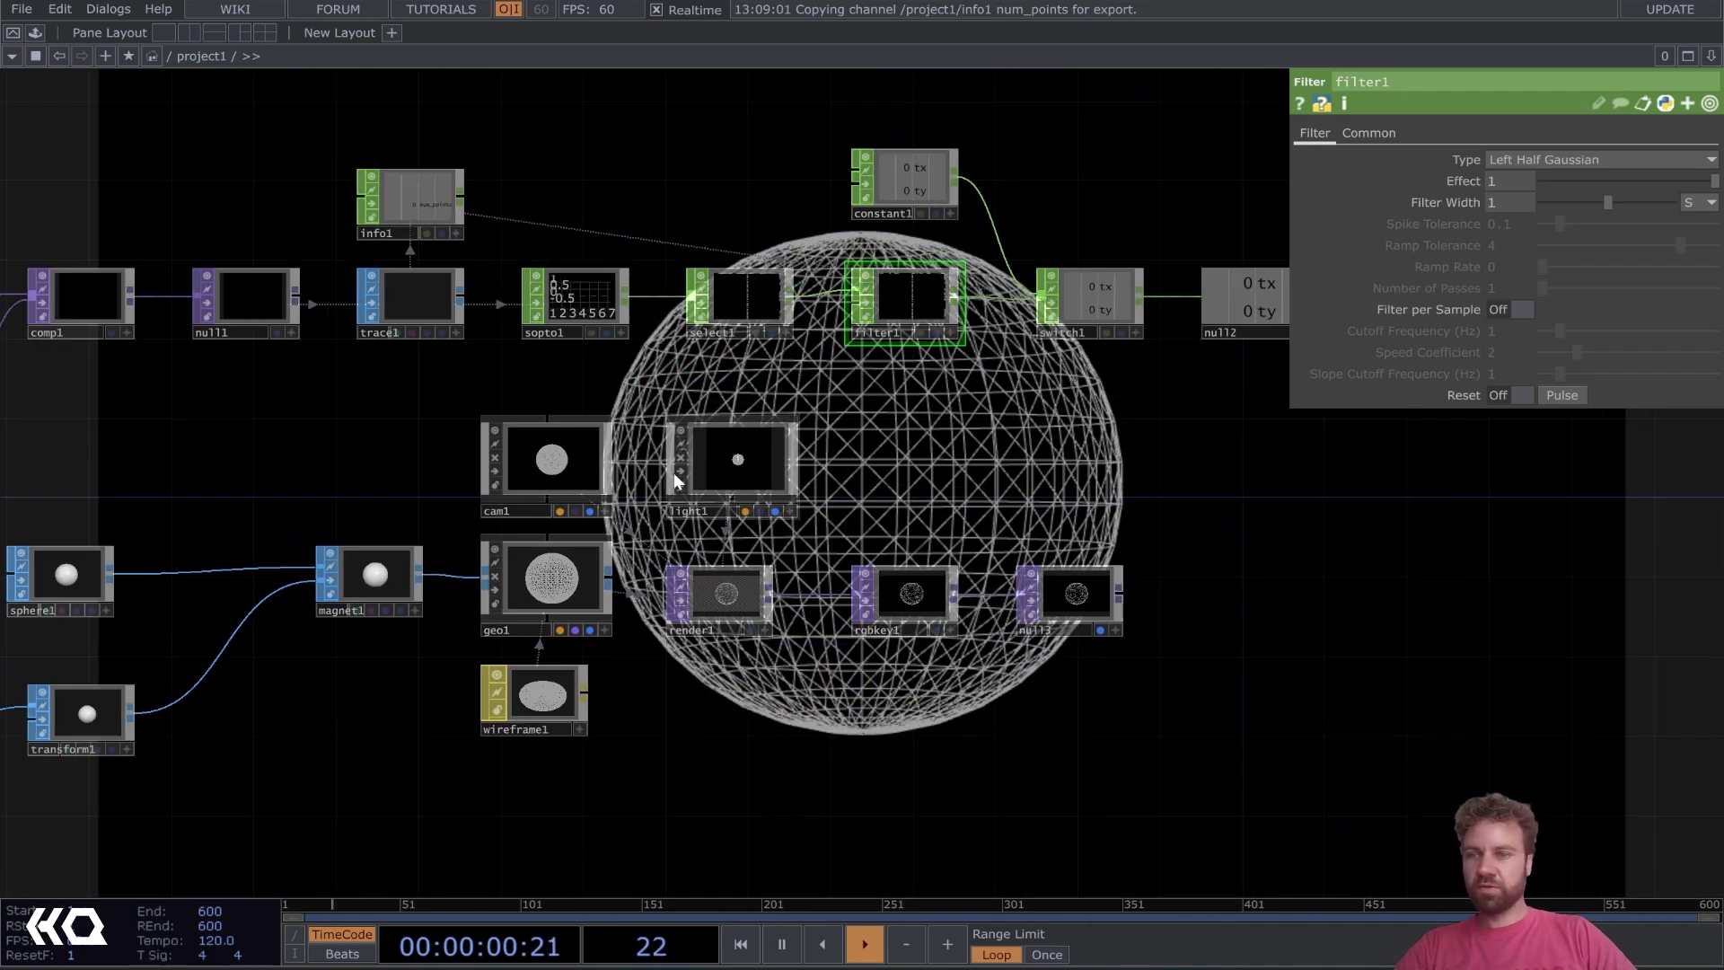
click(377, 577)
drag(1113, 435, 876, 512)
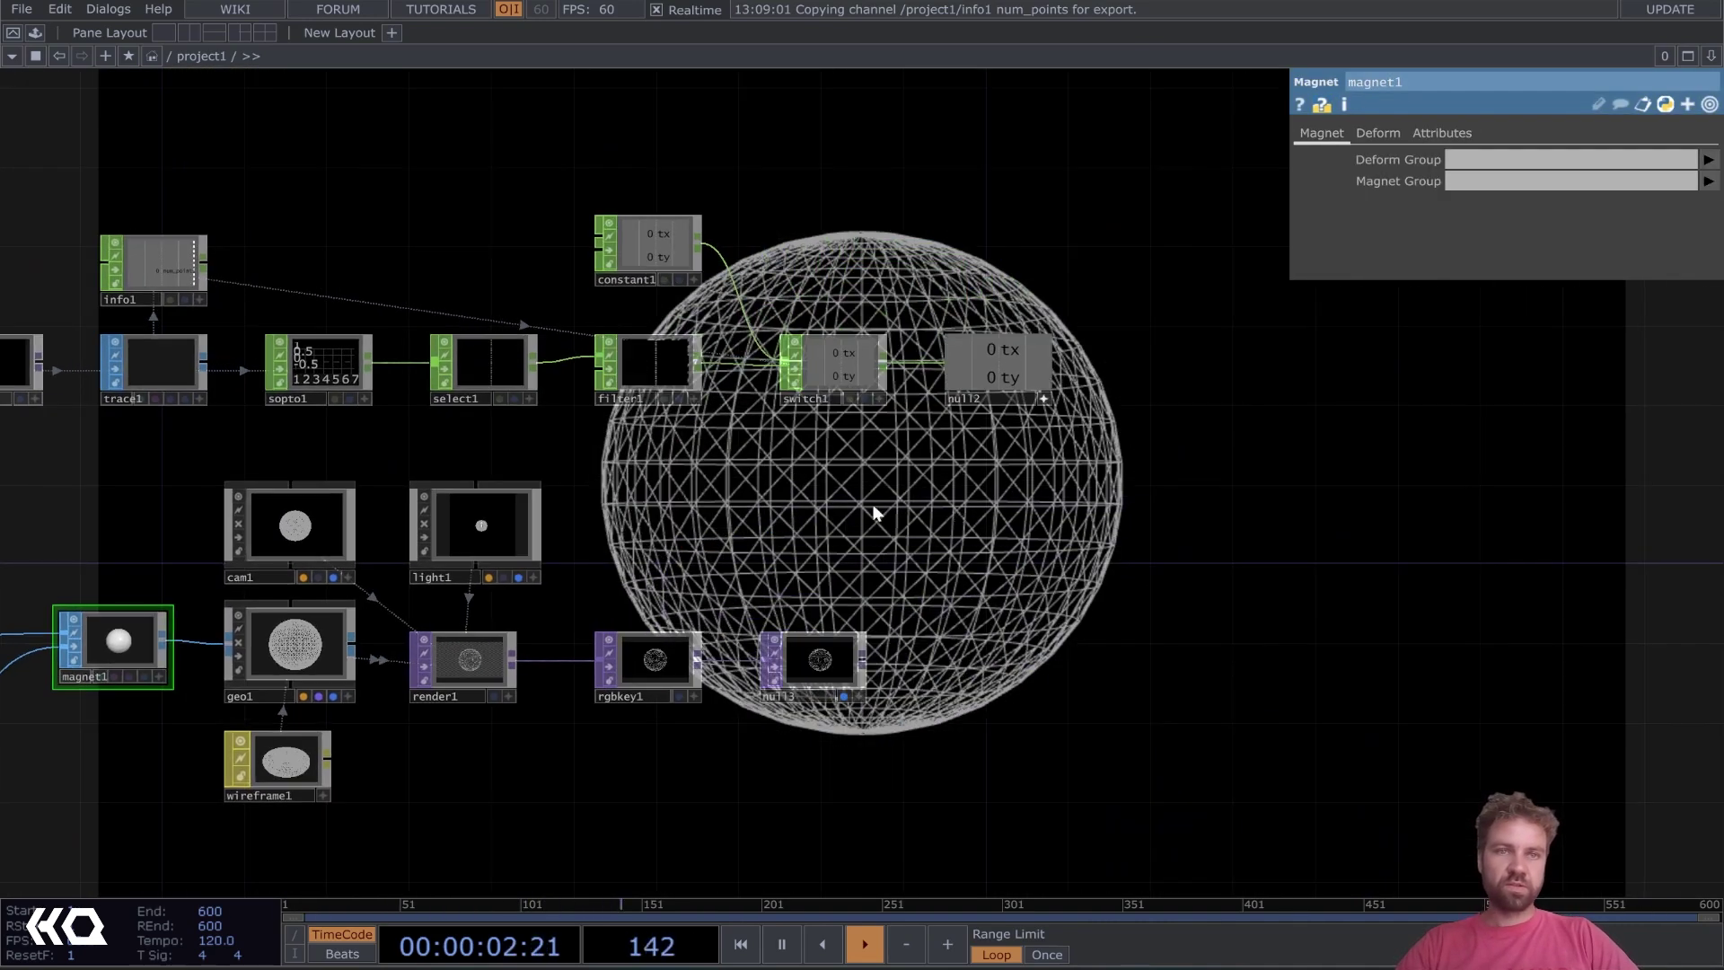
click(1380, 134)
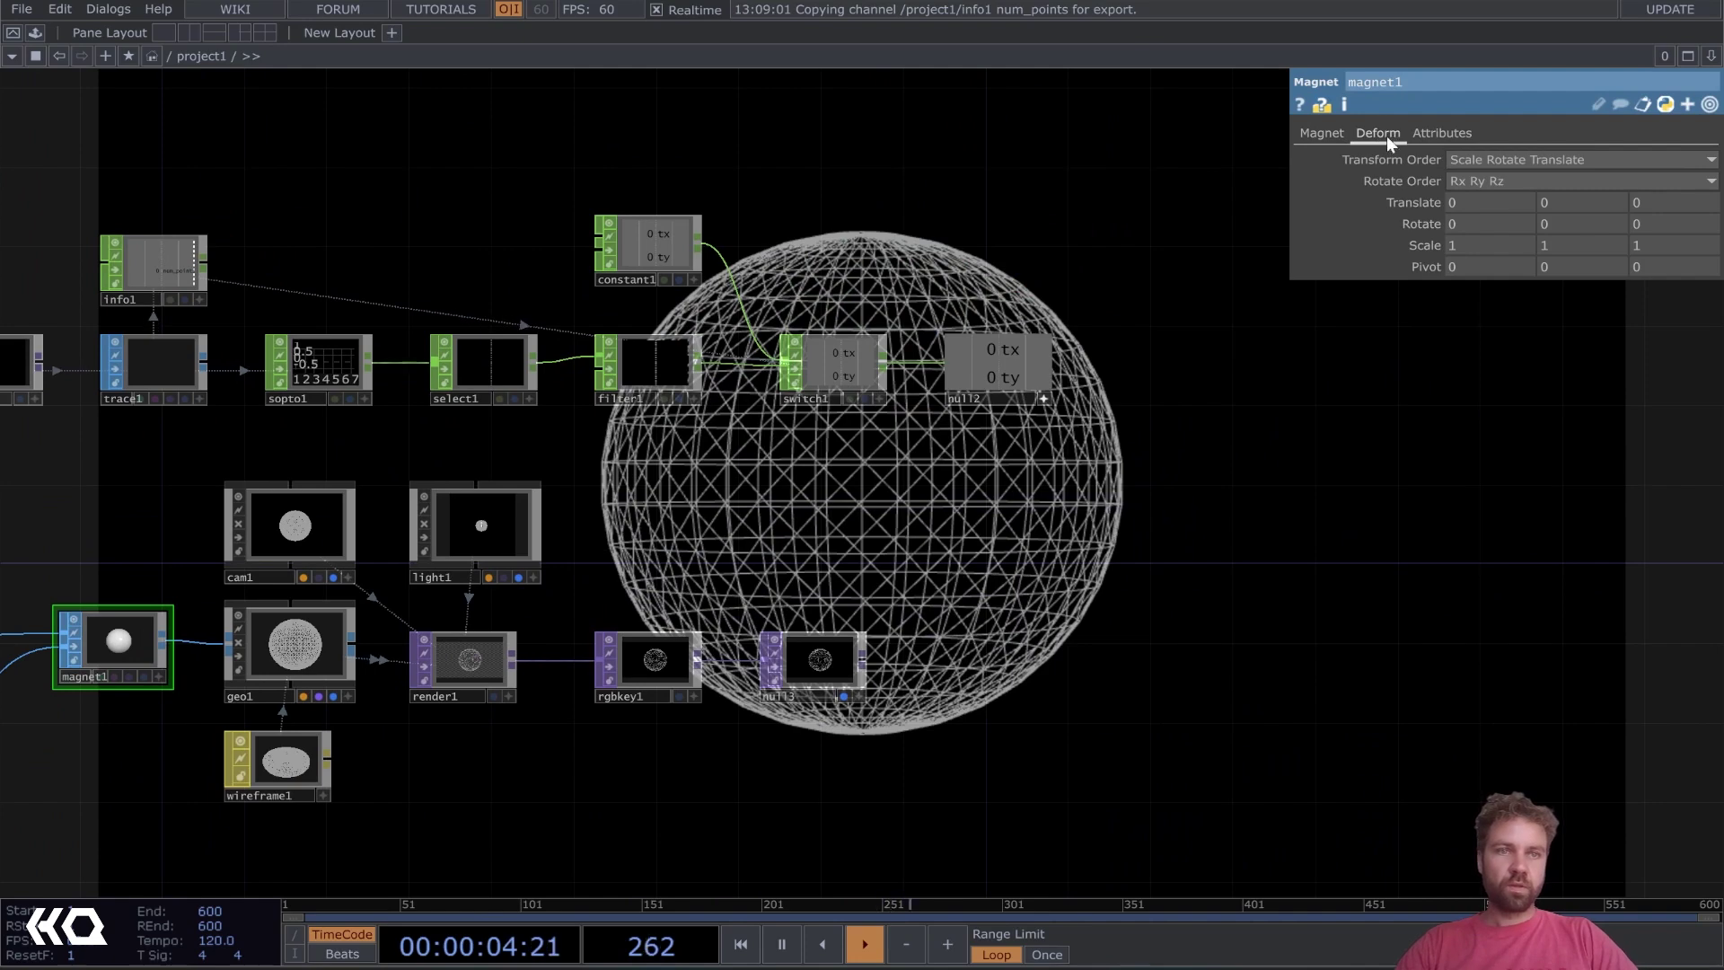
Make magnet1's Translate X and Y CHOP references to null2's tx and ty
scroll(1104, 431, up, 3)
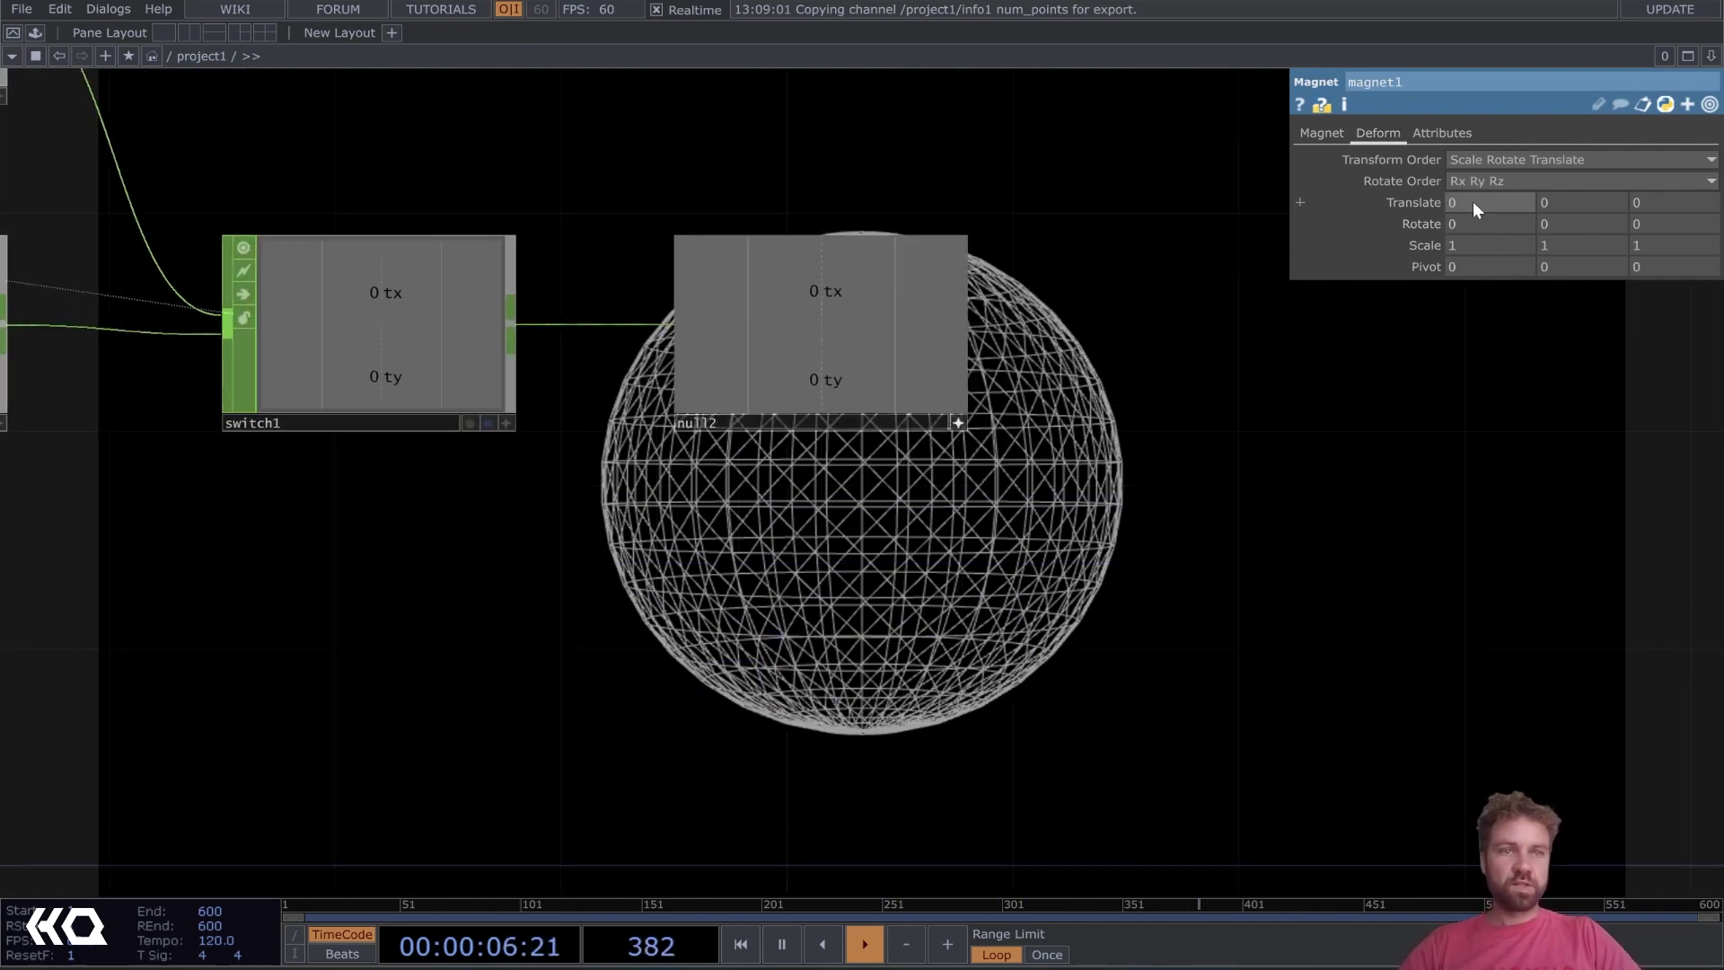
drag(846, 280, 1476, 203)
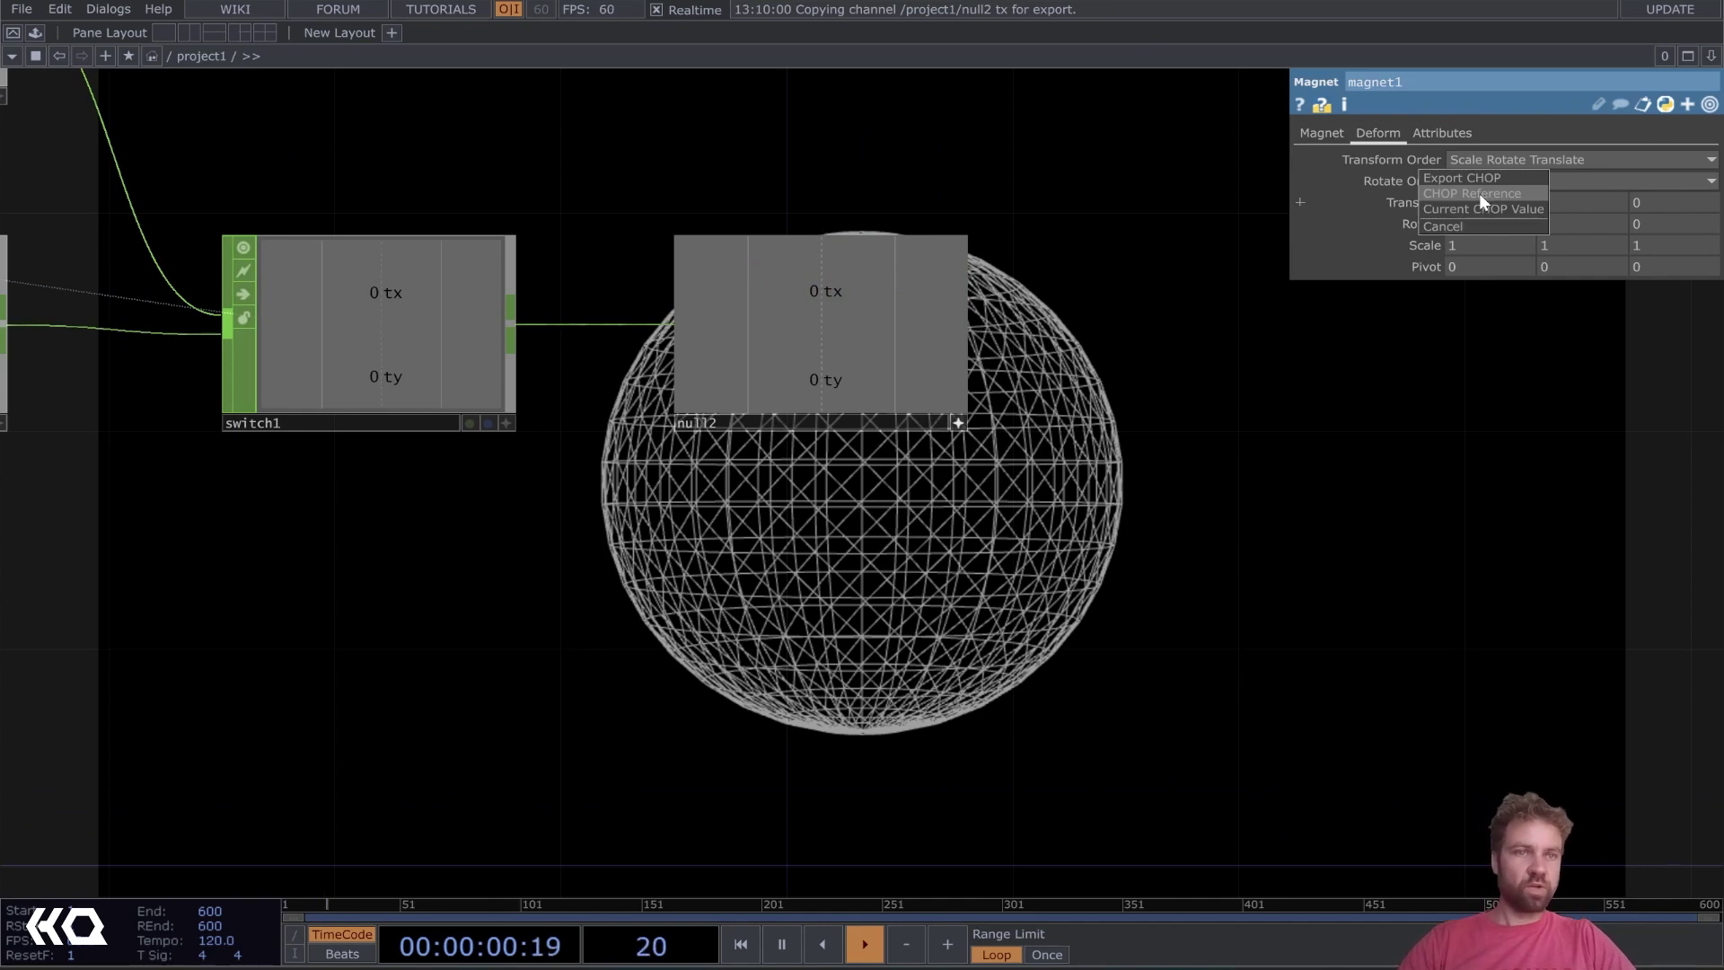
click(1479, 192)
drag(875, 366, 1547, 203)
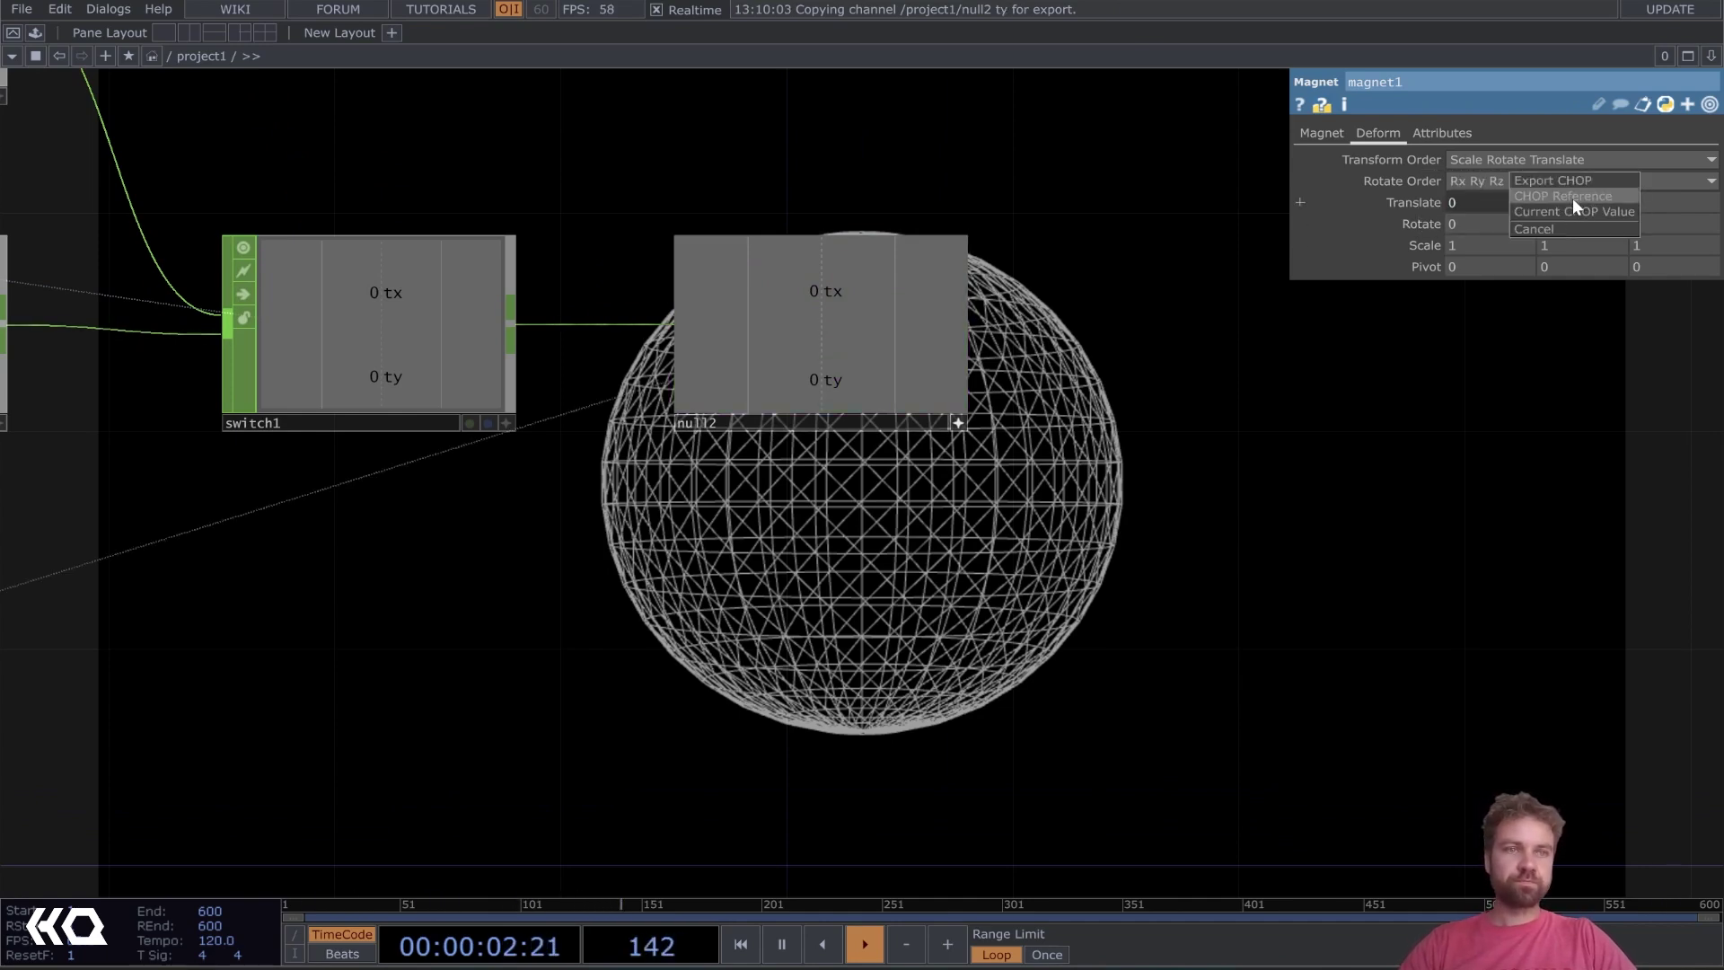
click(1554, 193)
scroll(898, 512, down, 3)
middle_drag(819, 606, 880, 597)
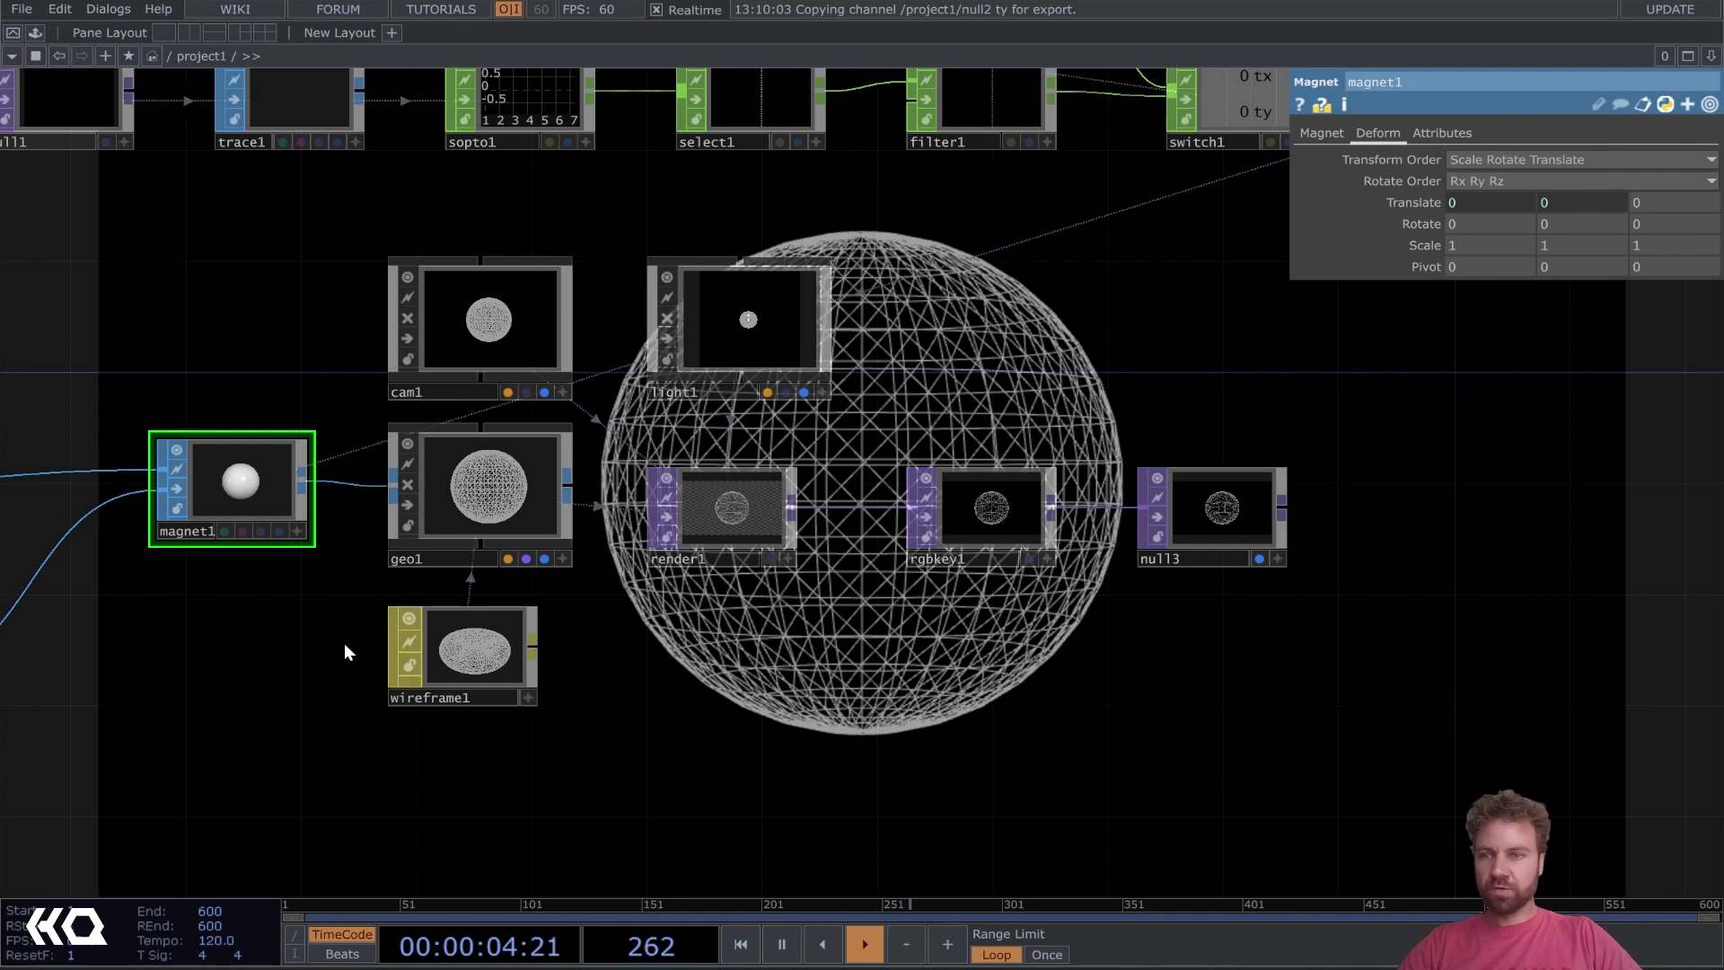
Link transform1's Translate X and Y to null2's tx and ty as CHOP references
drag(343, 643, 1006, 454)
click(538, 518)
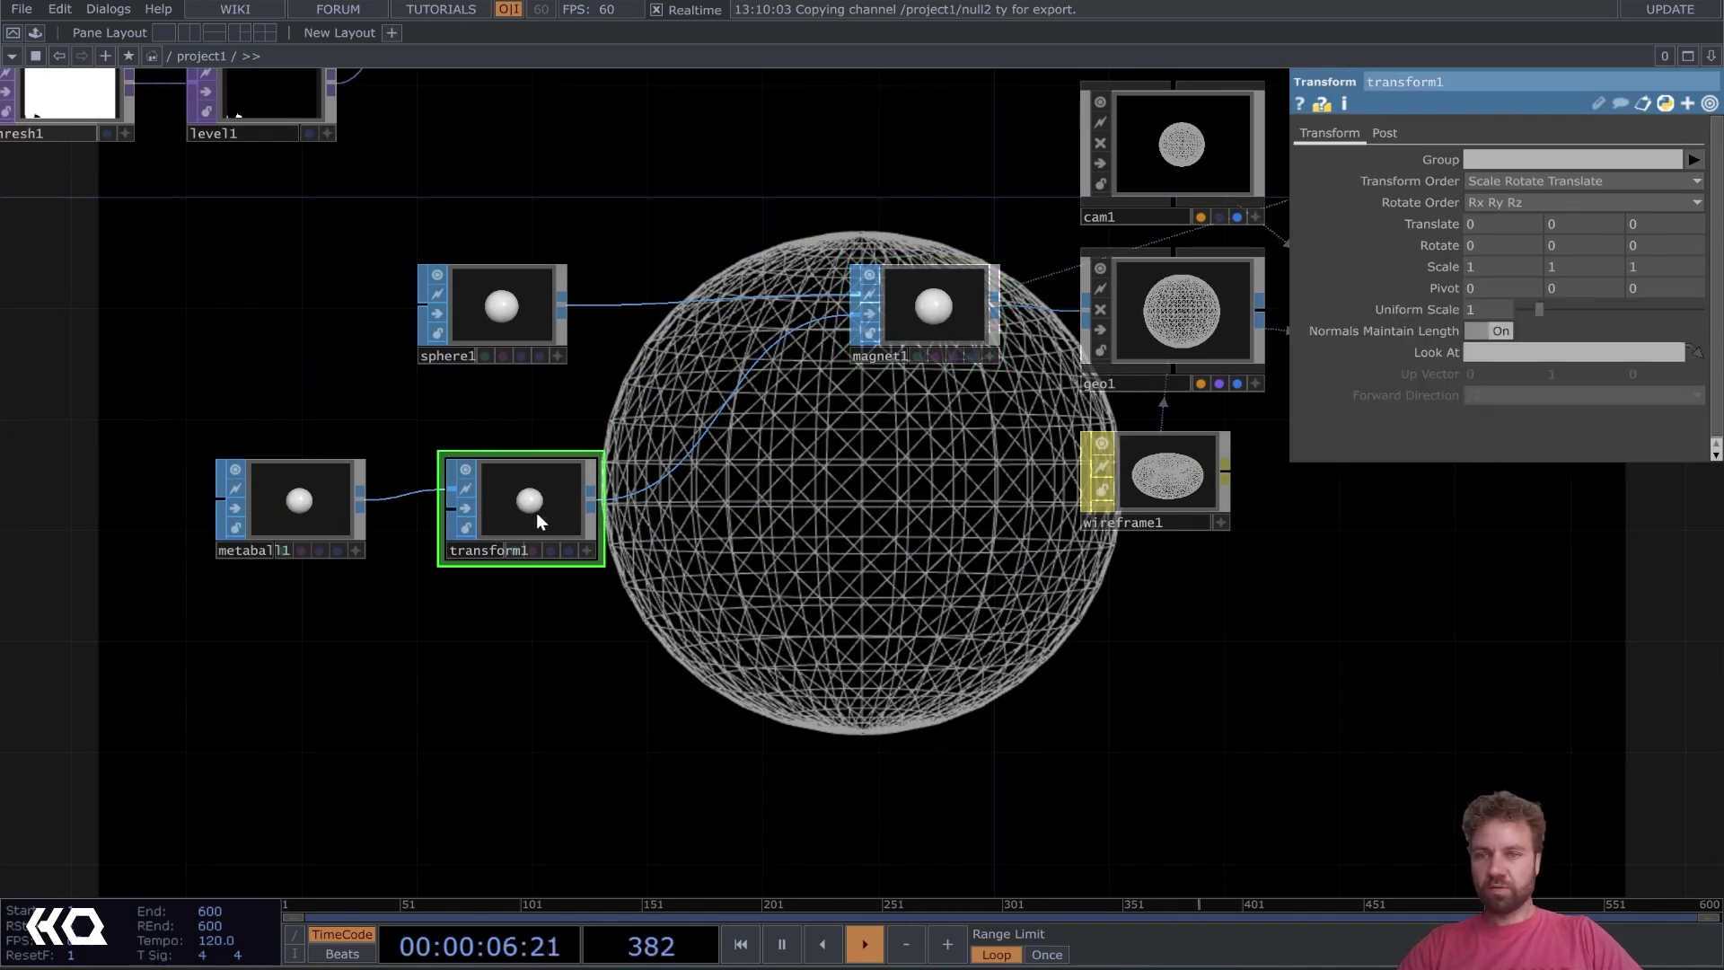
drag(1312, 585, 610, 673)
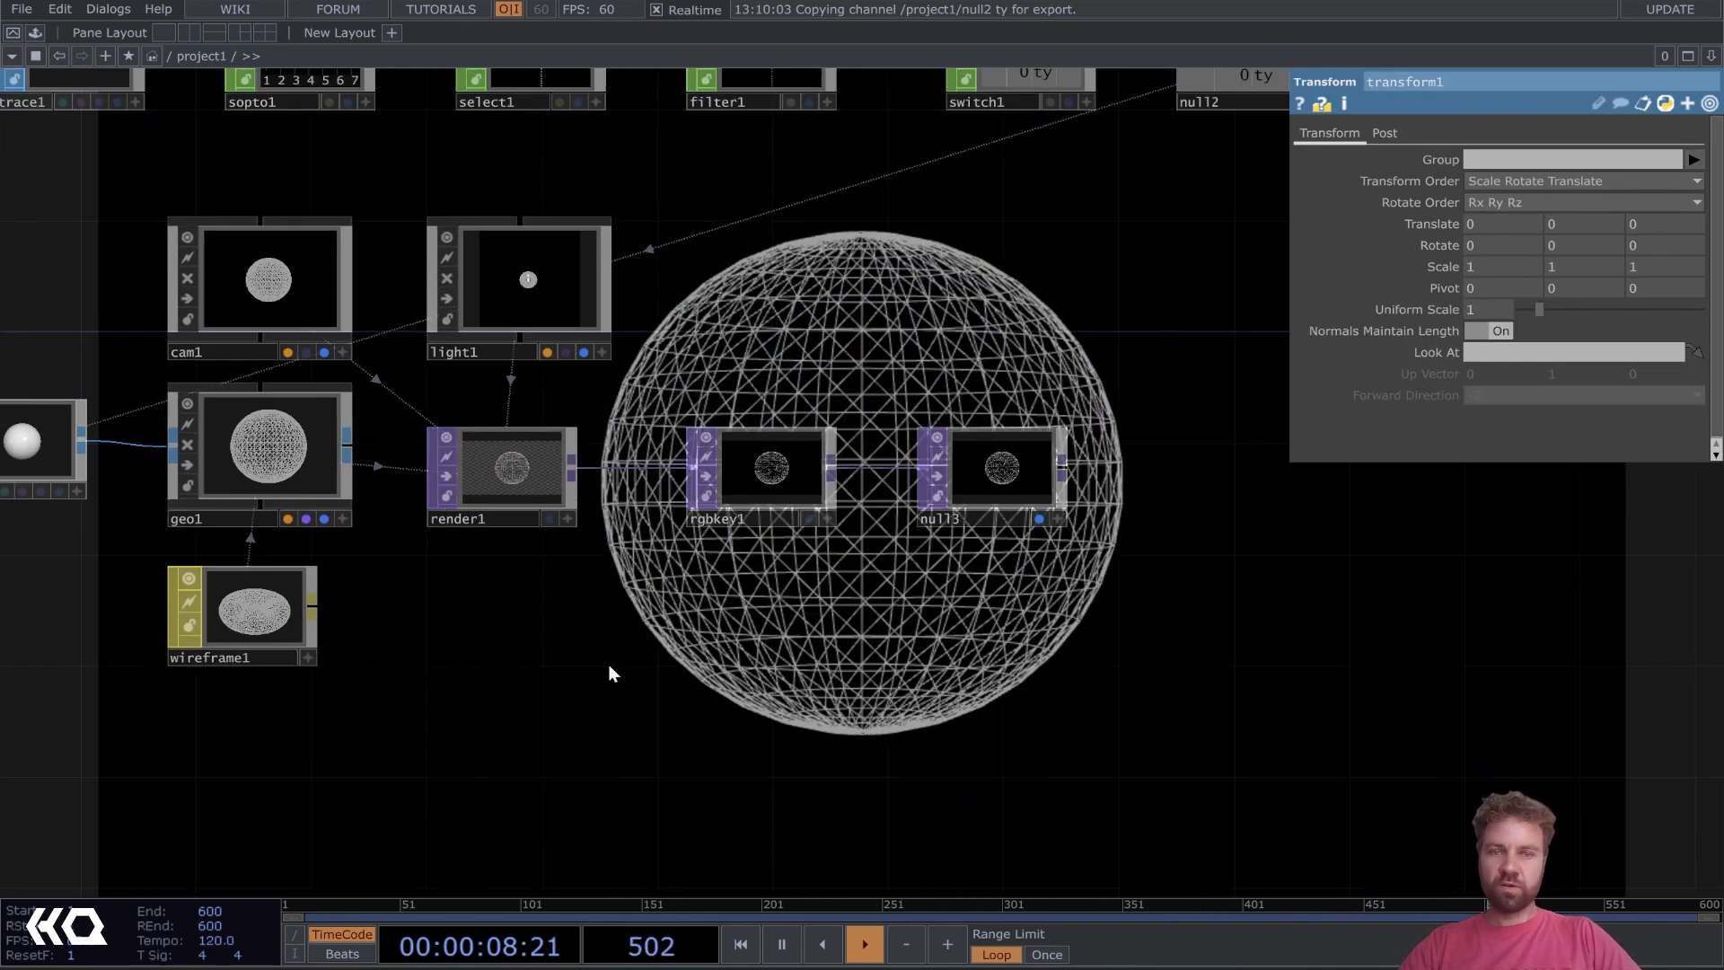
scroll(847, 423, up, 2)
scroll(1003, 440, up, 3)
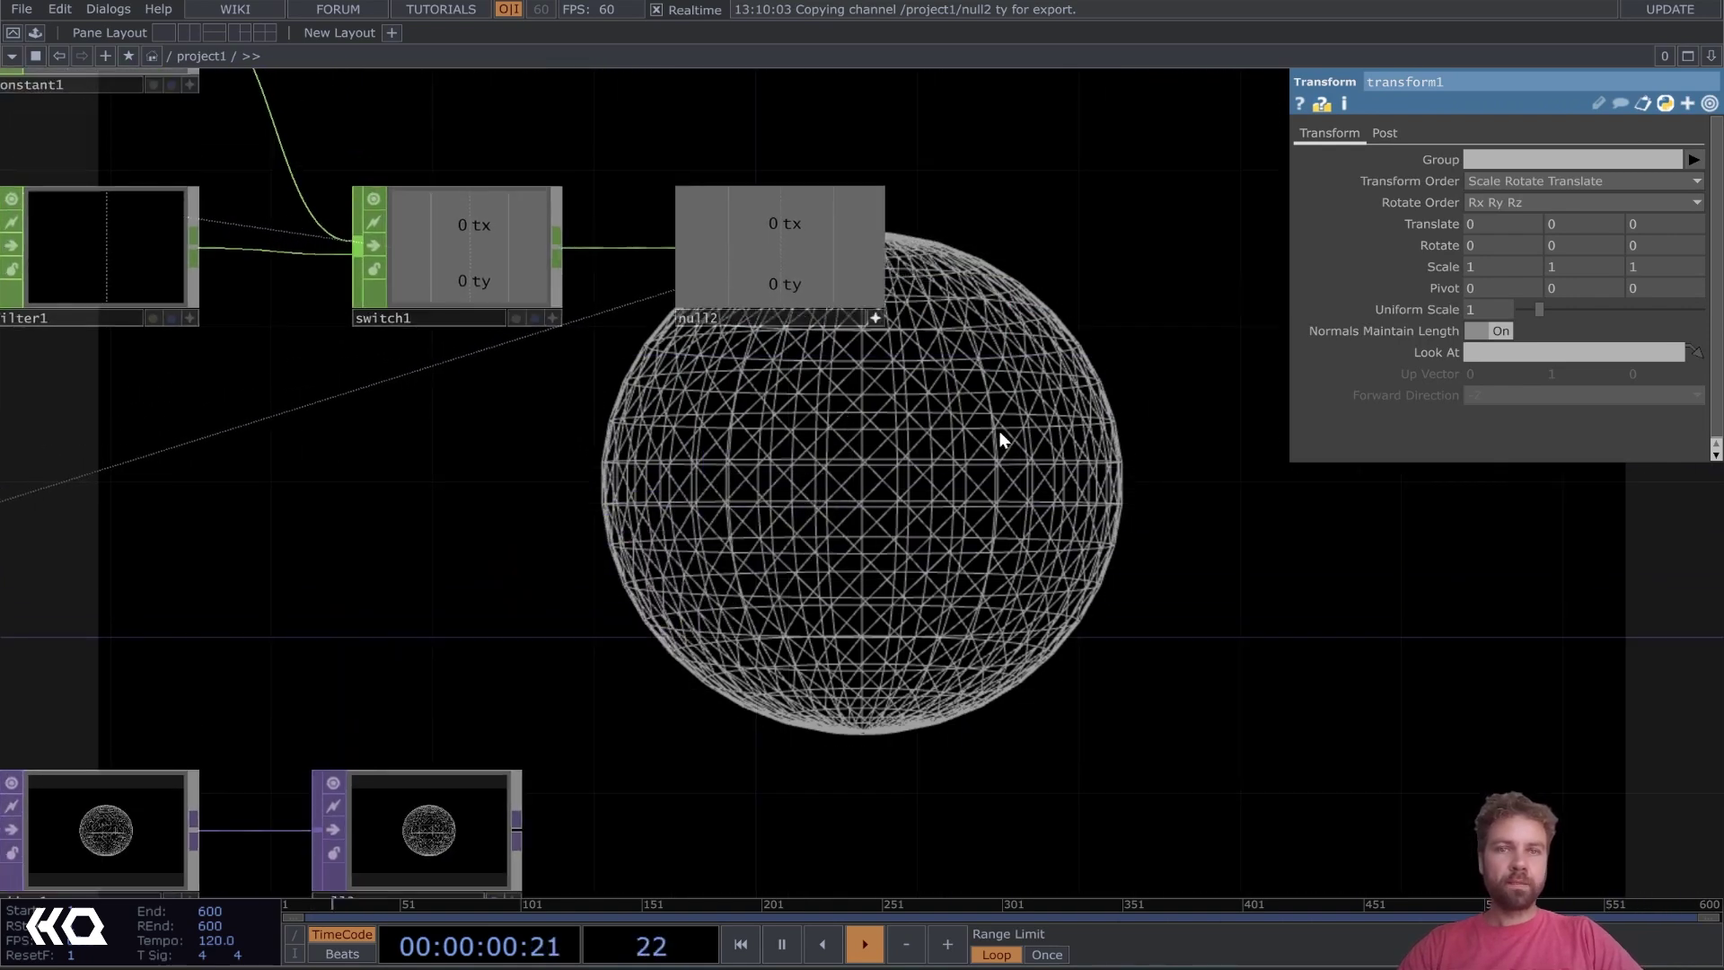
drag(812, 266, 818, 269)
click(1495, 221)
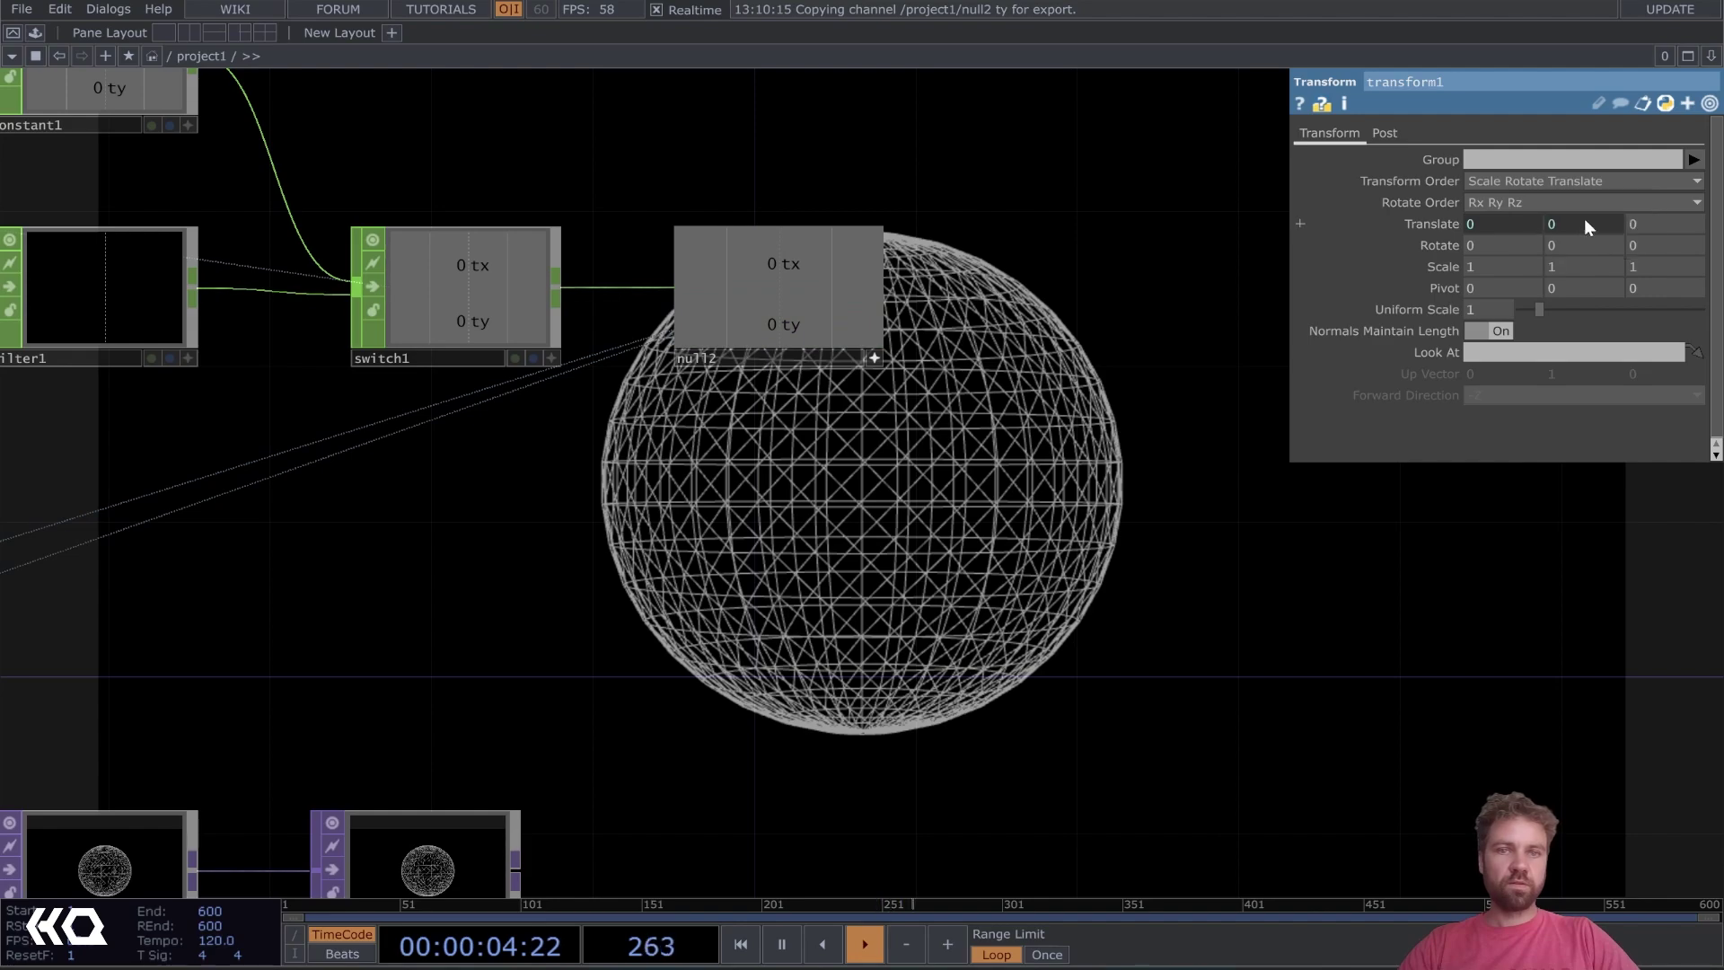
scroll(881, 357, down, 6)
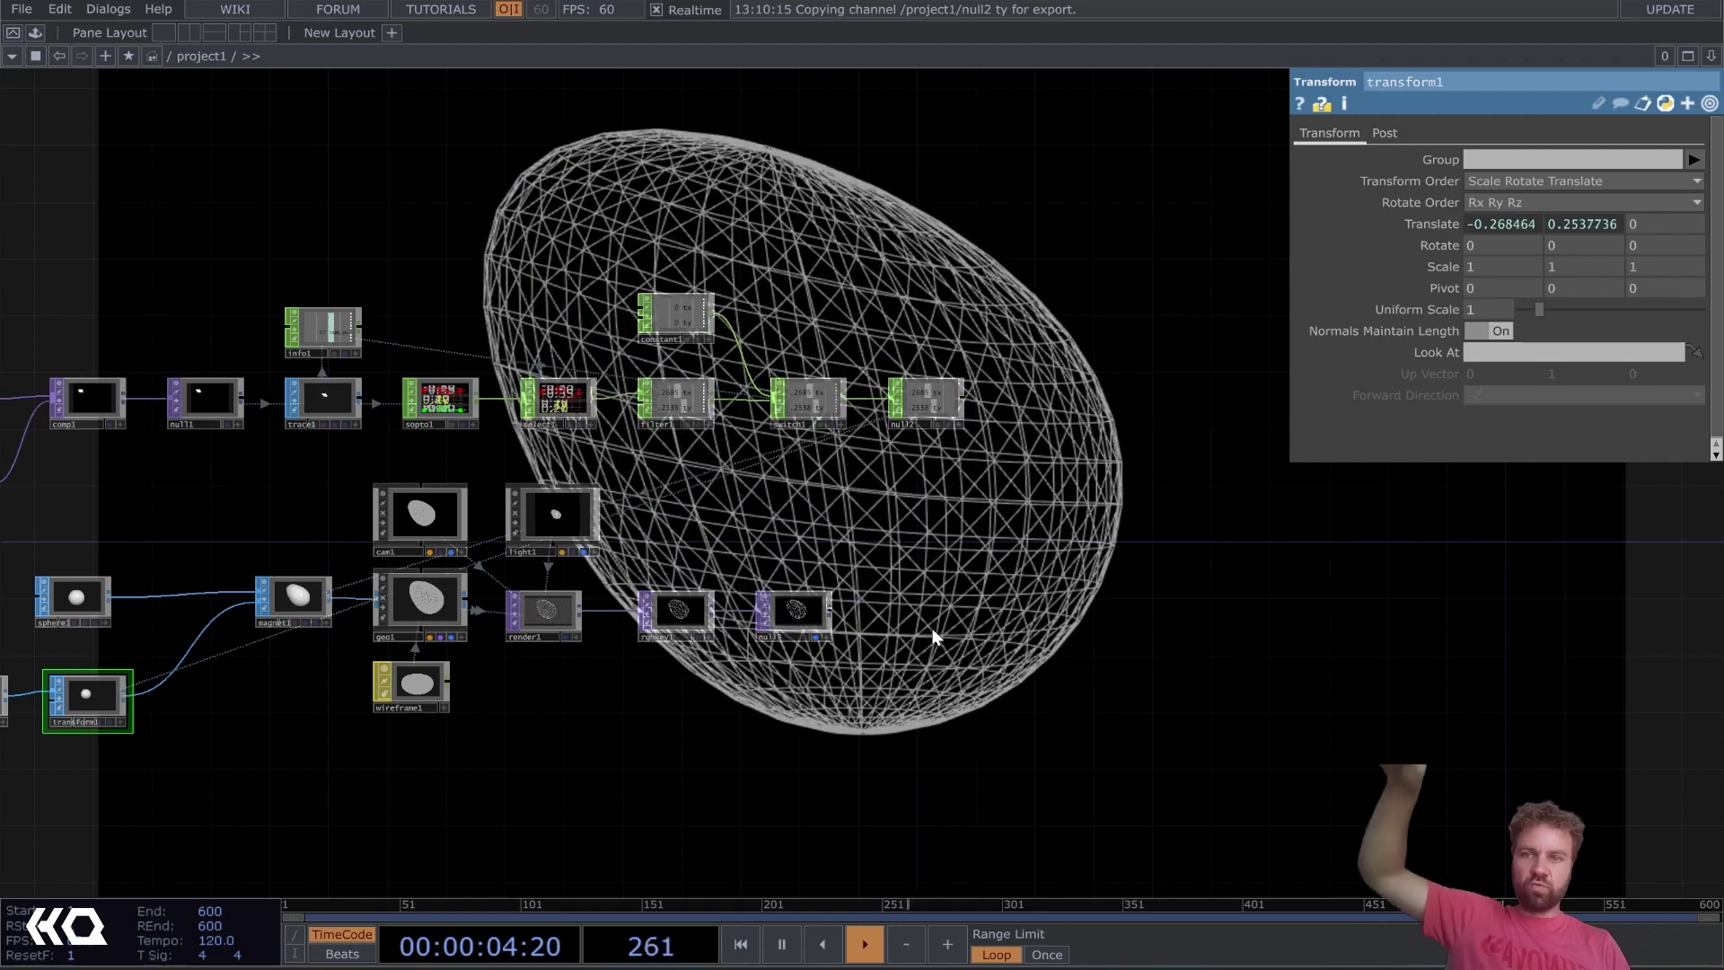
scroll(947, 555, up, 6)
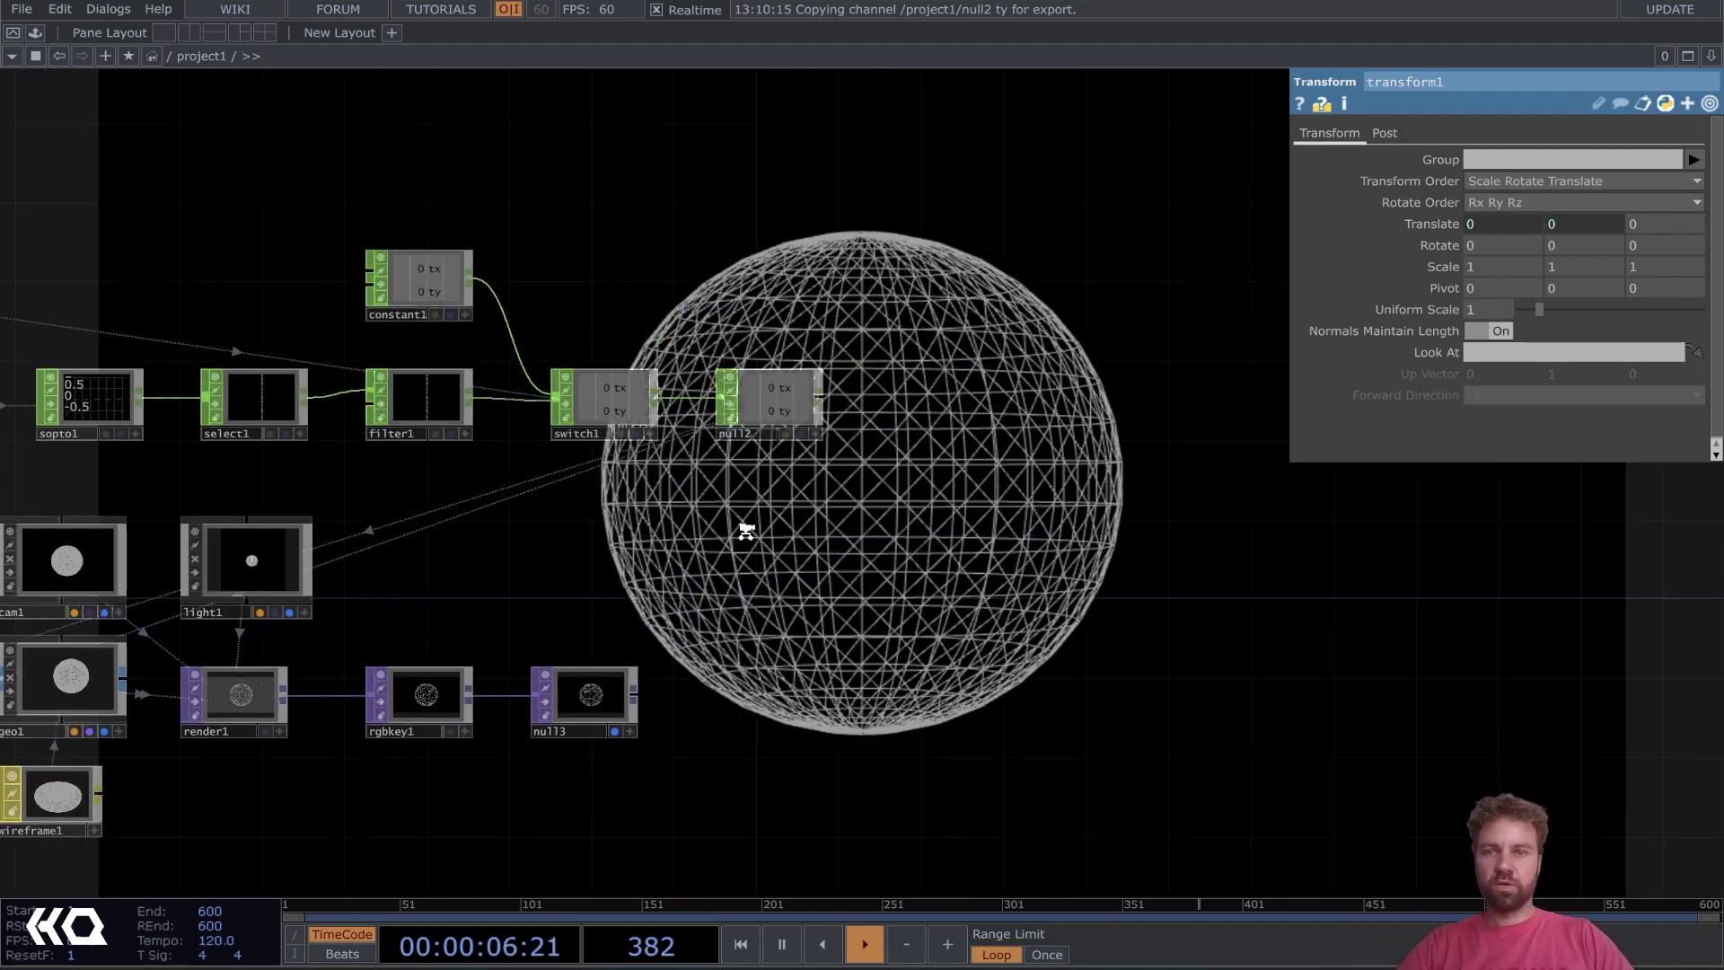
Insert a Math CHOP, math1, on the wire between switch1 and null2
drag(704, 352, 1107, 352)
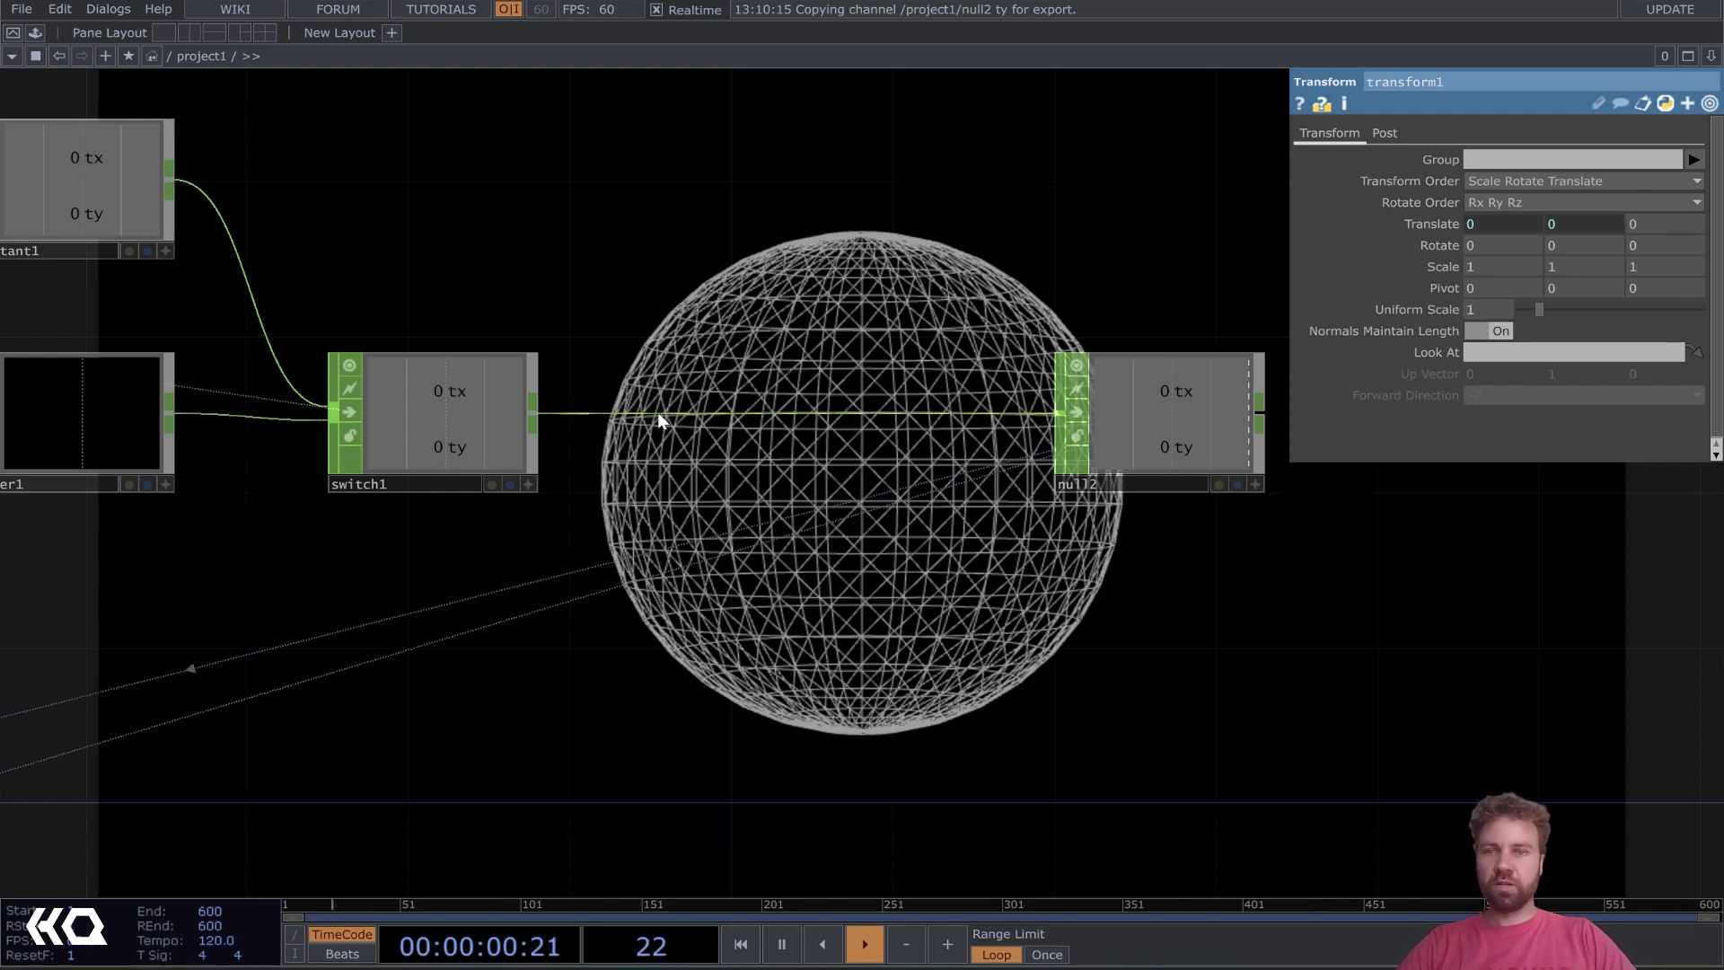
right_click(657, 419)
click(731, 404)
text(mat)
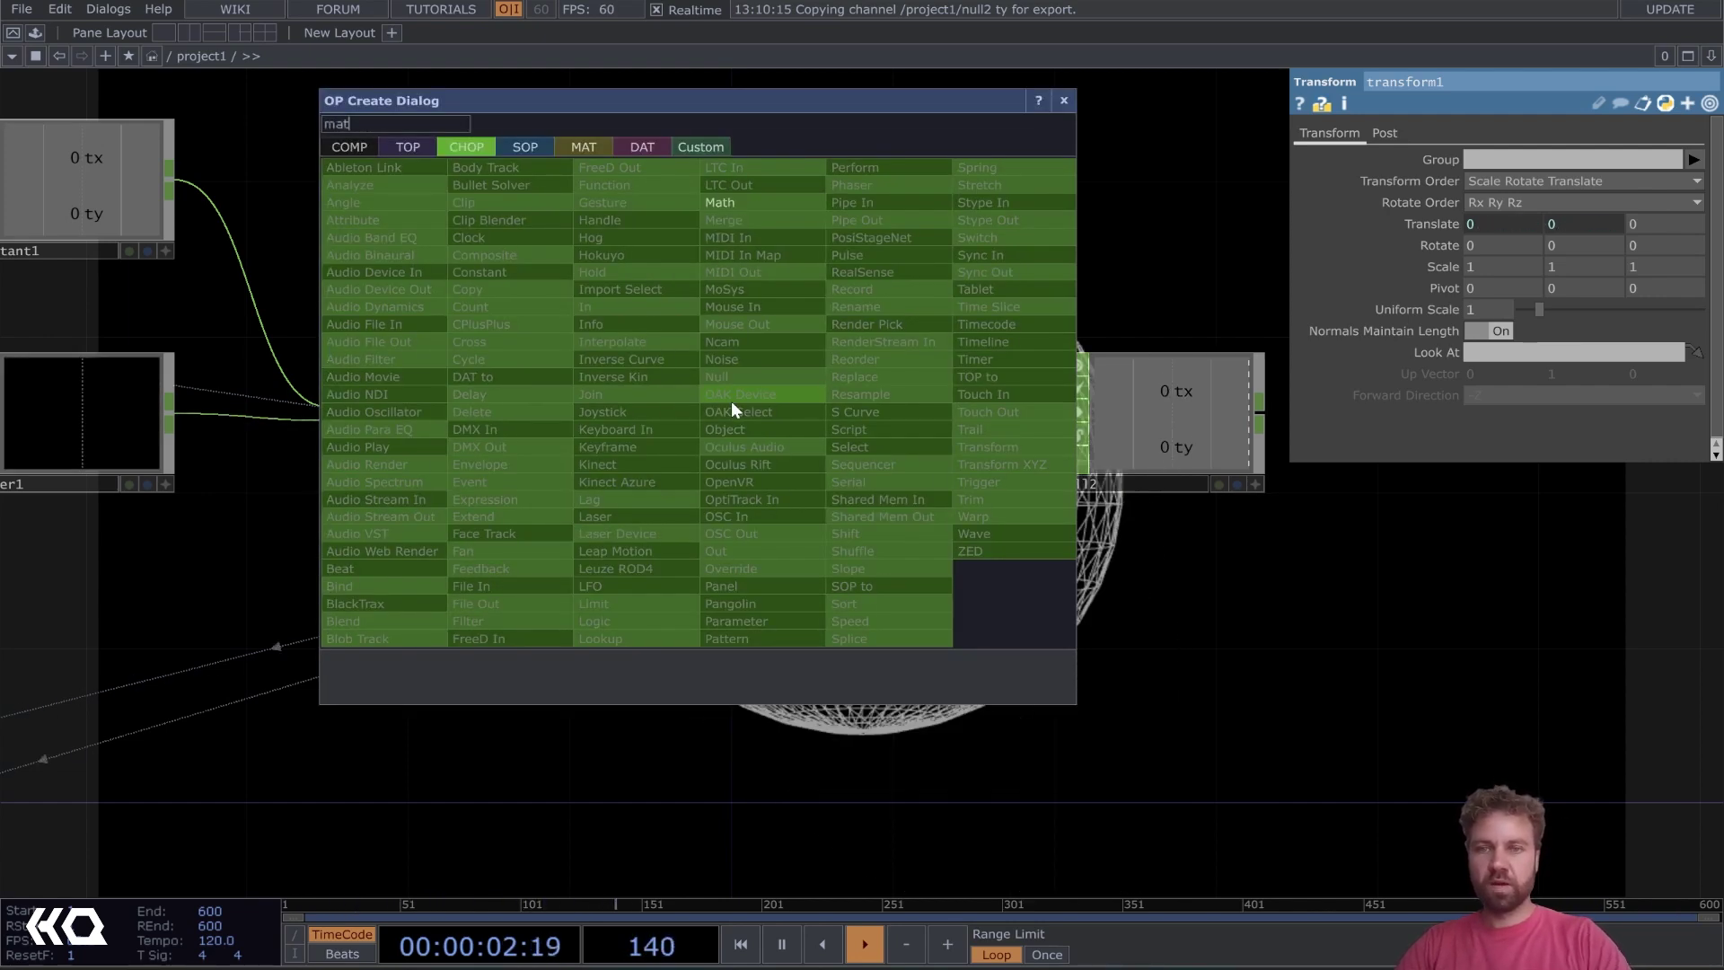
click(757, 201)
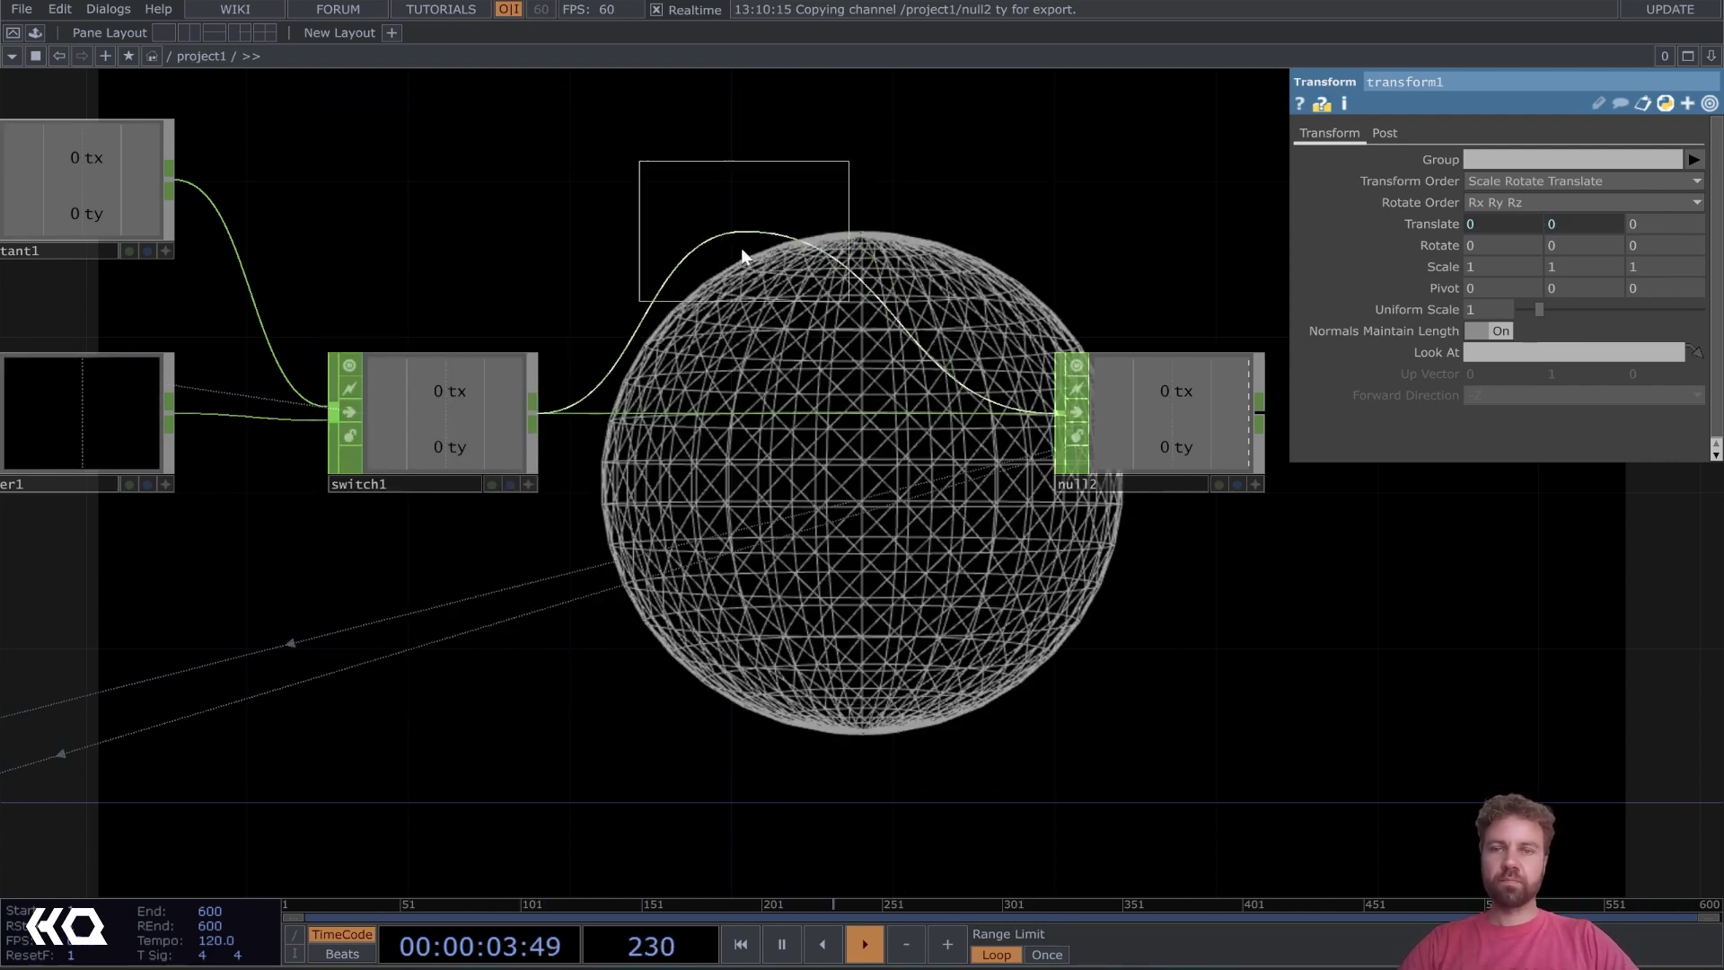
click(716, 408)
Set math1's Multiply to 2 on the Mult-Add page
click(1358, 133)
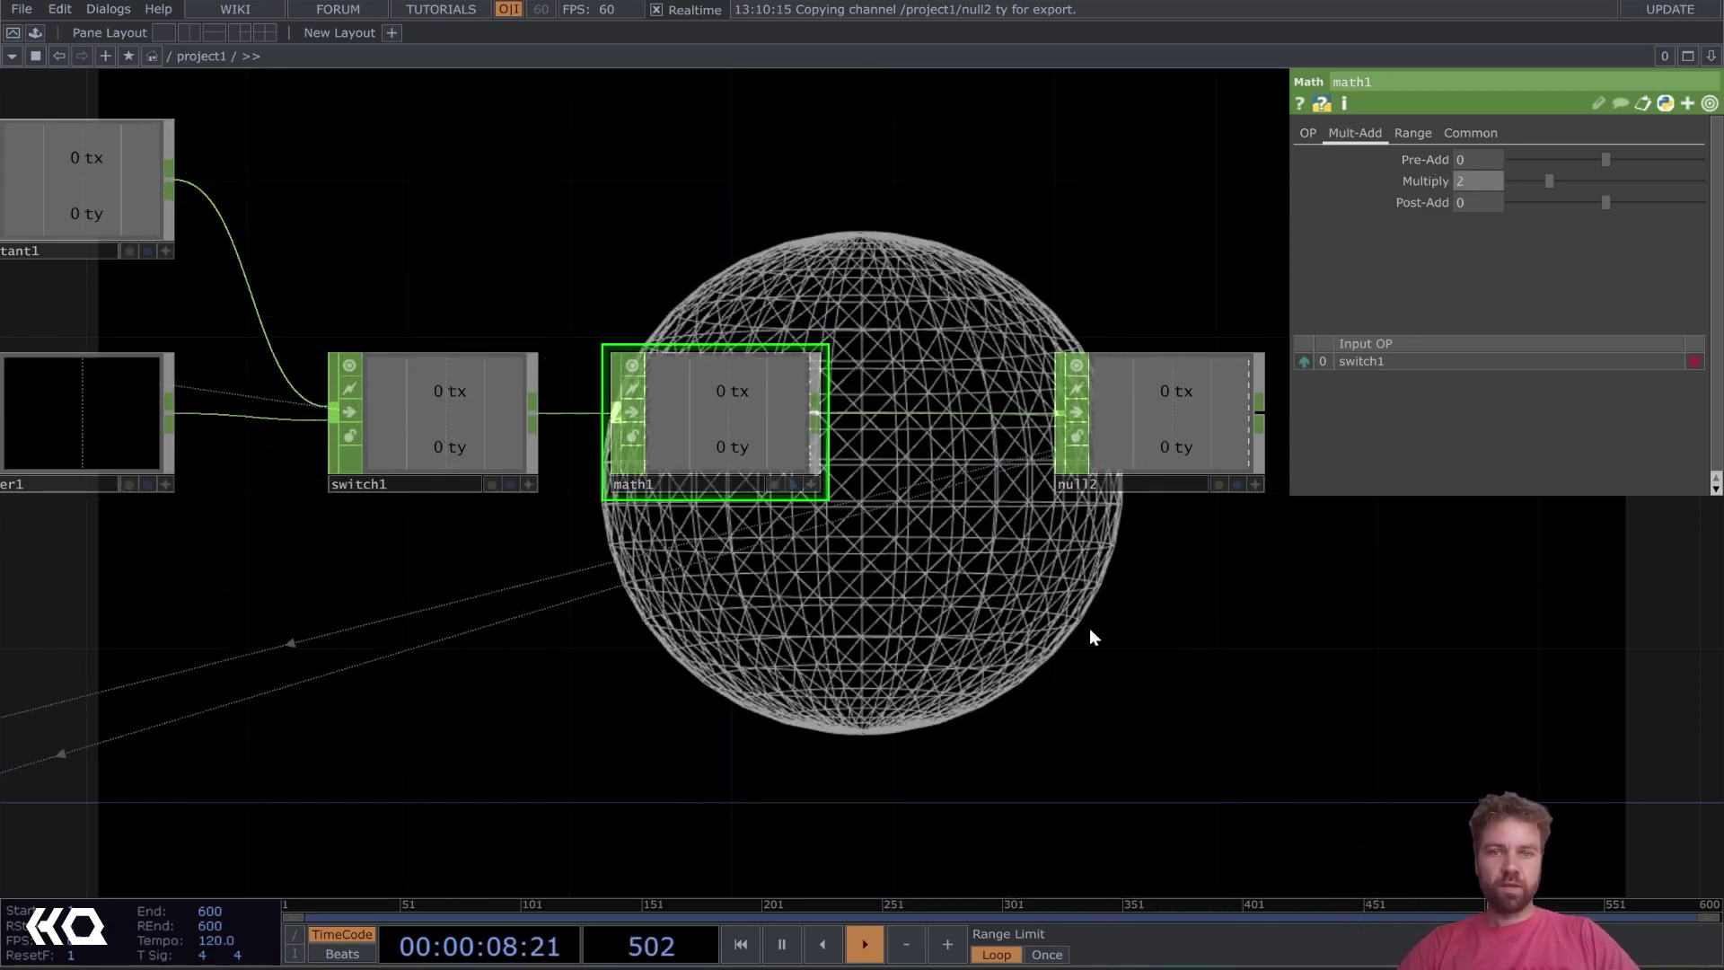
drag(1026, 656, 975, 681)
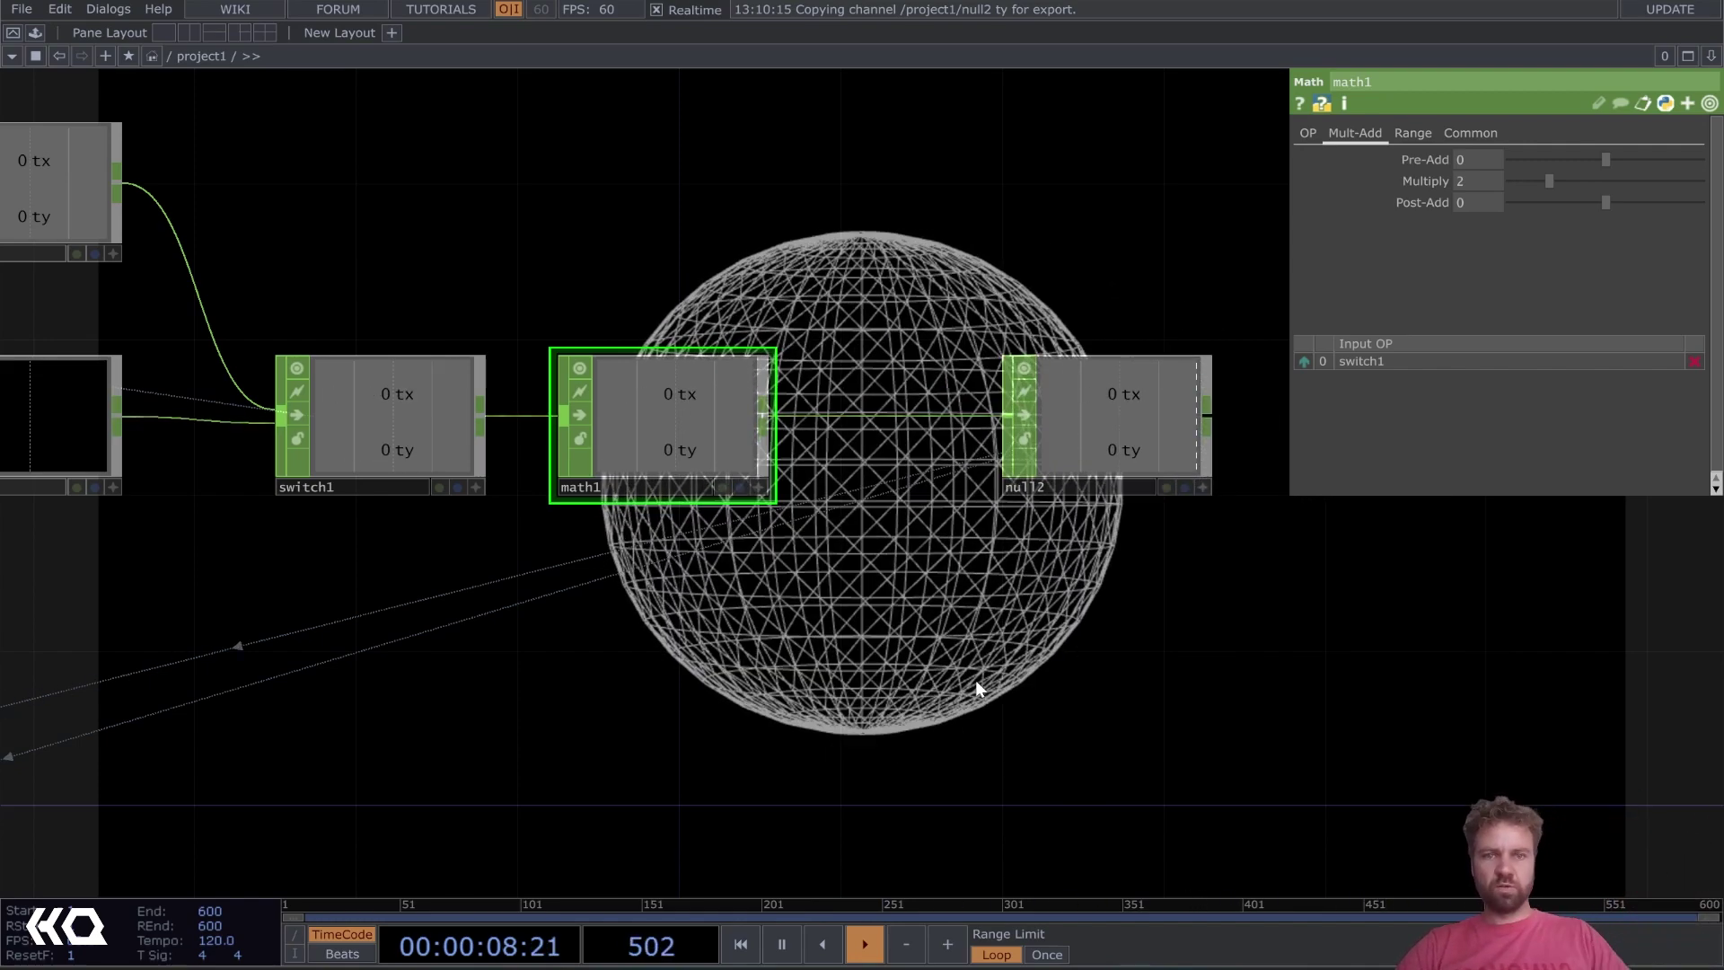
drag(993, 655, 856, 675)
drag(937, 461, 1060, 462)
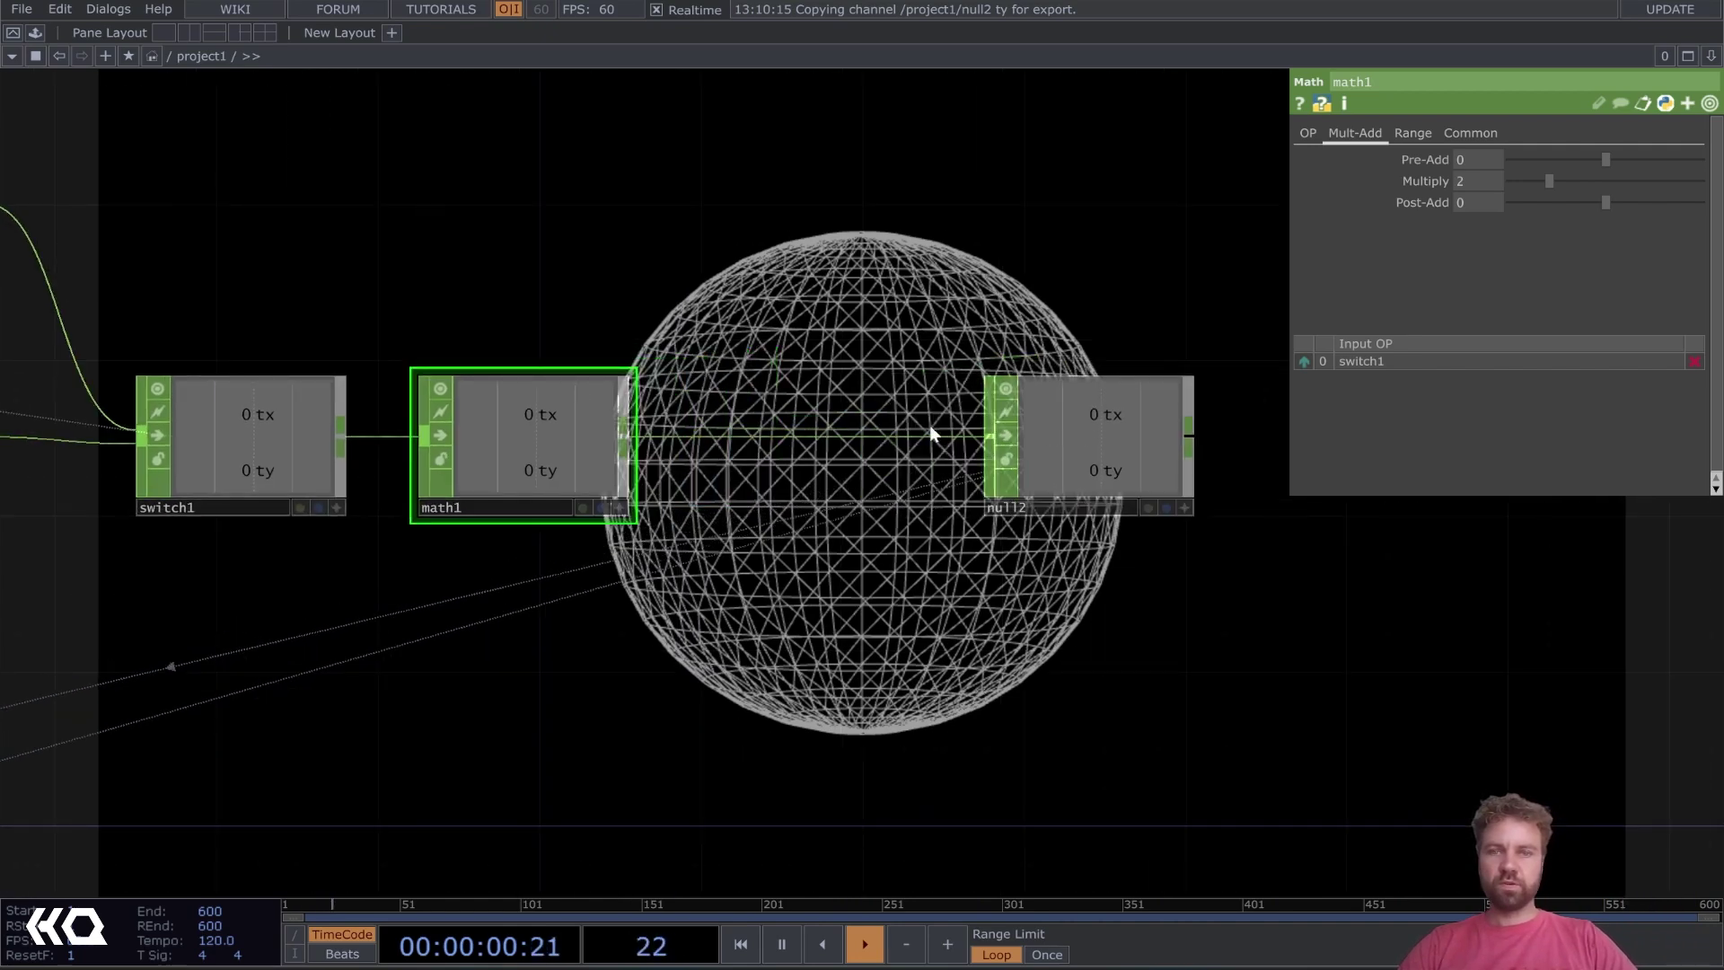
Insert spring1 between math1 and null2 and raise its Damping Constant from 1 to 3
right_click(802, 442)
click(827, 416)
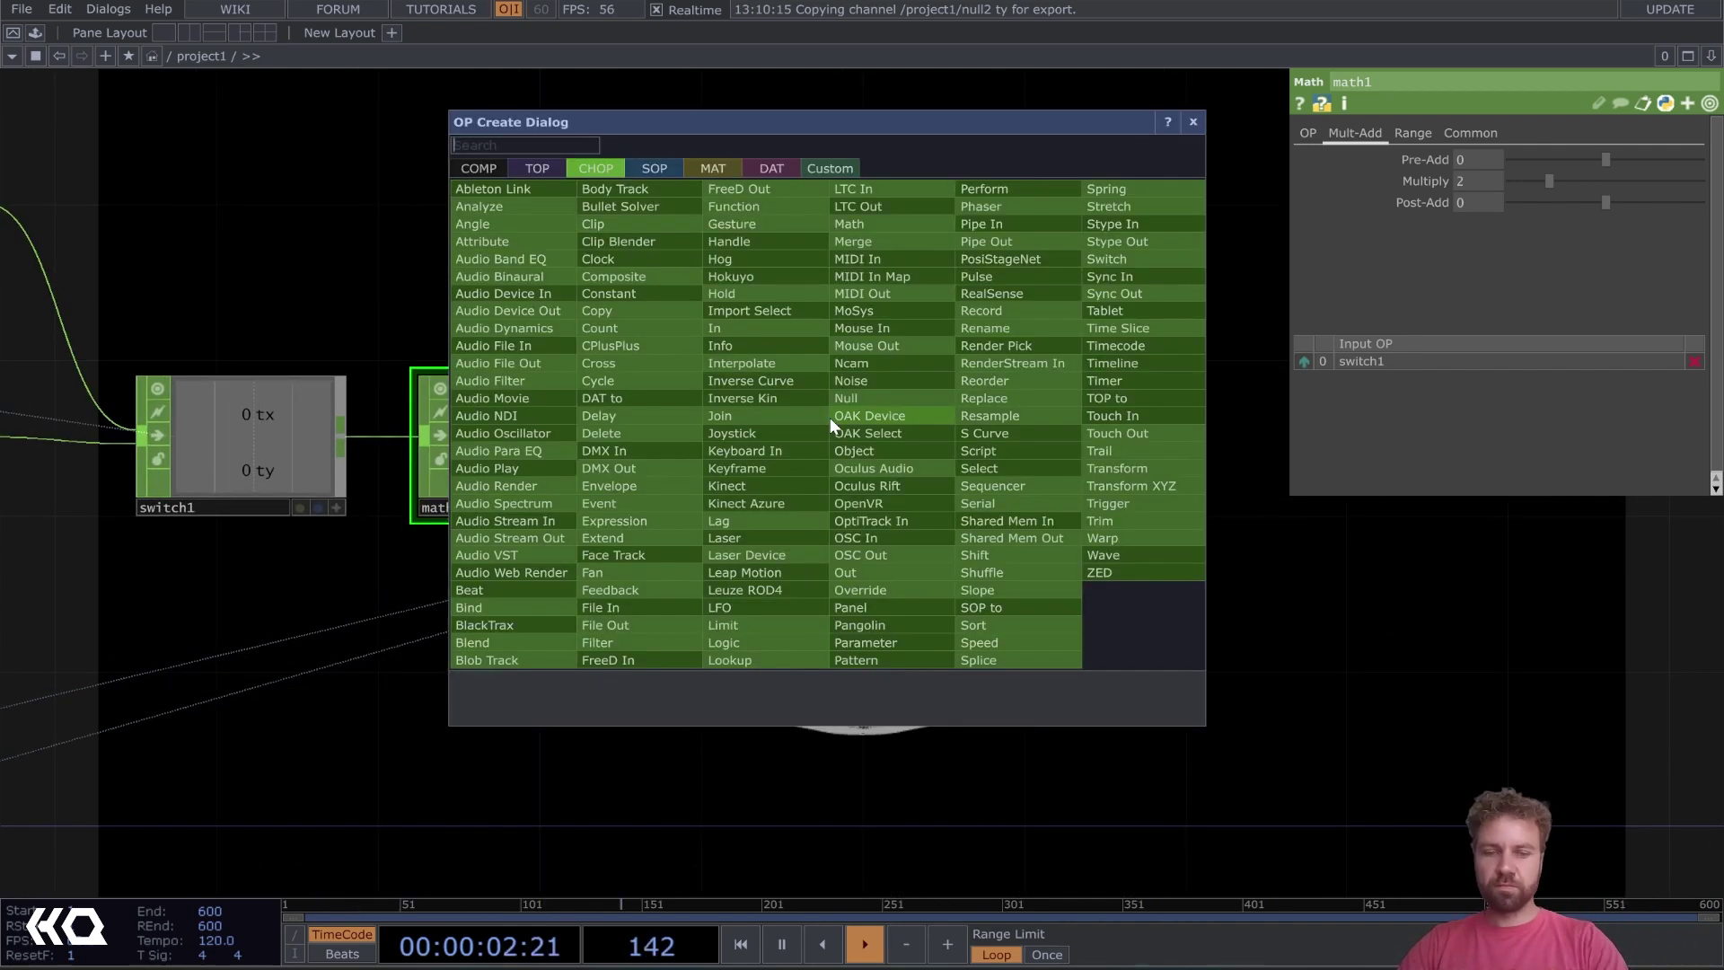
text(spr)
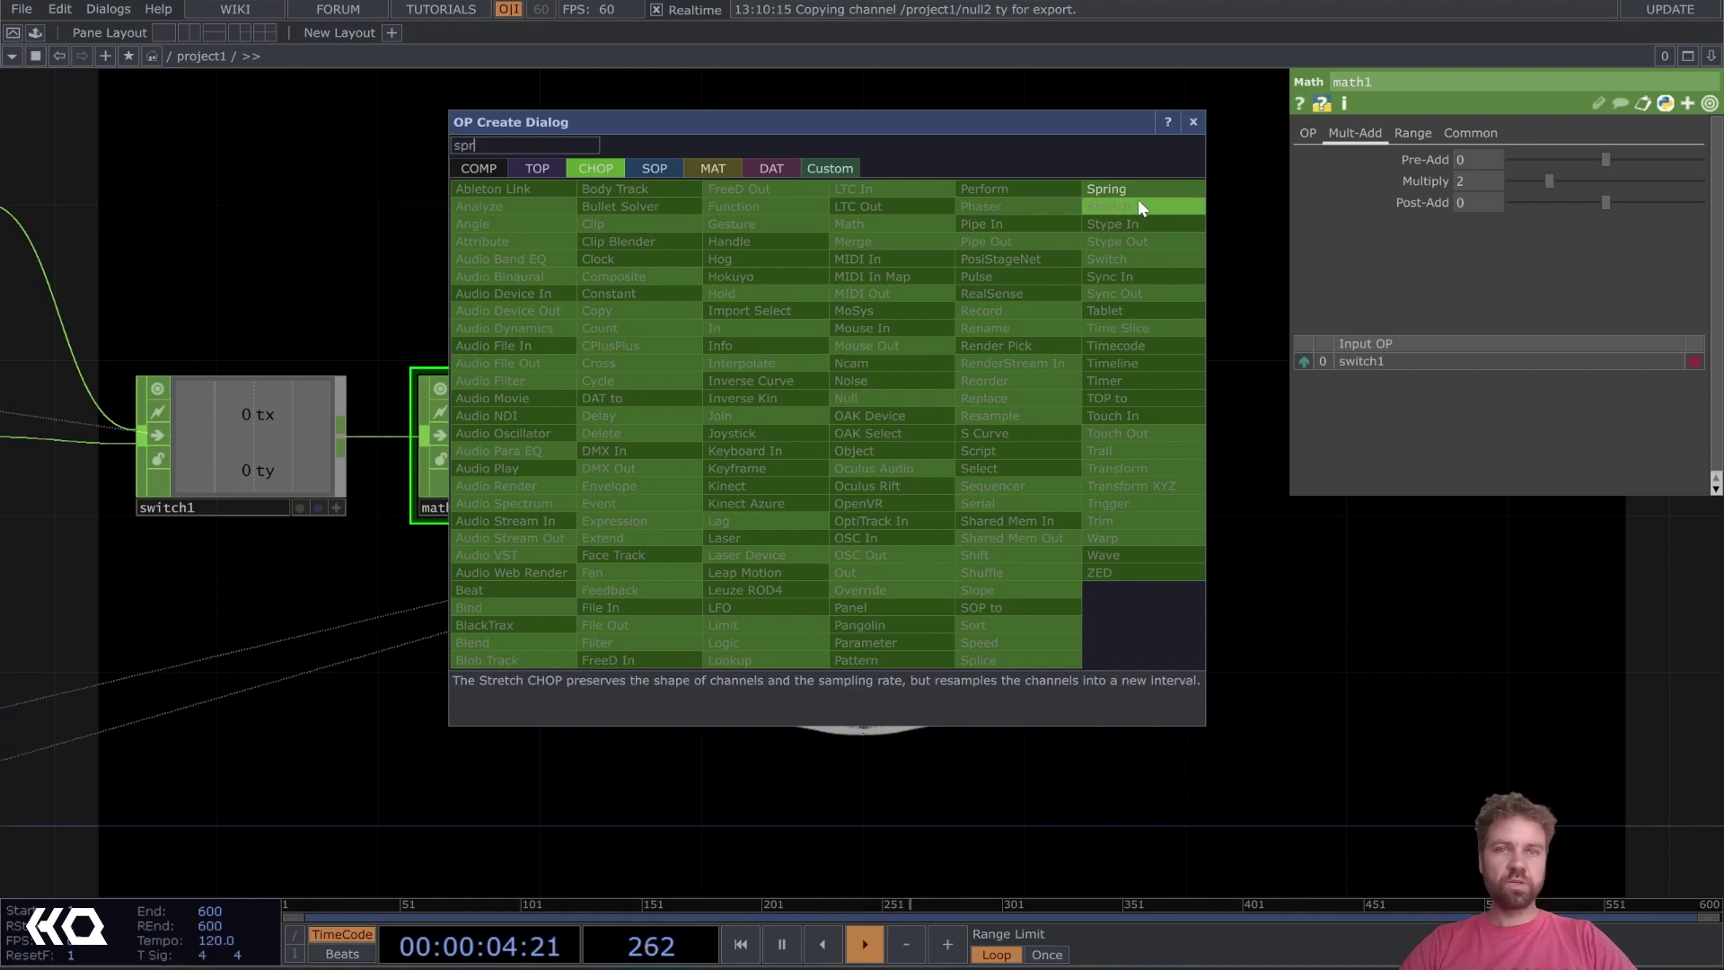
click(1133, 190)
click(803, 440)
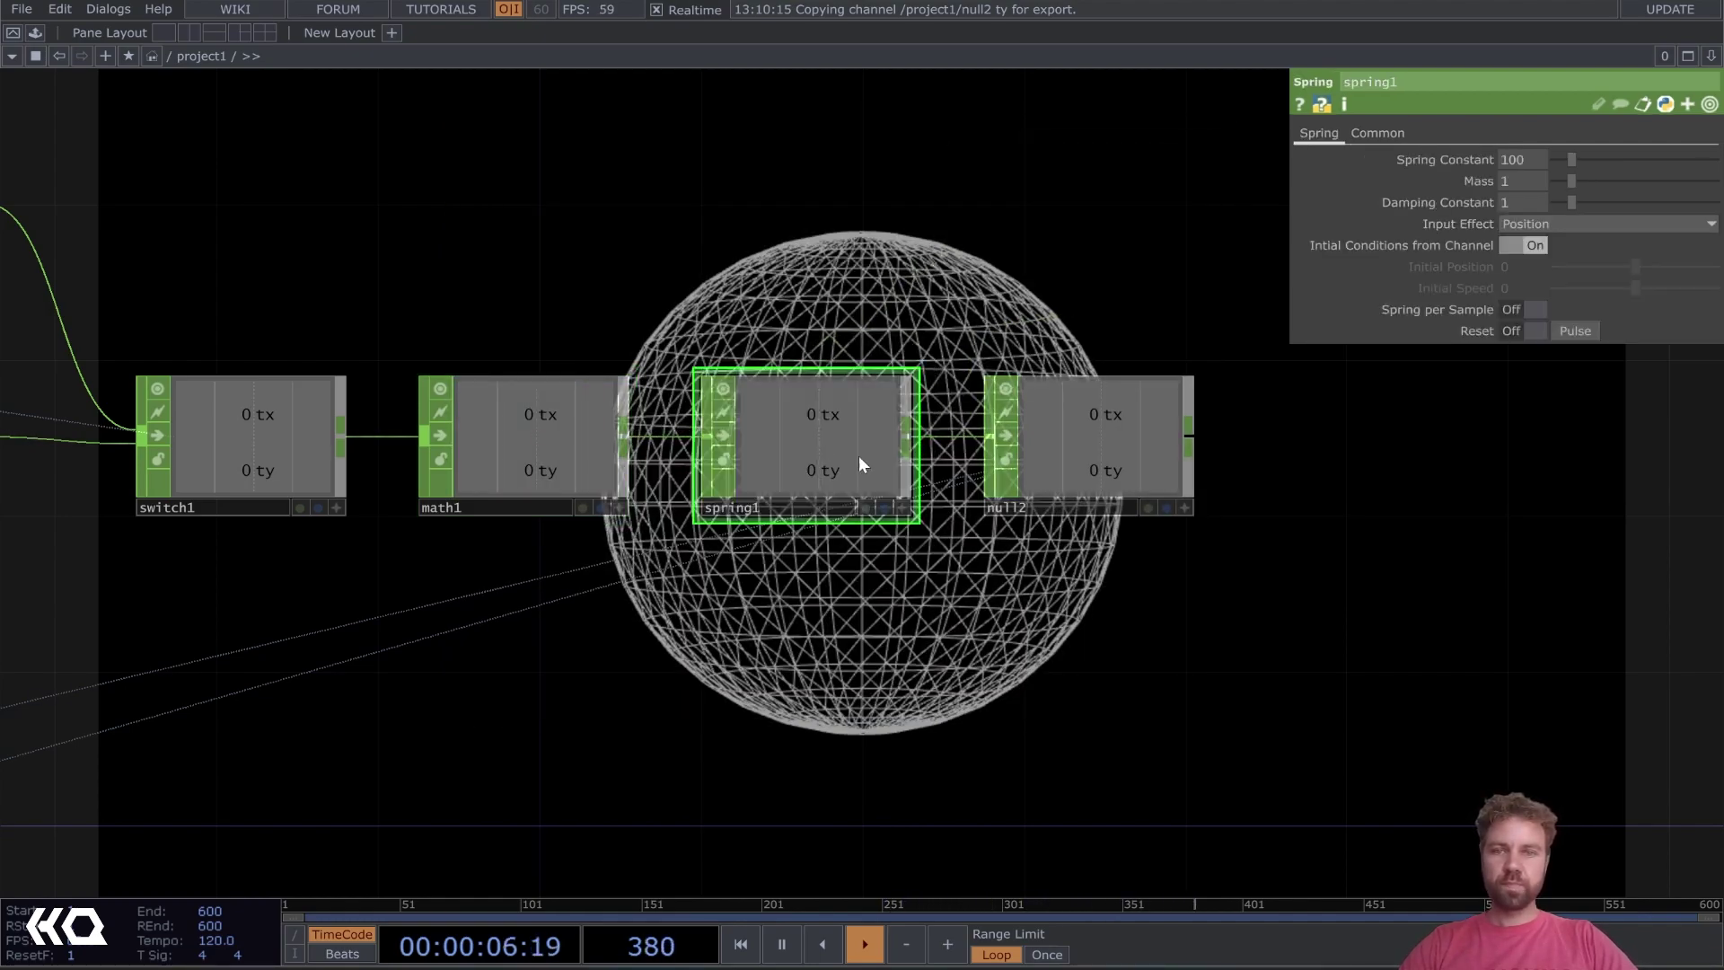
drag(1139, 598, 1079, 590)
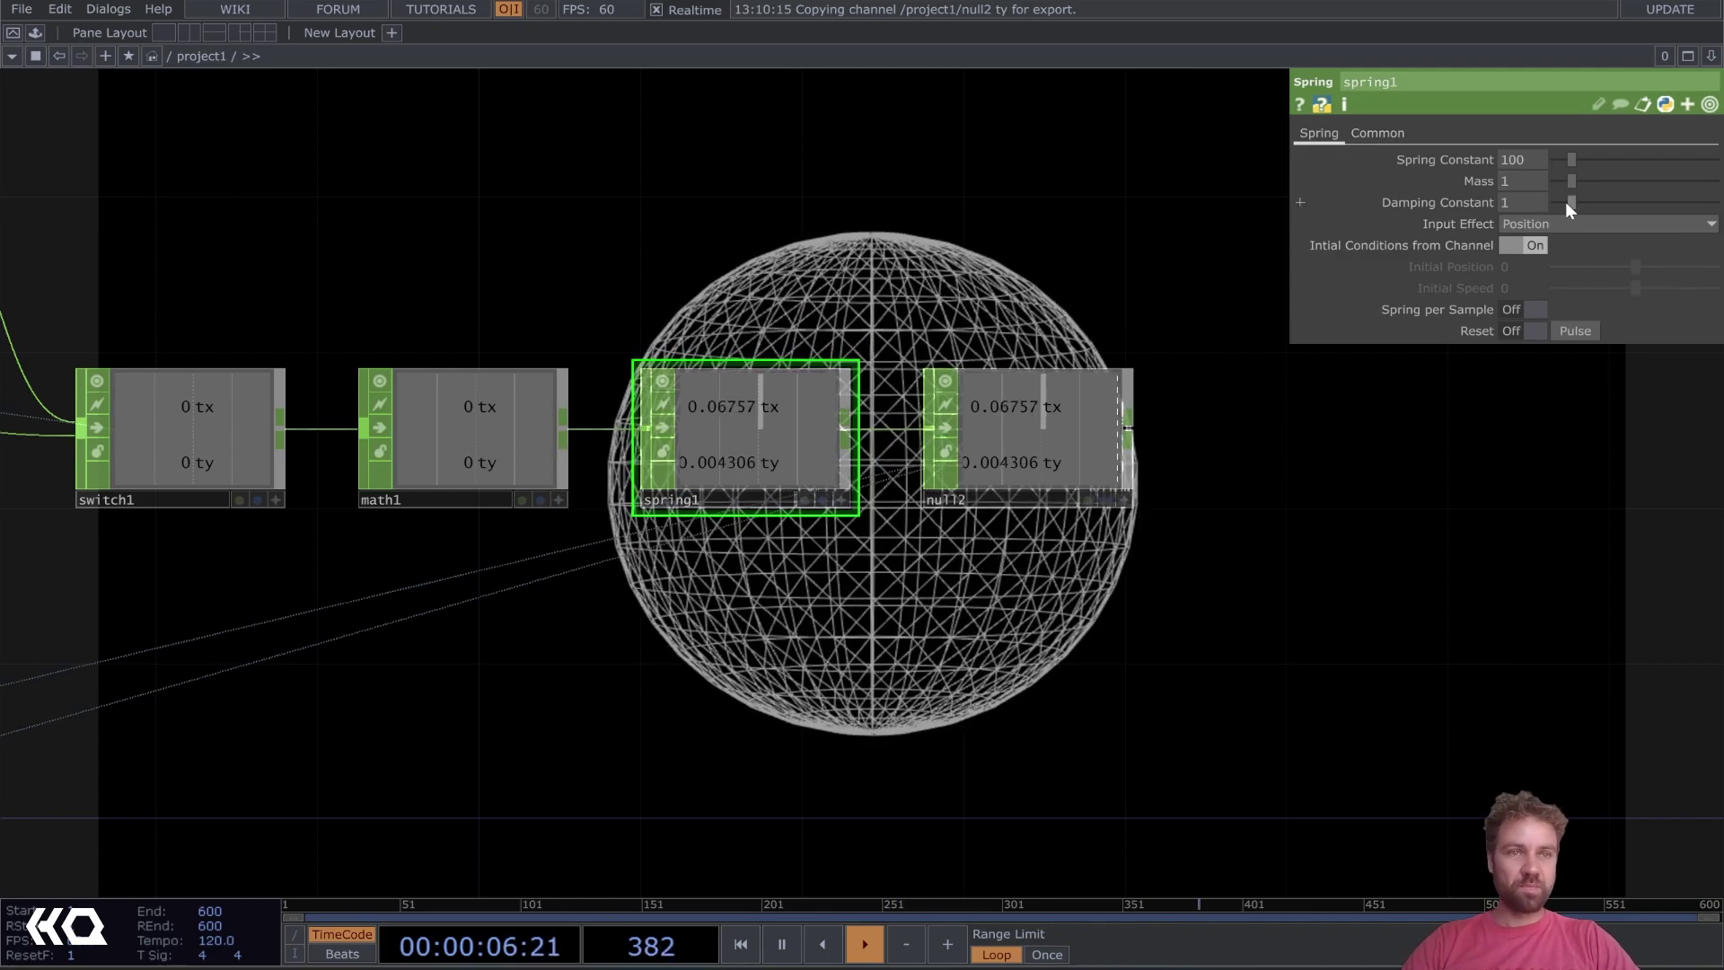
middle_drag(1532, 202, 1554, 184)
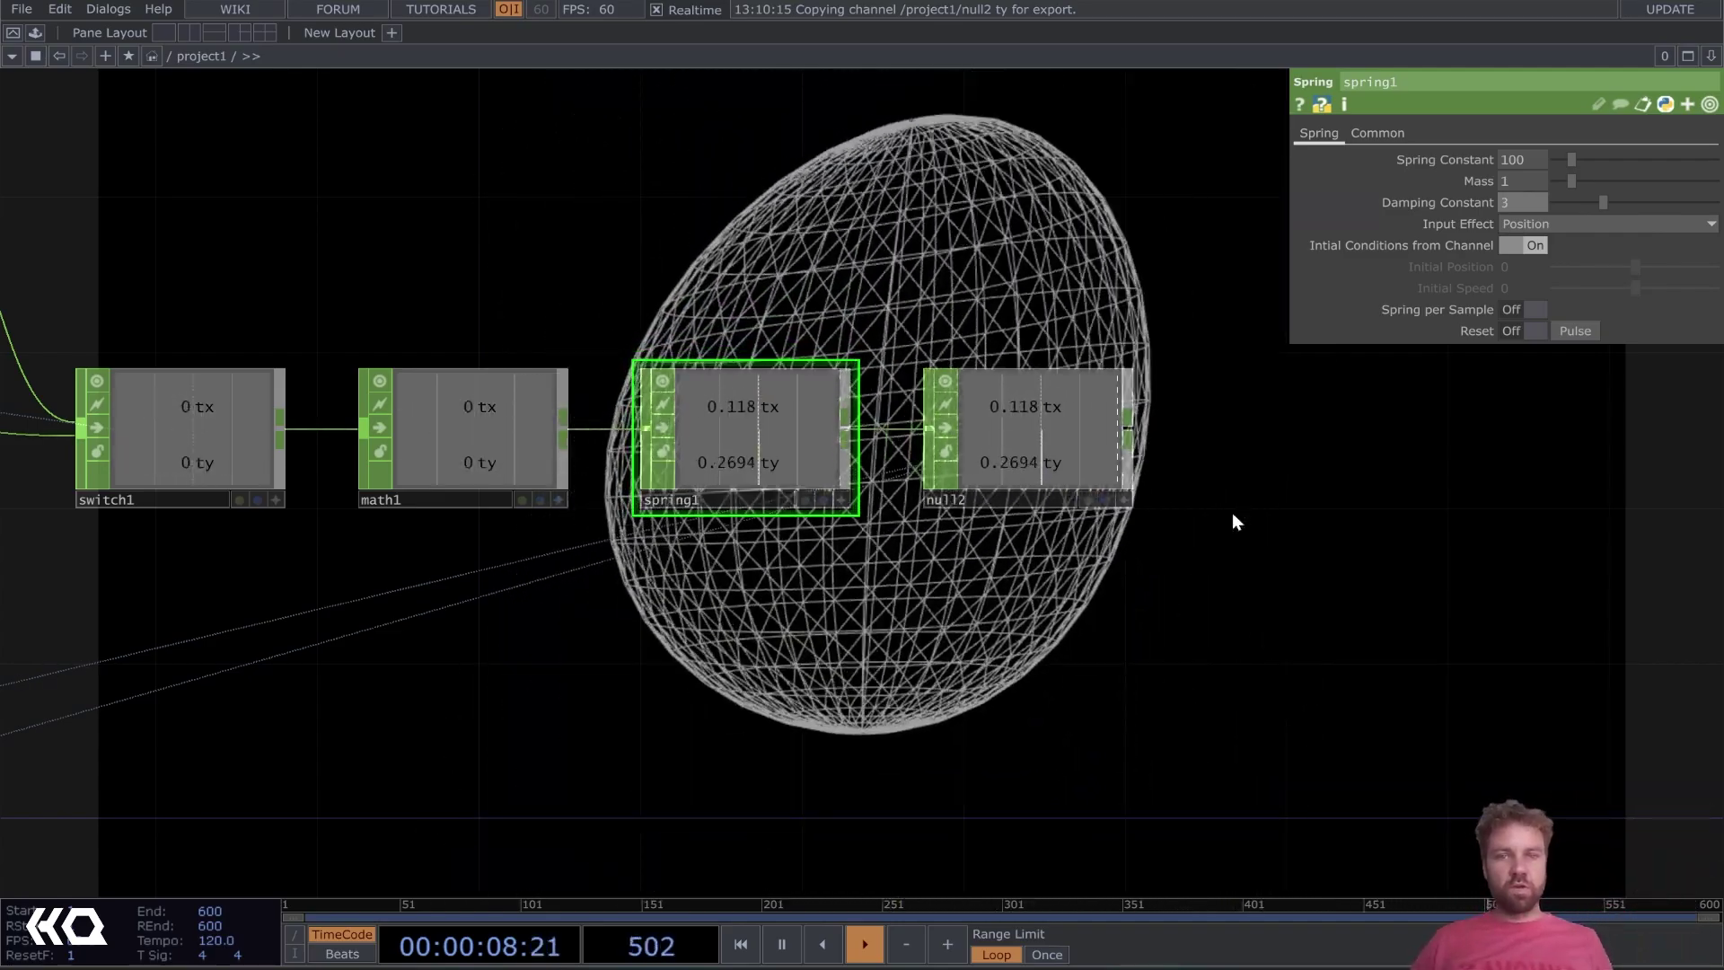
Lower circle1's Radius from 0.48 to 0.45 with the value ladder
scroll(1162, 594, down, 8)
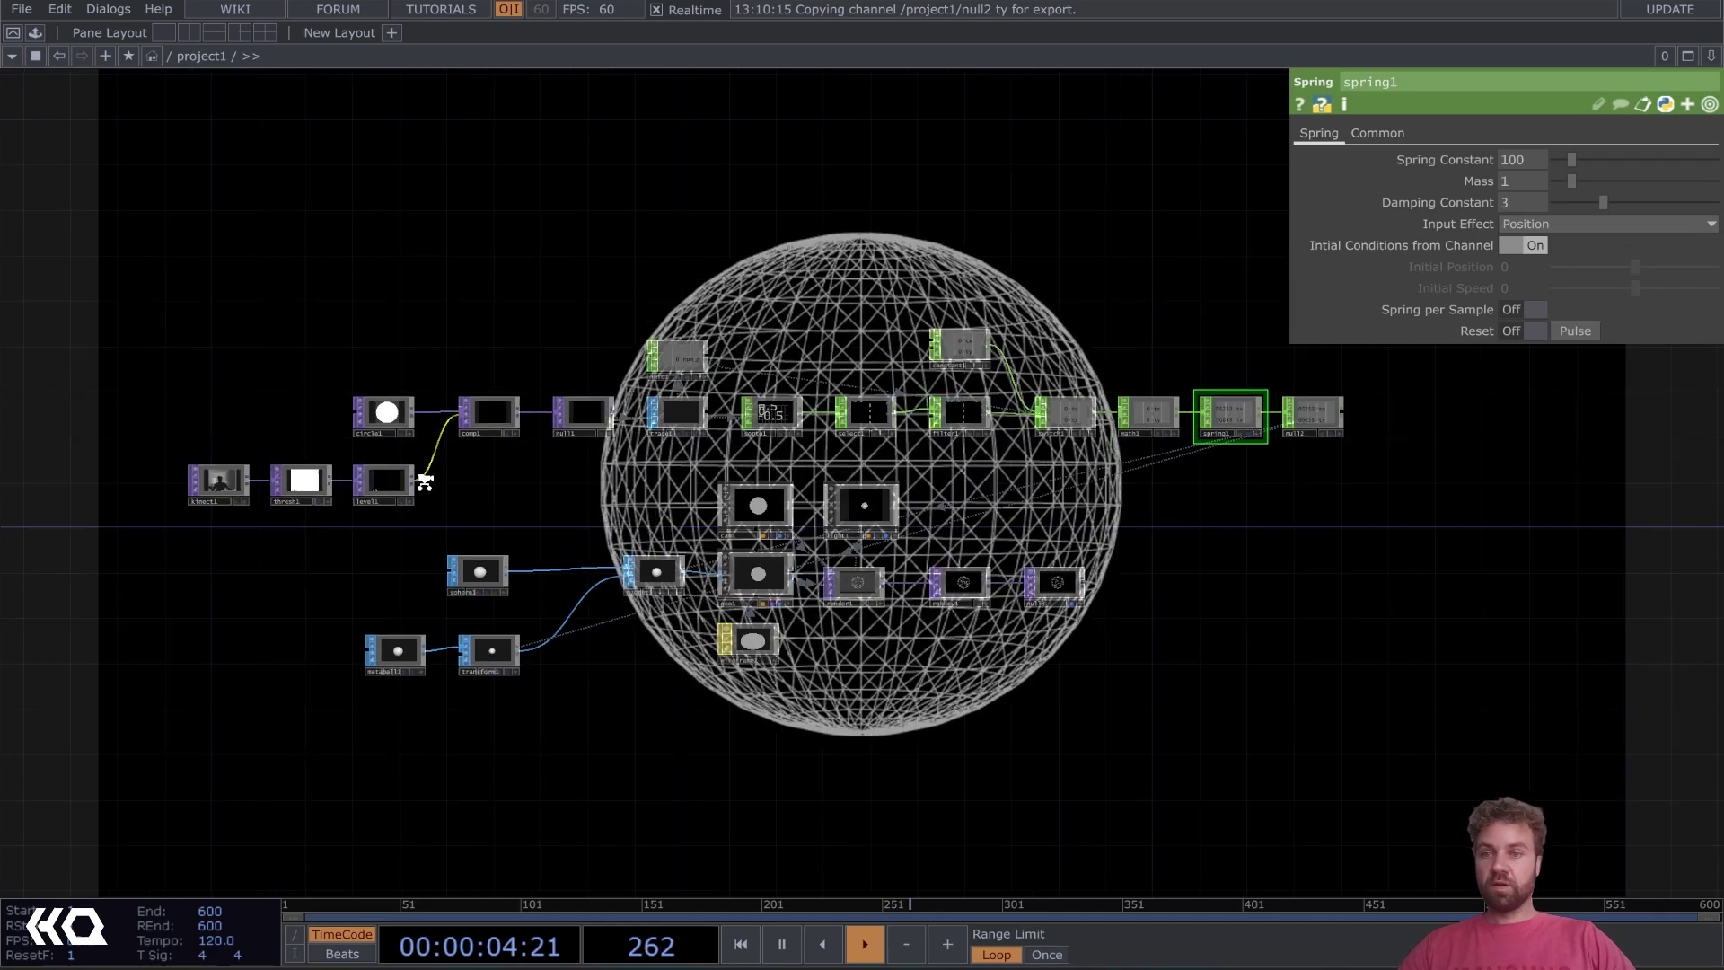
scroll(395, 476, up, 5)
drag(505, 570, 923, 569)
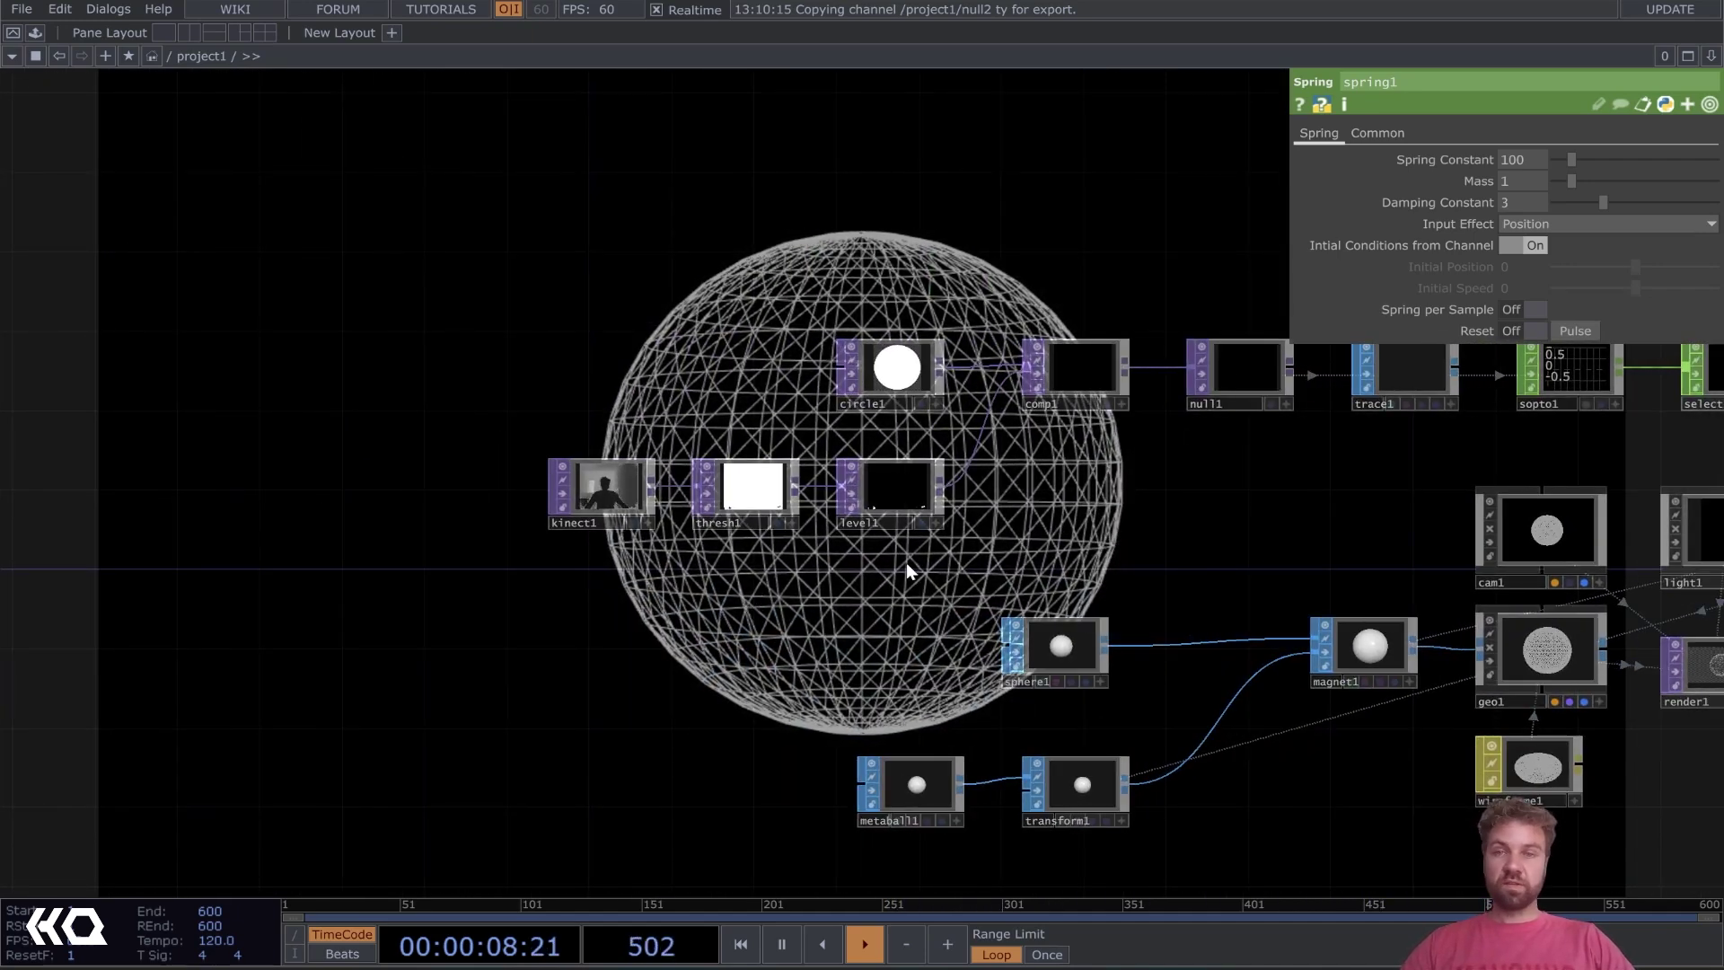
scroll(1006, 497, up, 5)
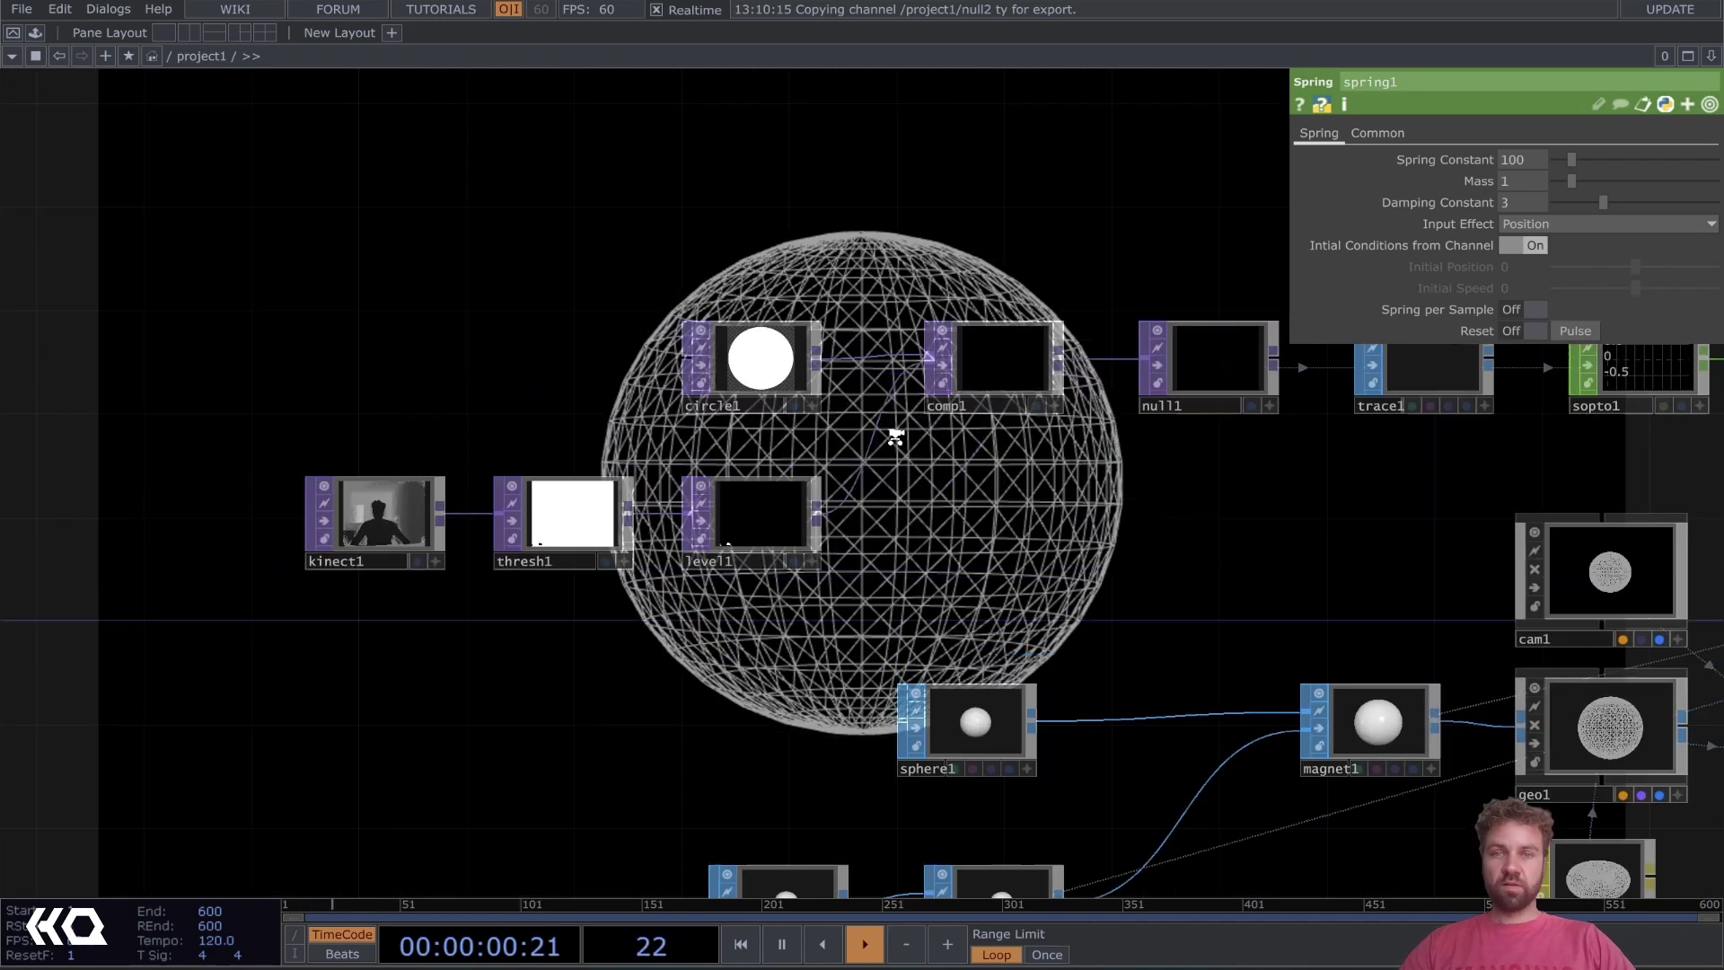
click(778, 388)
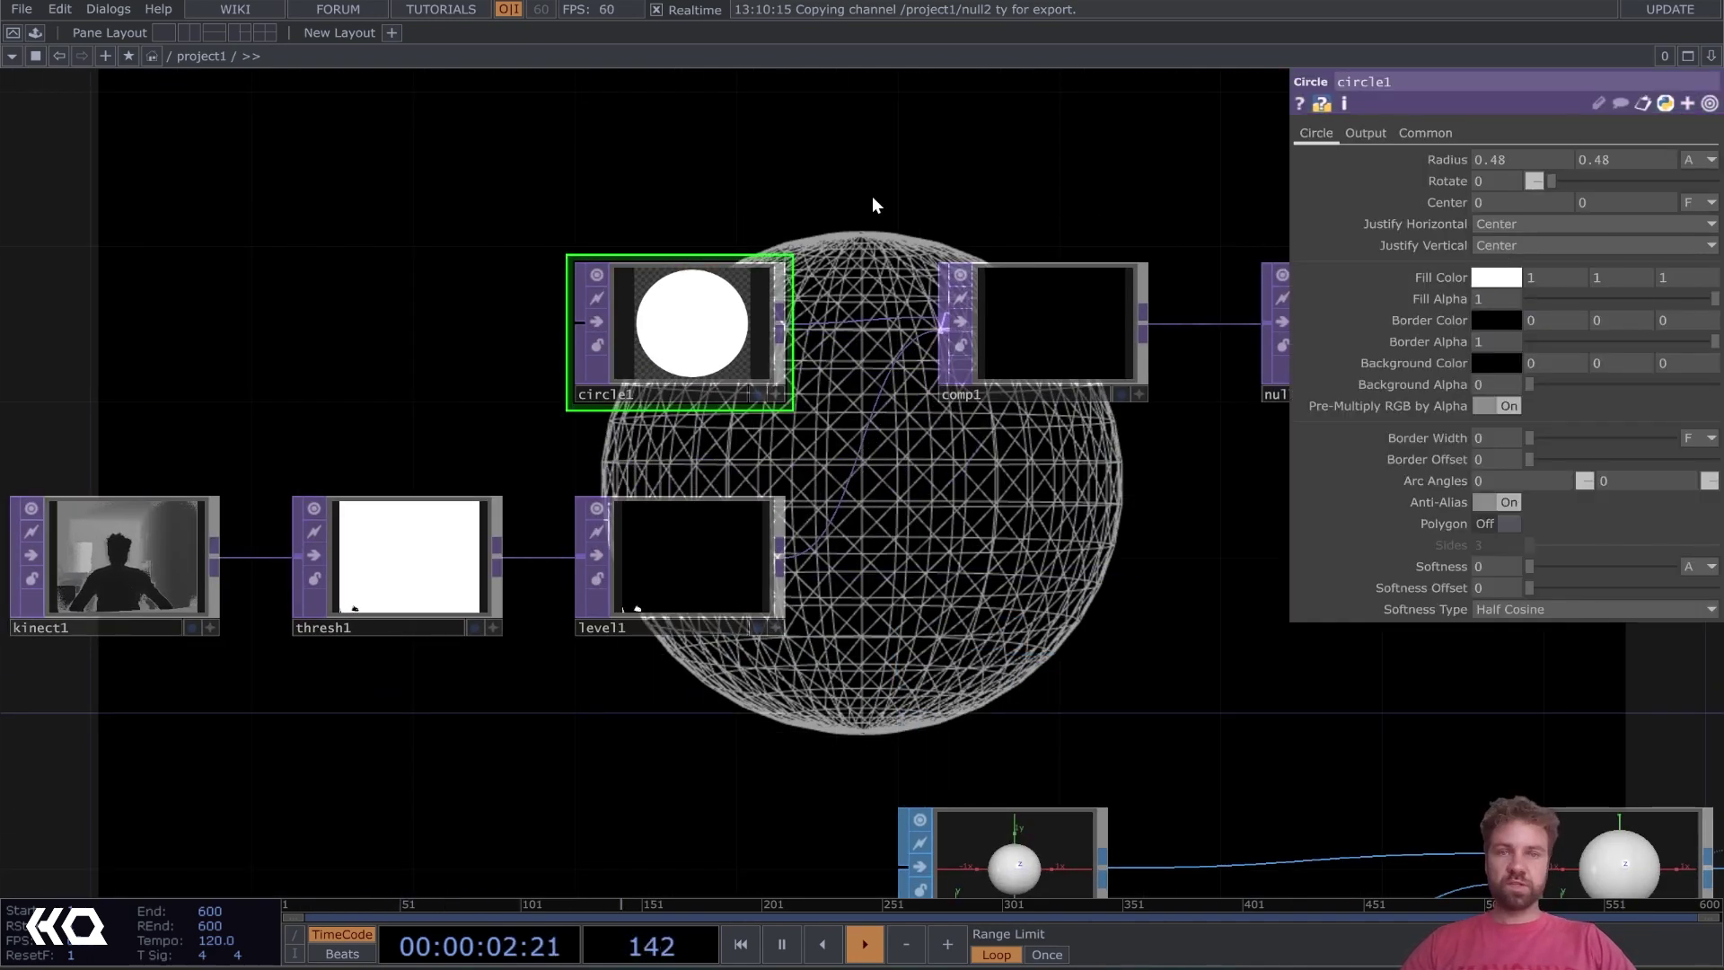
middle_drag(1453, 163, 1446, 121)
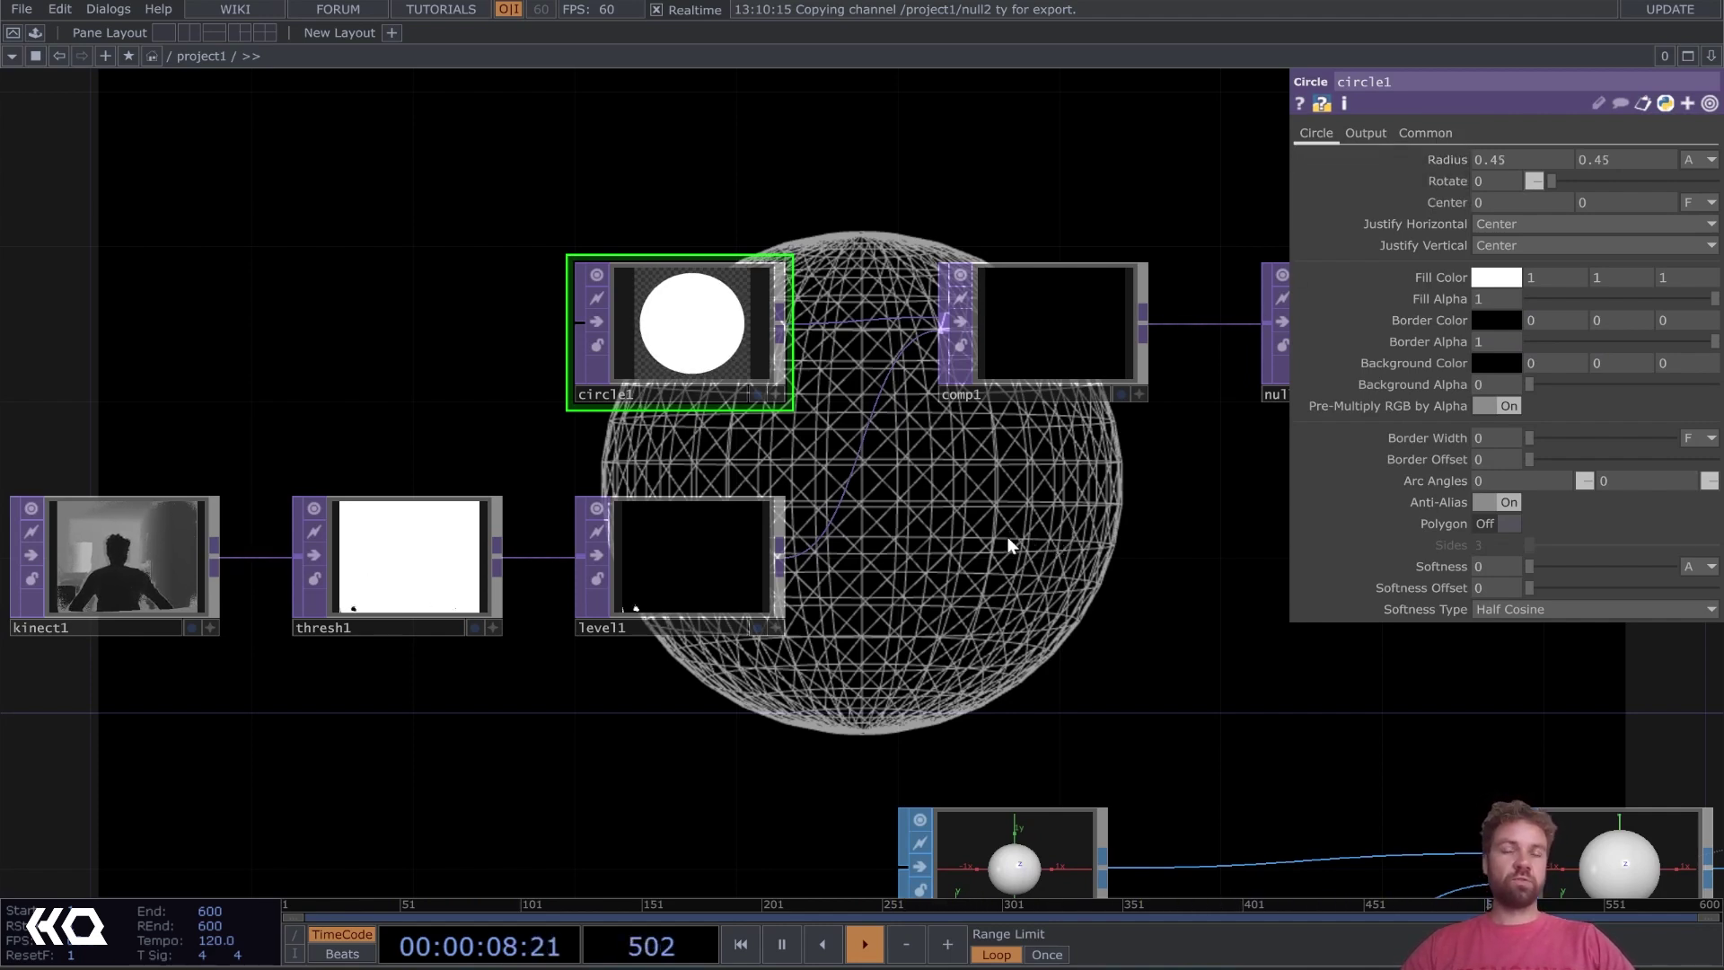
Pan and zoom out to view the whole sphere, magnet and geo network
drag(978, 531, 701, 422)
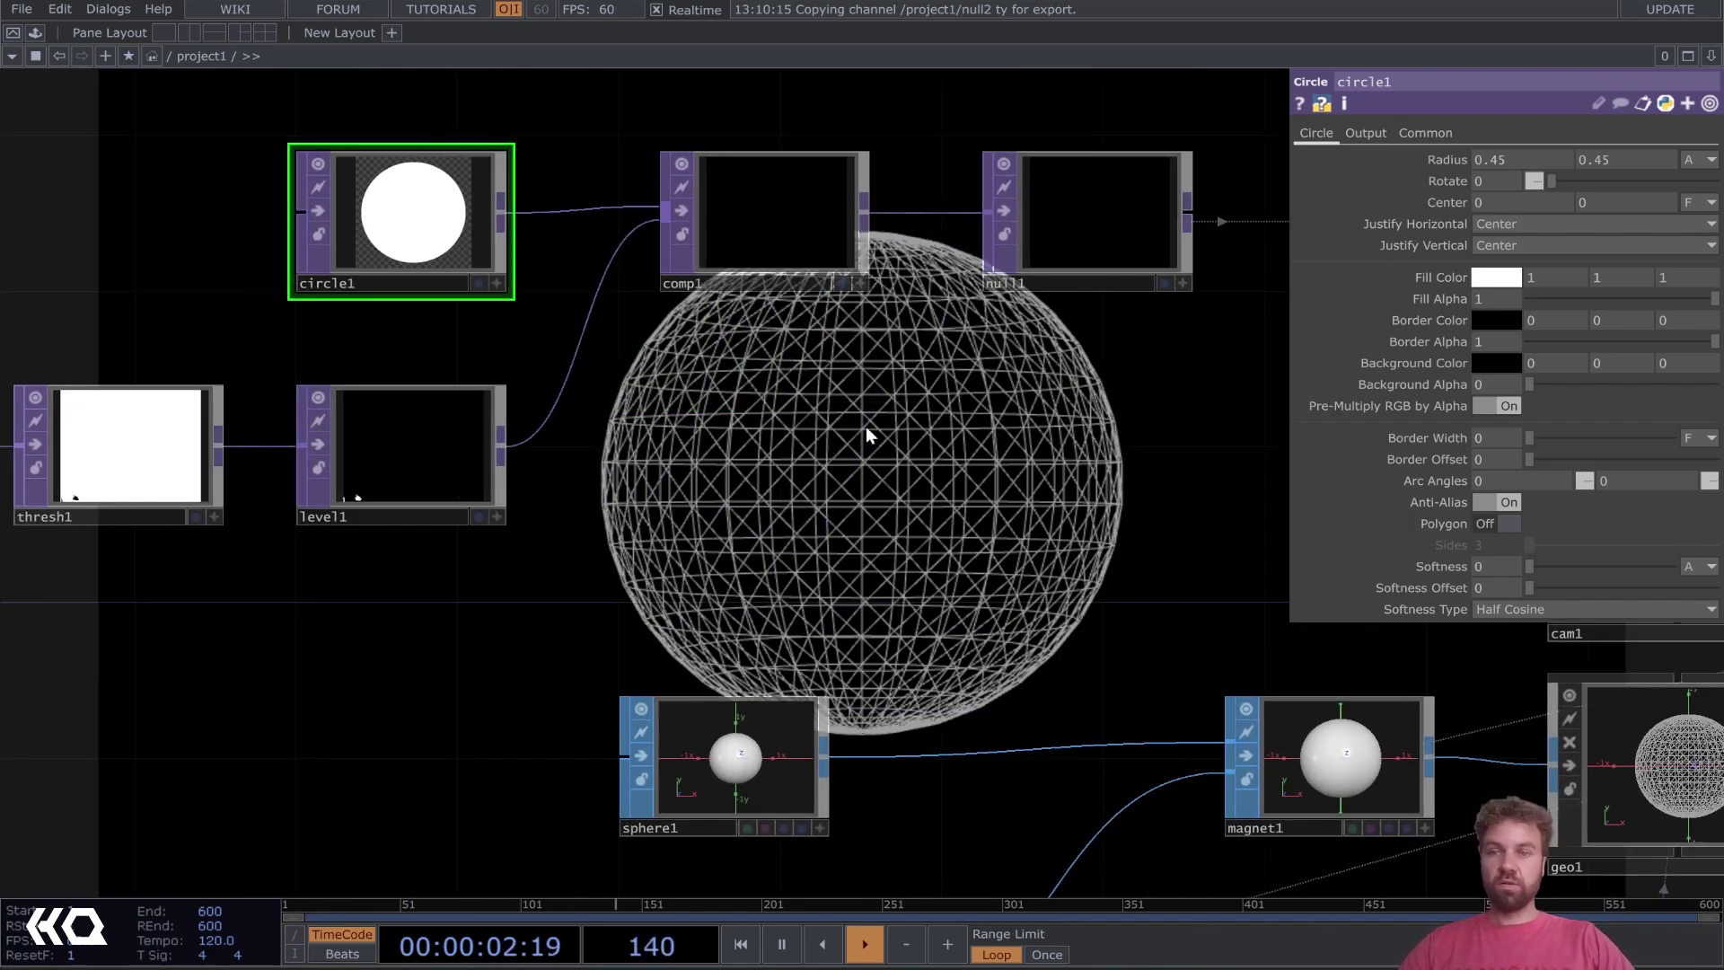
drag(592, 177, 600, 293)
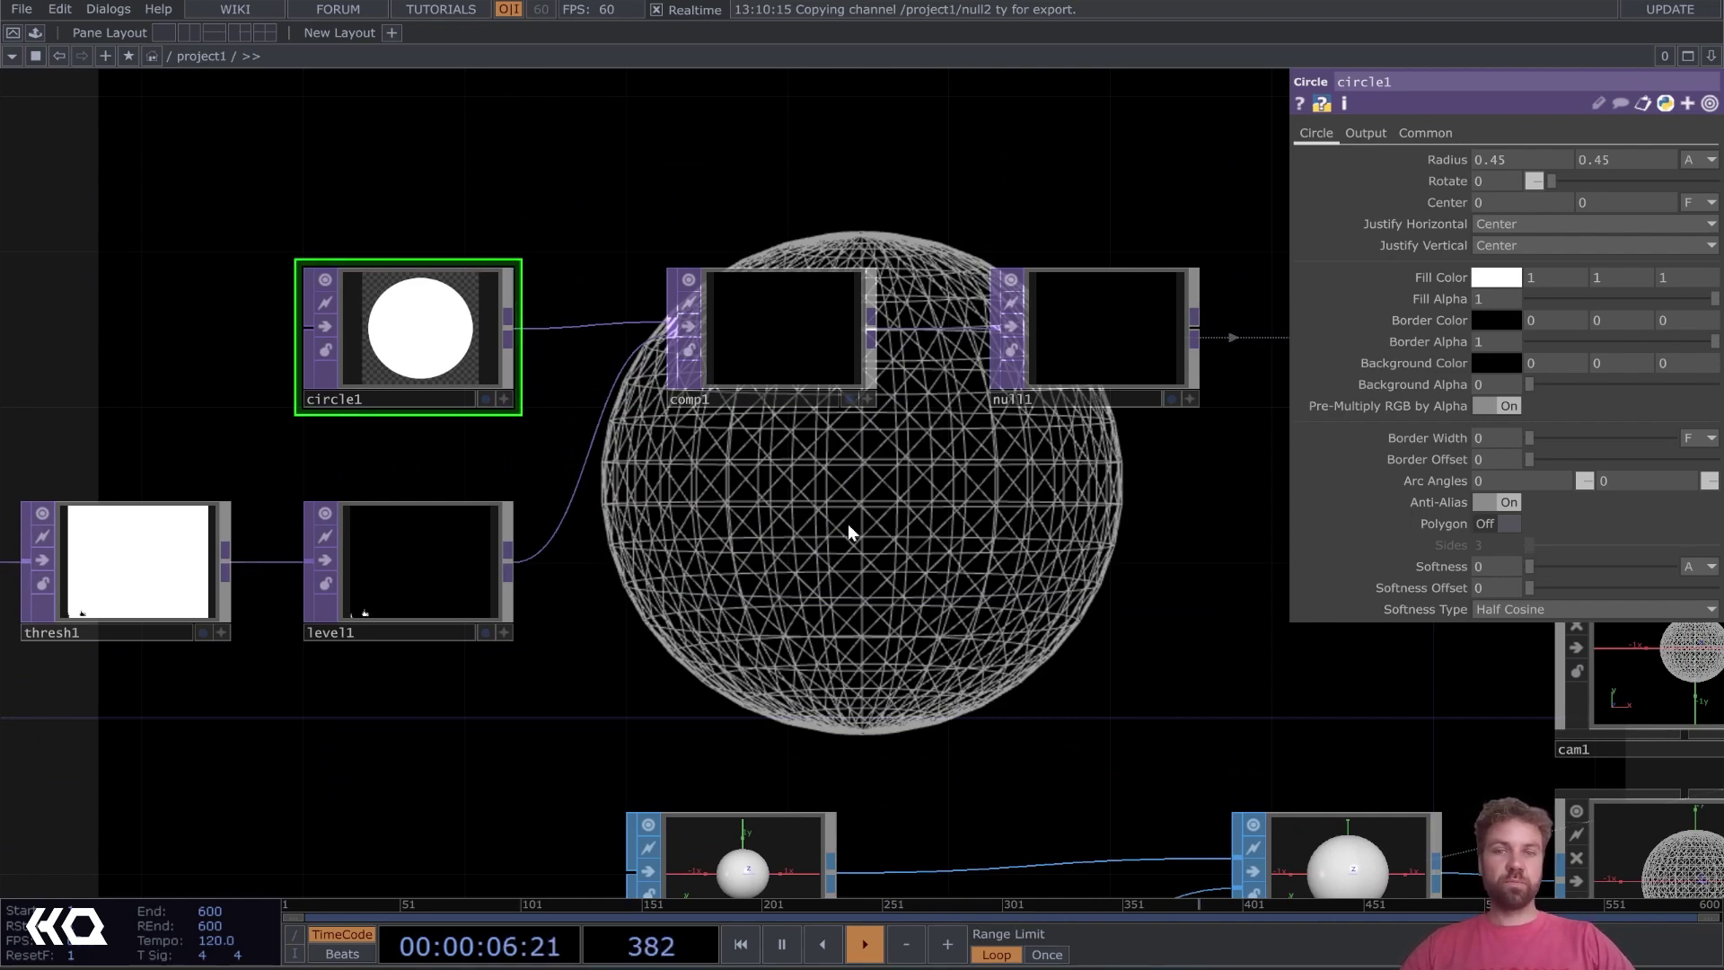
drag(848, 524, 493, 346)
scroll(493, 347, down, 2)
drag(644, 419, 458, 335)
scroll(458, 336, down, 4)
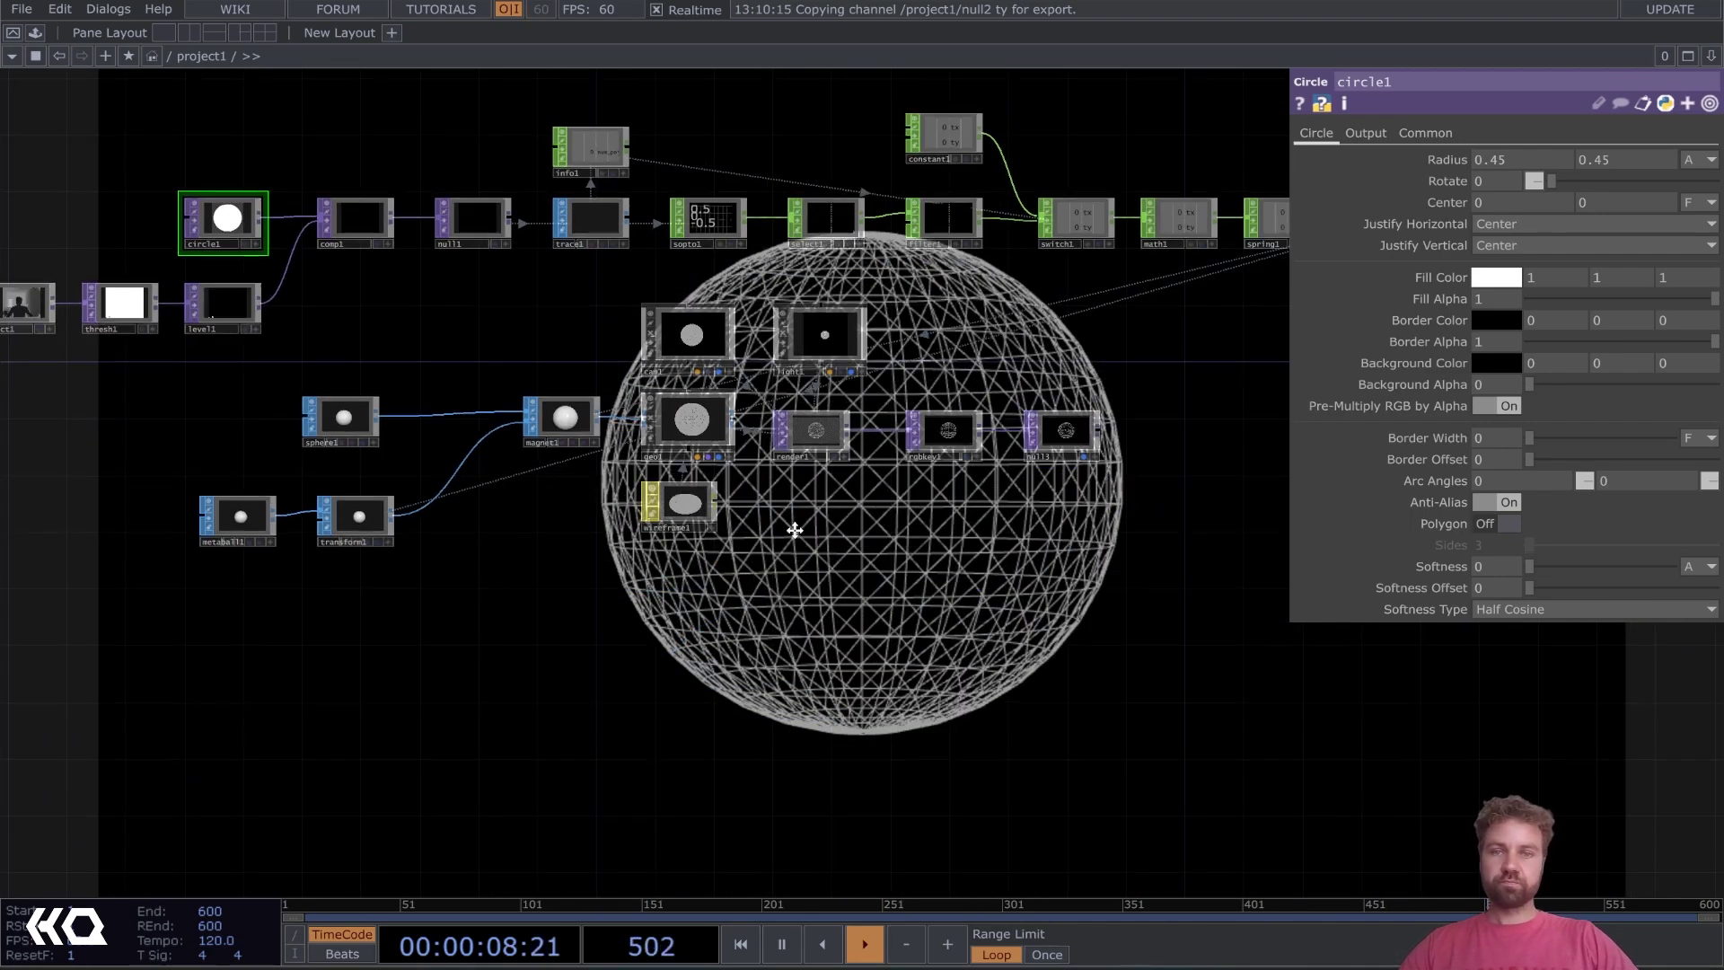
drag(789, 531, 873, 641)
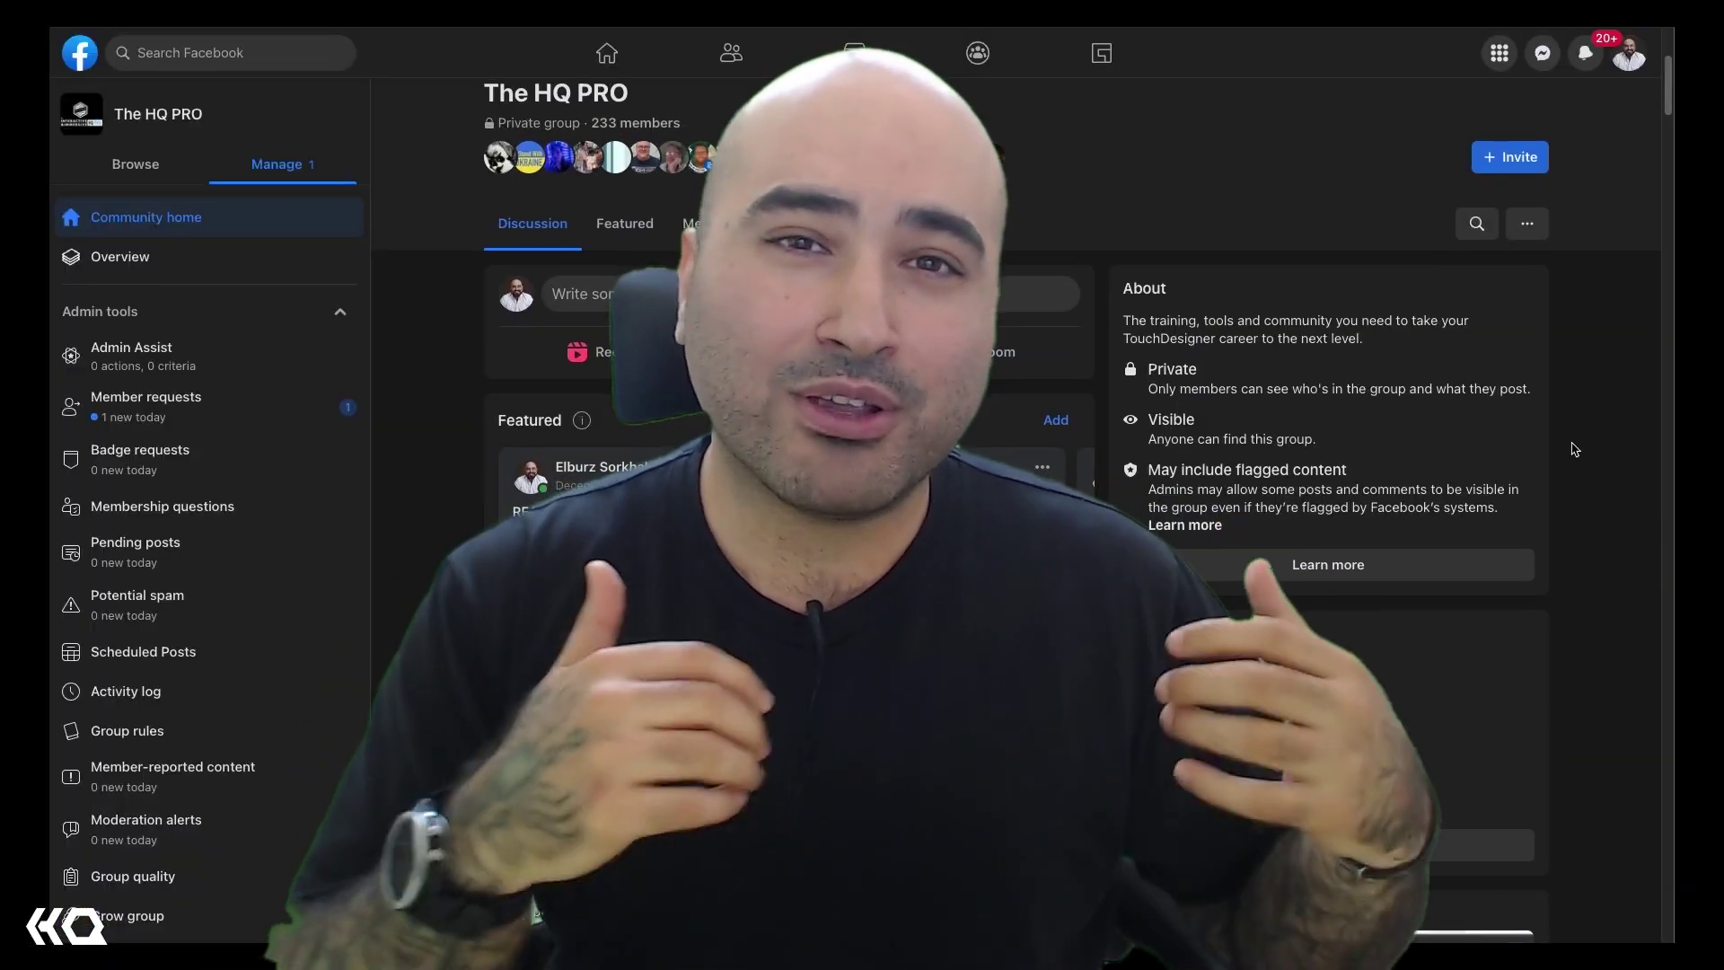
Scroll The HQ PRO group page down to the Recent files list
scroll(1575, 449, down, 3)
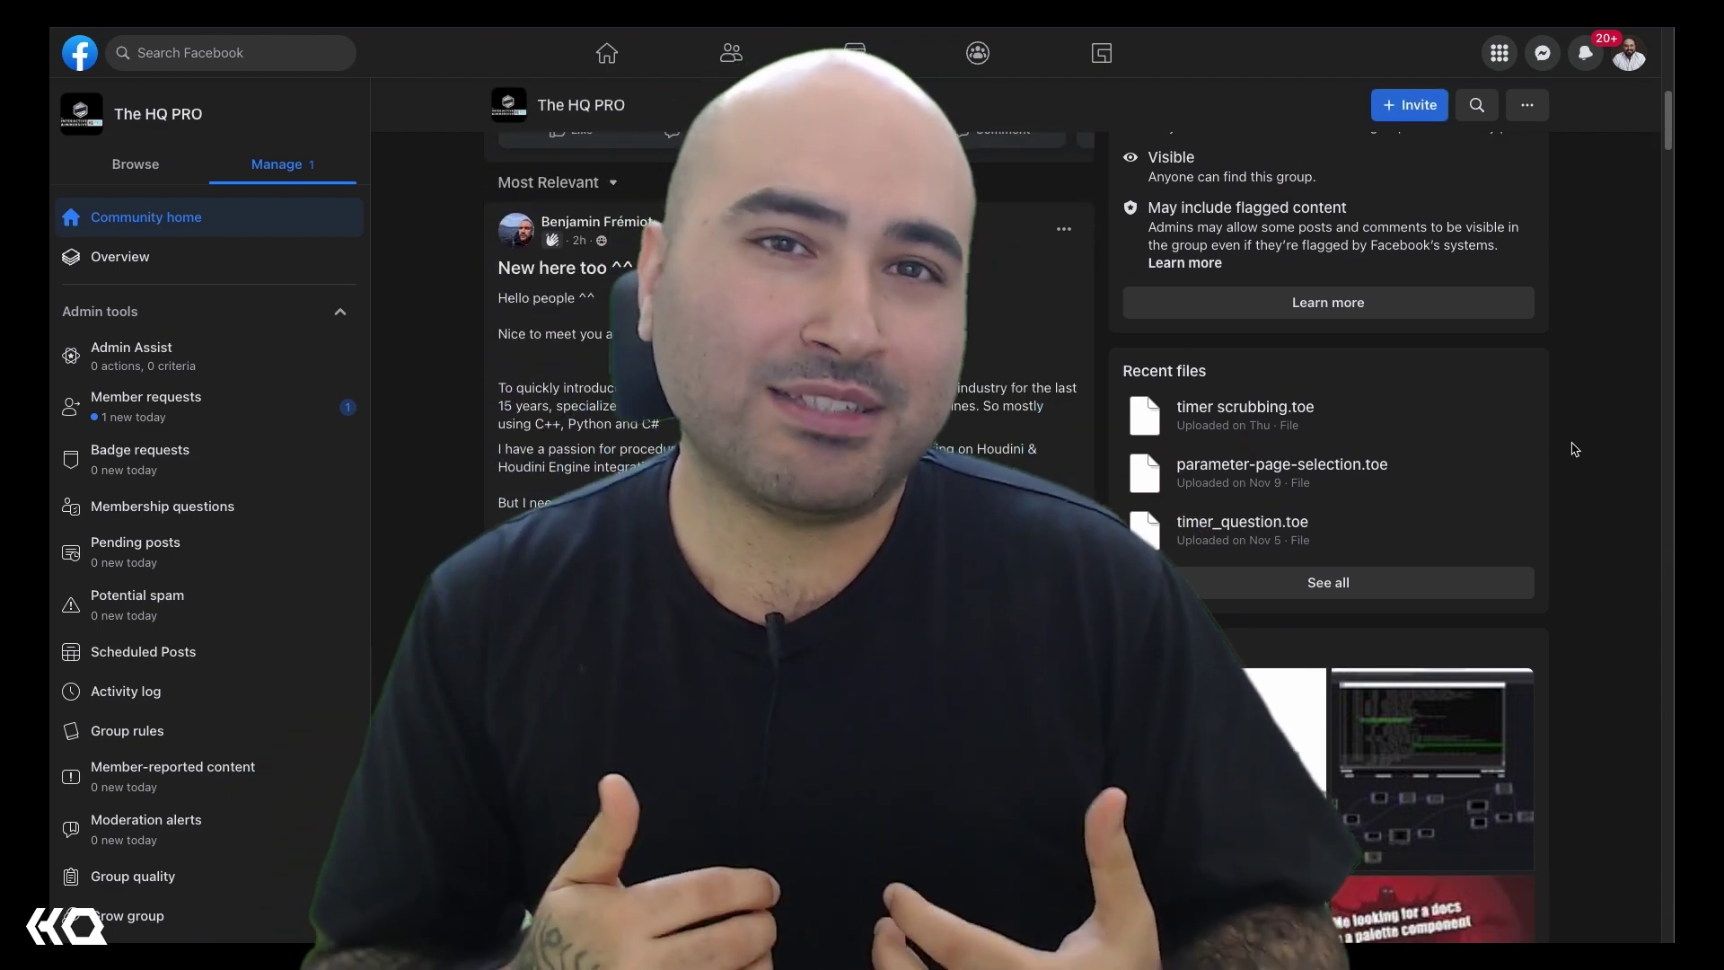